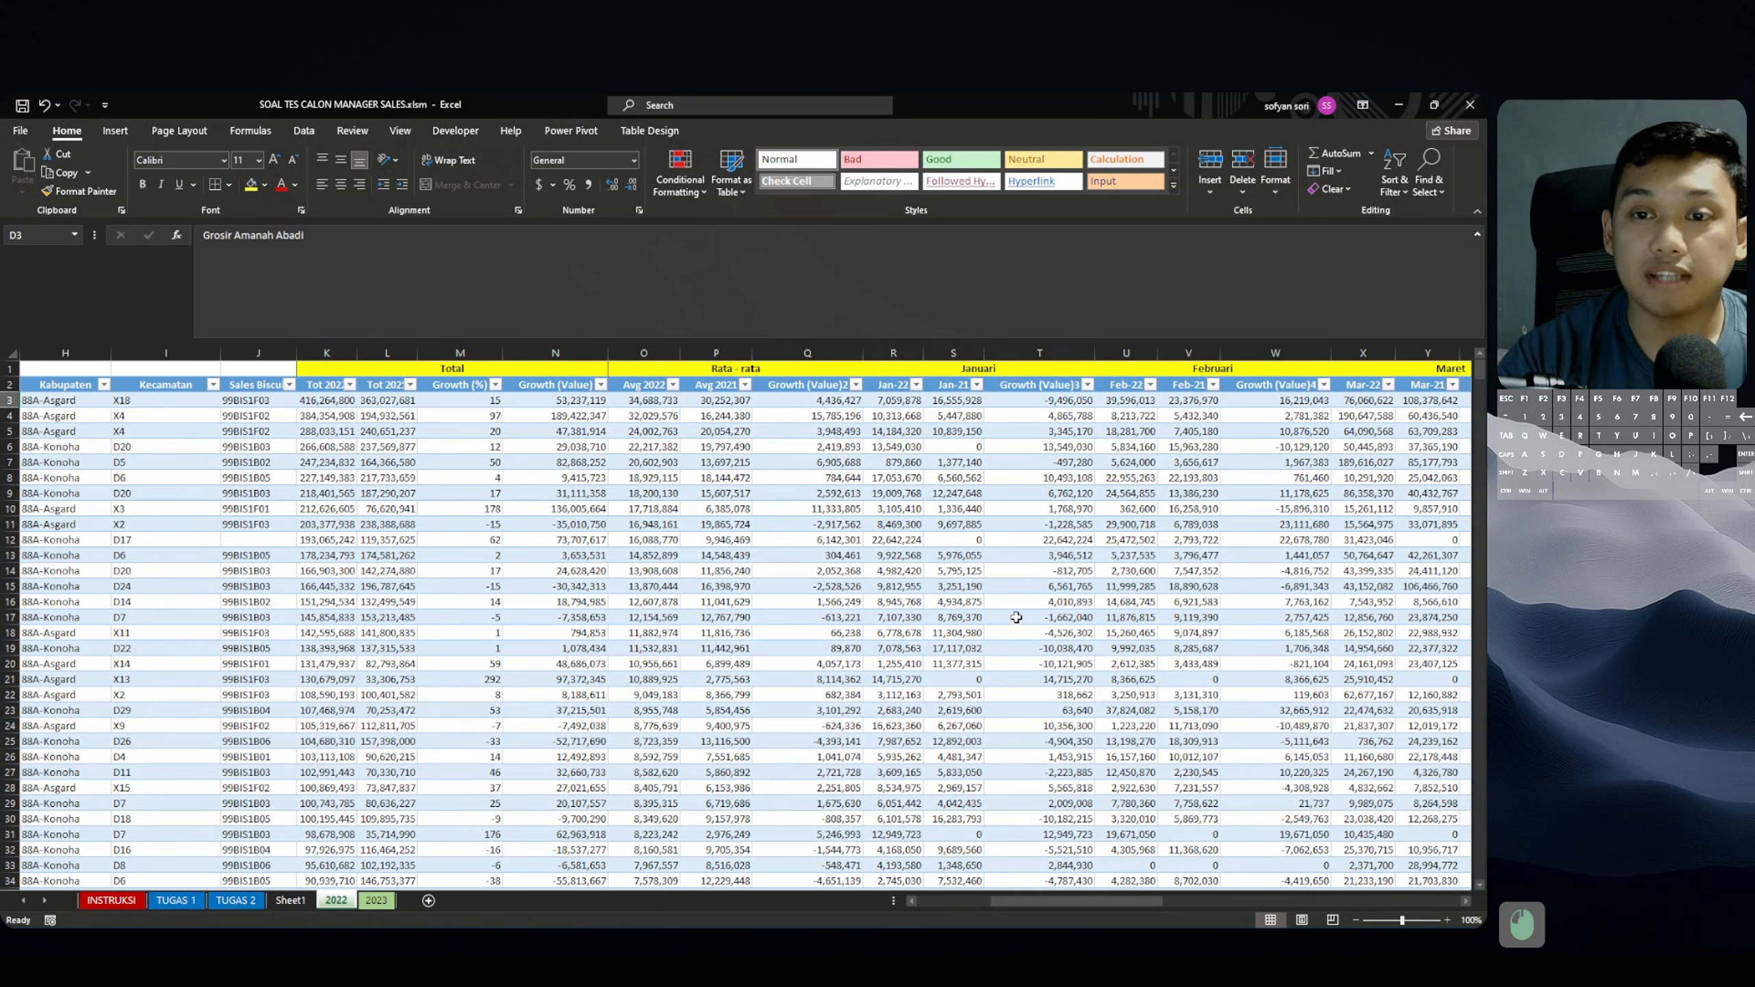
Copy cells R5:S7 of the Jan-22 and Jan-21 columns from the 2022 sheet into a new sheet at H10.
left_click(954, 447)
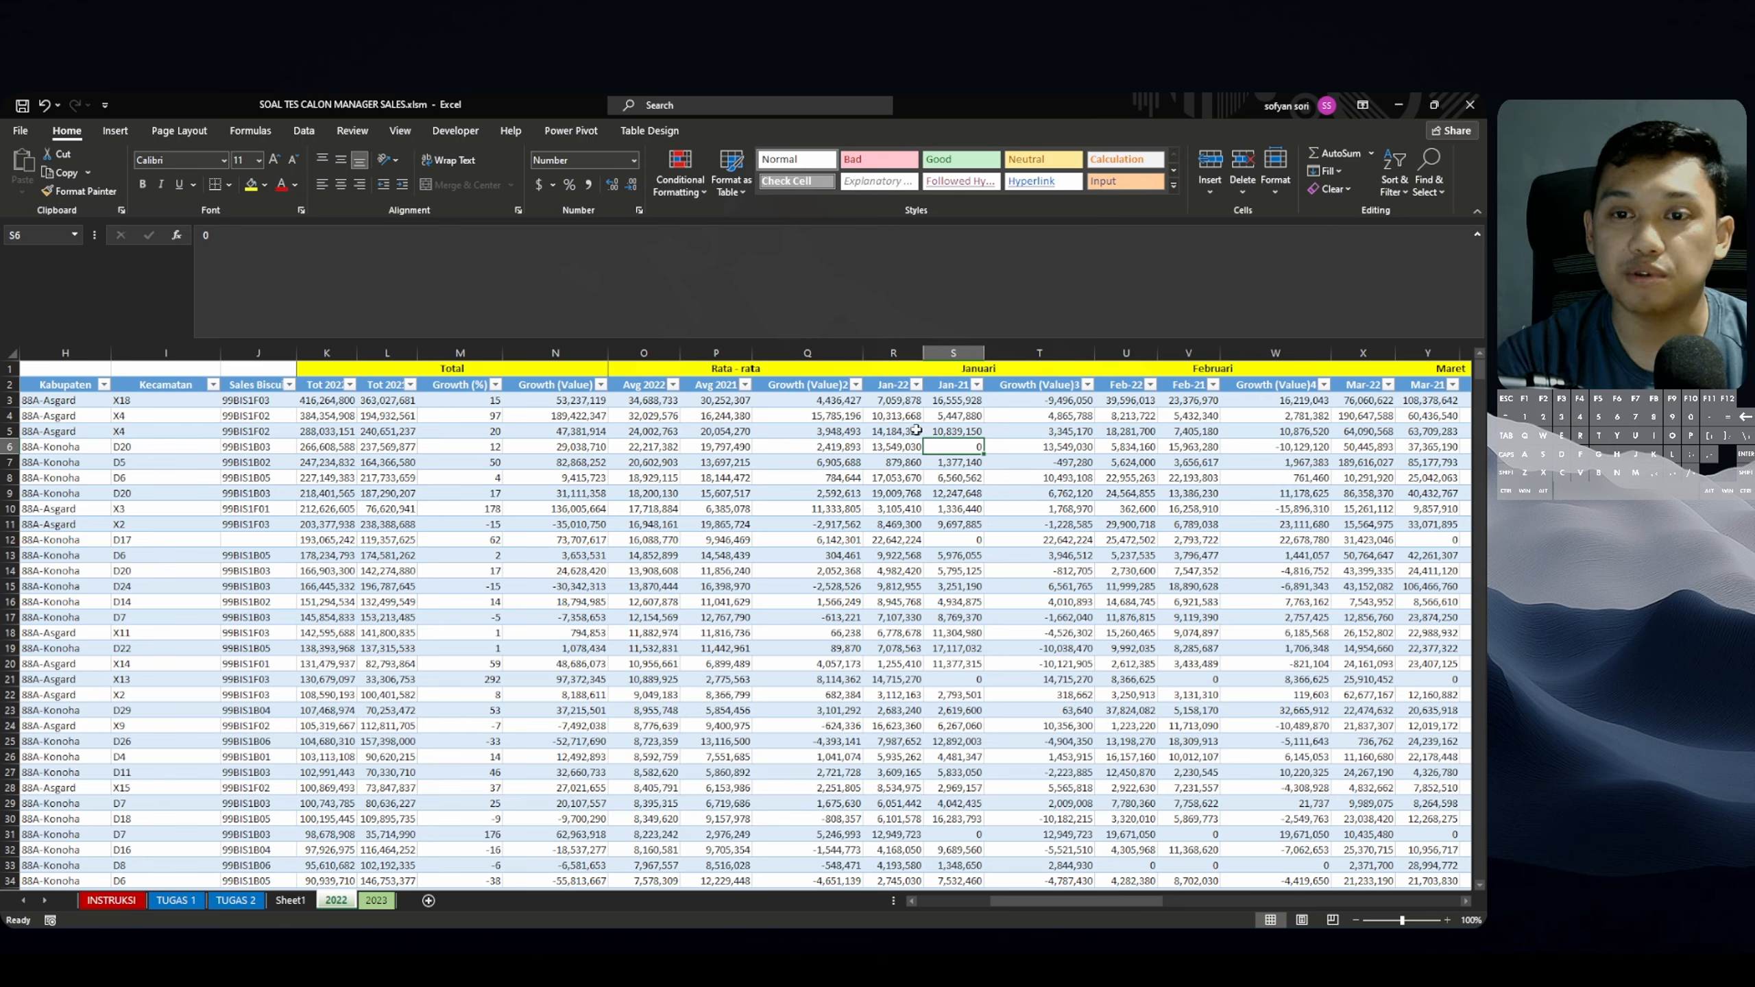
left_click_drag(894, 429, 955, 469)
key("ctrl+c")
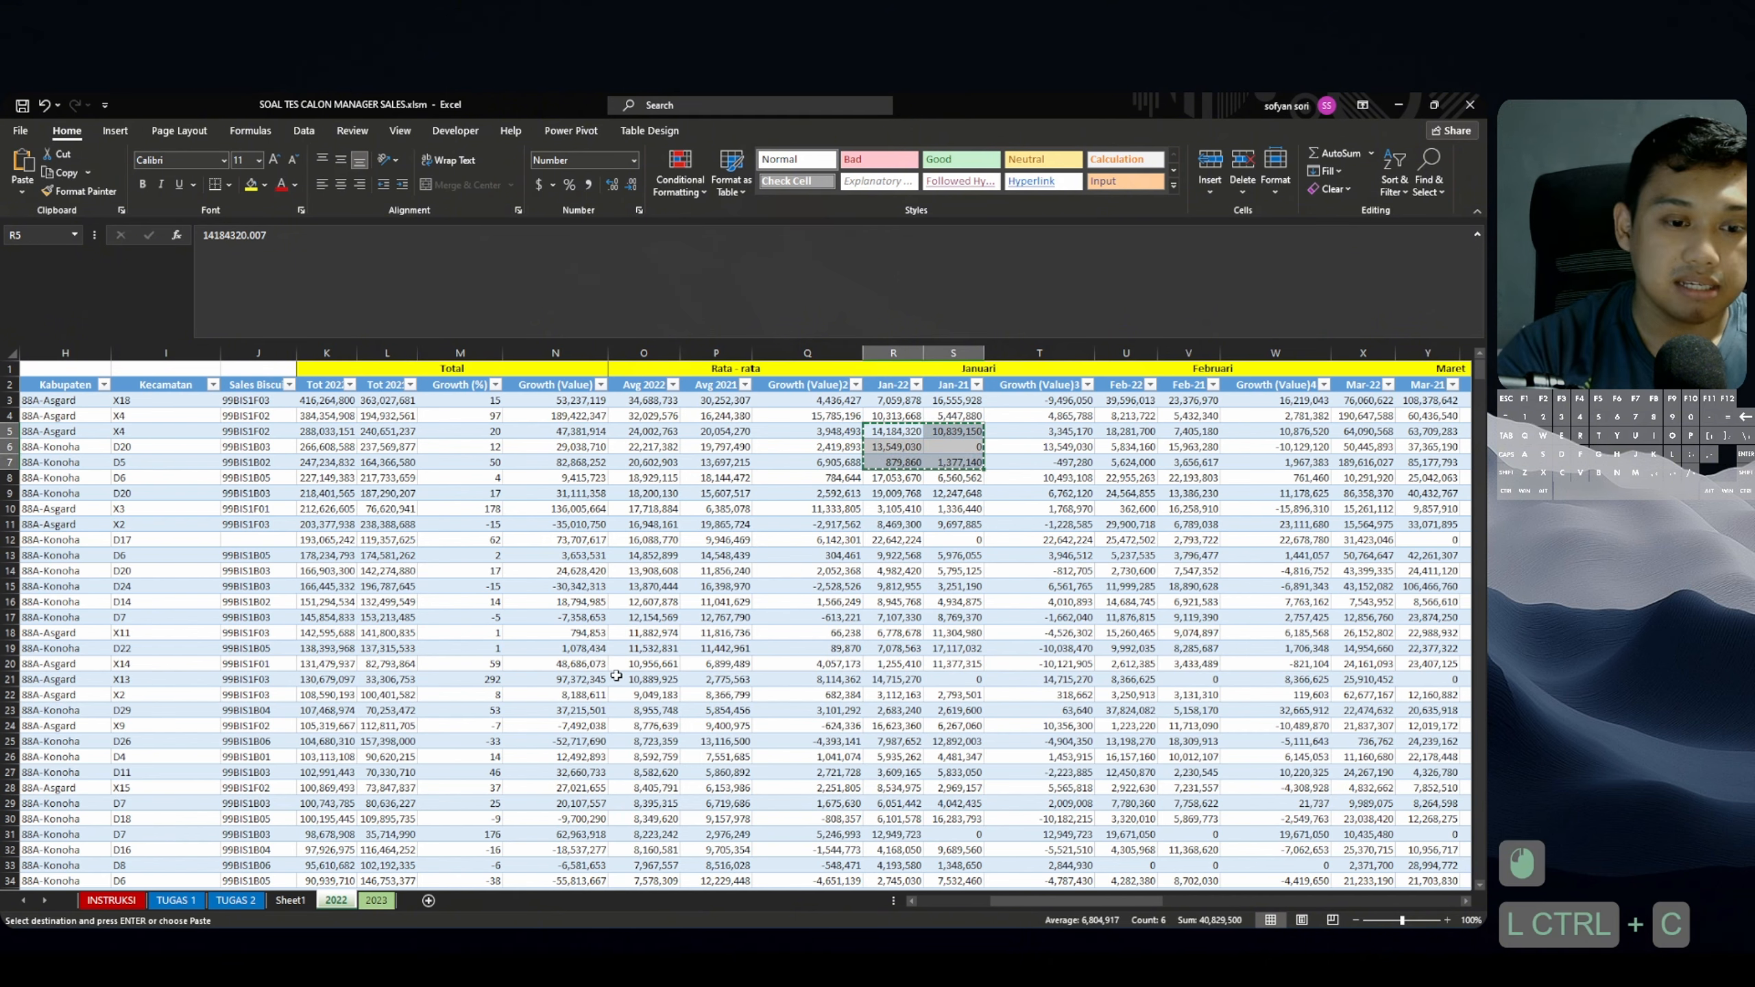
left_click(428, 900)
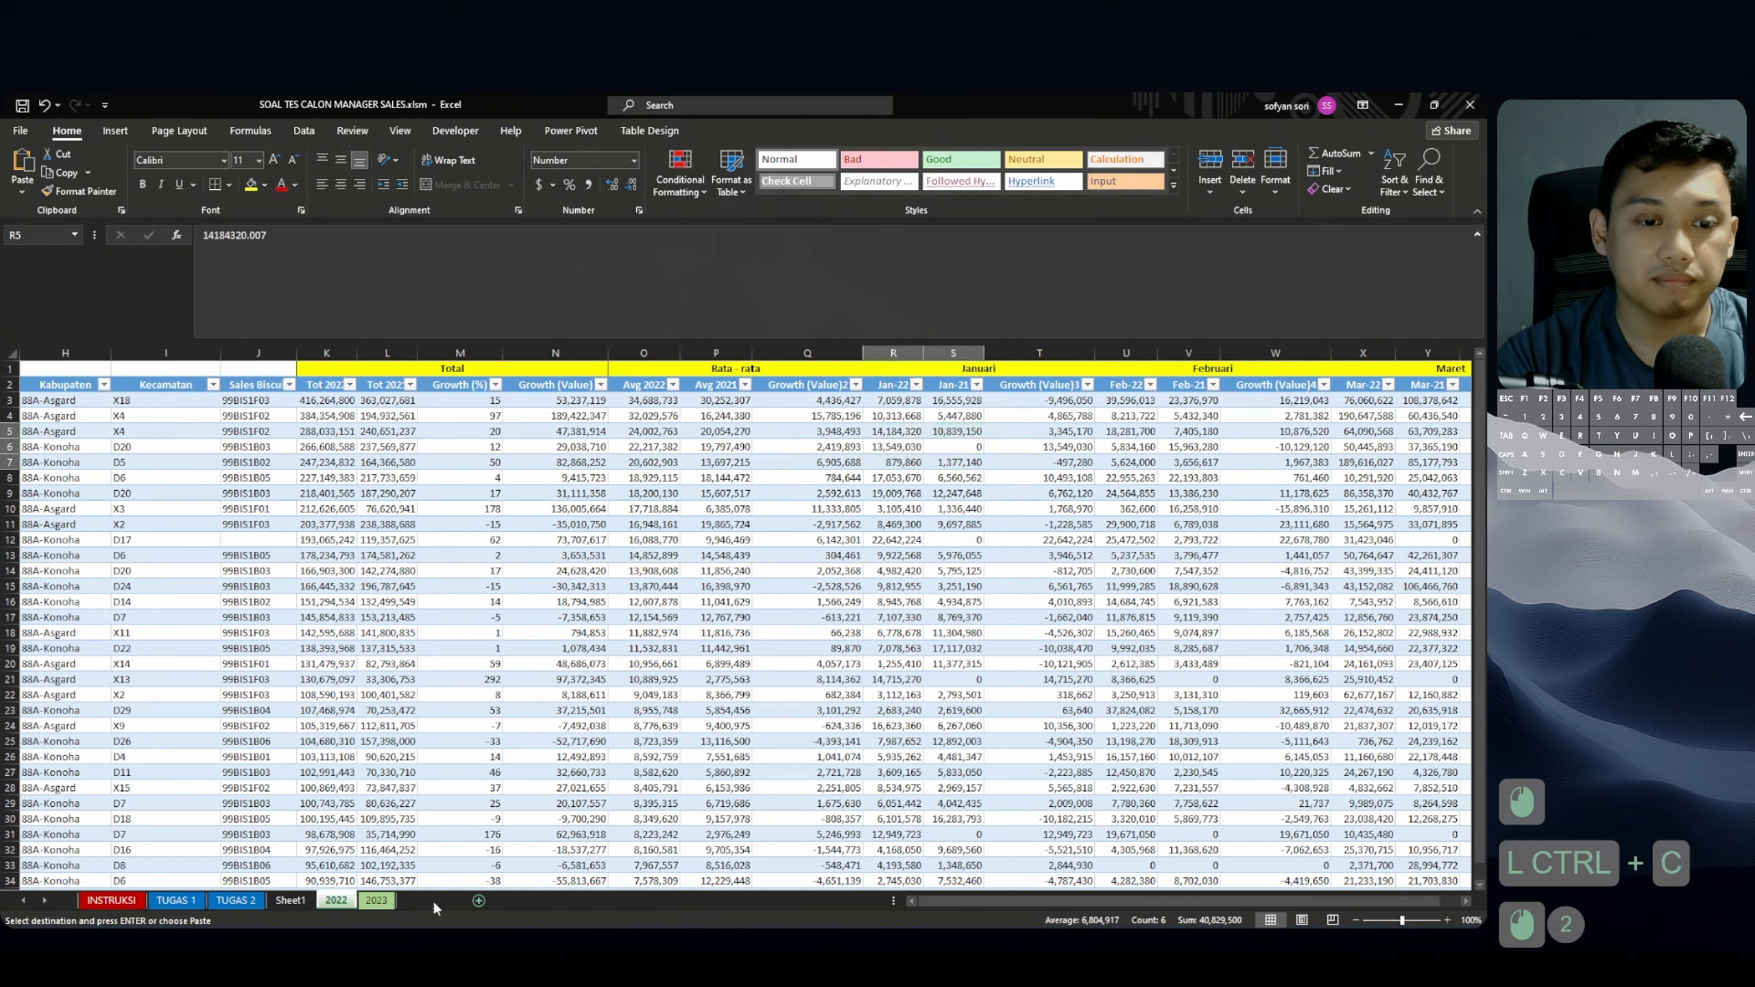
left_click(391, 508)
key("ctrl+v")
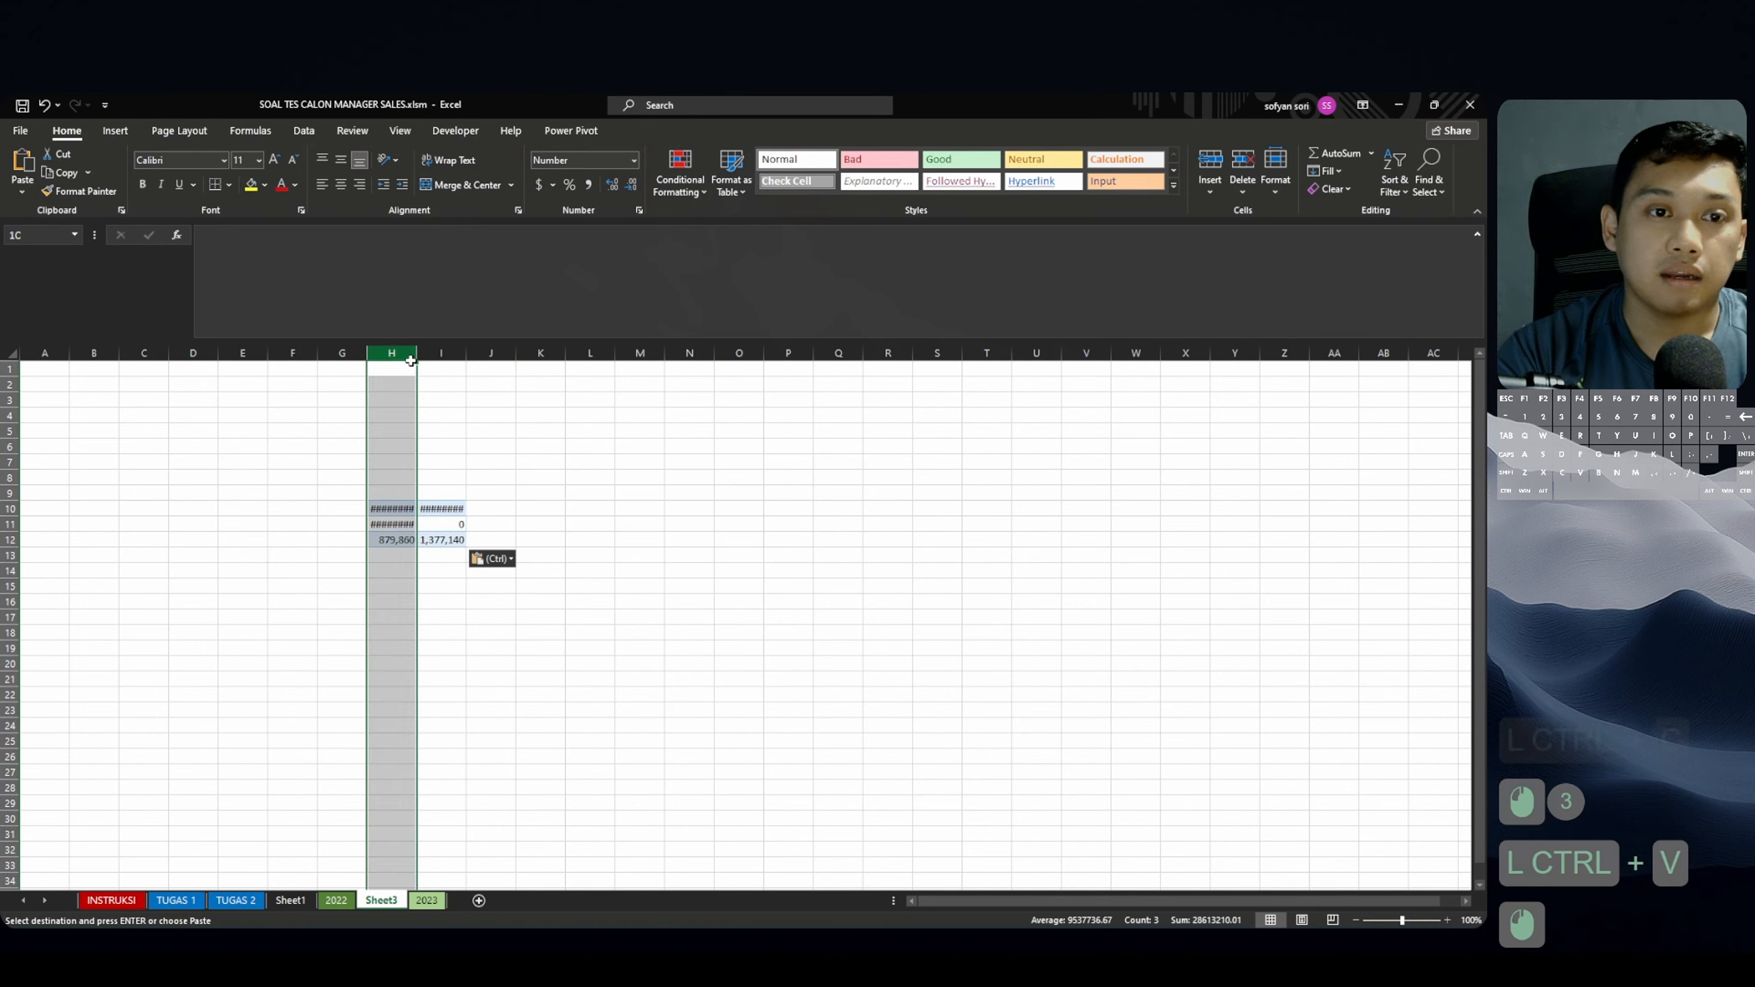
Fit the widths of columns H and I to the pasted figures.
left_click(391, 353)
double_click(418, 353)
double_click(472, 353)
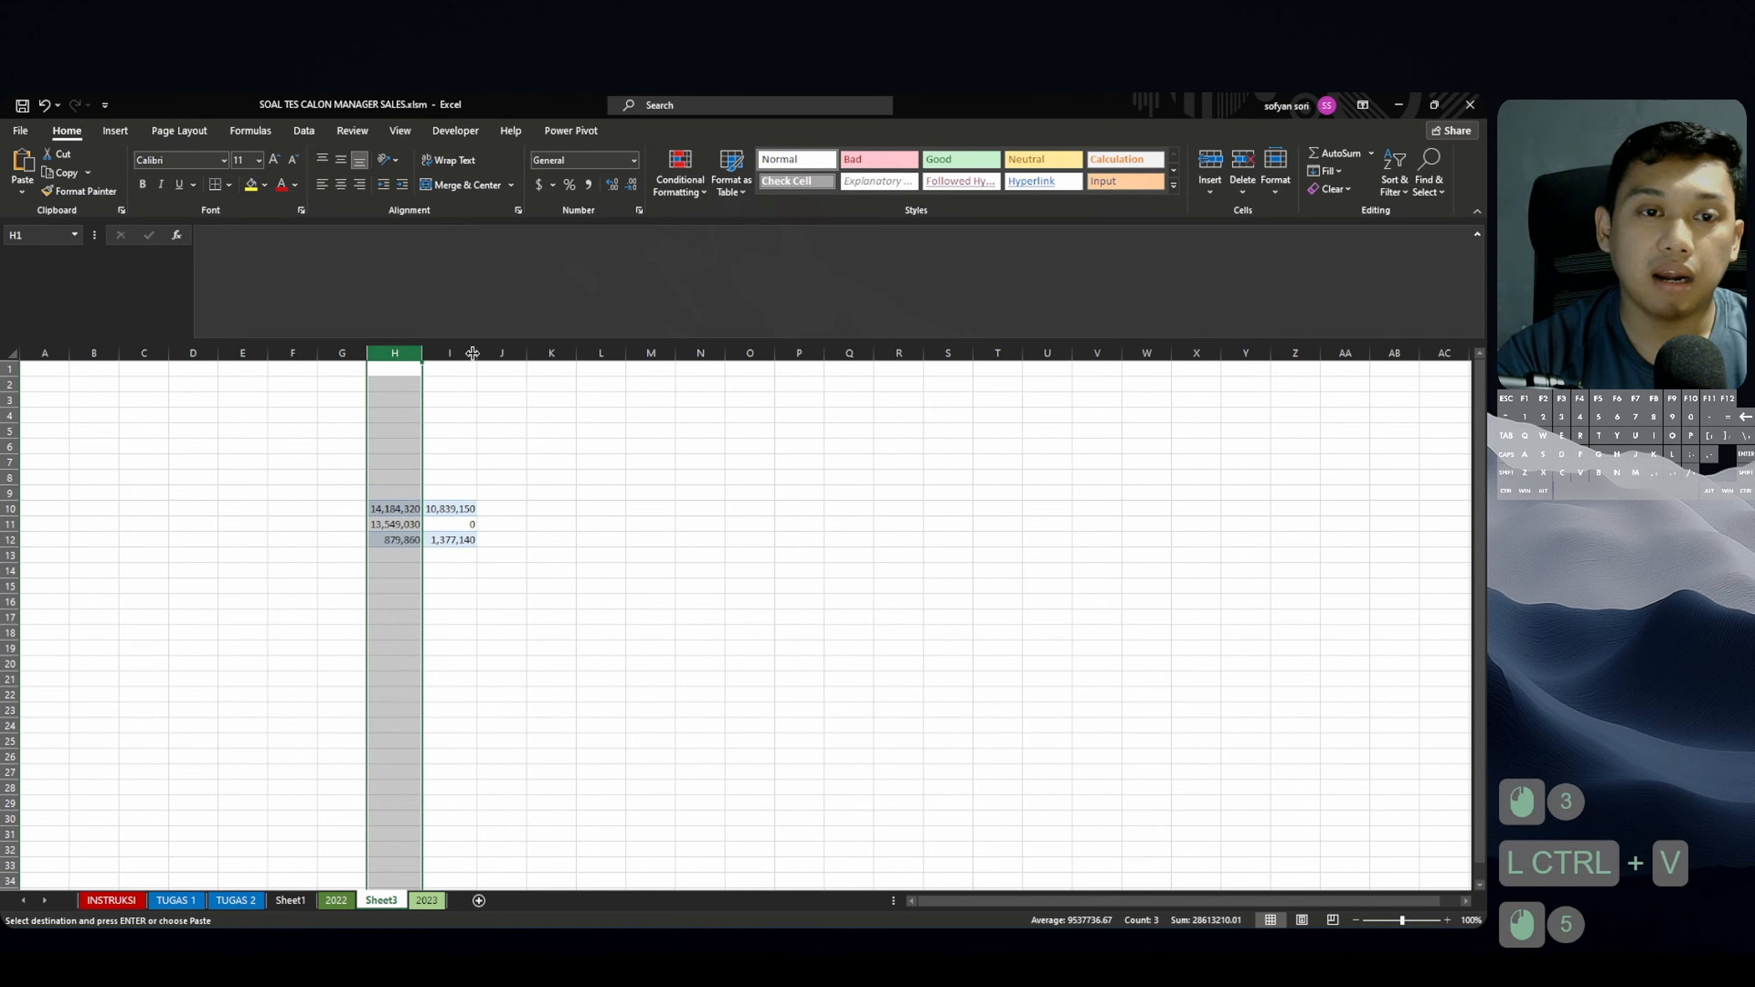
Examine the summary calculation options for the Apr-21 value field of the first pivot table on Sheet1.
left_click(299, 900)
scroll(323, 555, "up", 6)
left_click(366, 464)
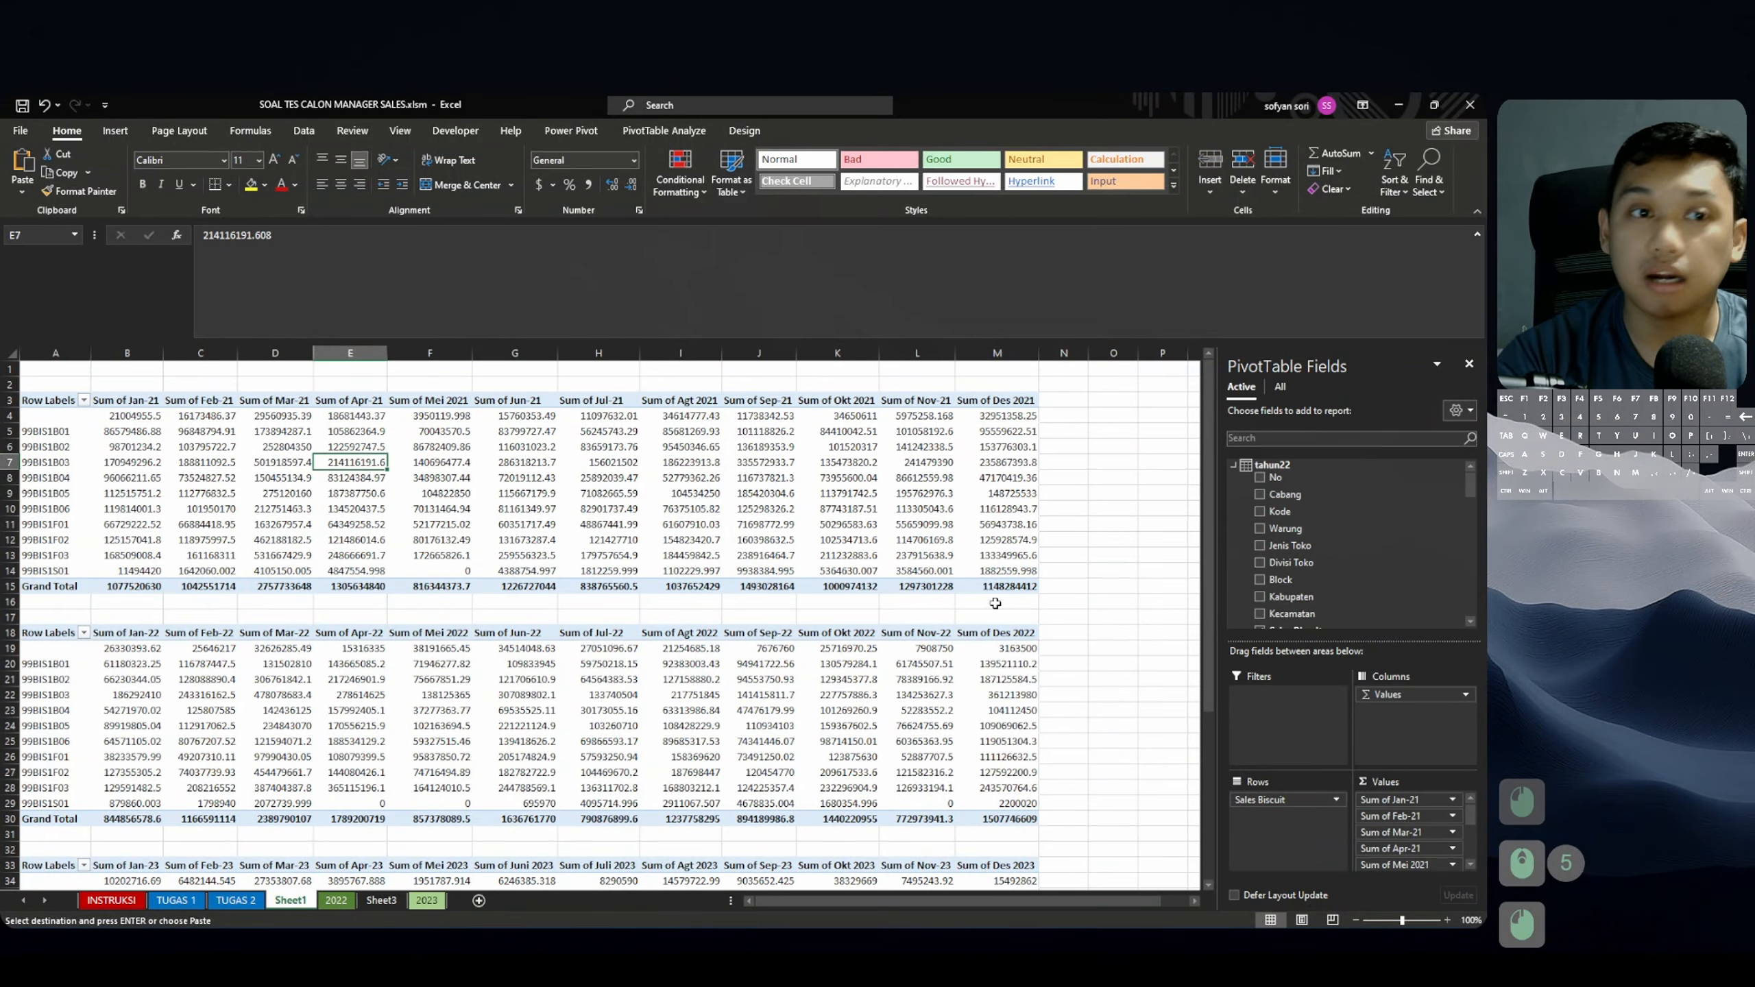
left_click(665, 130)
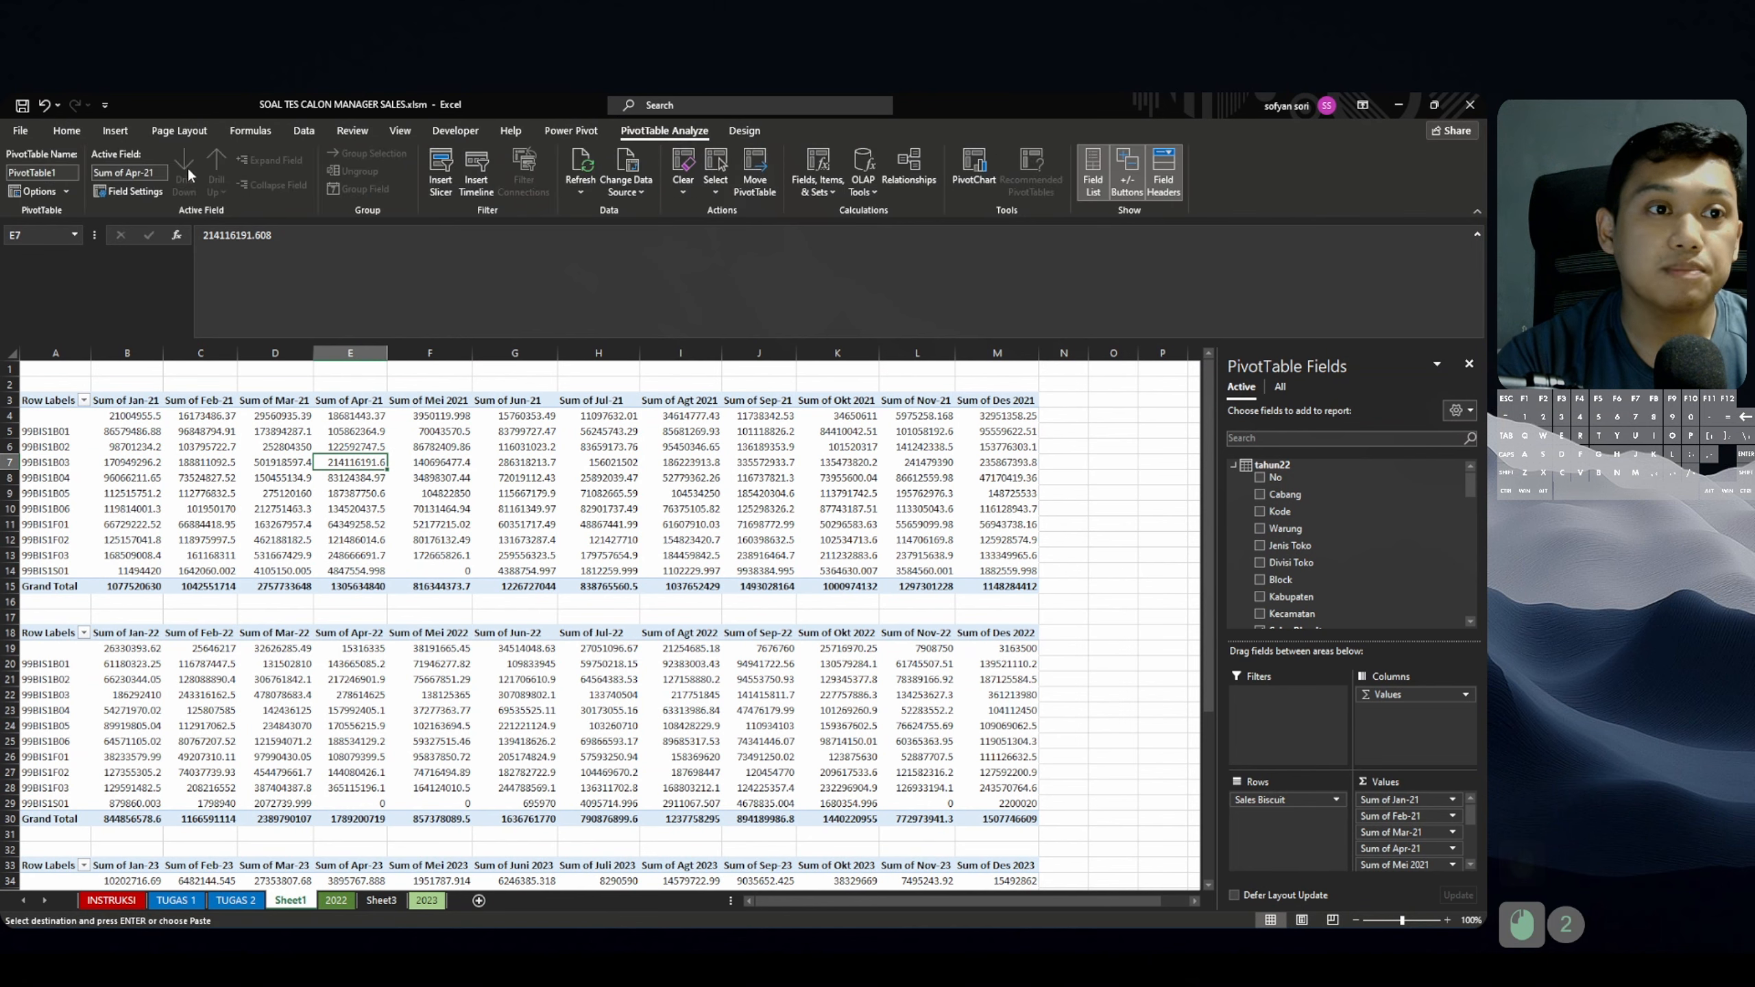
left_click(159, 191)
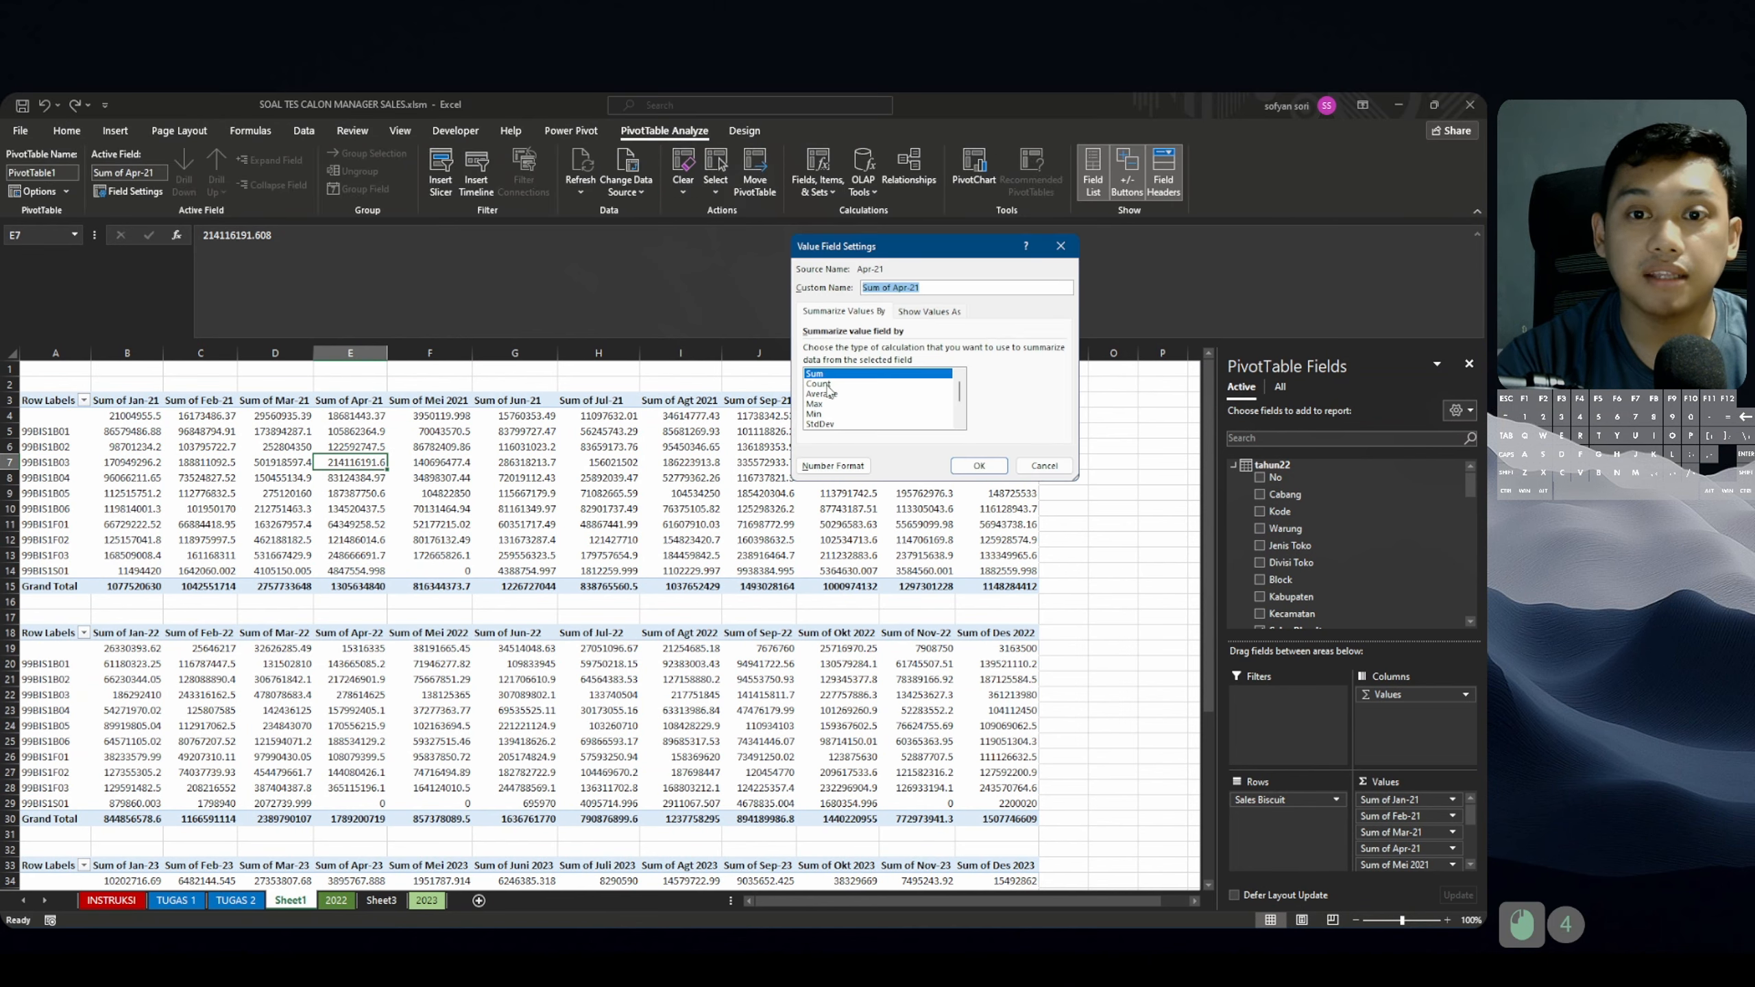
left_click(1043, 465)
In cell I14 of Sheet3, enter a COUNT formula over I10:I12.
left_click(380, 900)
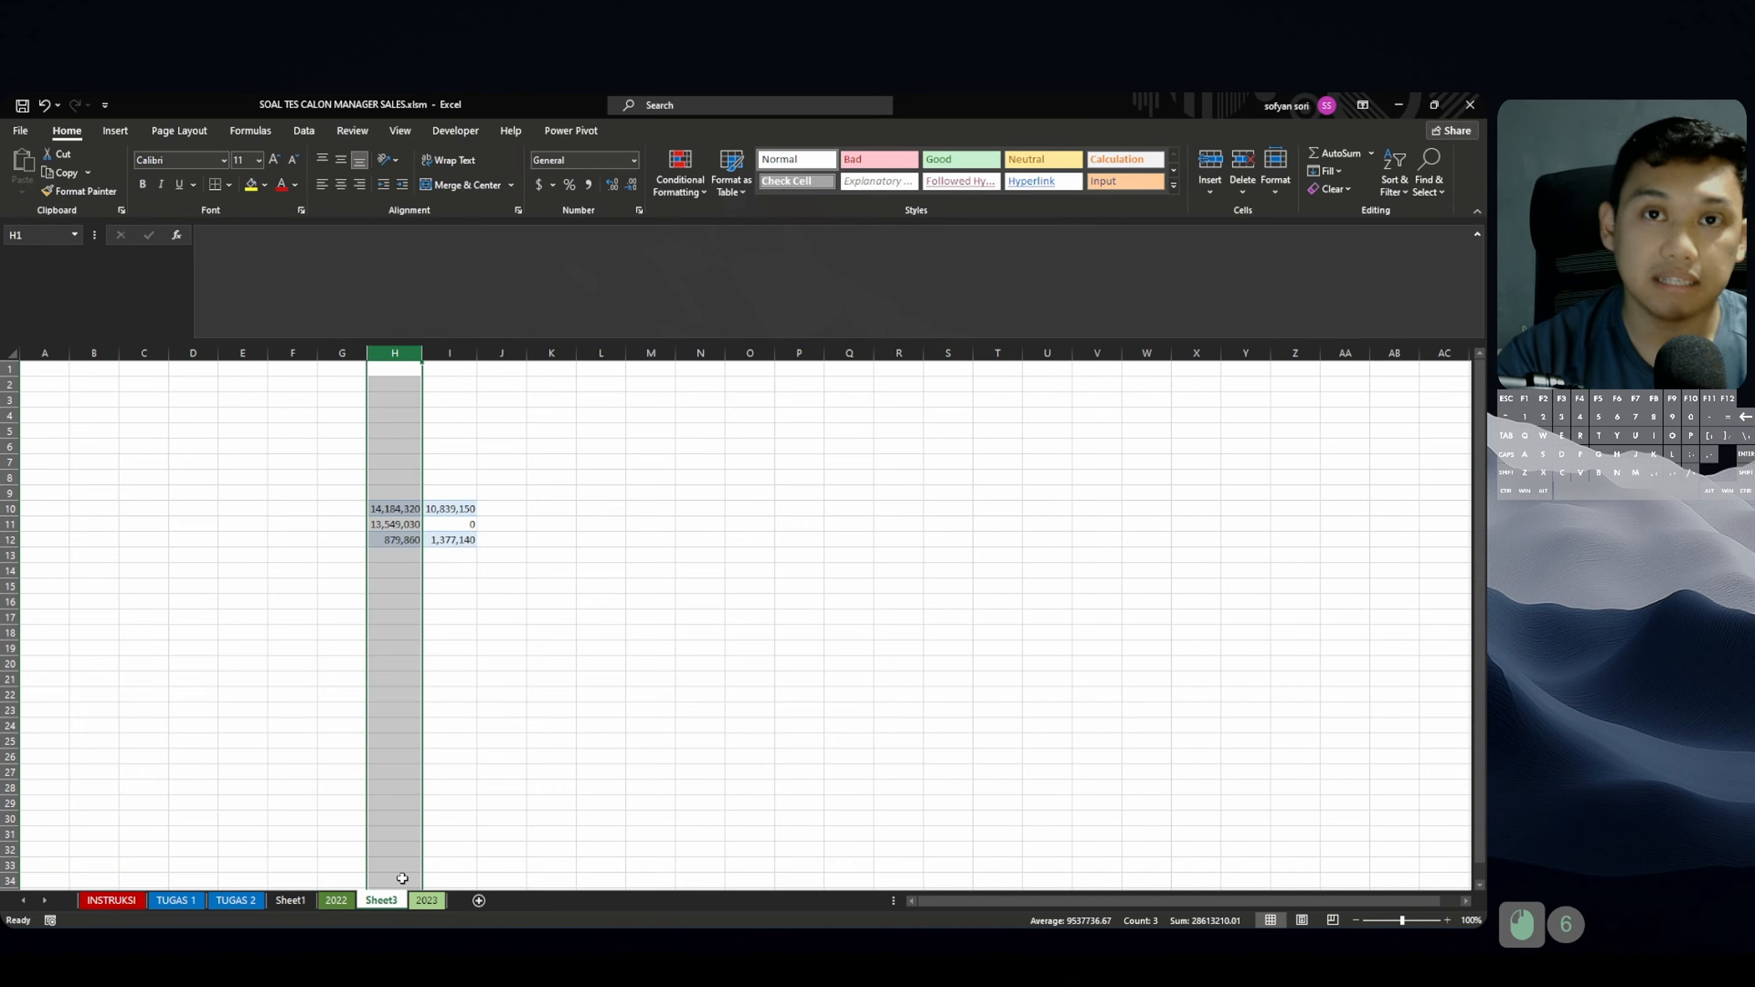
left_click(452, 571)
type("=count")
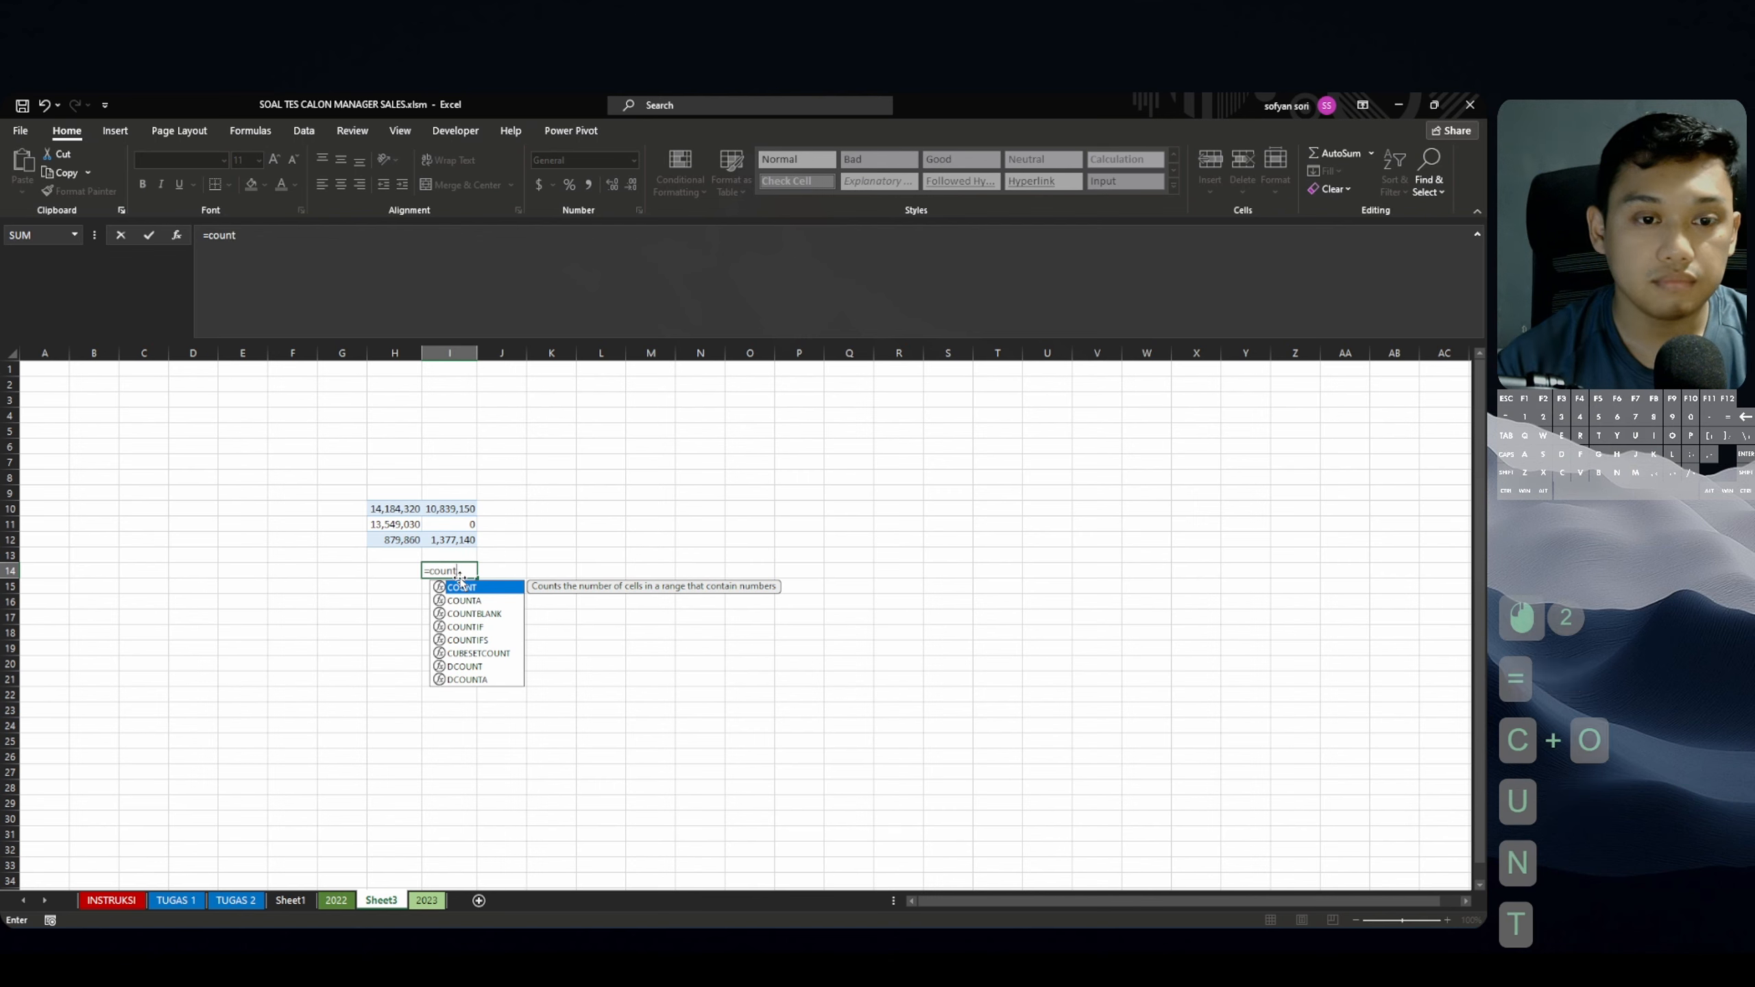
key("Tab")
key("Up")
key("Up")
key("Up")
key("Up")
key("shift+Down")
key("shift+Down")
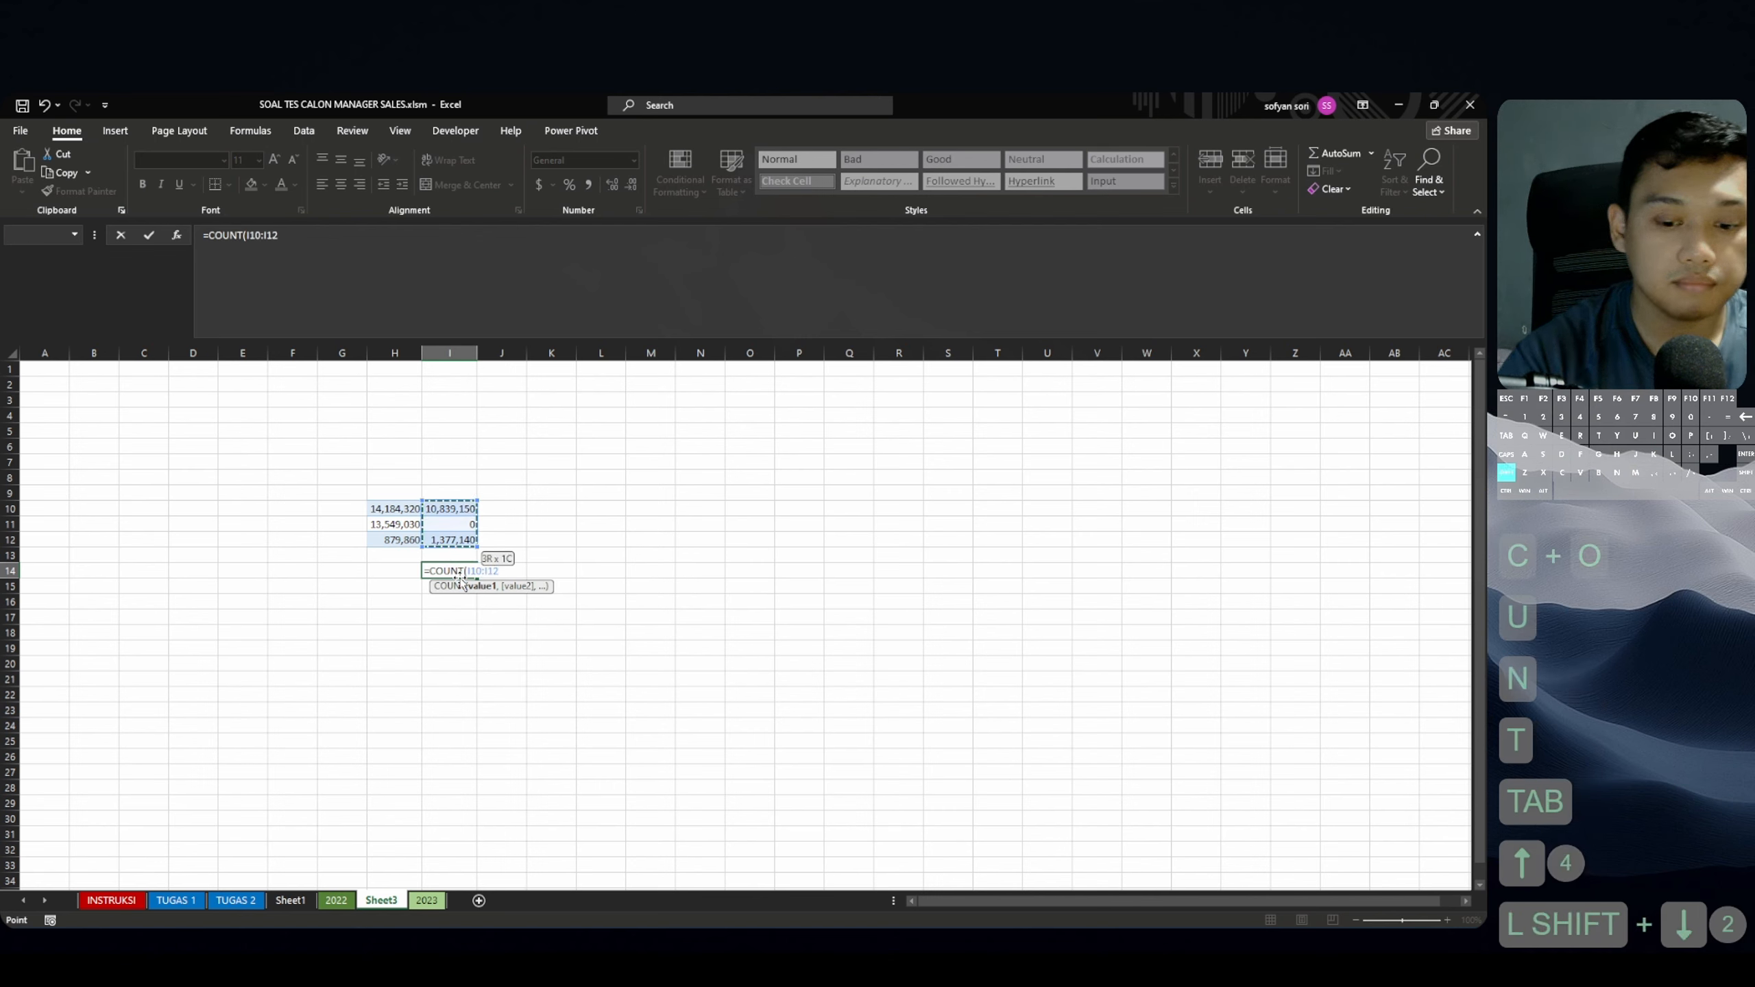
type(")")
key("Return")
Copy the COUNT formula from I14 into H14.
key("ctrl+Up")
key("ctrl+c")
key("Left")
key("ctrl+v")
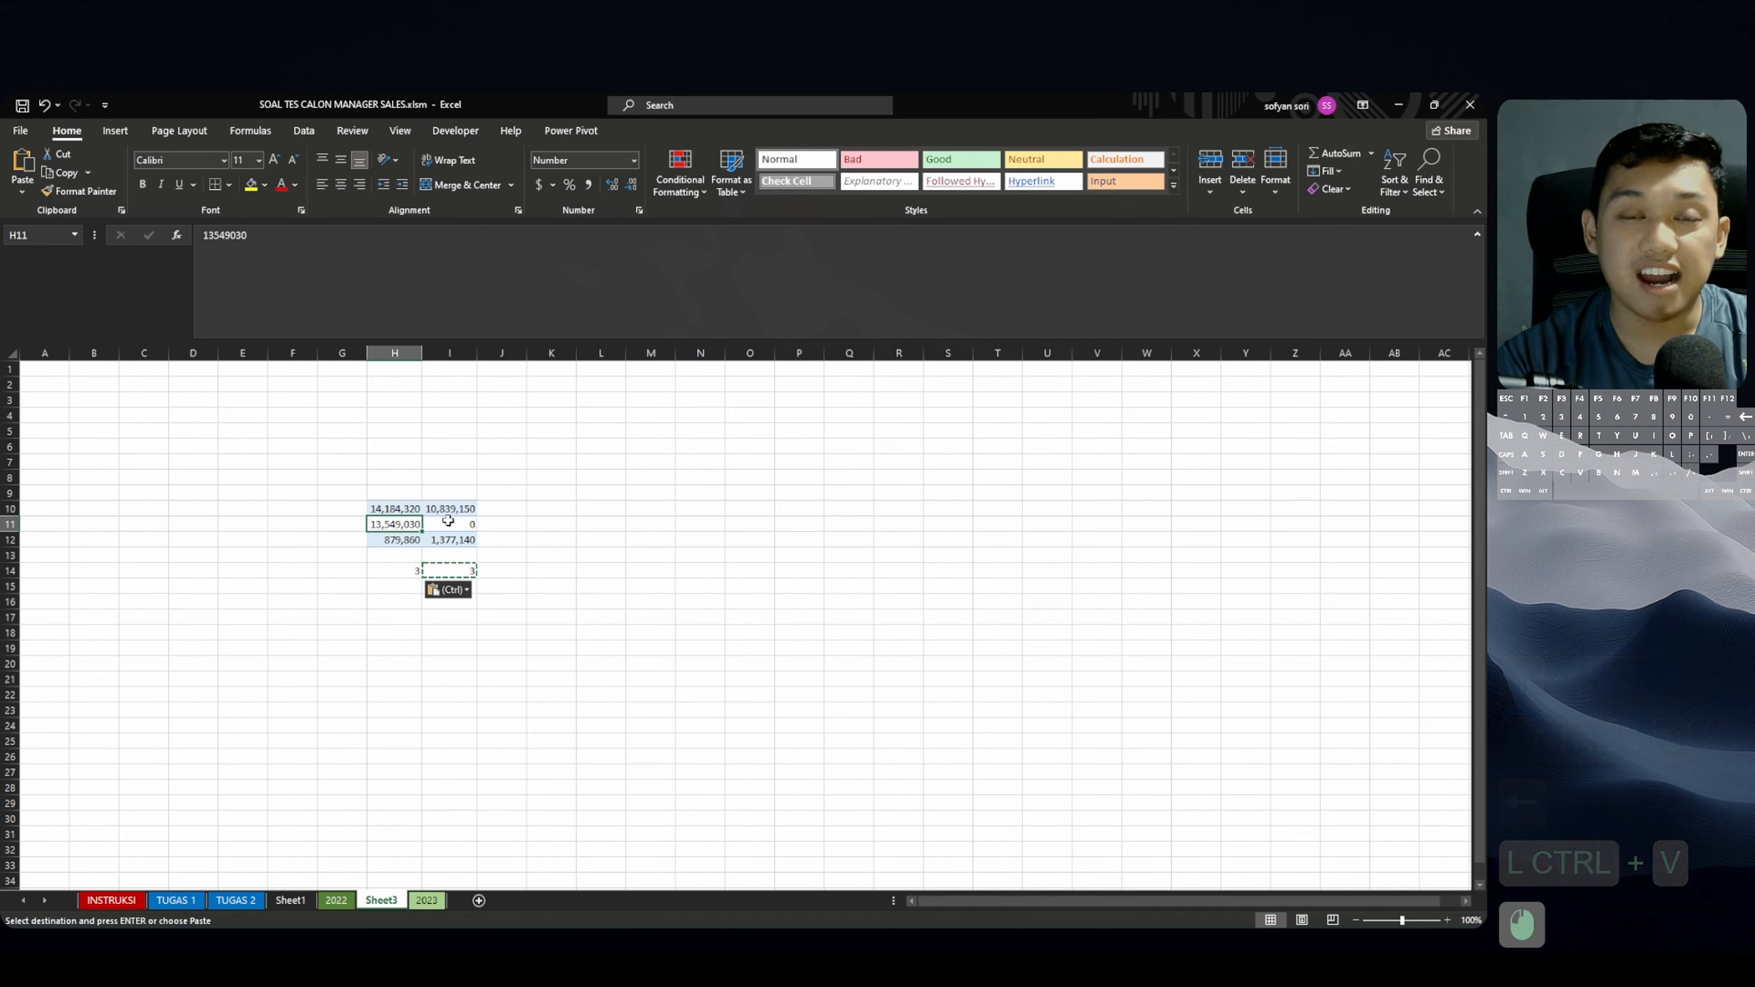
left_click(449, 523)
left_click(467, 570)
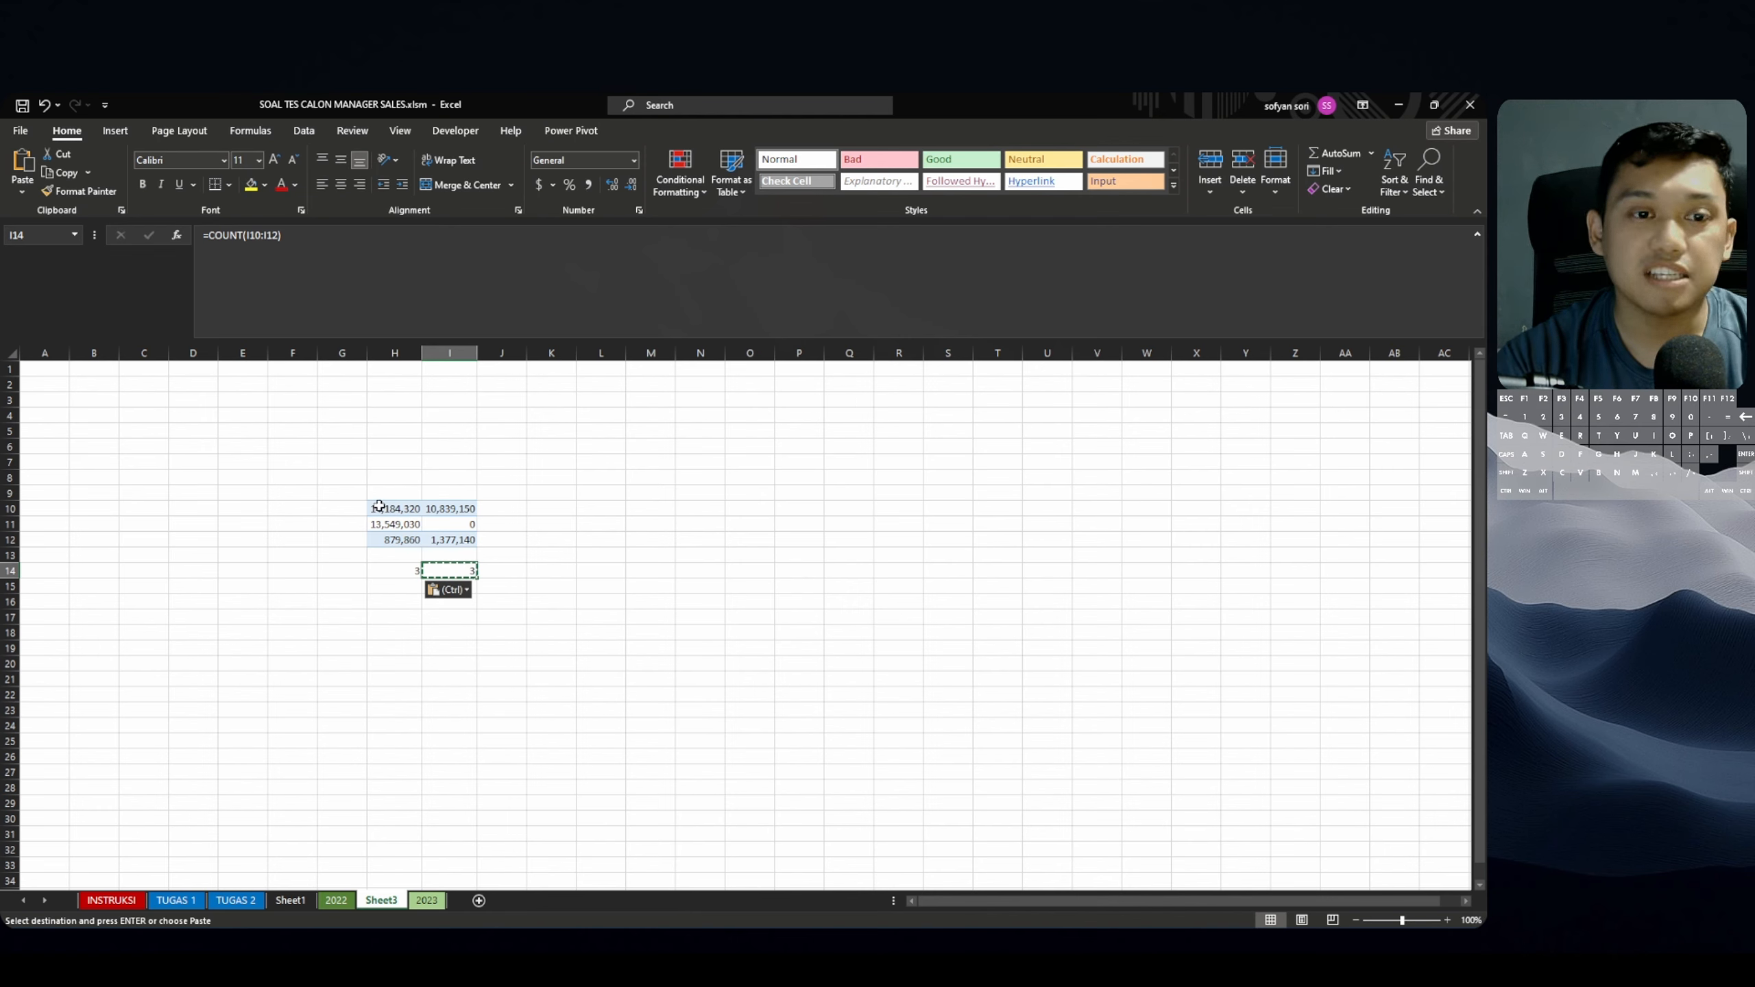
Replace every 0 on Sheet3 with nothing, without restricting the match to whole cells.
key("ctrl+f")
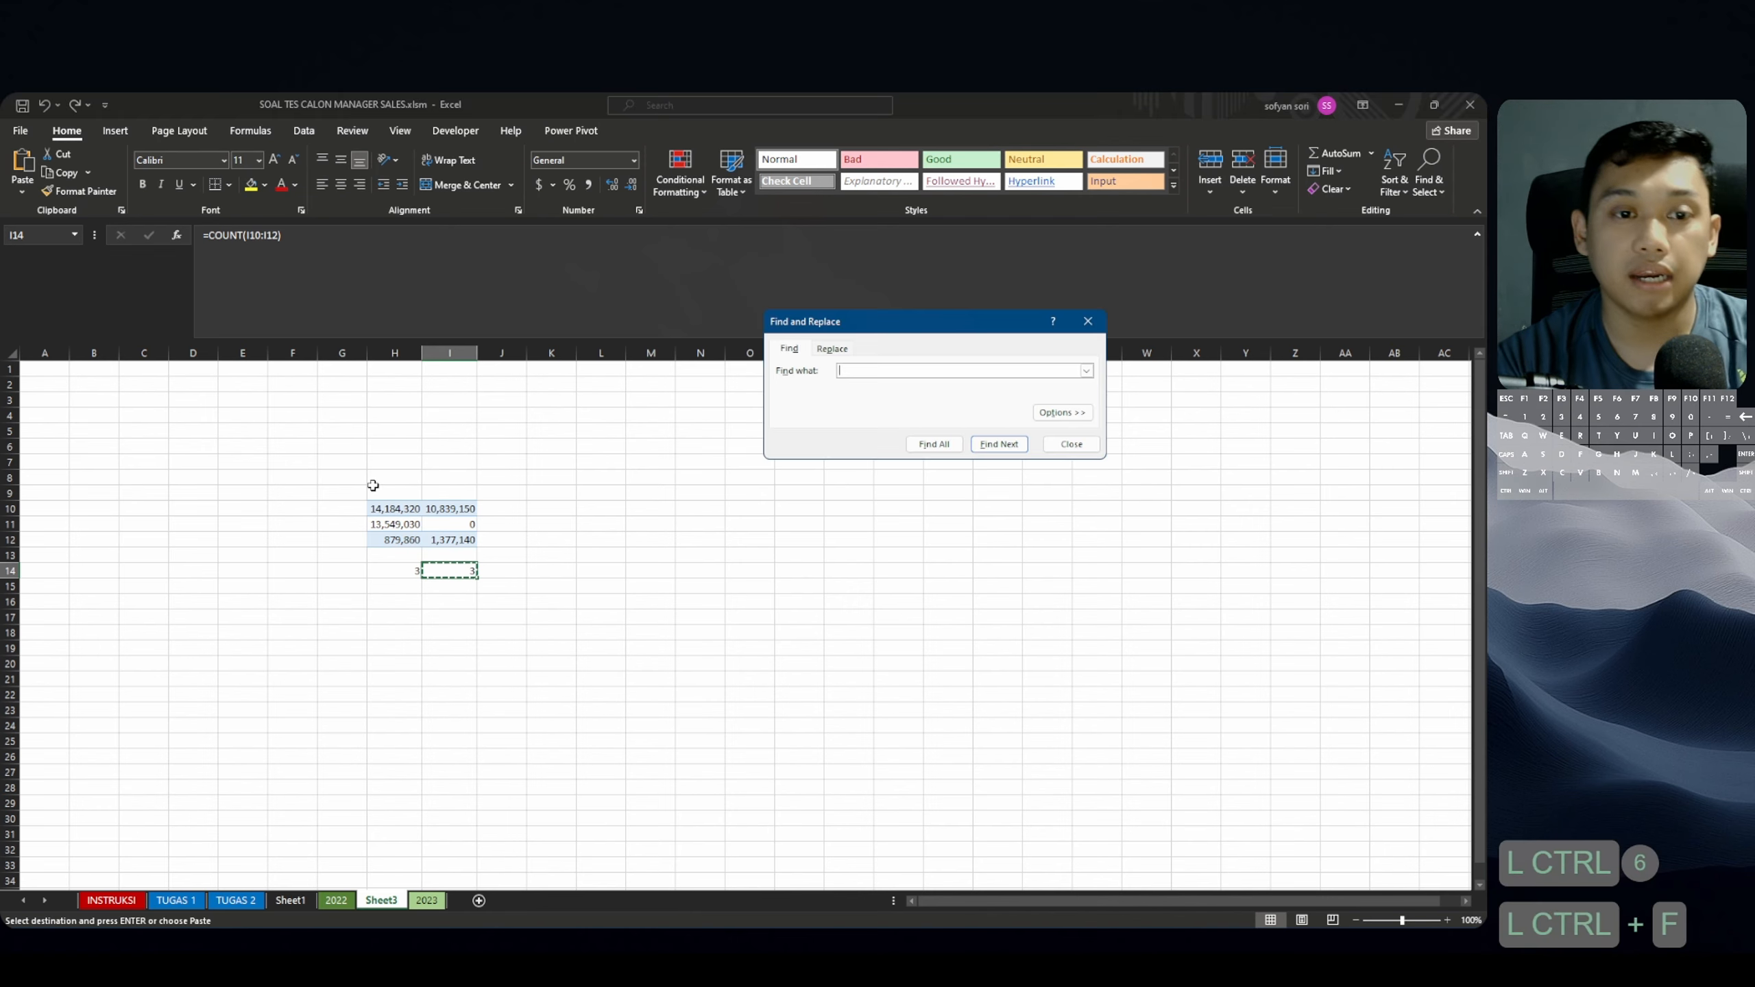
left_click(831, 349)
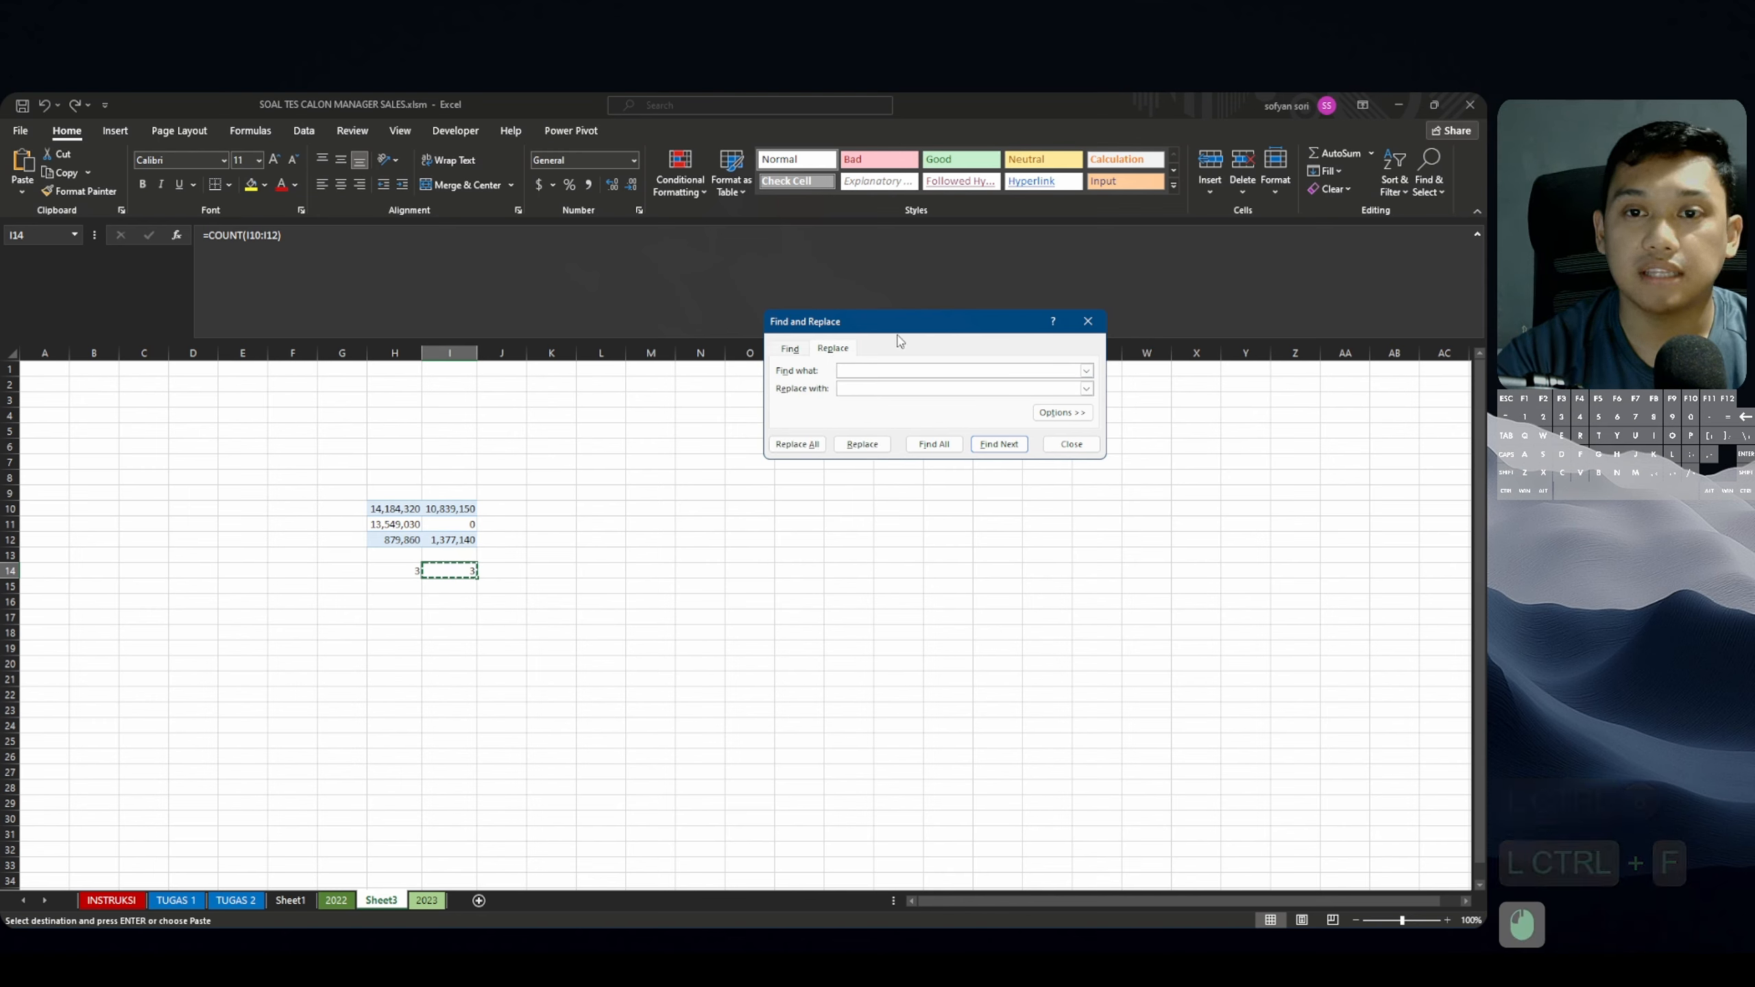
left_click_drag(902, 326, 636, 449)
type("0")
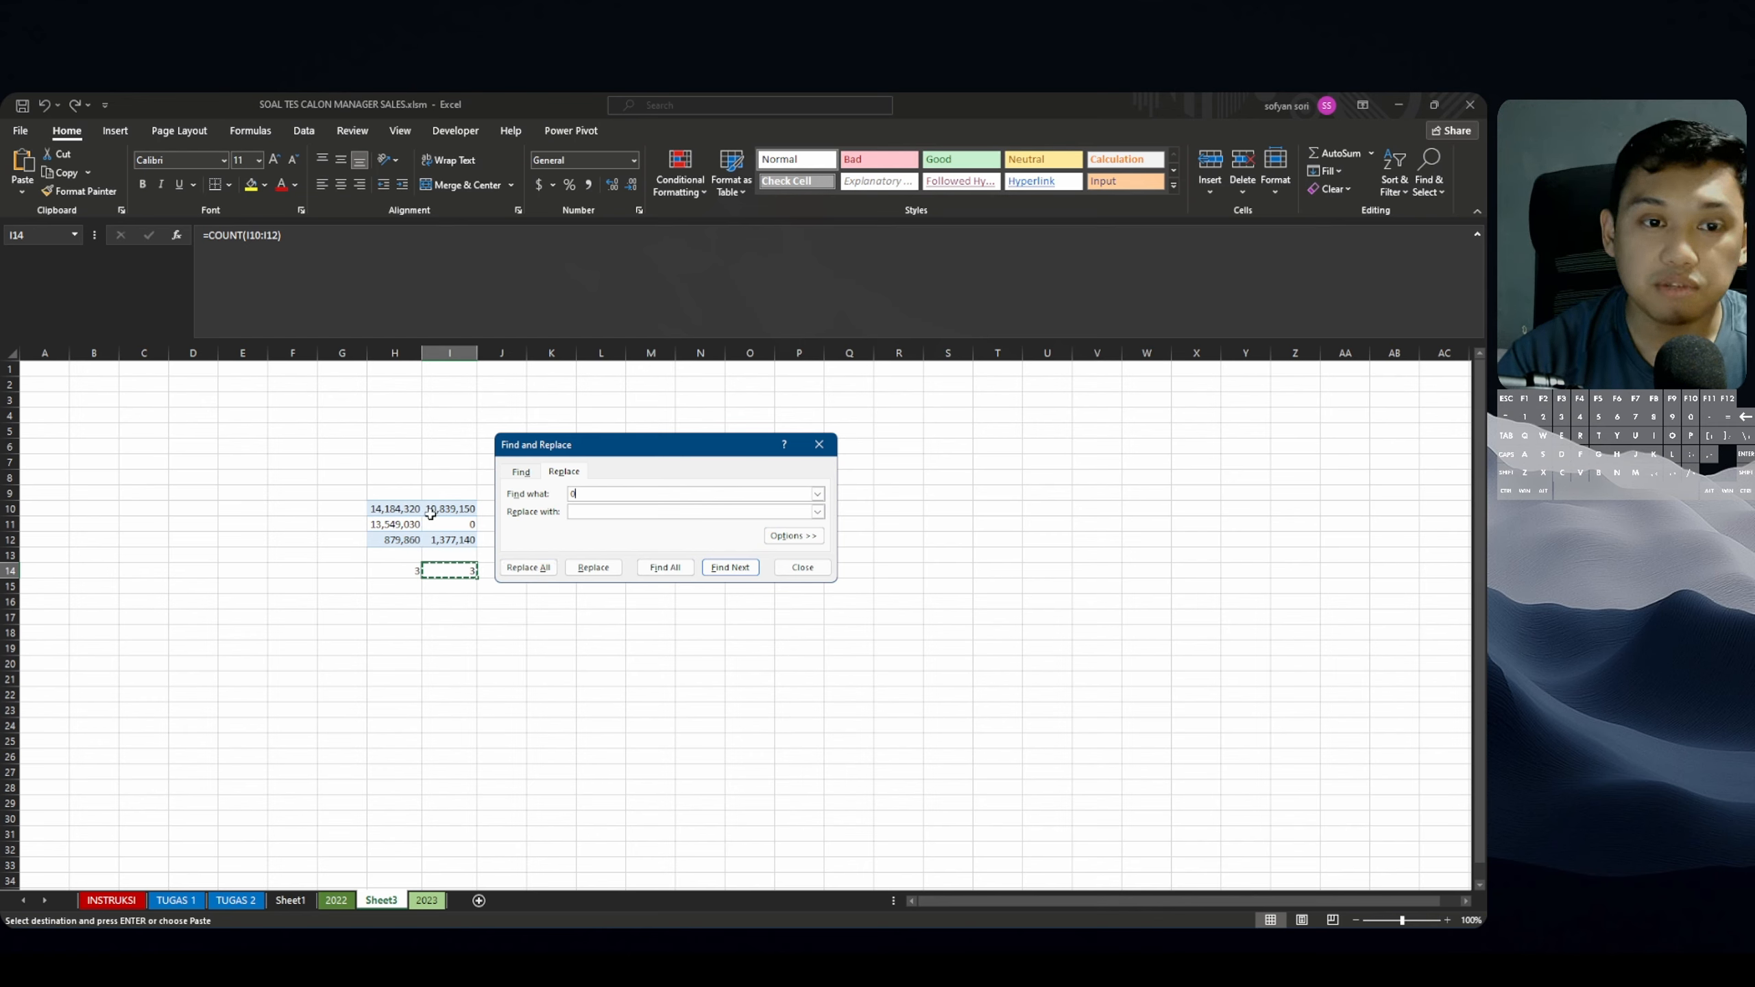
left_click(525, 568)
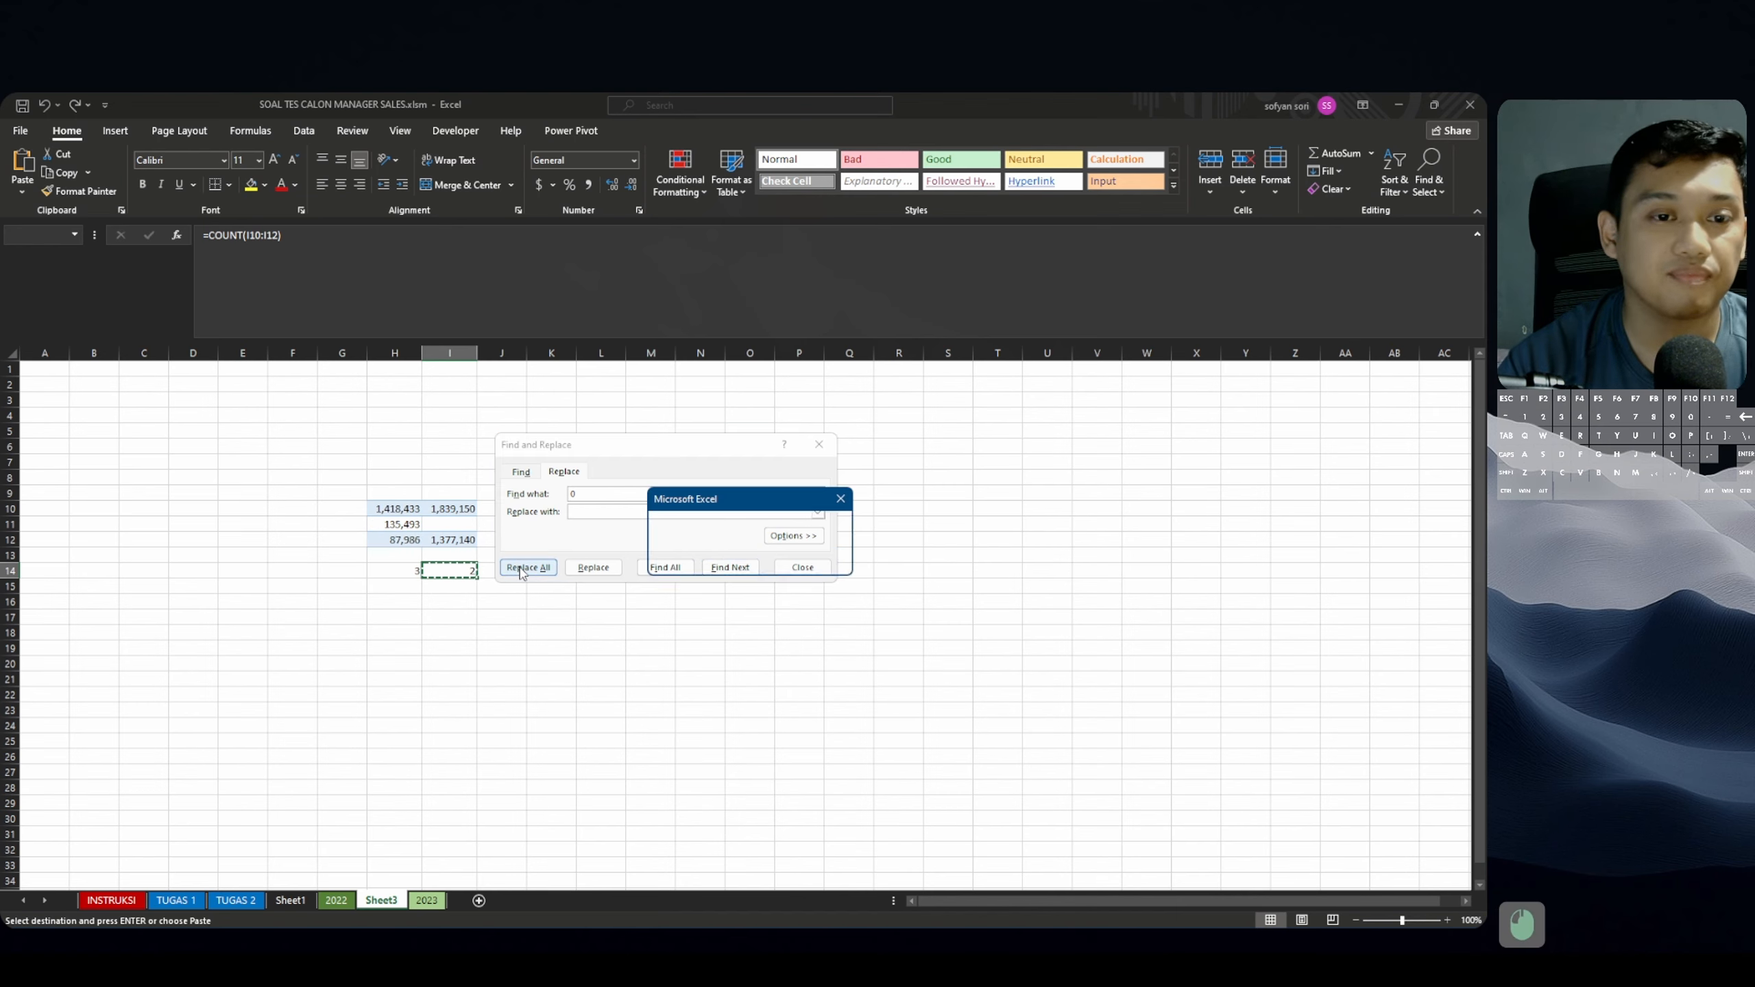
left_click(726, 560)
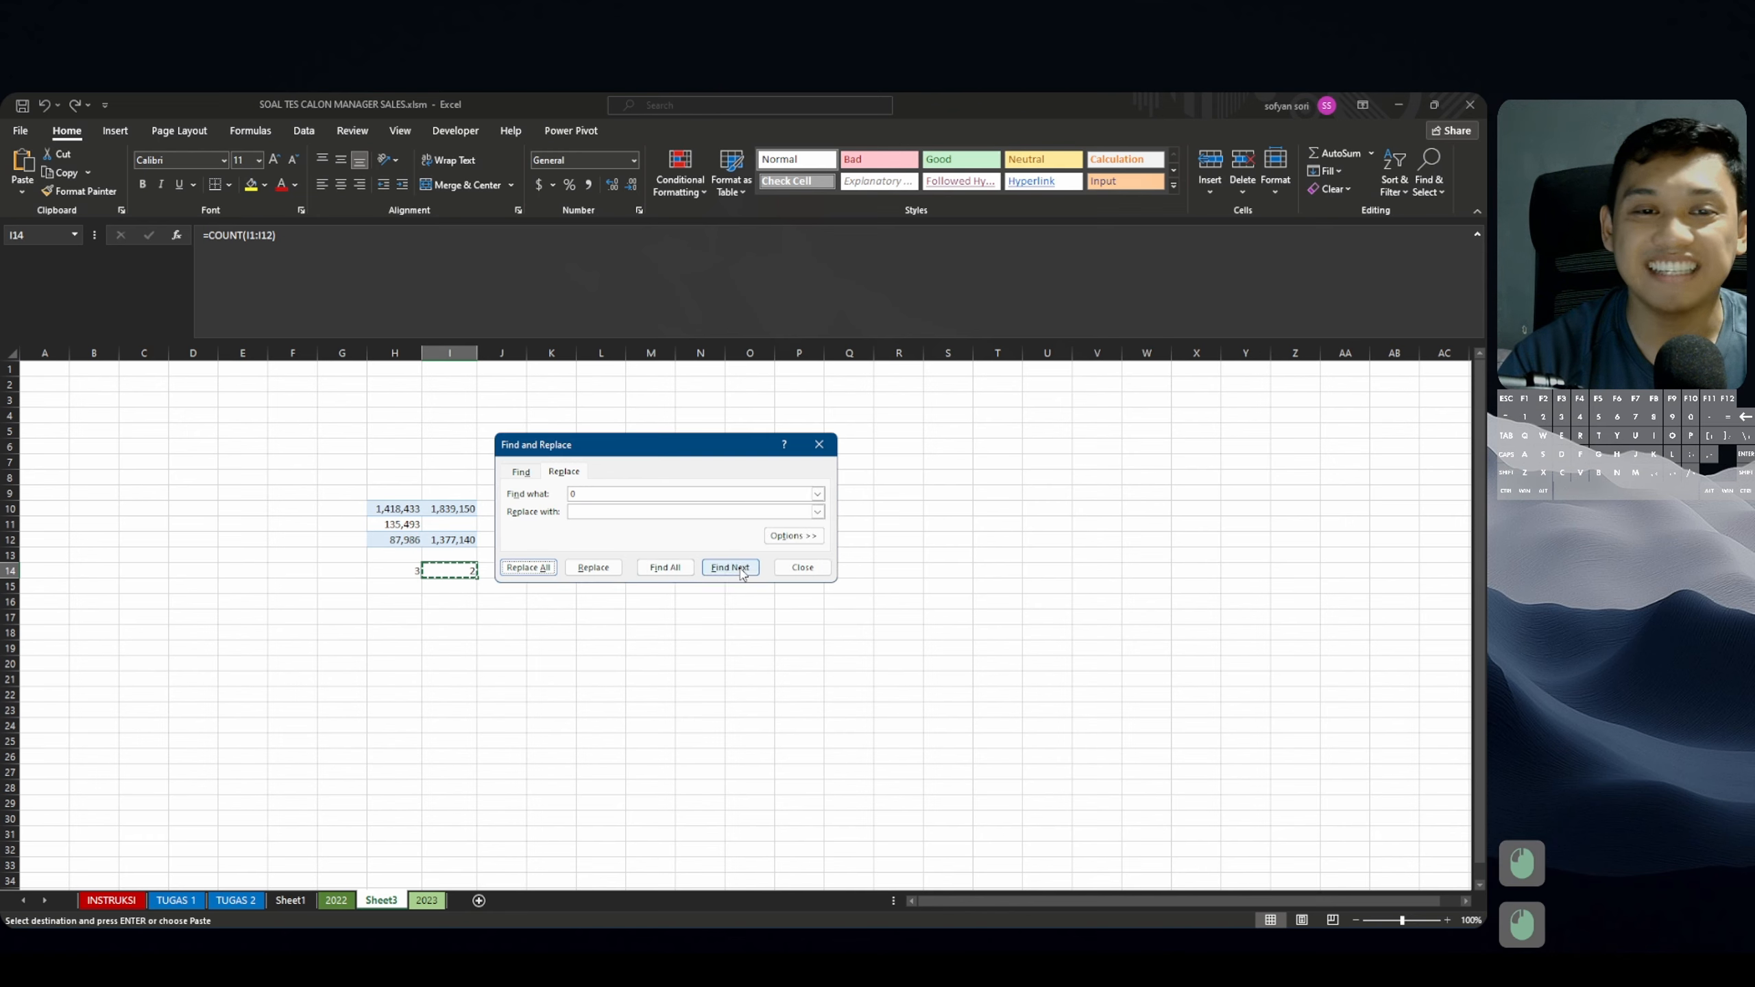
Close Find and Replace and undo the last replacement of zeros.
key("ctrl+z")
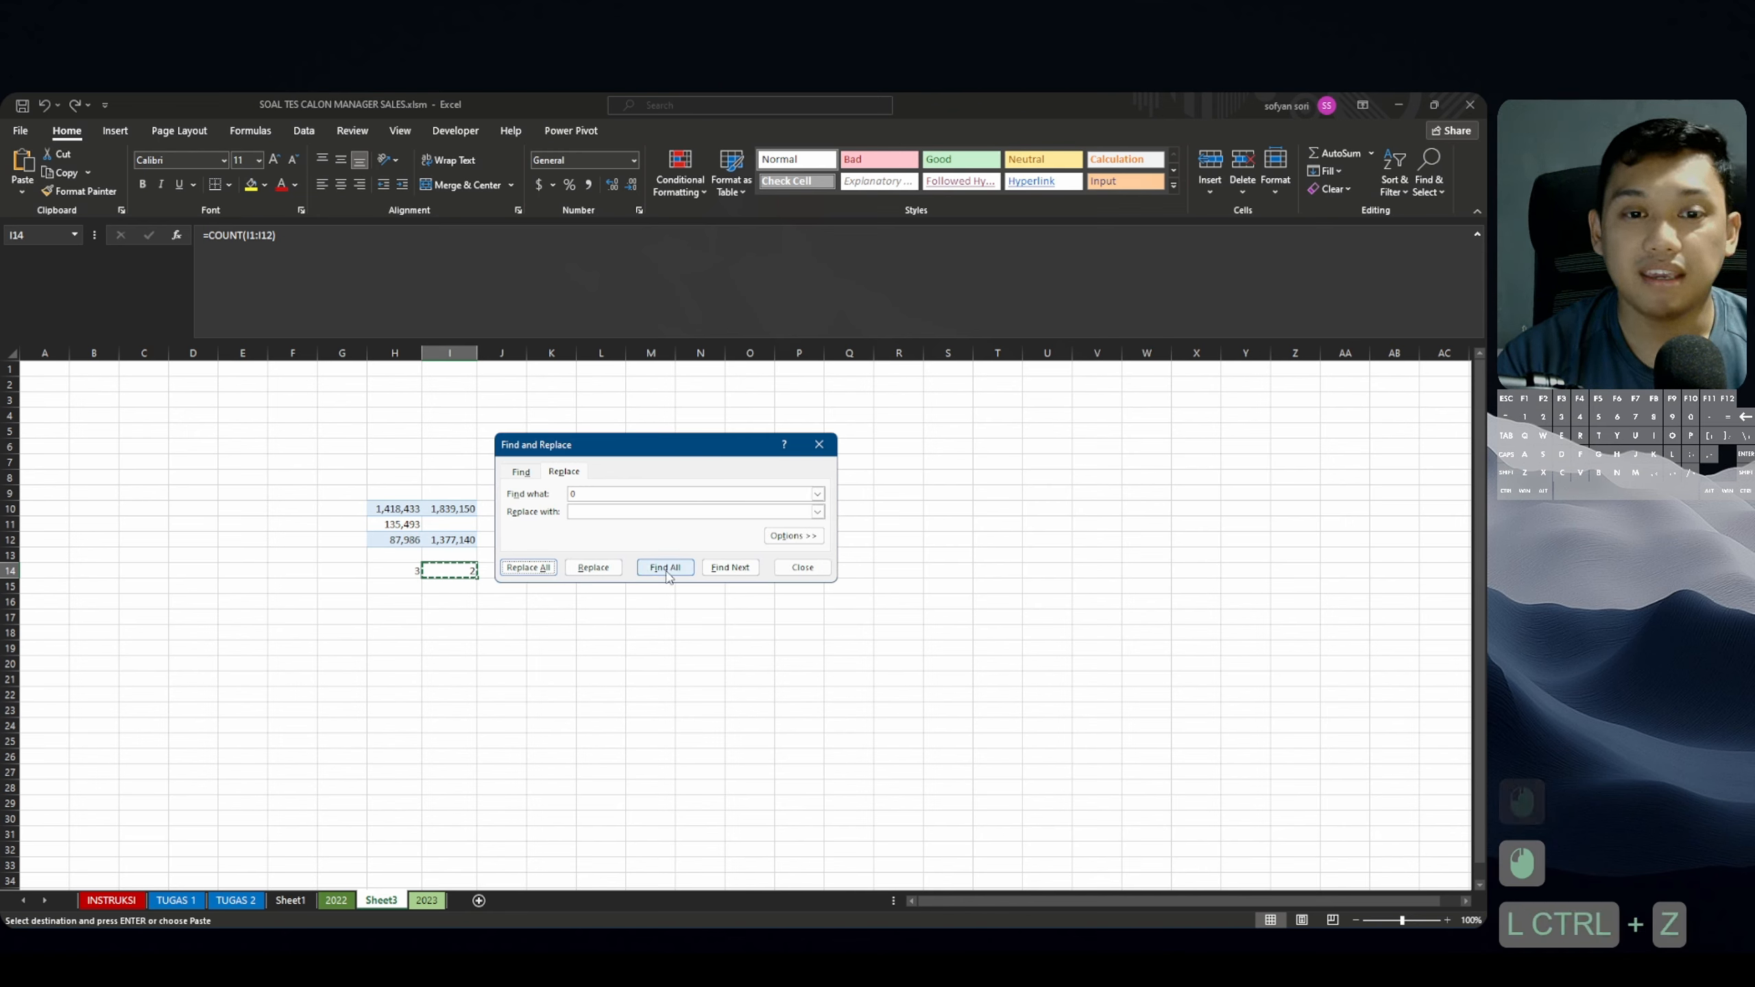
left_click(801, 567)
key("ctrl+z")
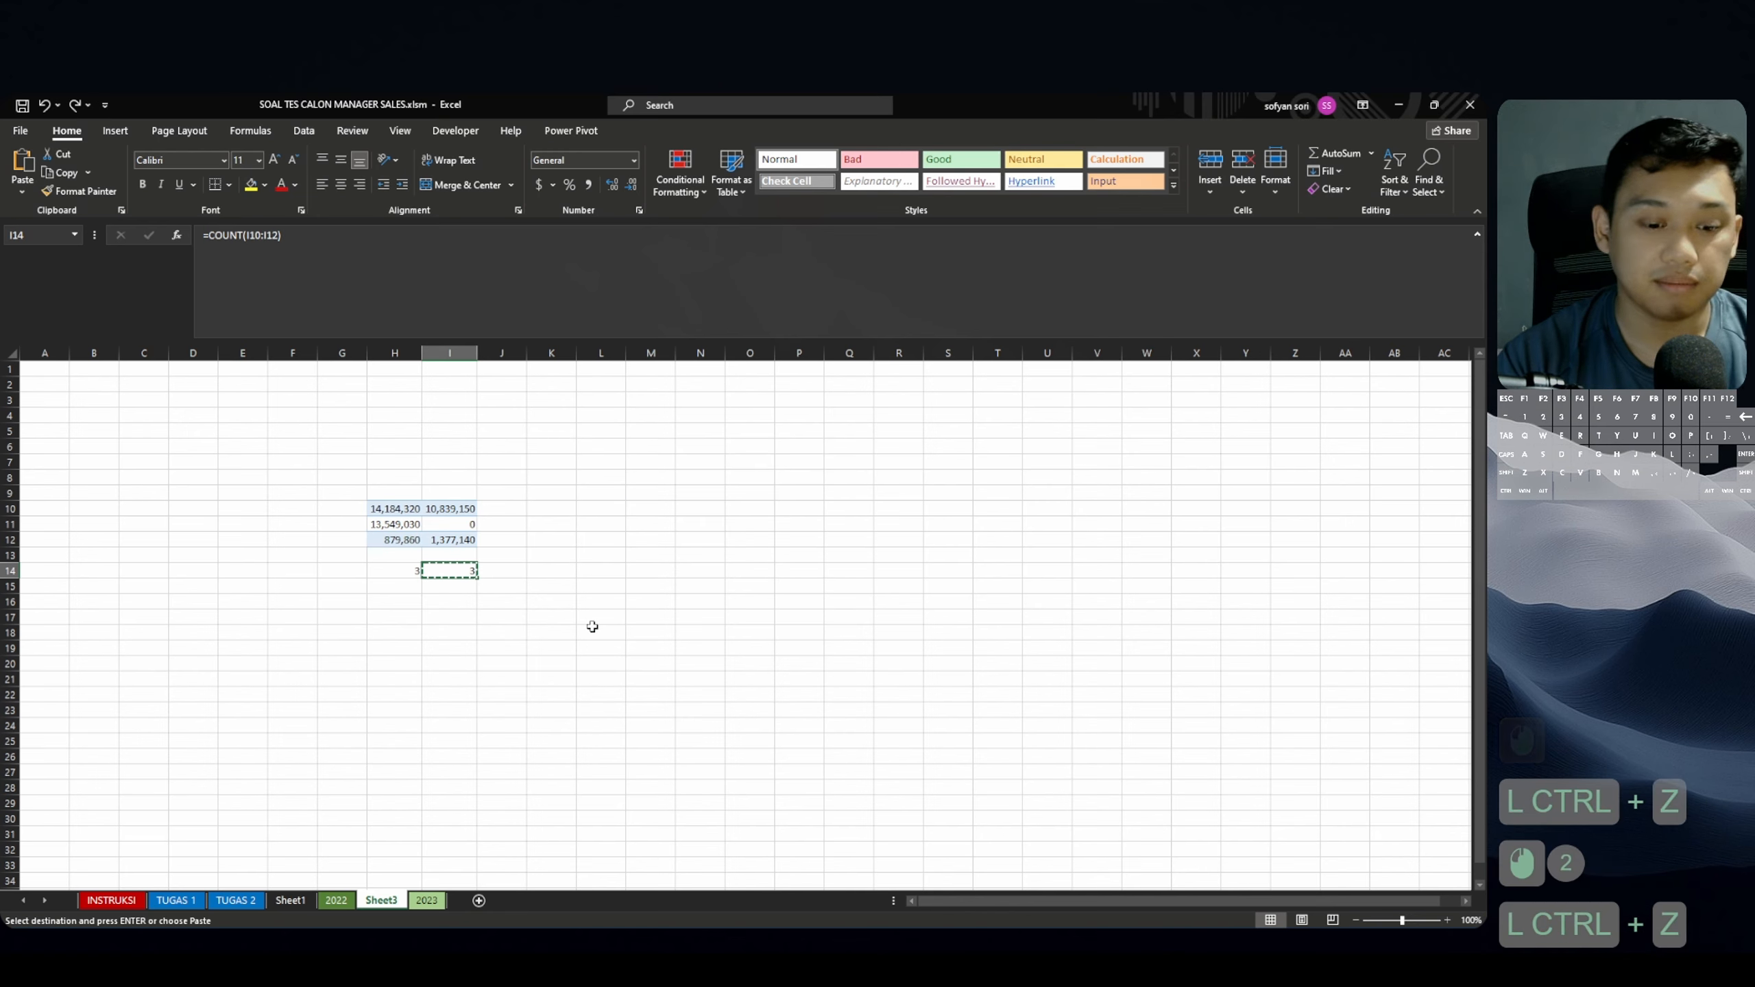
Replace all 0 values on Sheet3 with blanks, with matching of entire cell contents enabled.
key("ctrl+f")
left_click(567, 490)
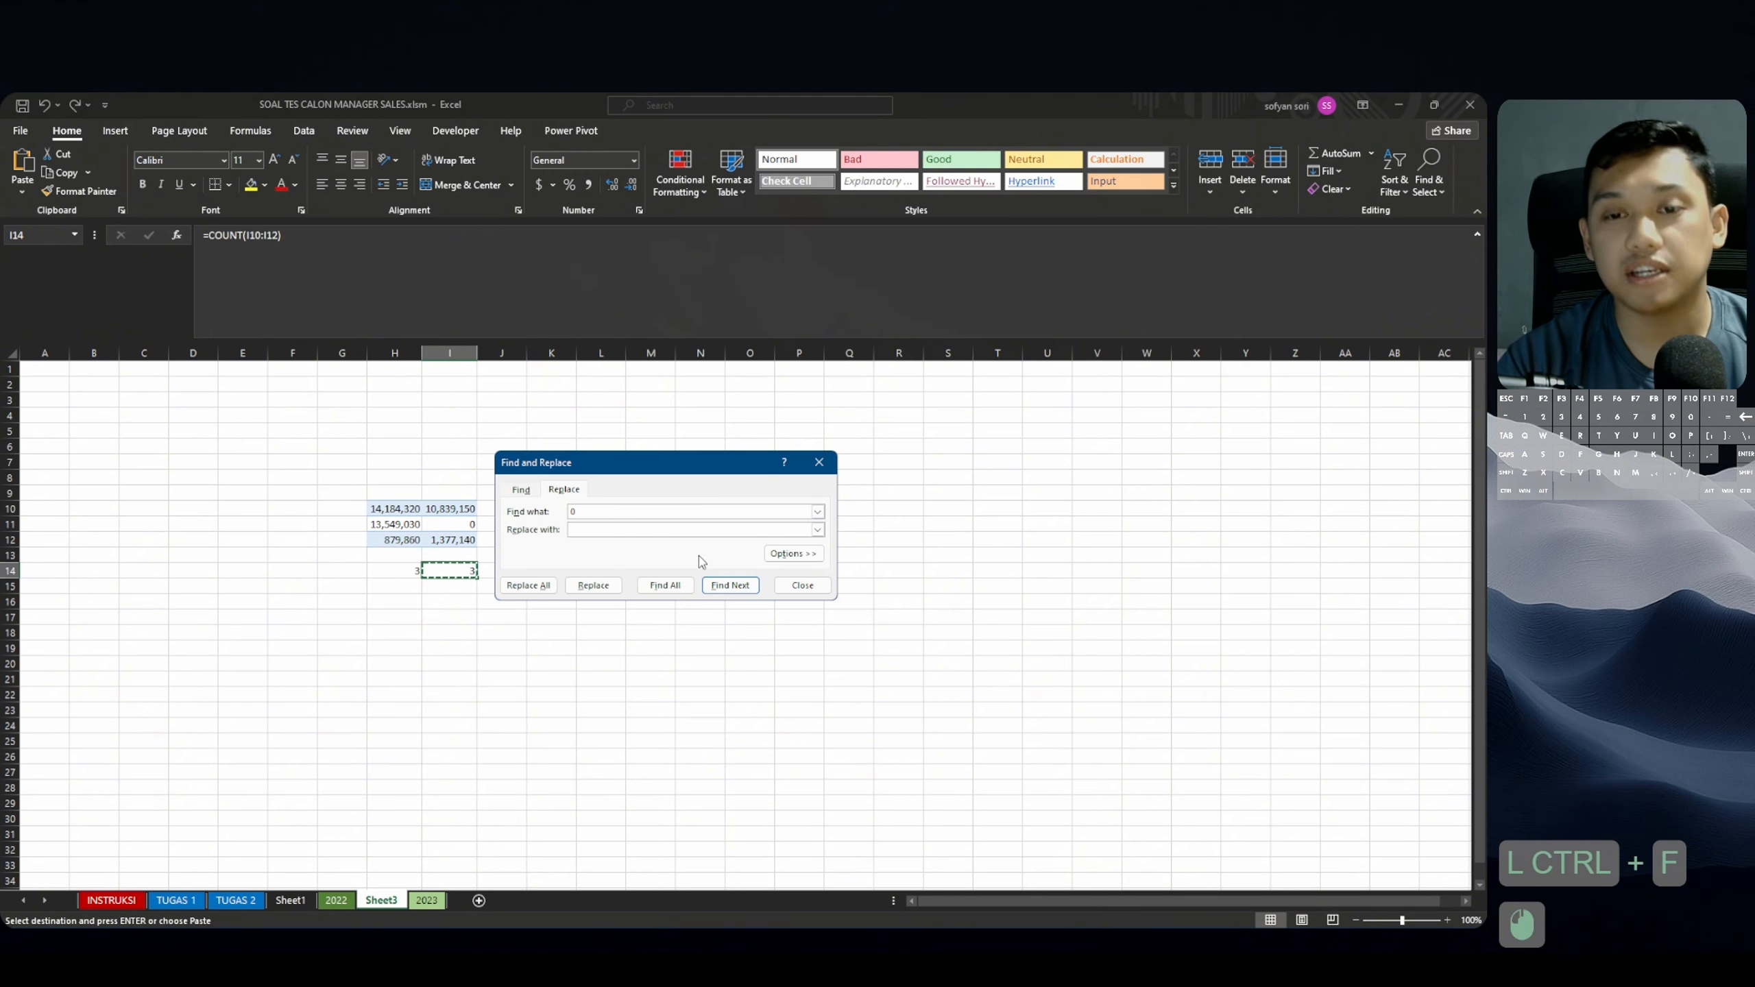
left_click(794, 555)
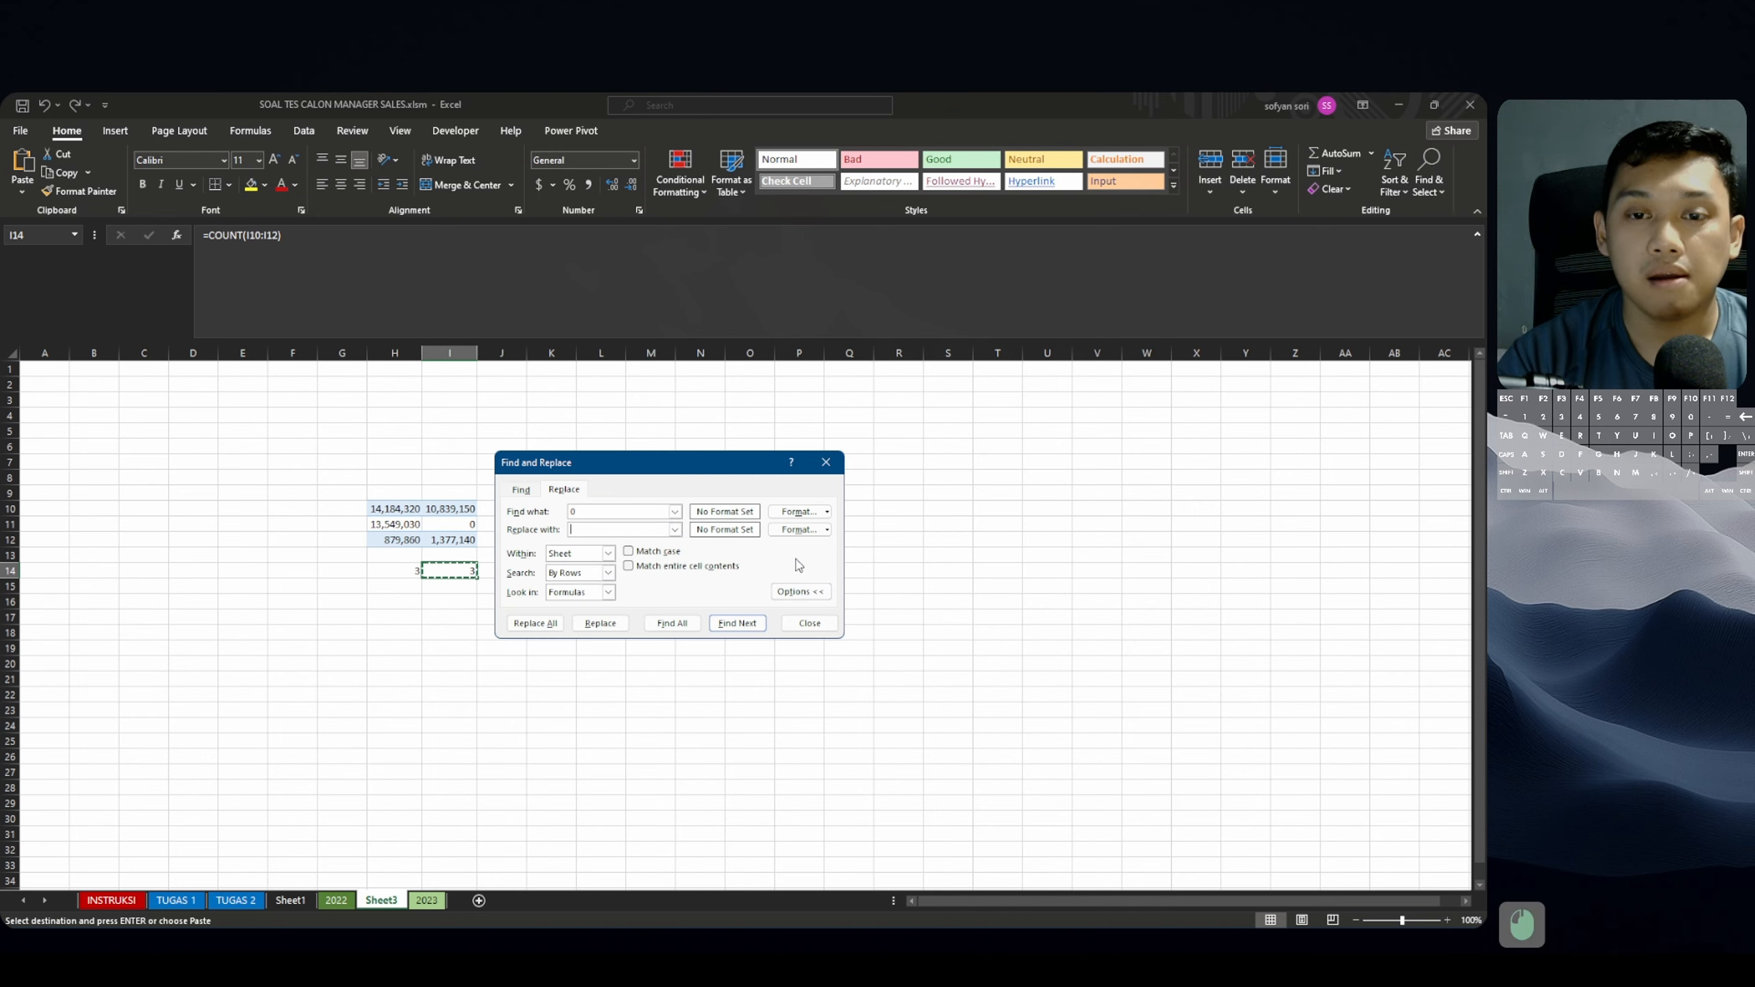
left_click(629, 567)
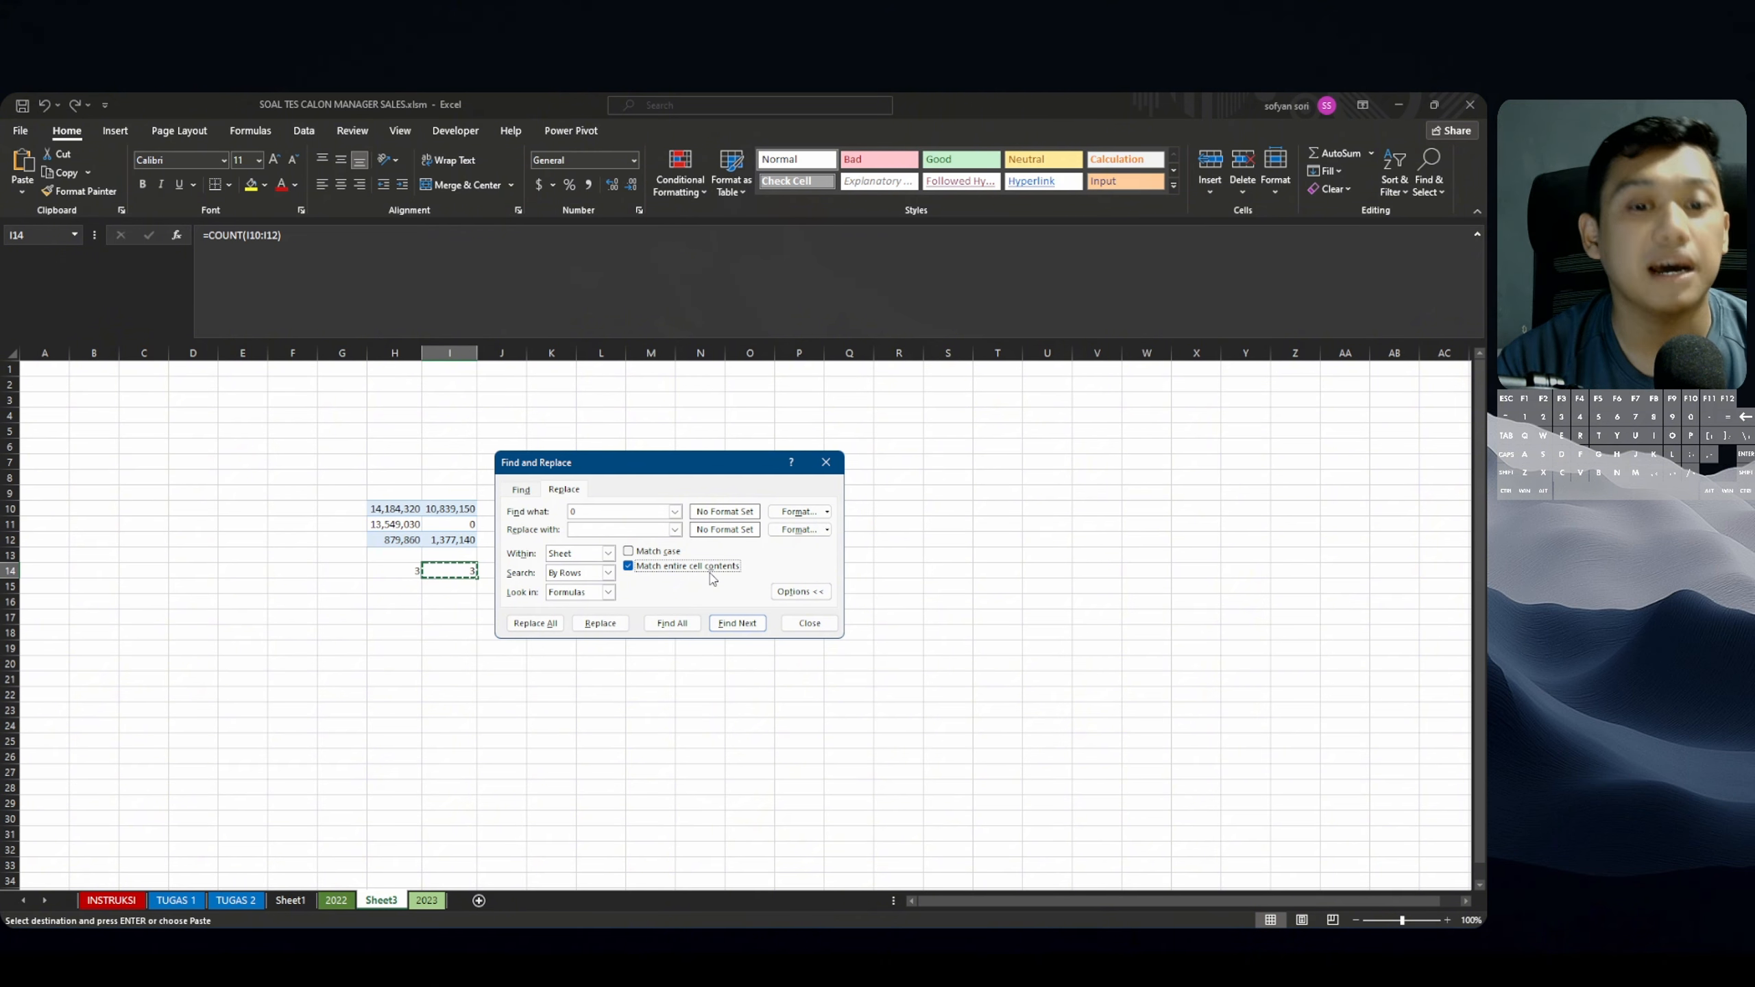
left_click(591, 531)
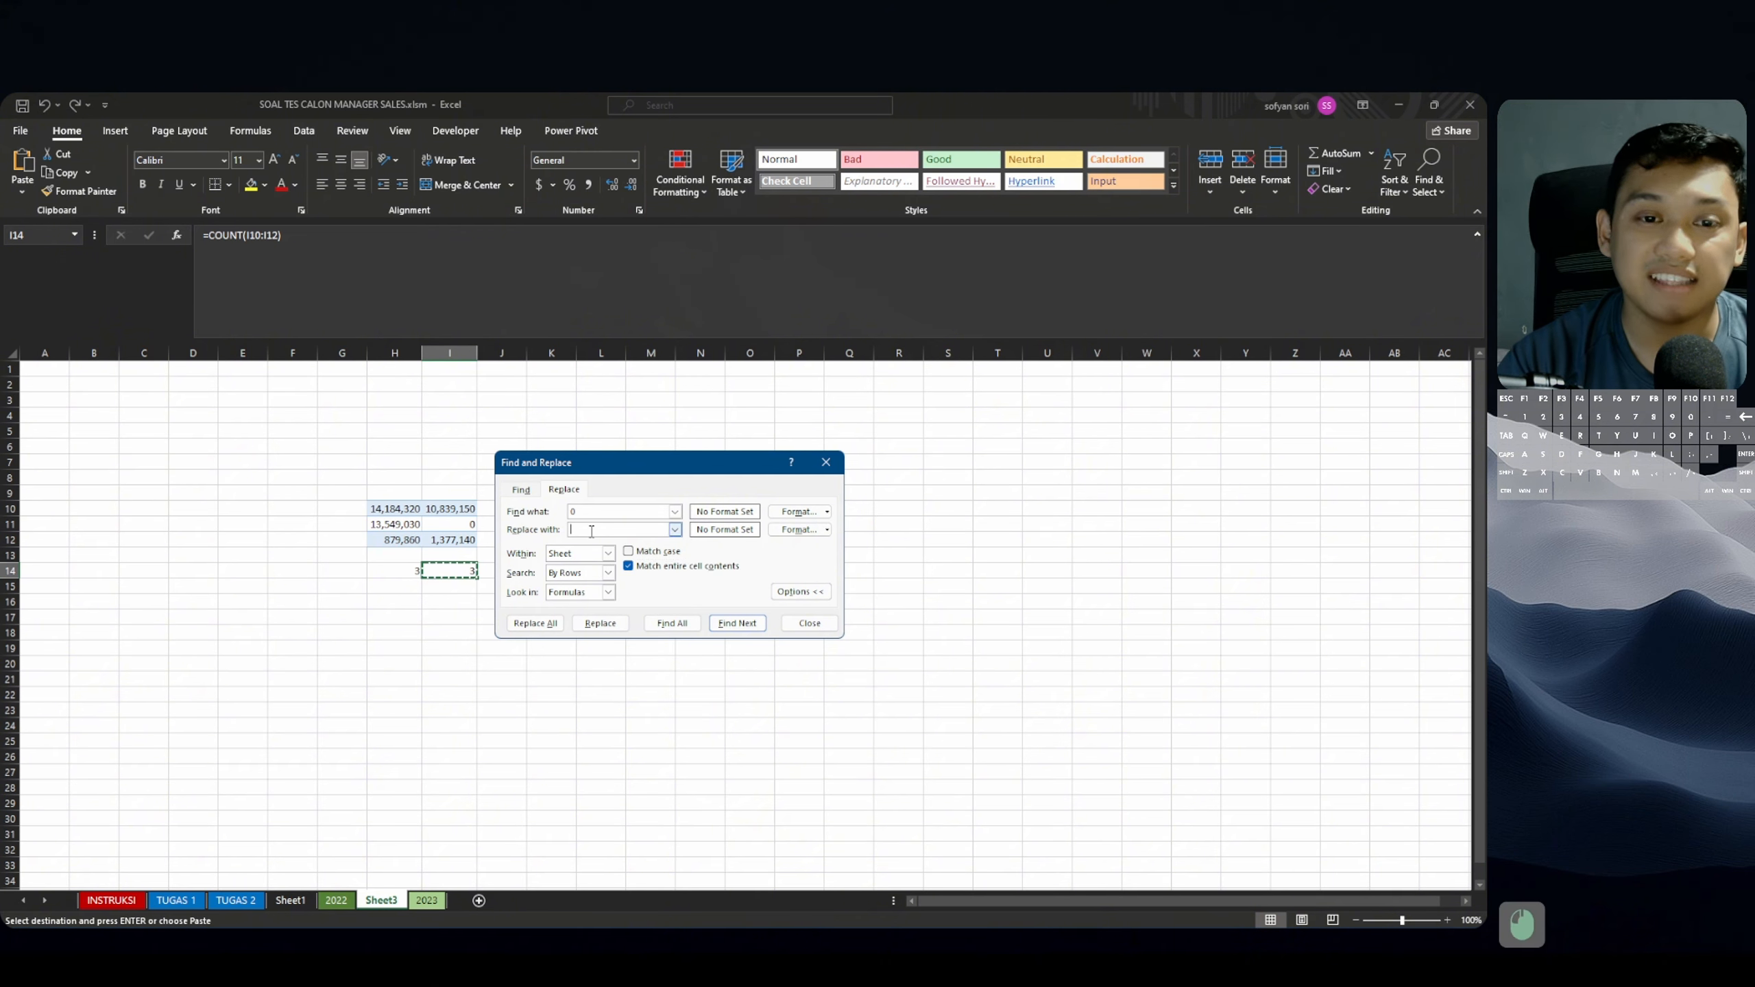
left_click(551, 624)
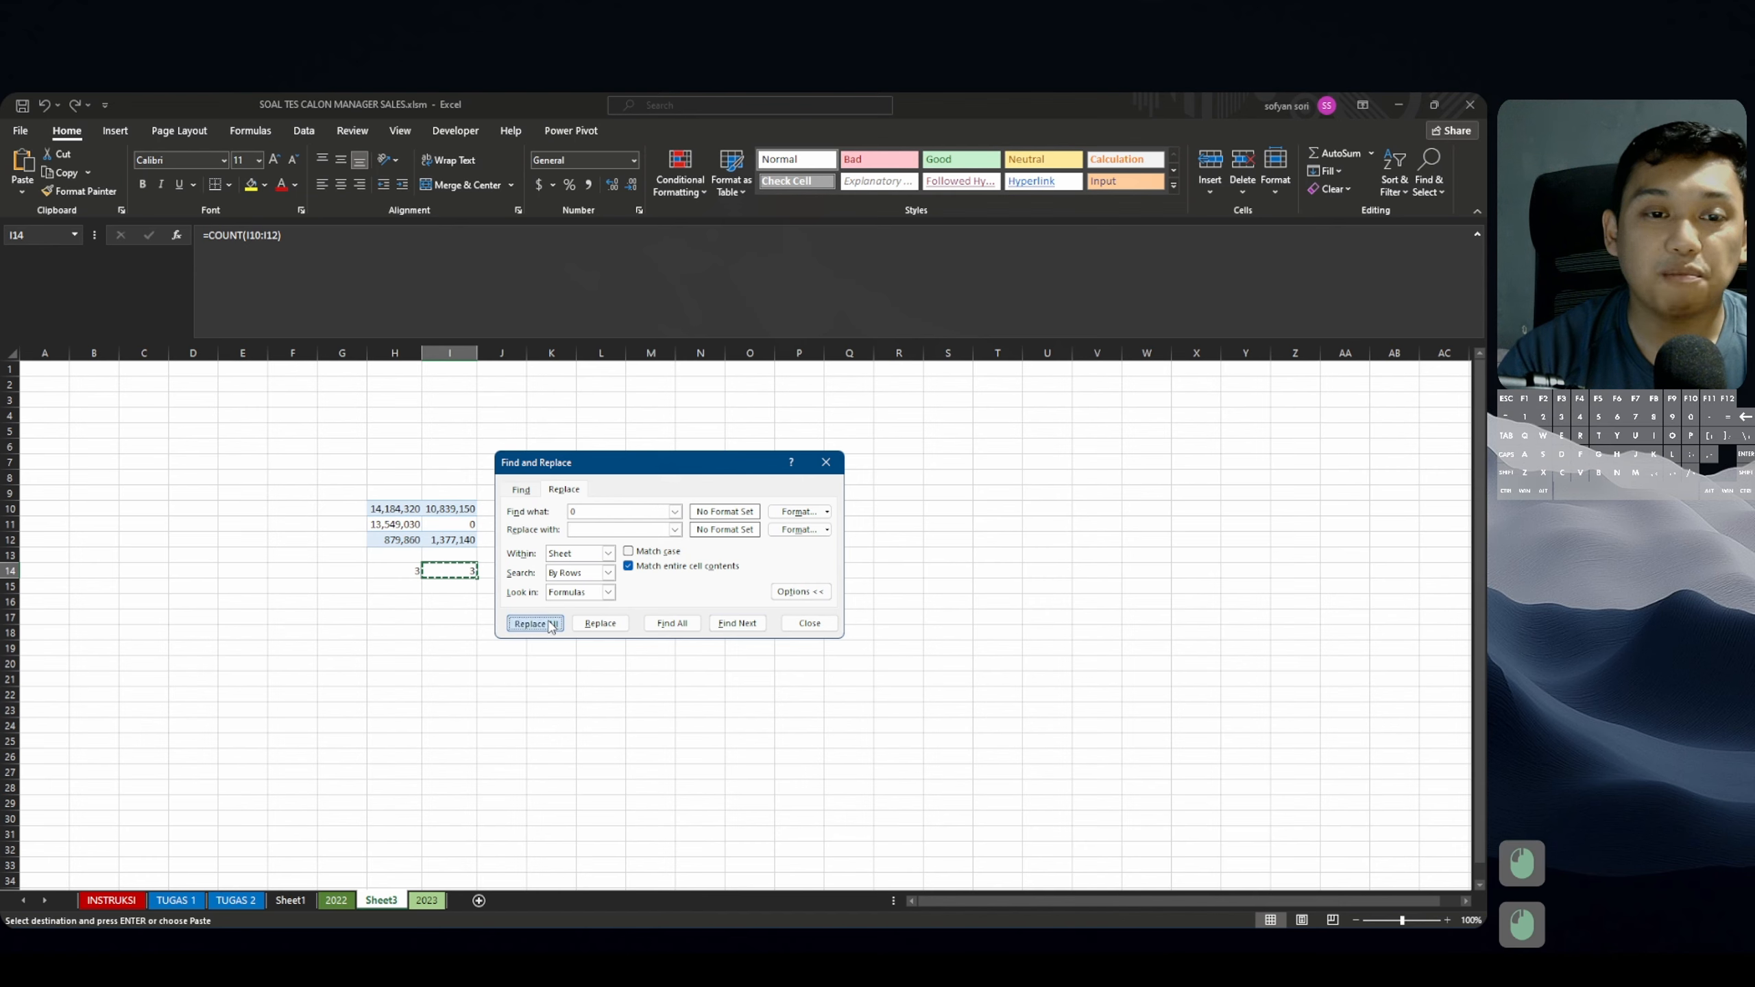
left_click(750, 568)
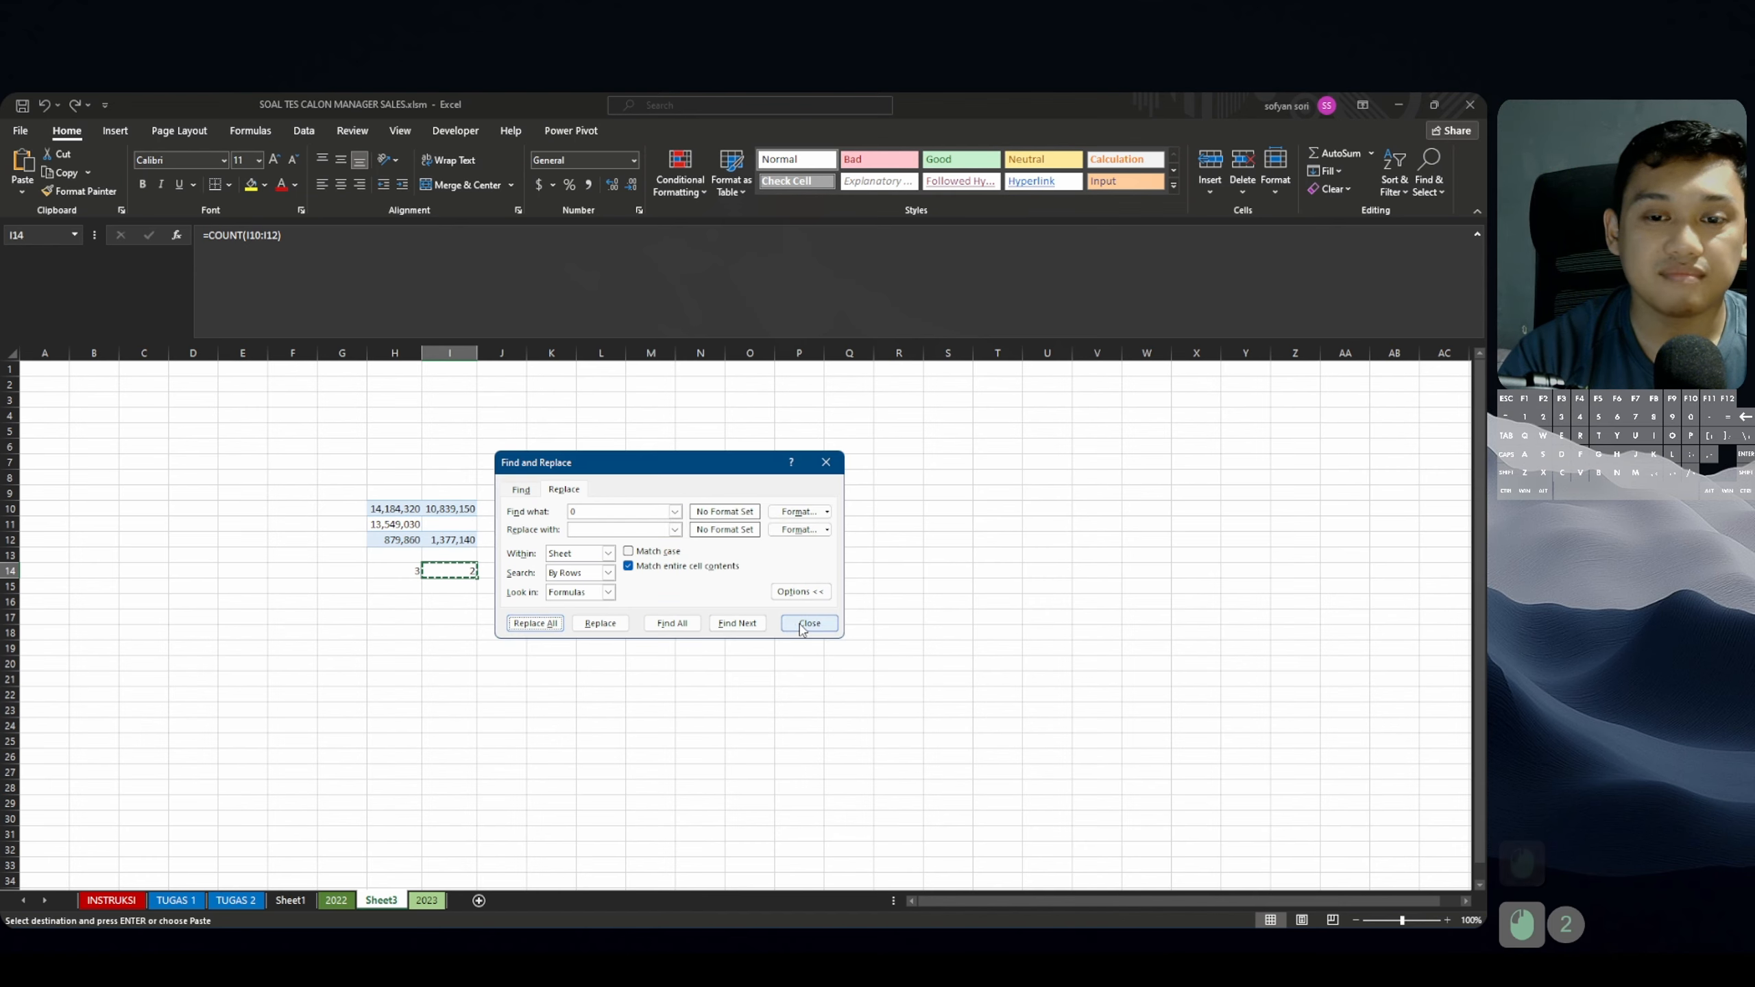
left_click(800, 623)
Move Sheet3 in front of the 2022 sheet and delete it from the workbook.
left_click(337, 900)
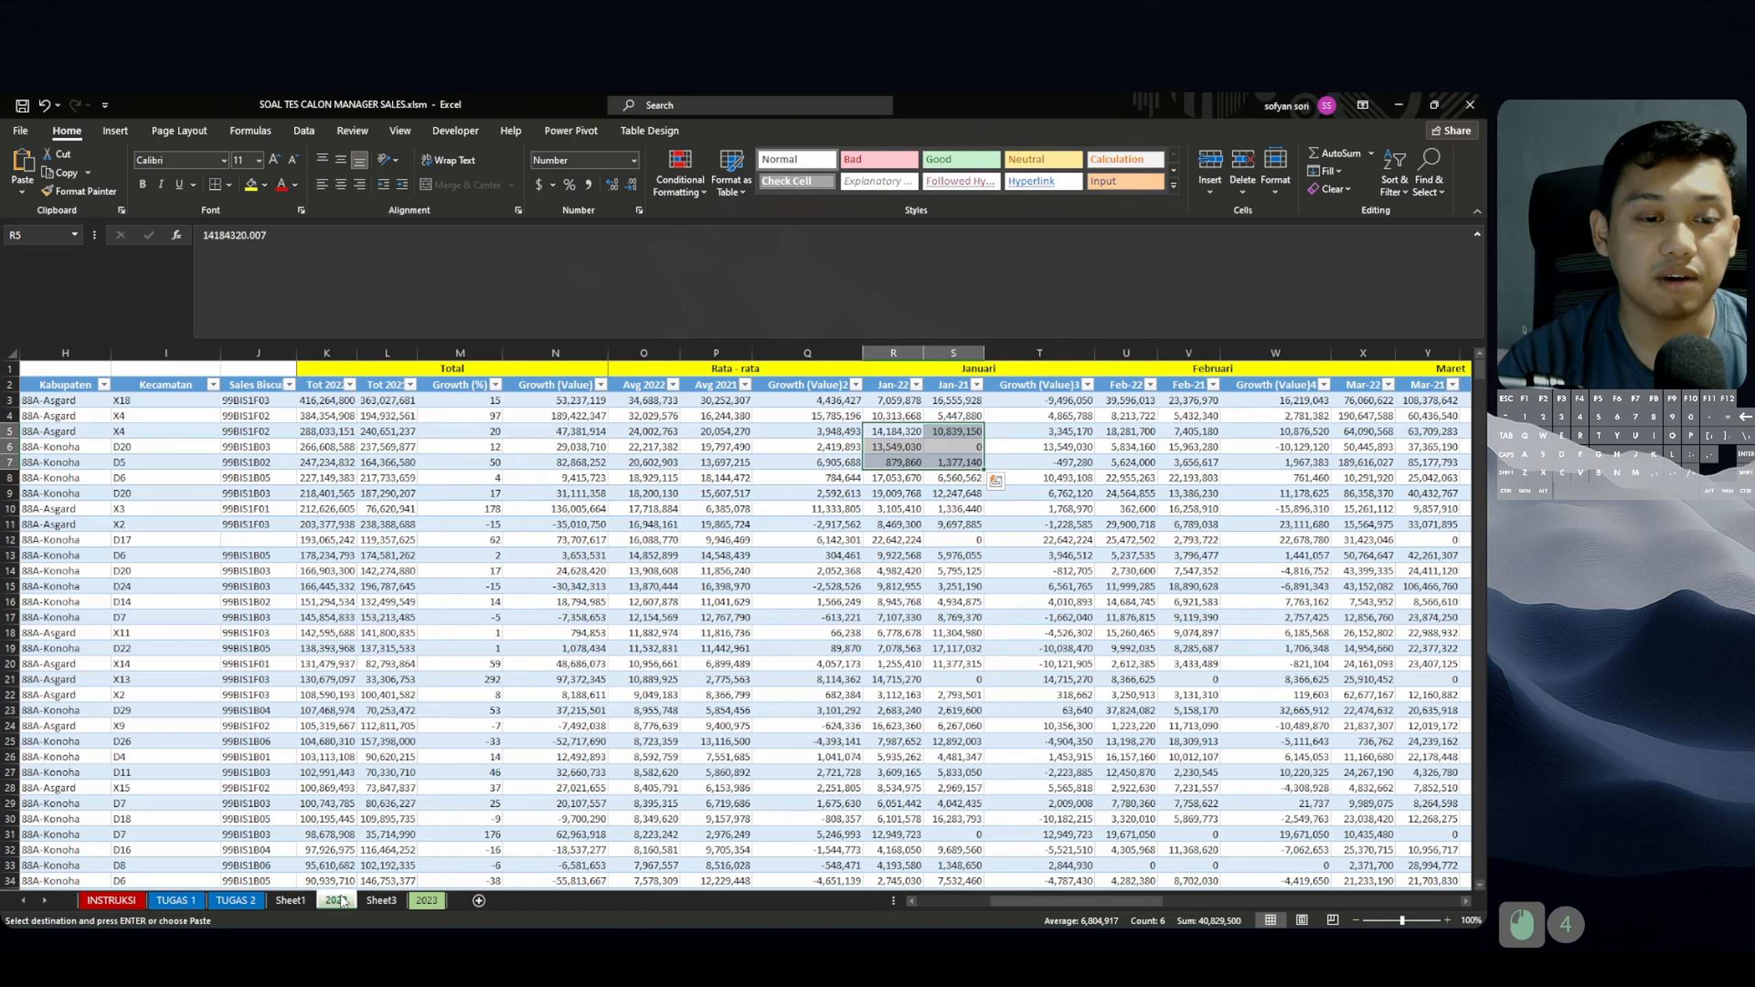
left_click_drag(384, 900, 332, 902)
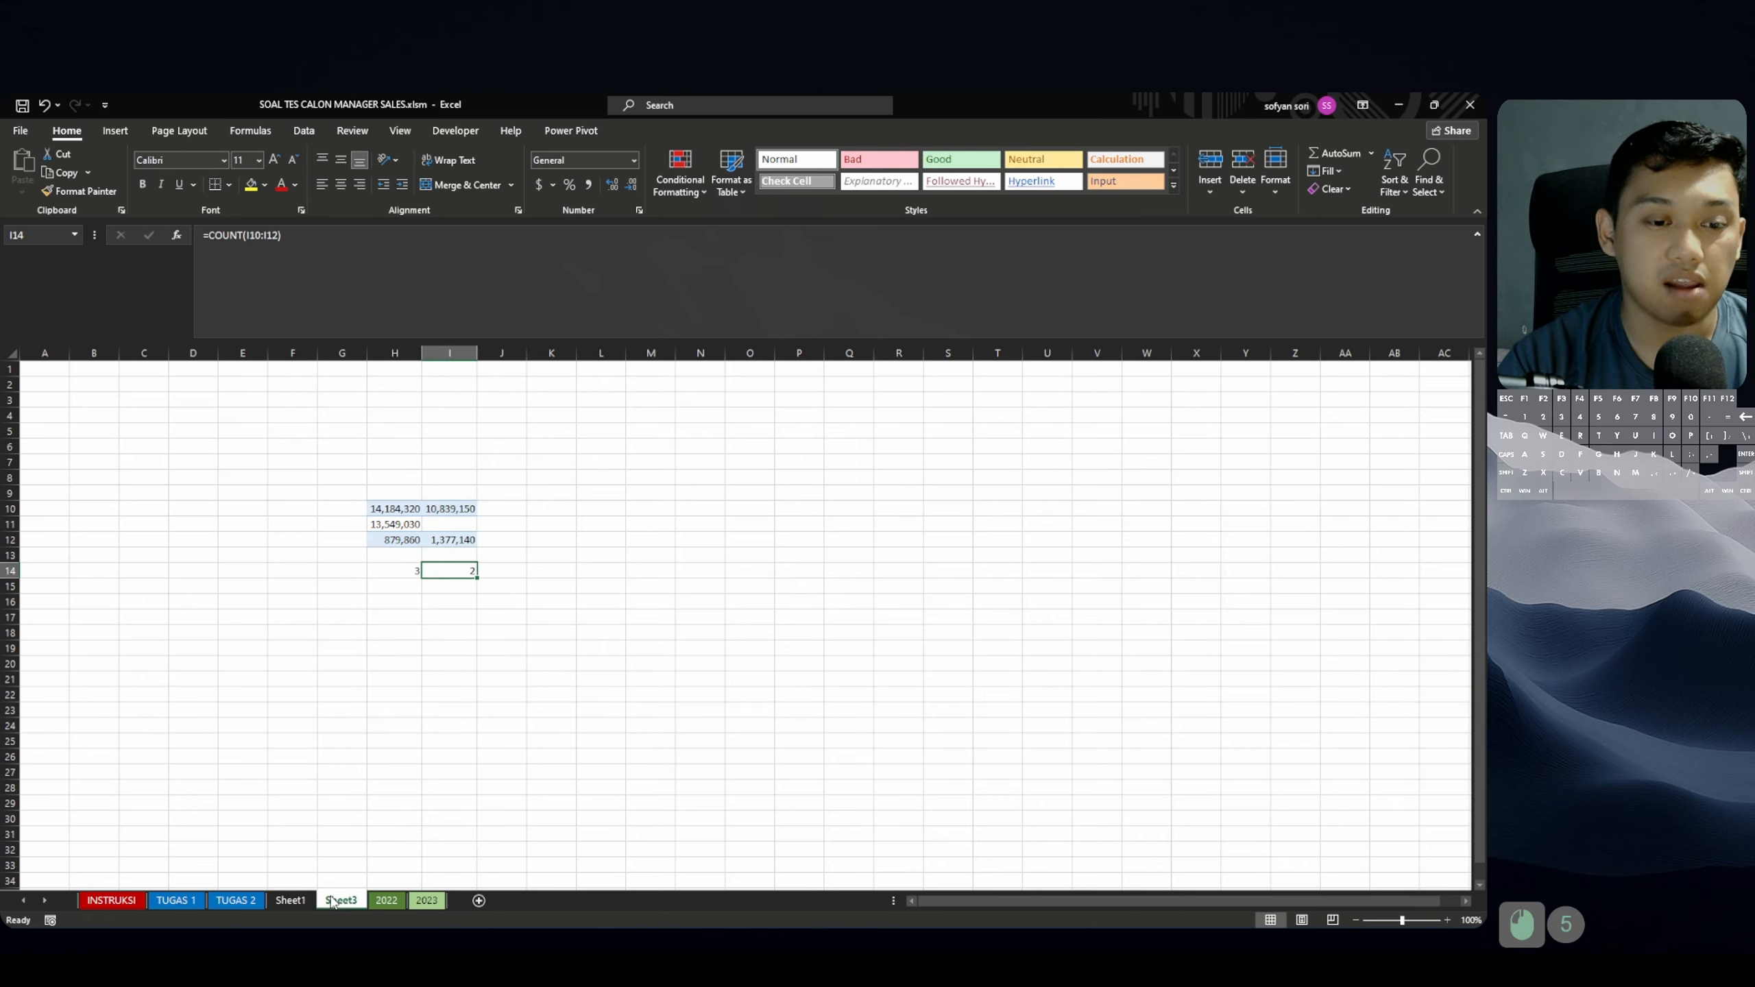
right_click(332, 902)
left_click(384, 711)
left_click(720, 560)
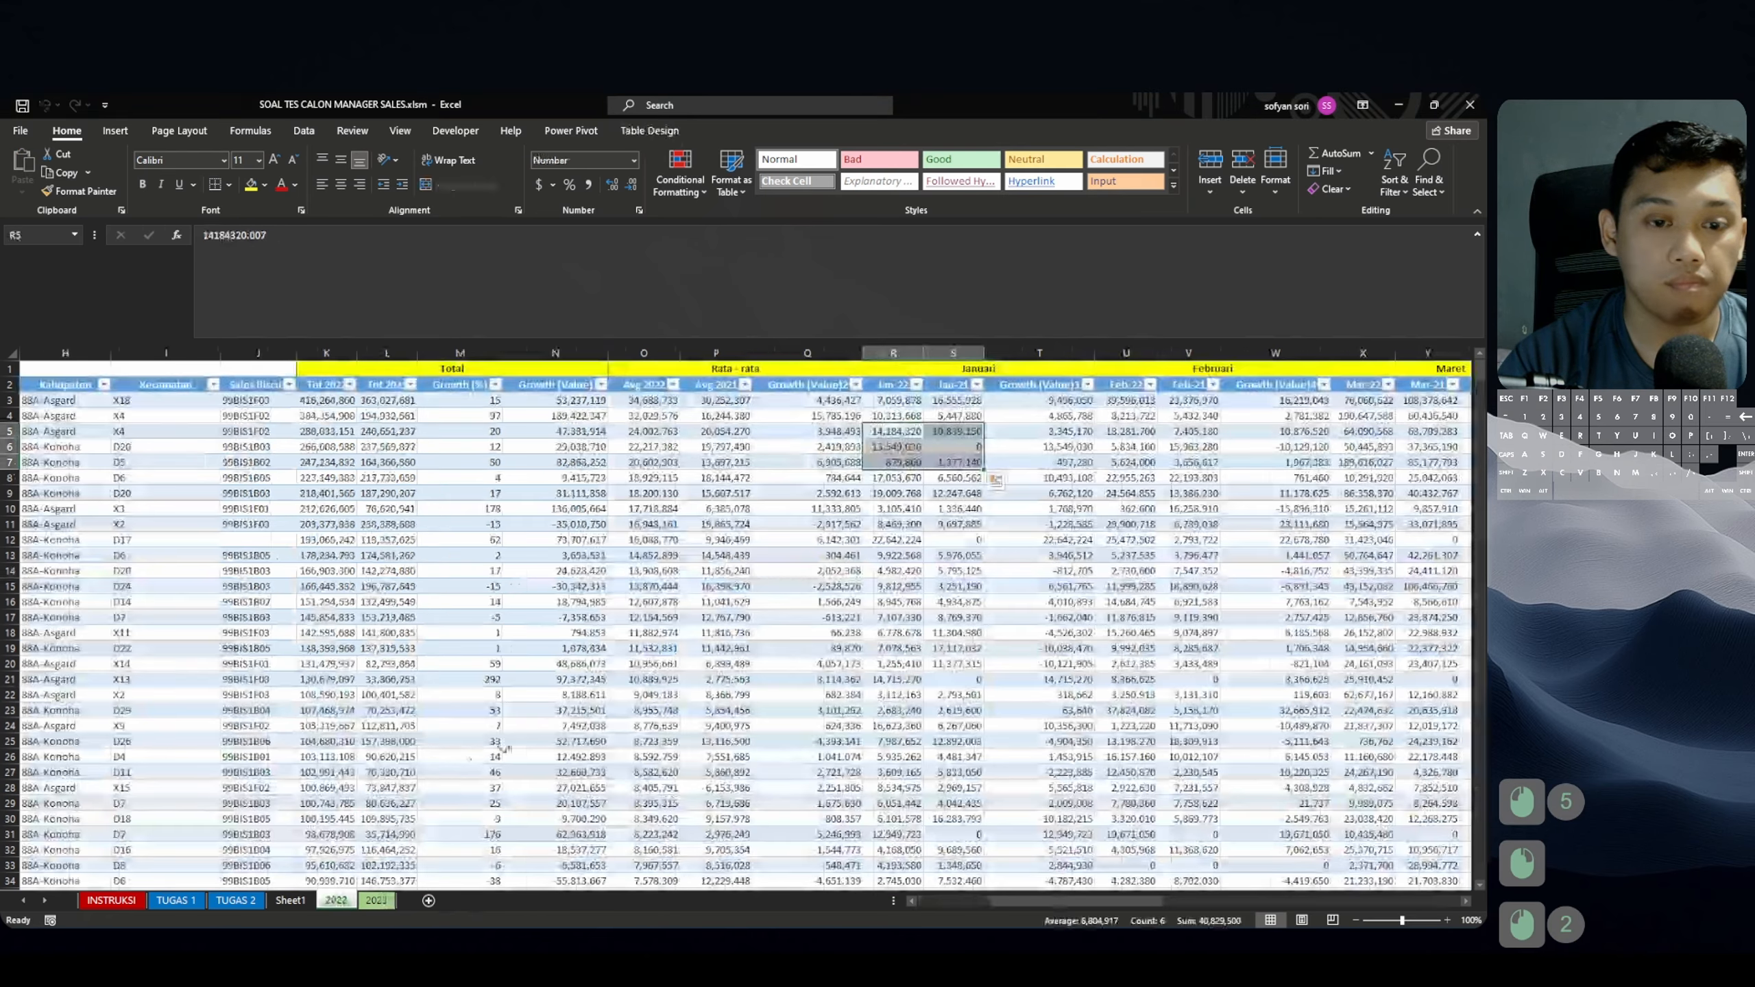
Replace all 0 values on the 2022 sheet with blanks, matching entire cell contents.
left_click(386, 570)
key("ctrl+f")
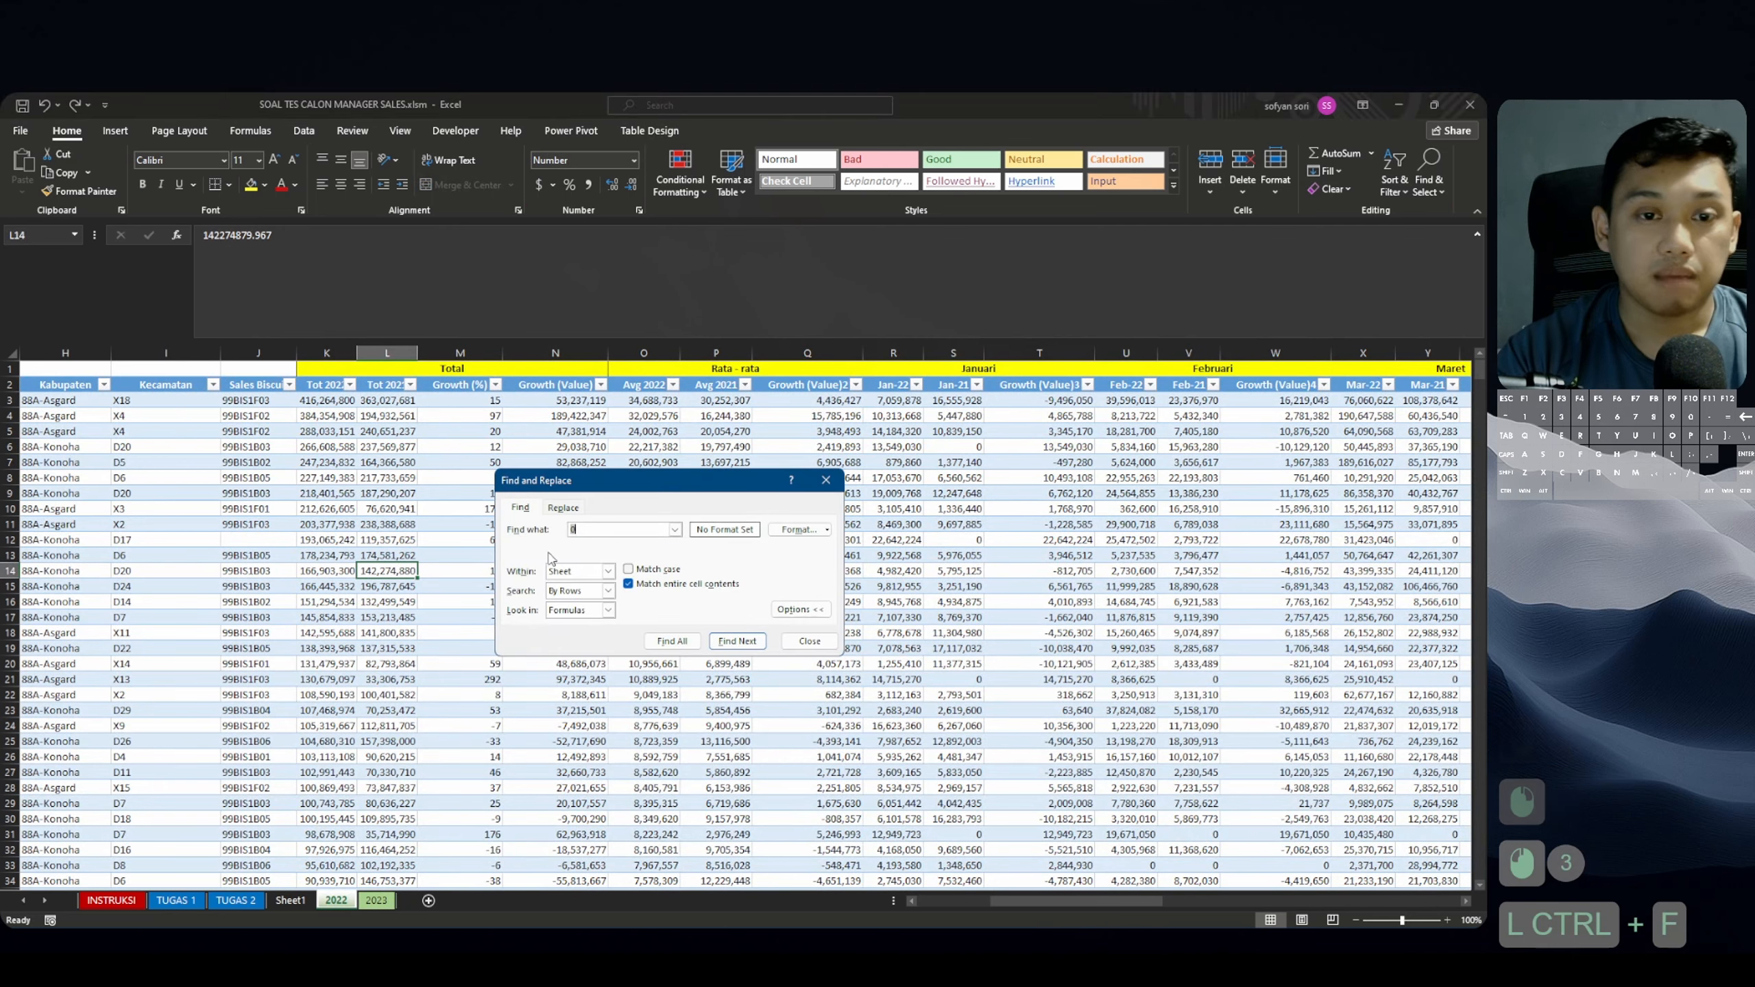
left_click(825, 480)
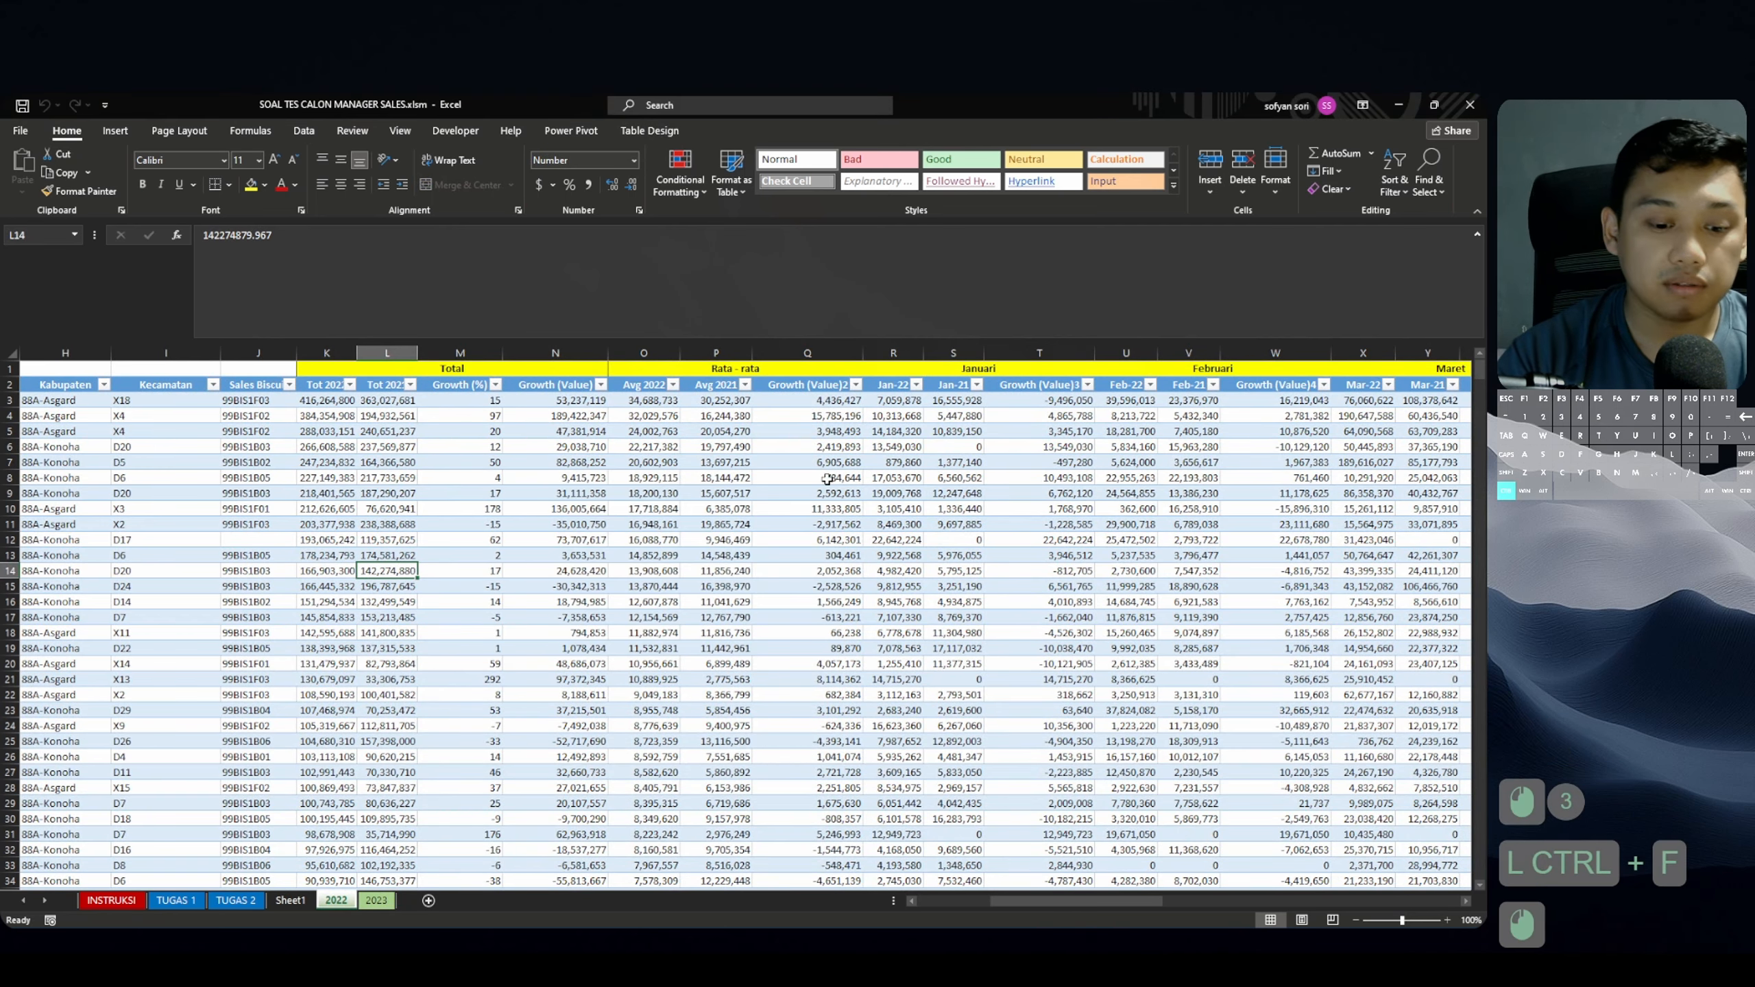
key("ctrl+h")
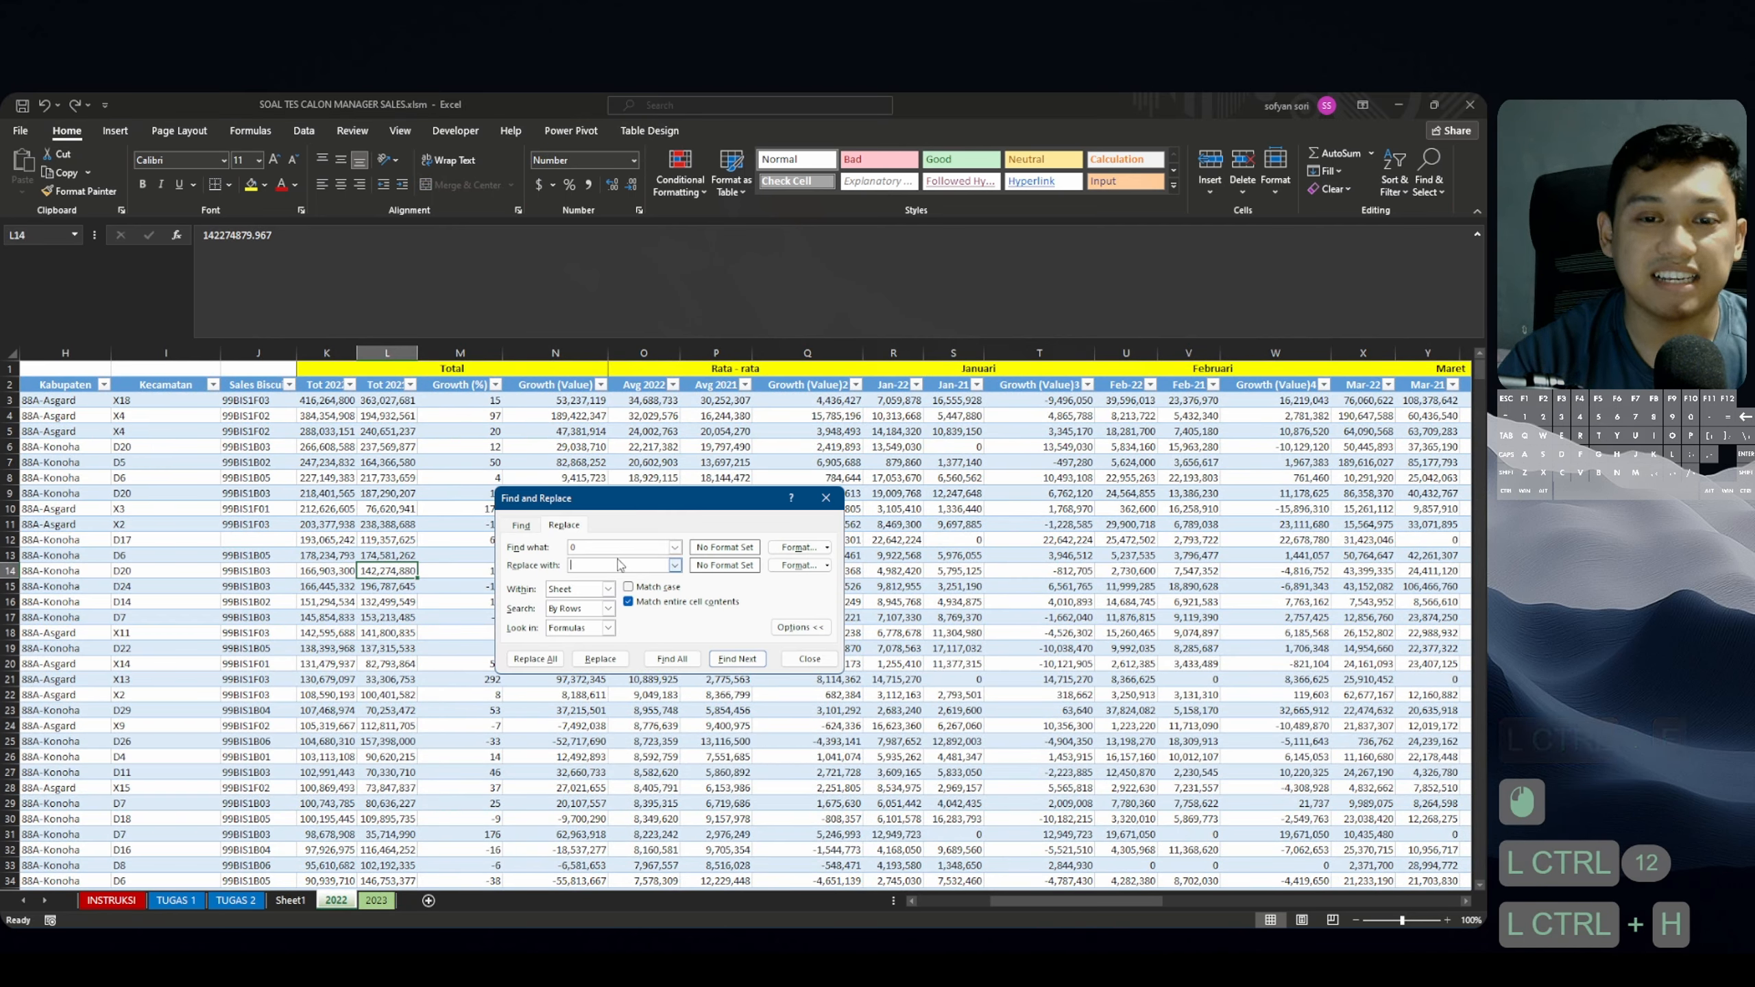
left_click(549, 663)
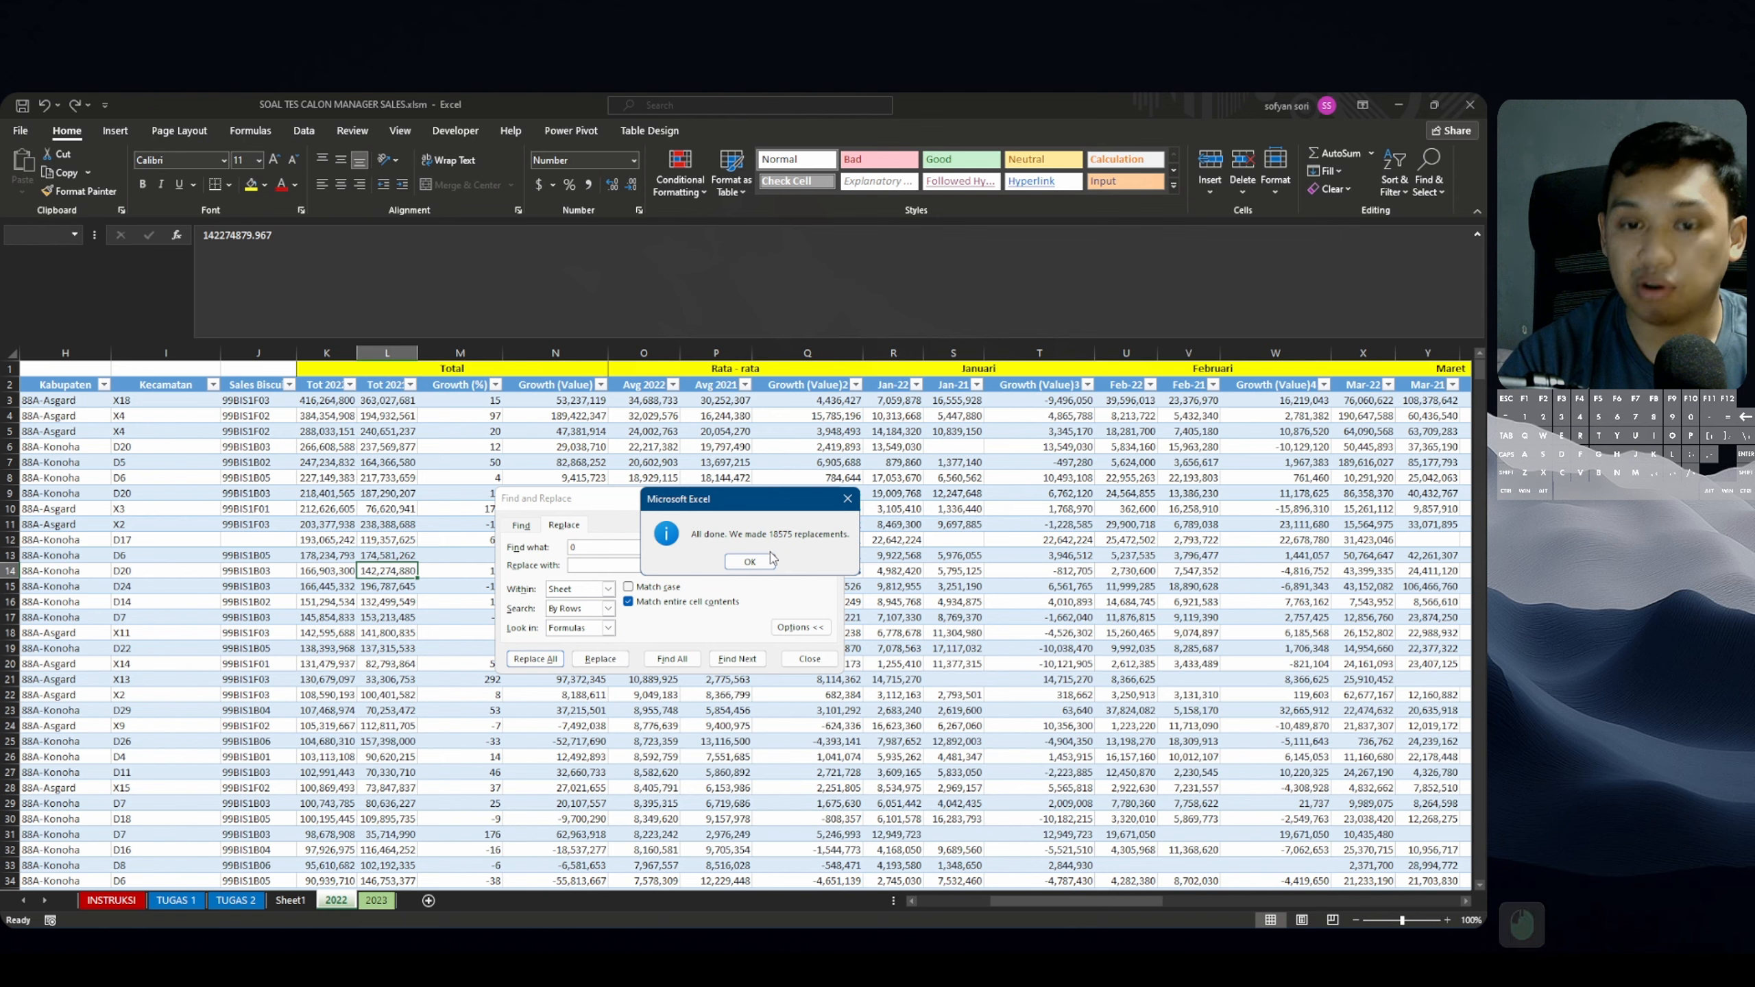
left_click(750, 561)
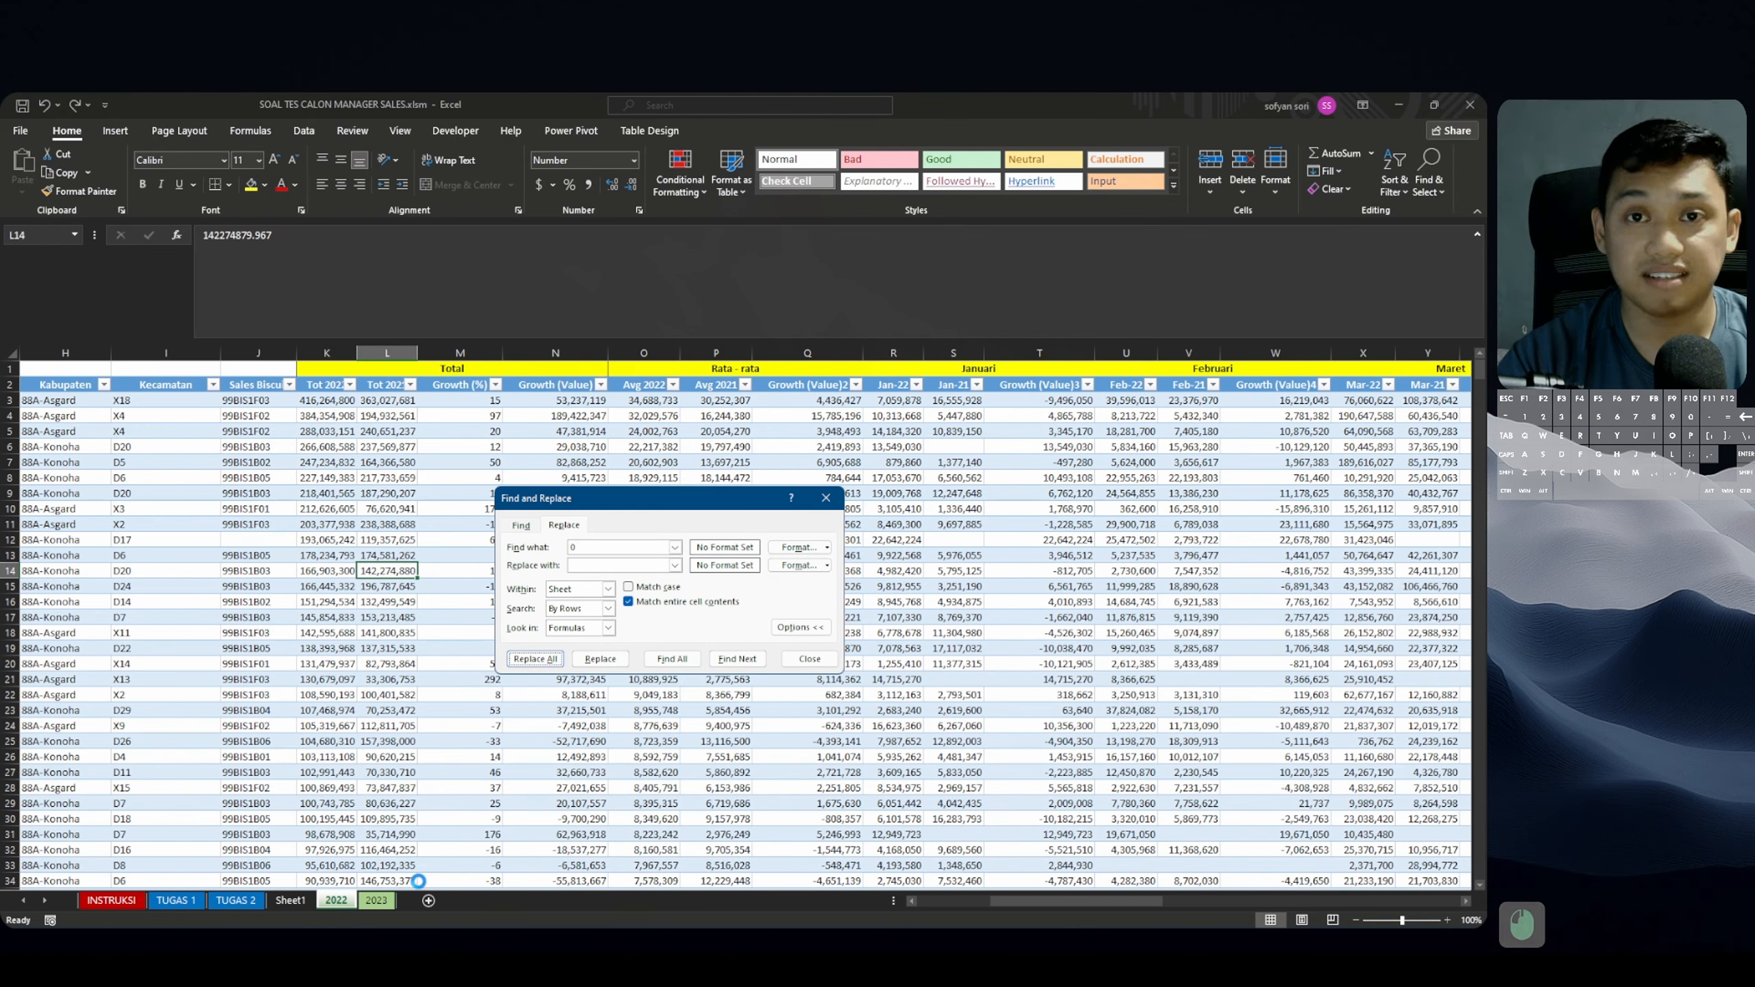
Replace all 0 values on the 2023 sheet with blanks, matching entire cell contents, and close Find and Replace.
left_click(379, 899)
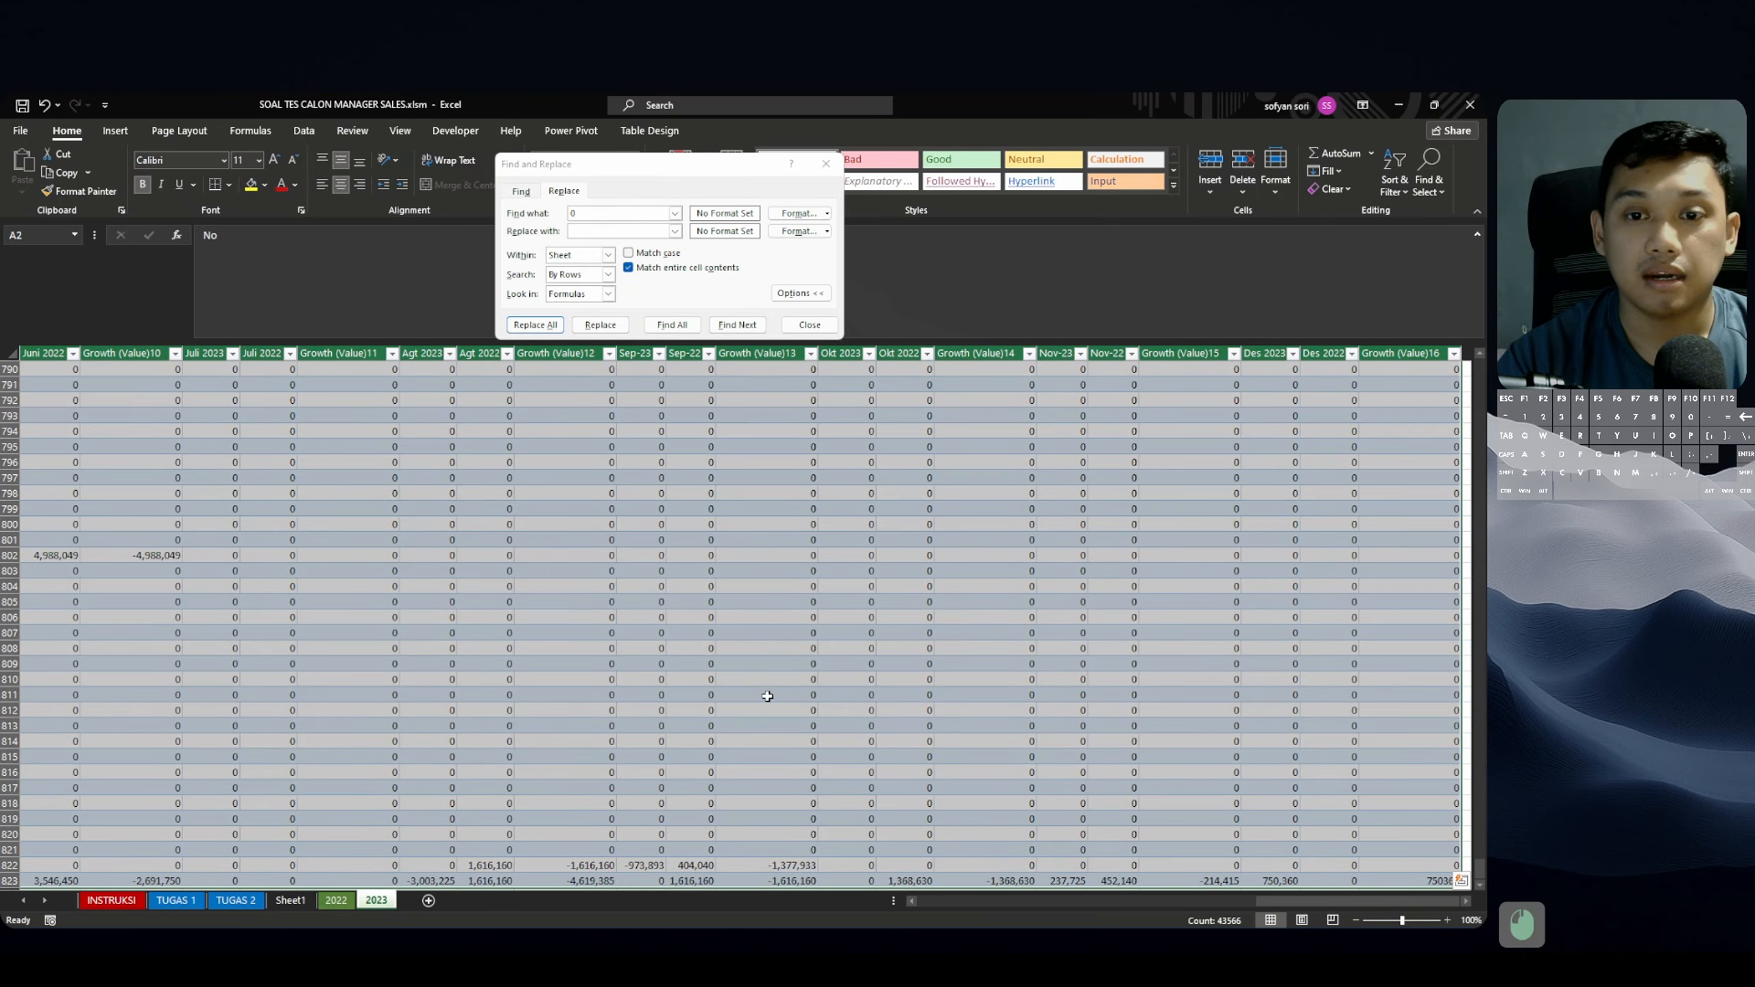
scroll(801, 636, "down", 5)
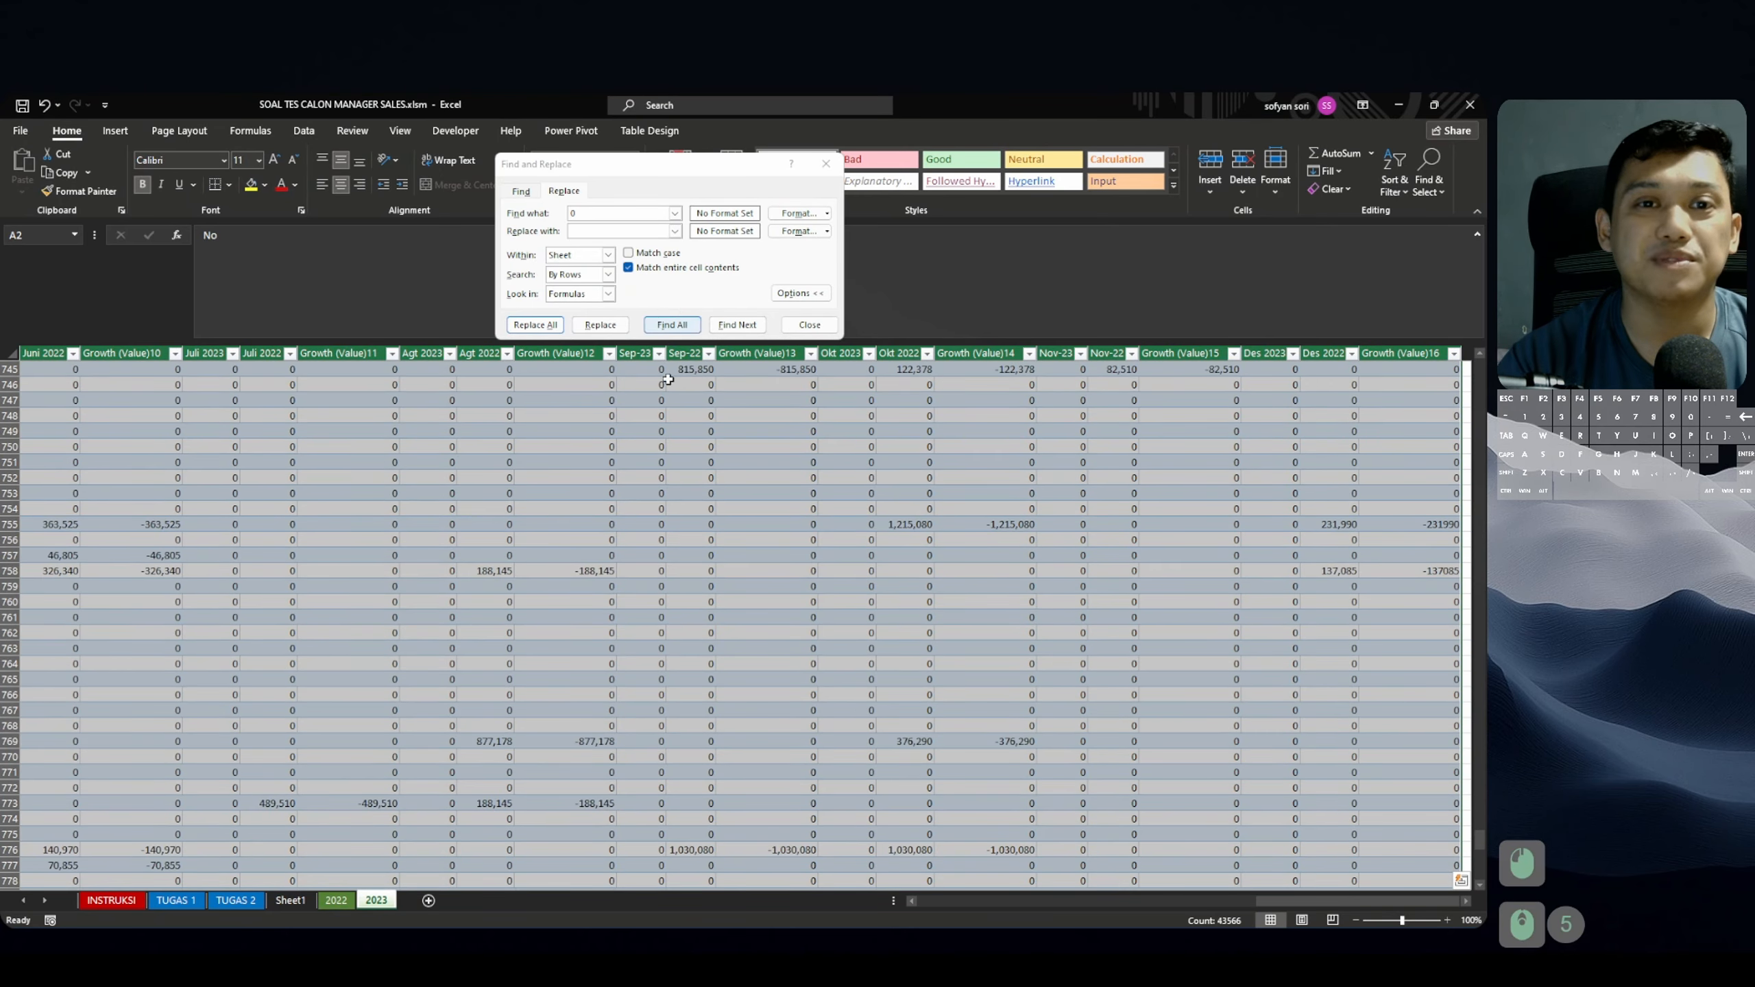
left_click_drag(667, 173, 654, 356)
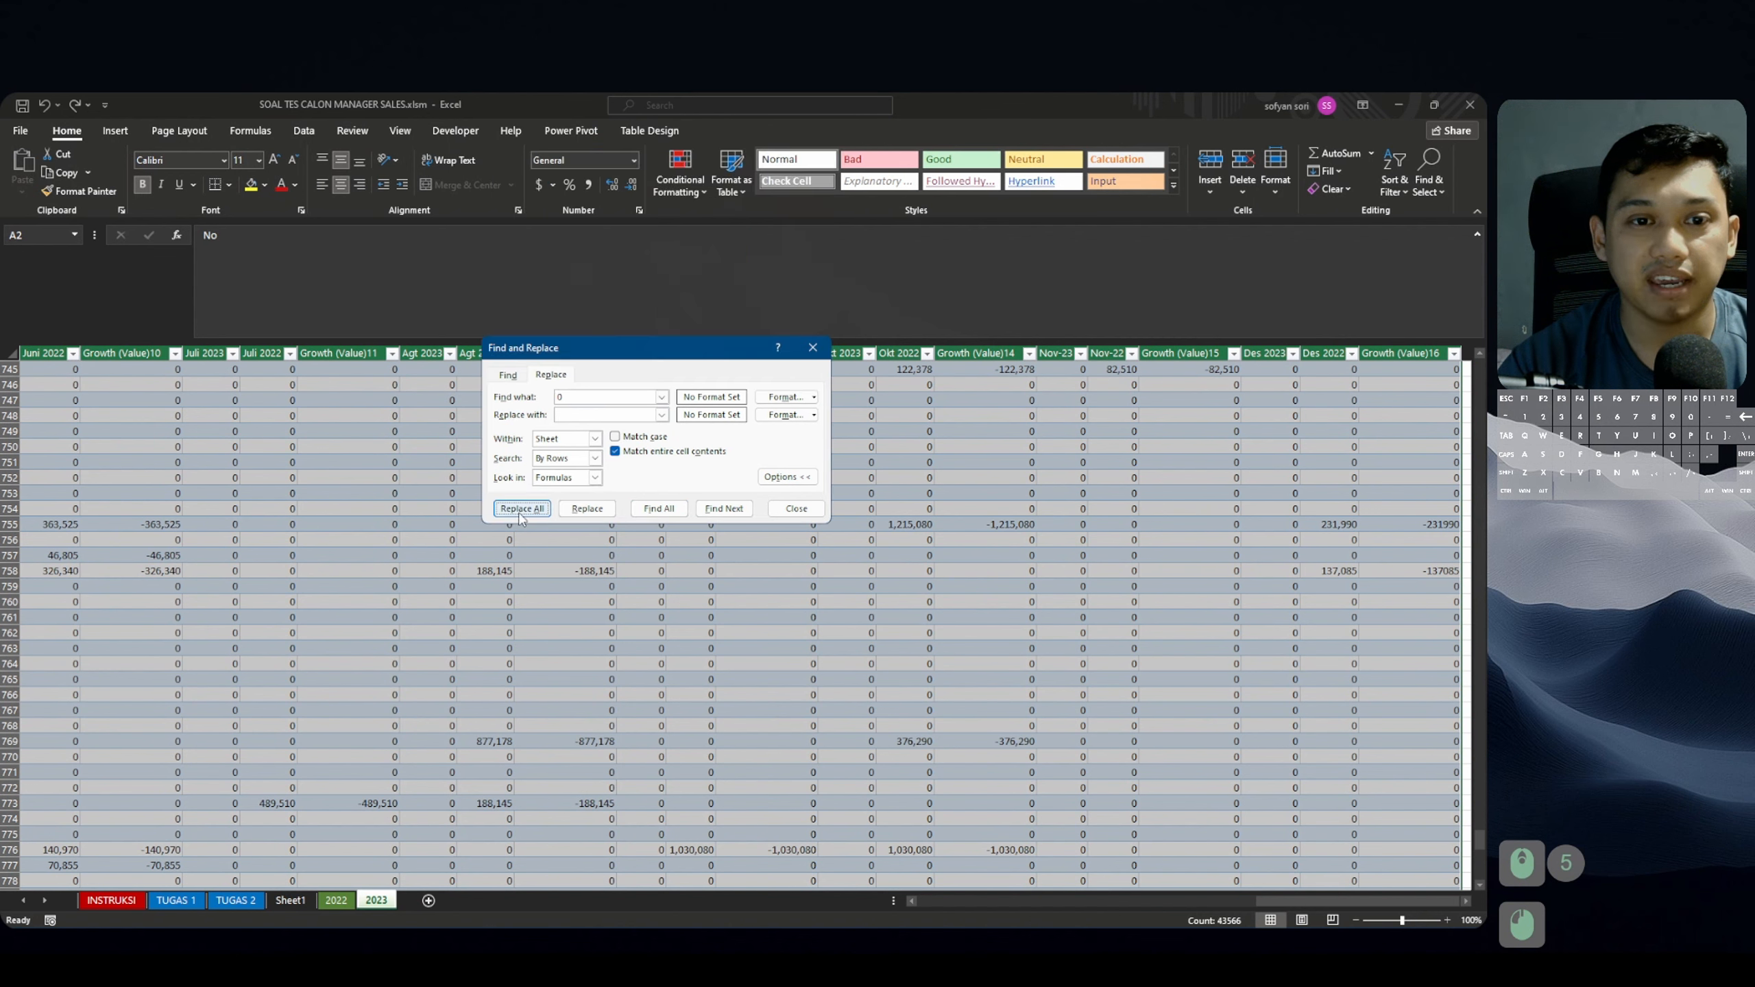
left_click(523, 508)
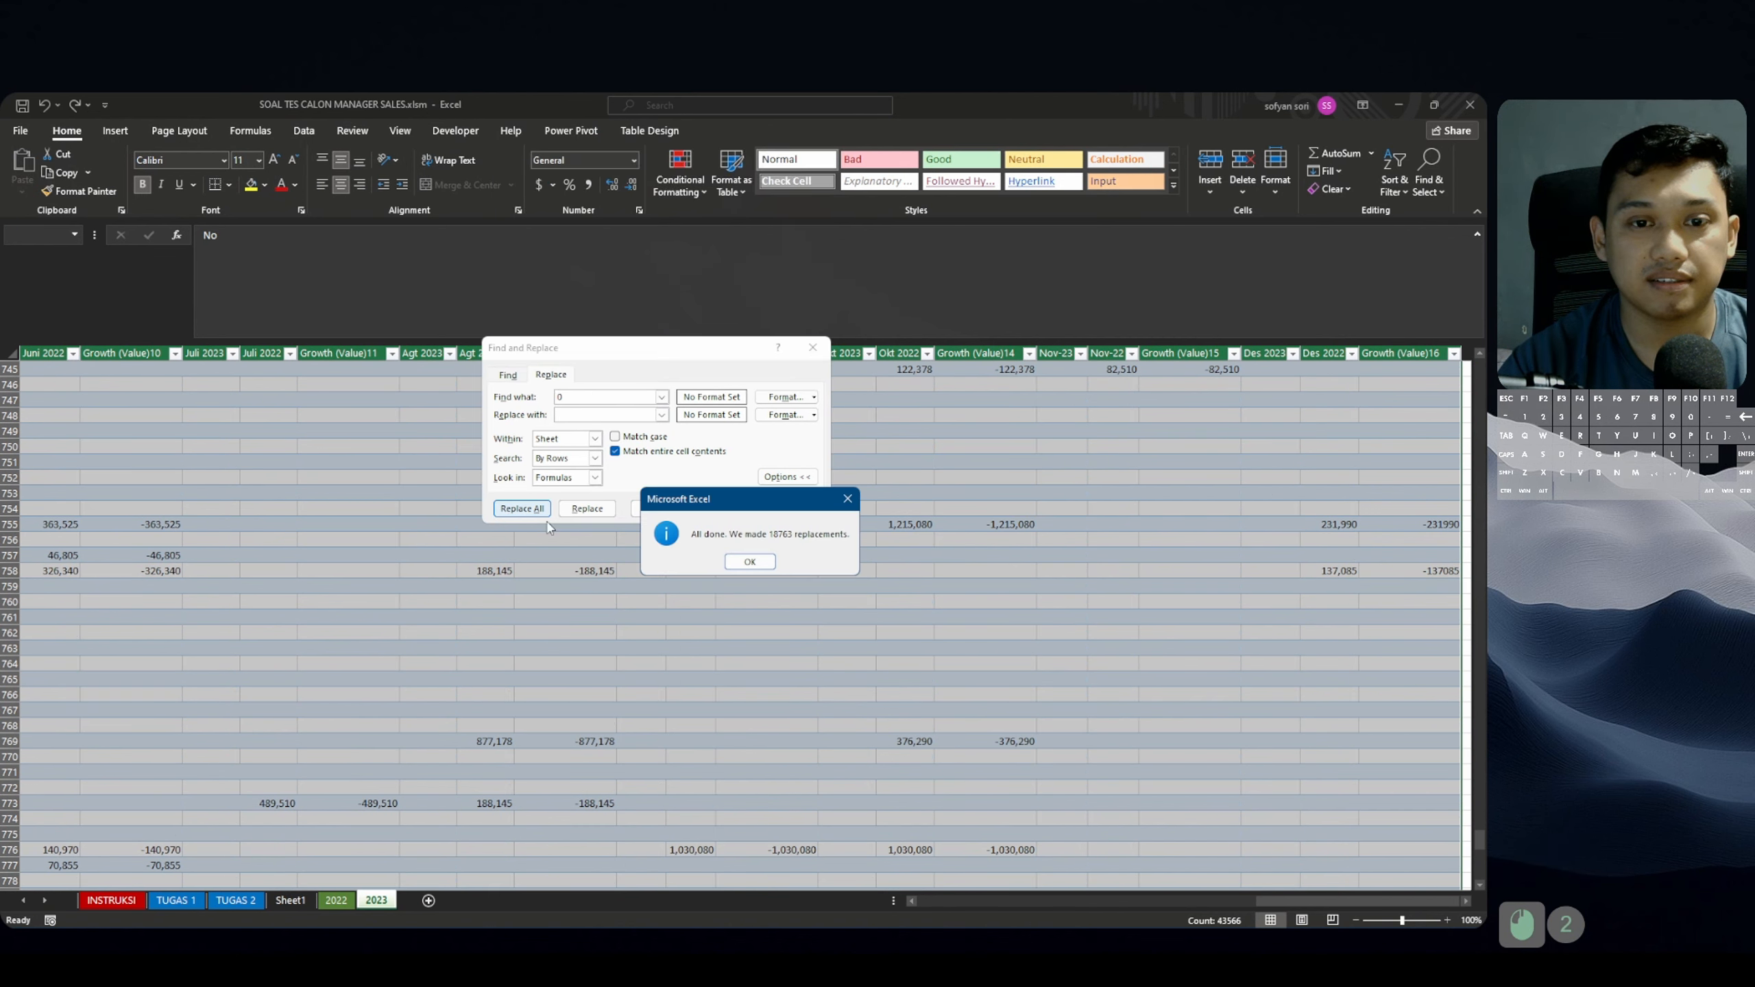
left_click(747, 561)
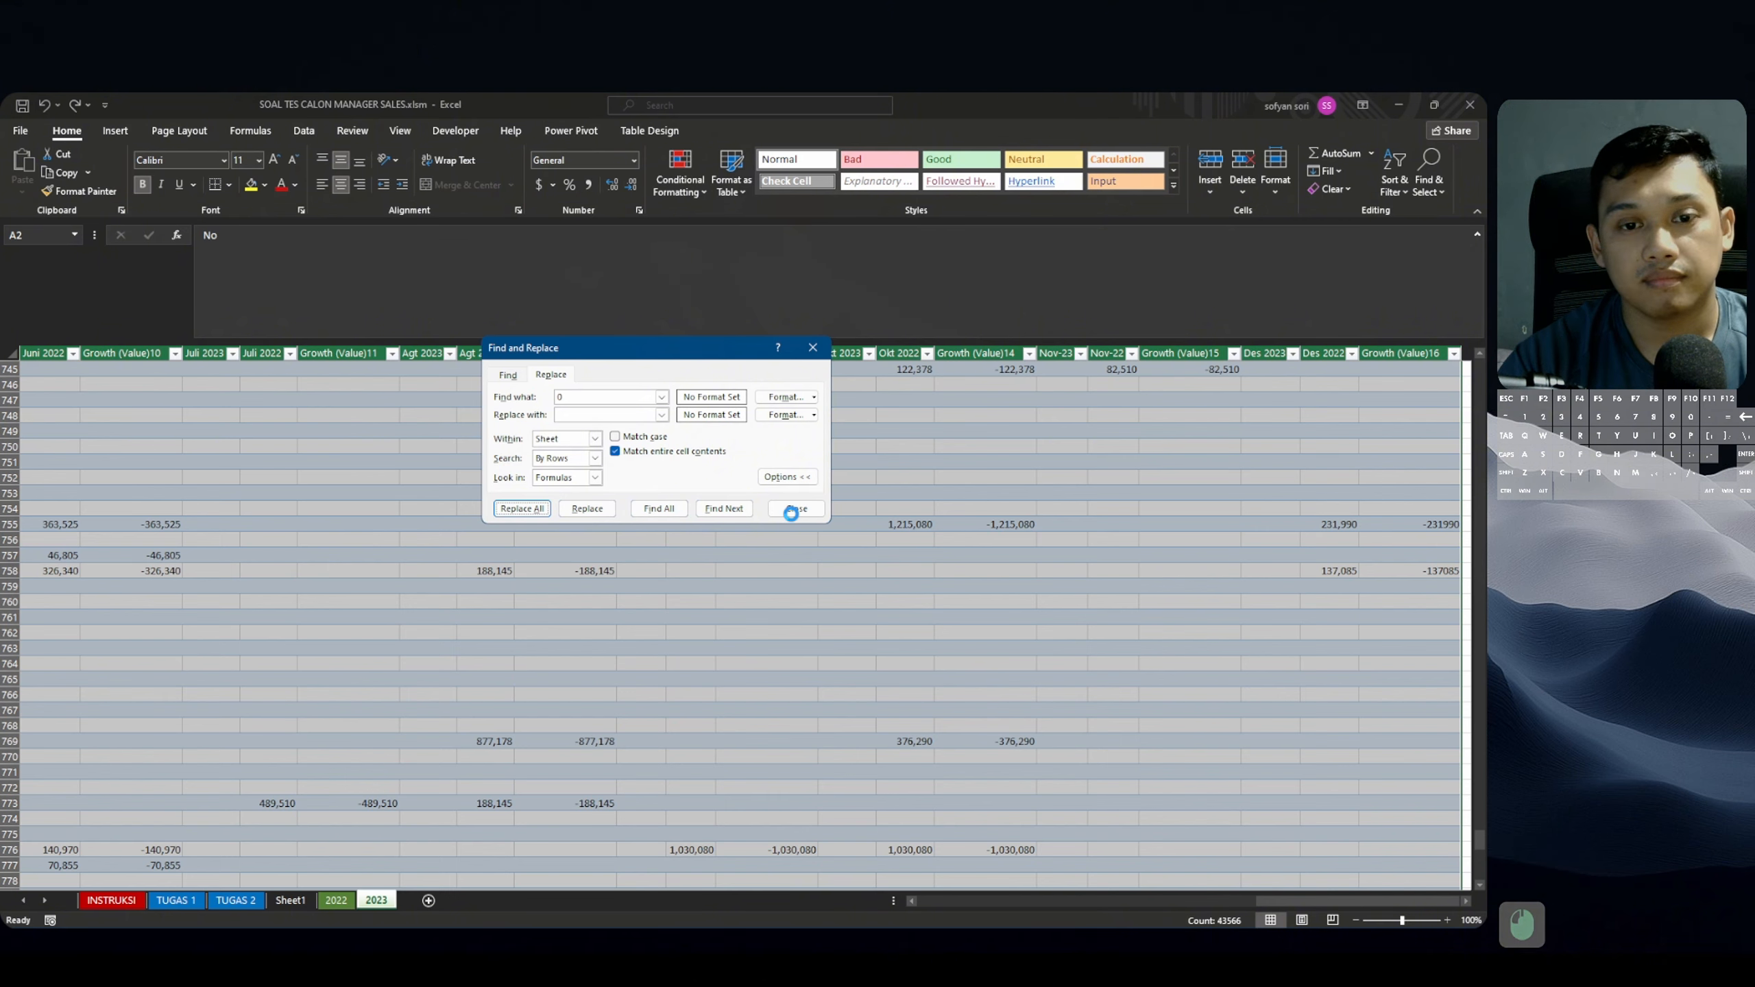
left_click(792, 510)
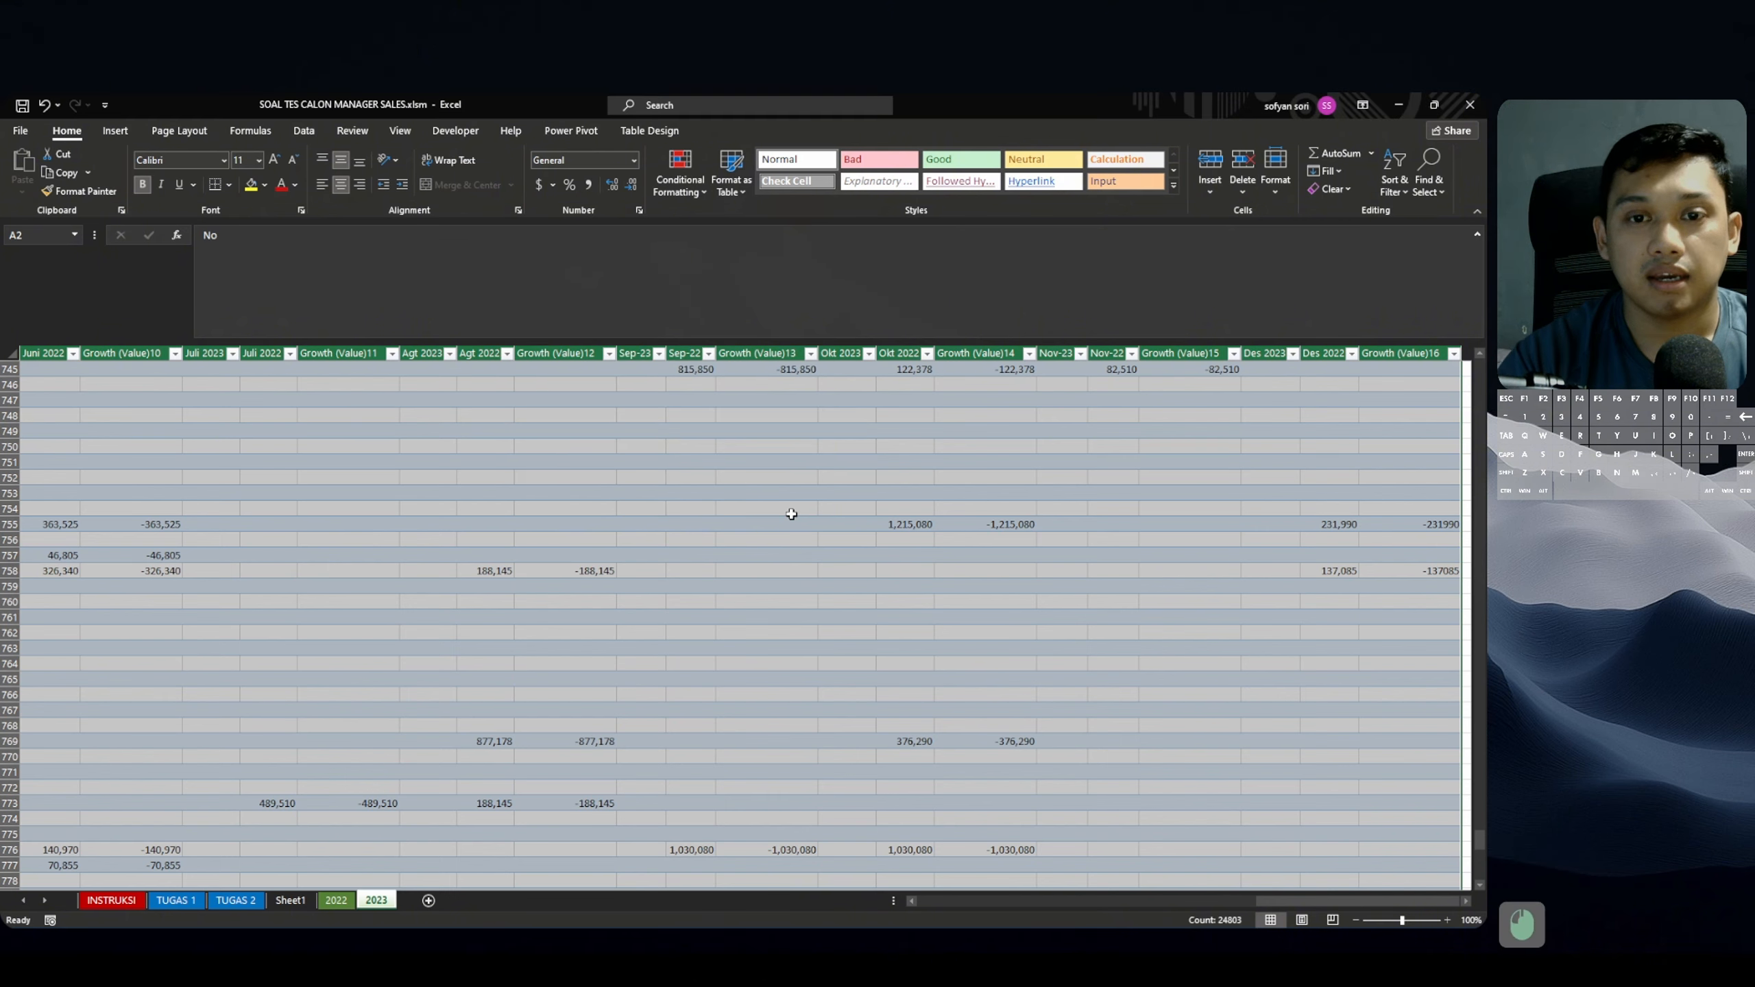
left_click(680, 598)
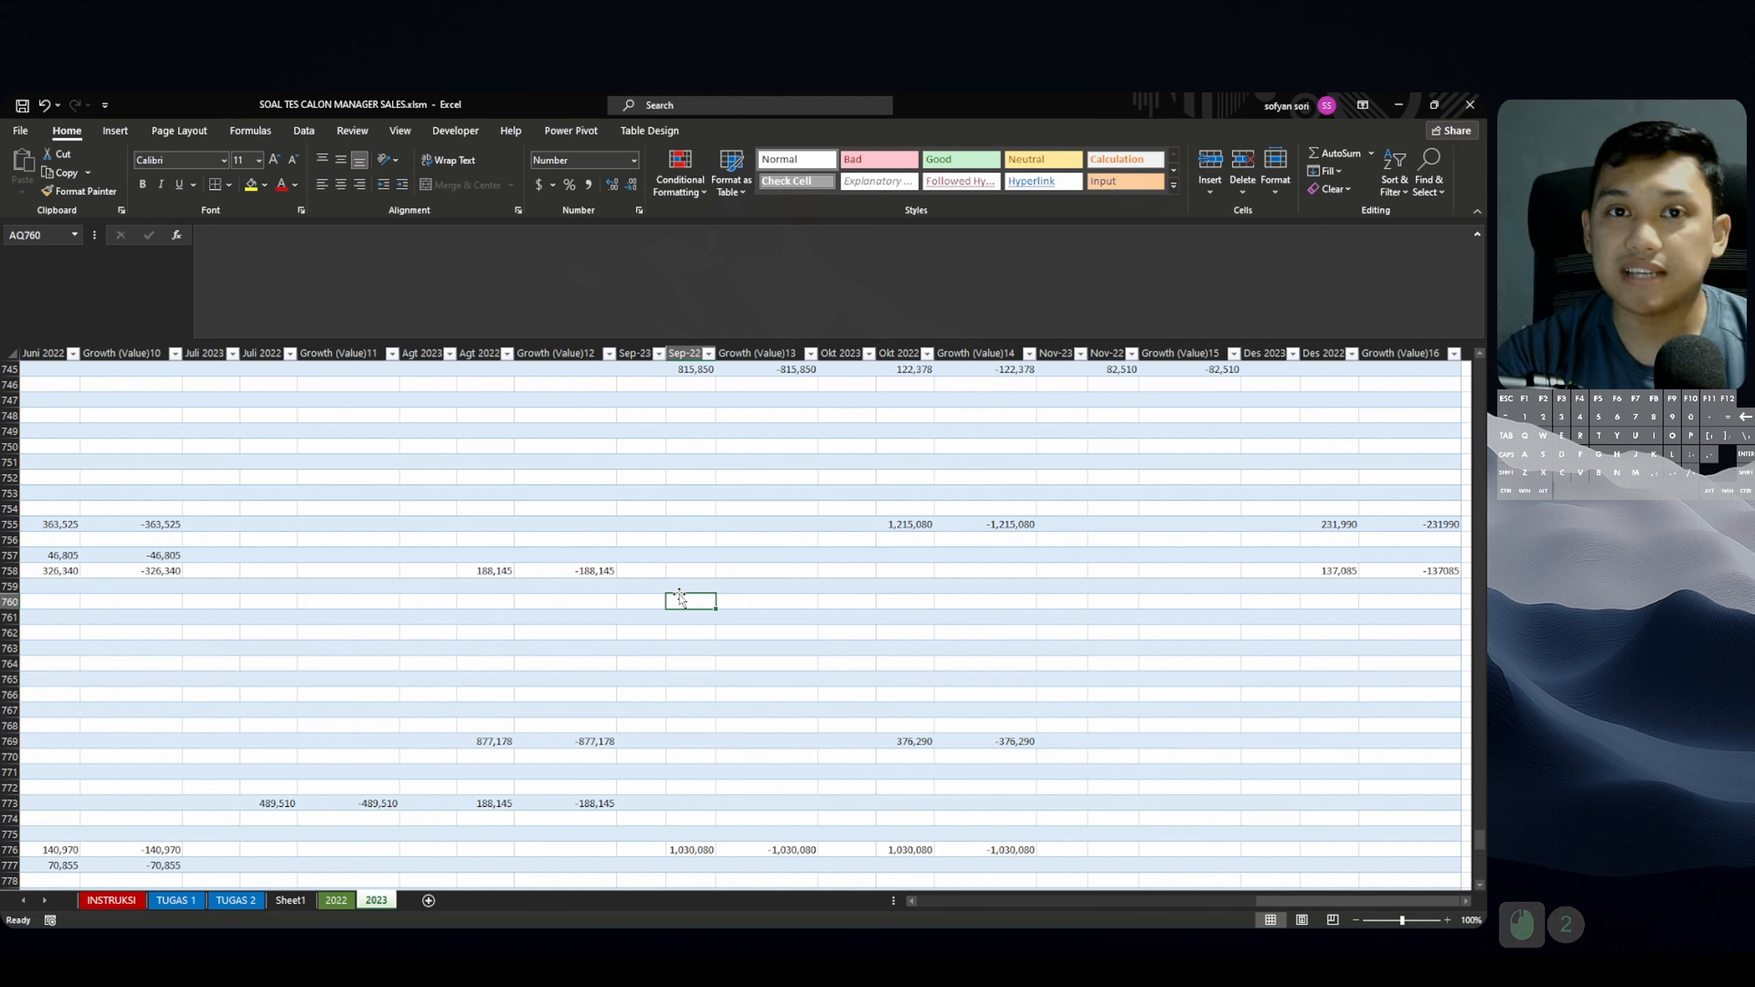
left_click(586, 572)
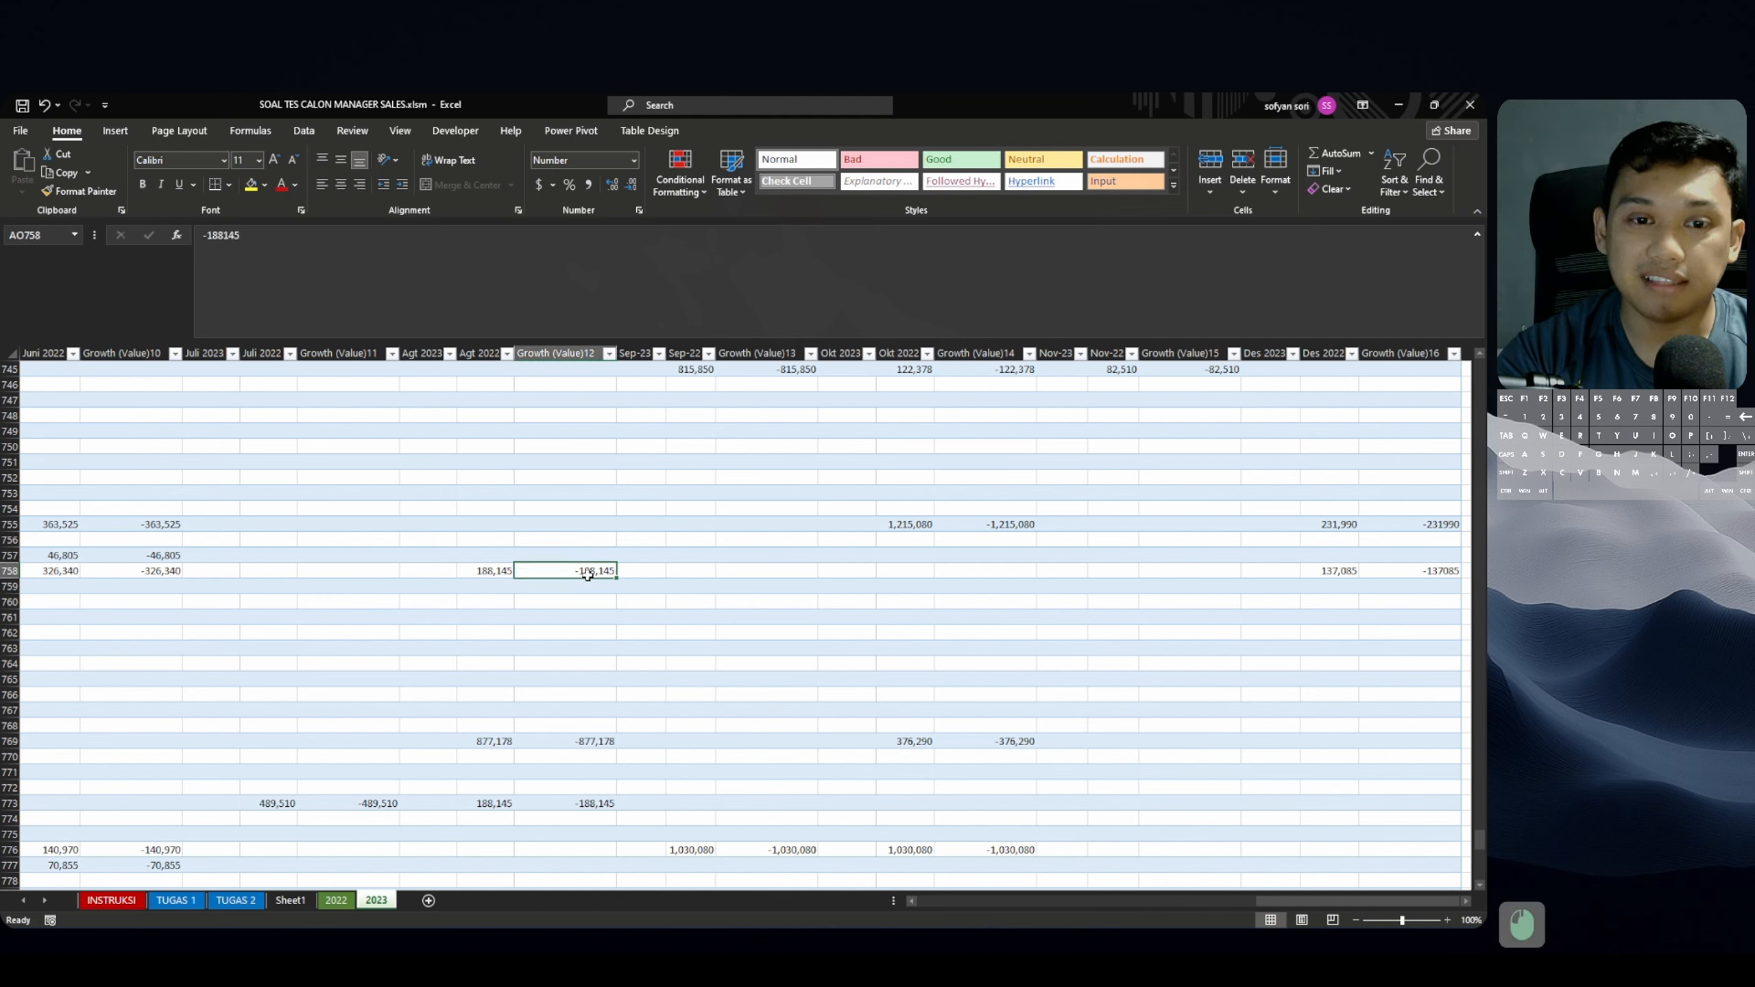
key("XF86AudioMute")
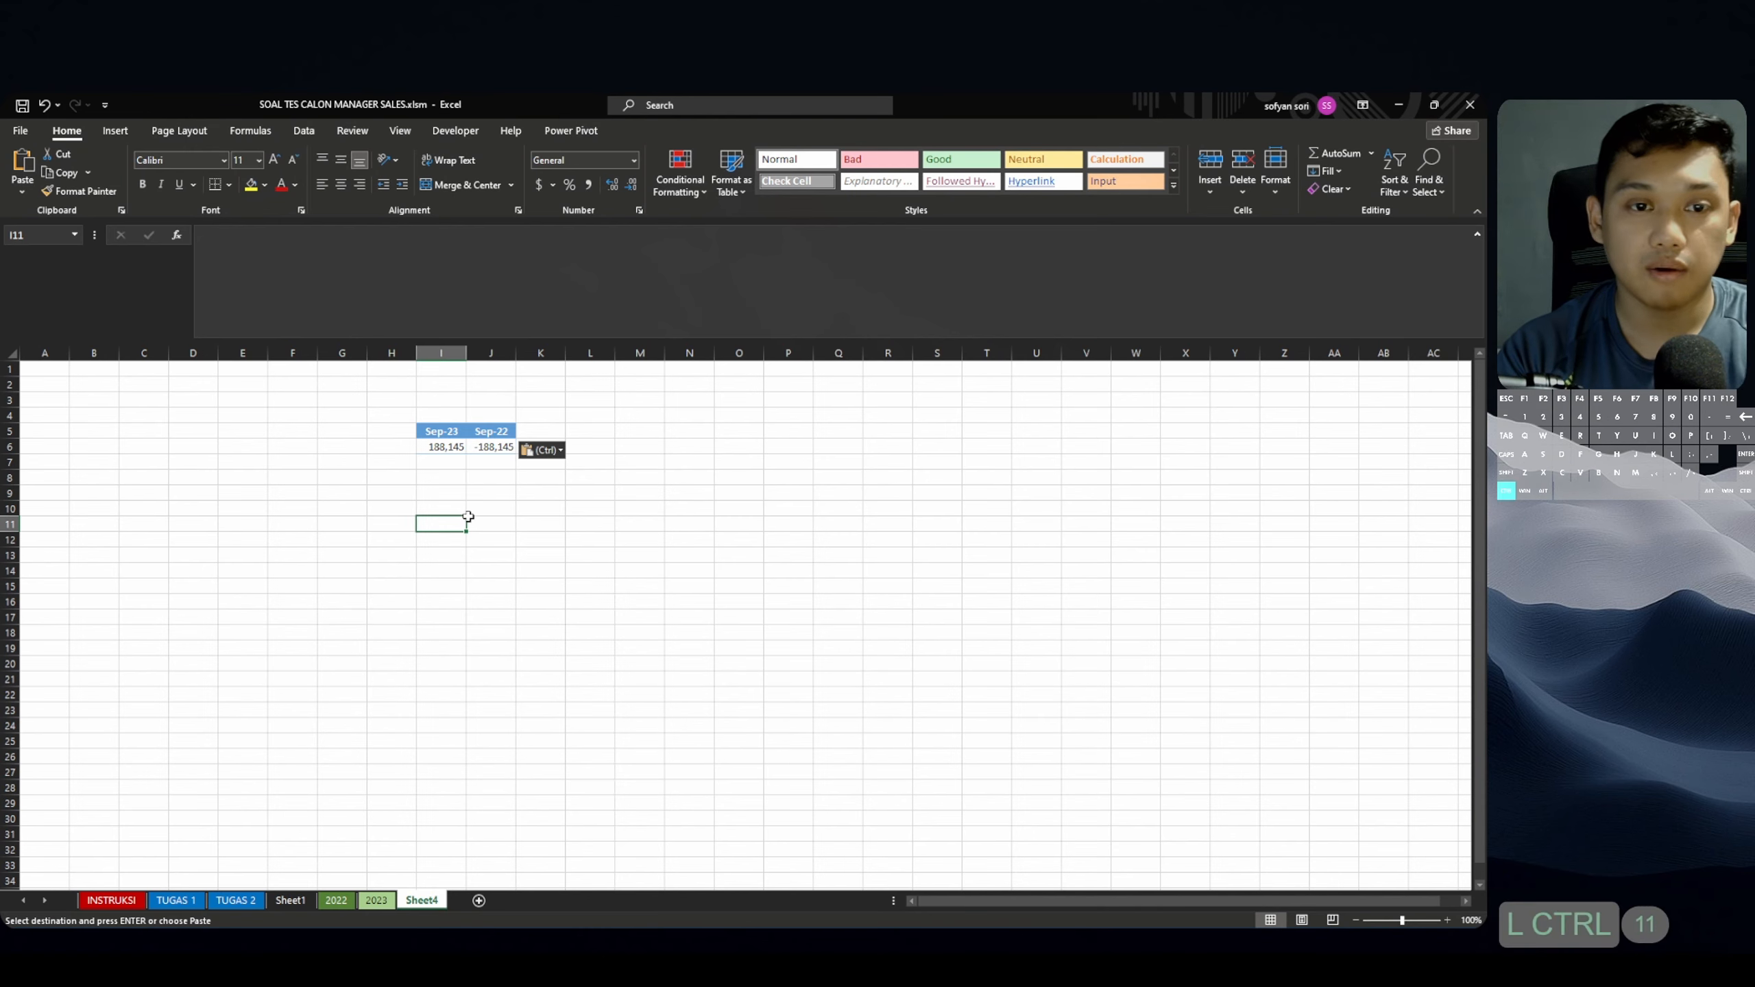
Open Find and Replace on Sheet4 and set the search text to -* with an empty replacement.
key("ctrl+h")
left_click_drag(642, 372, 748, 361)
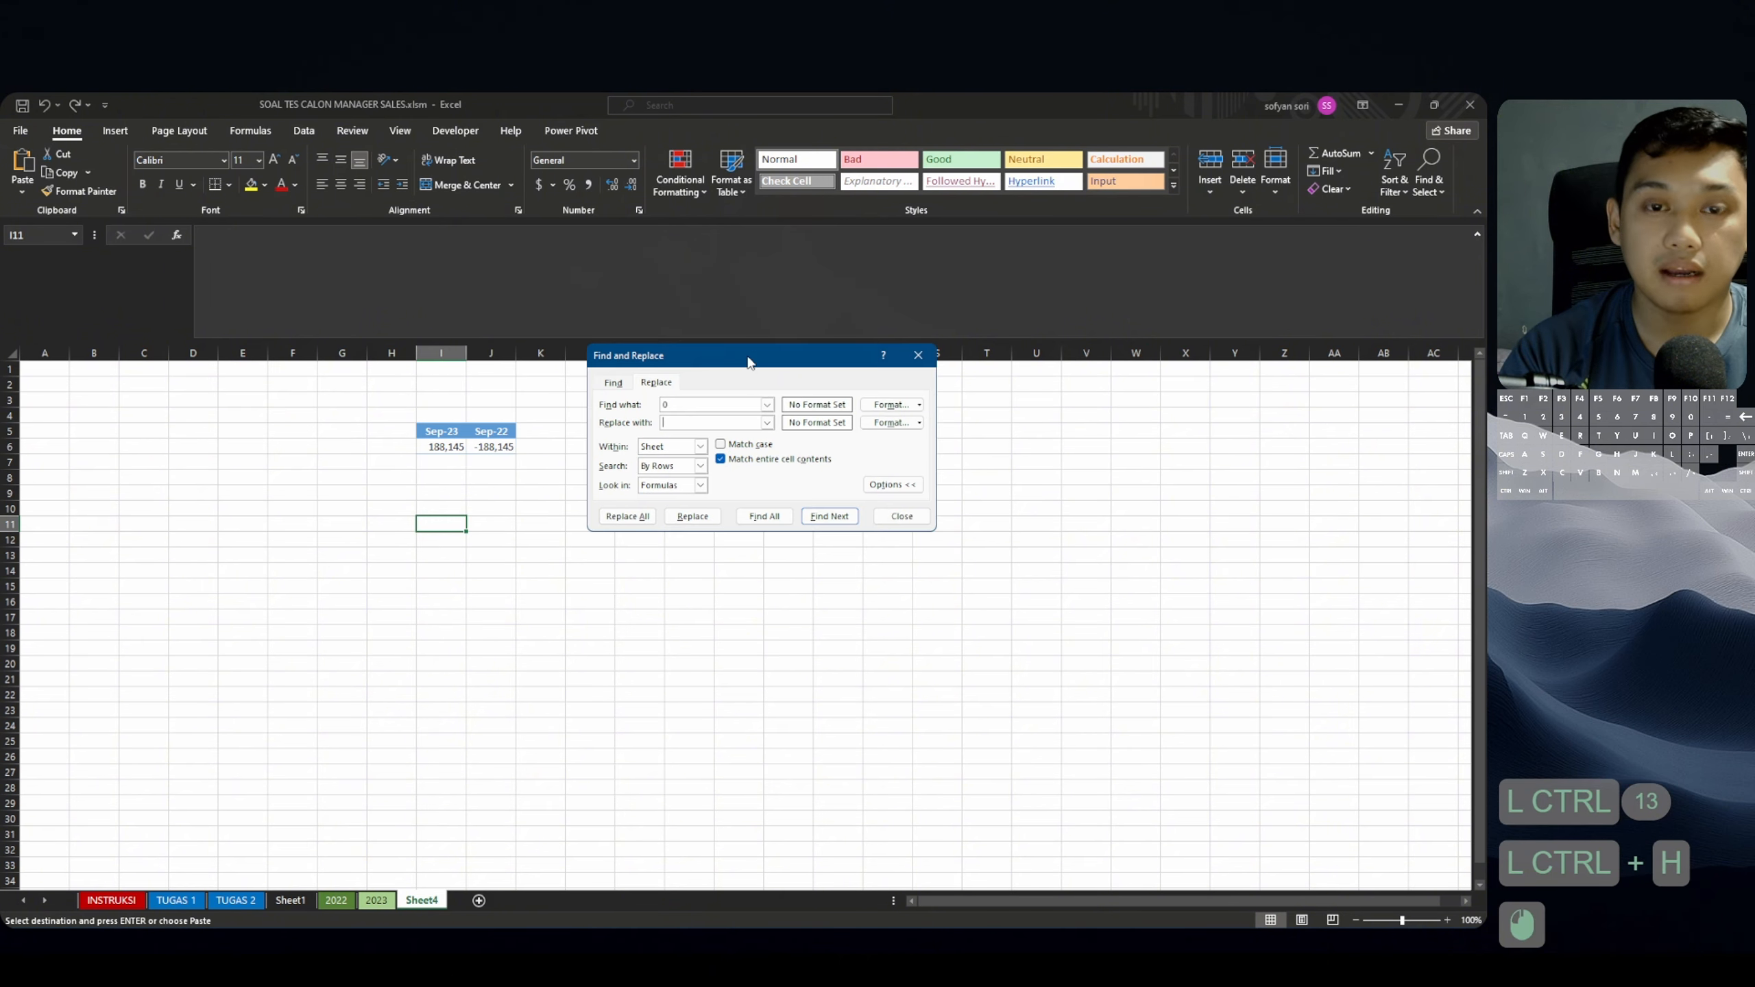
left_click(710, 405)
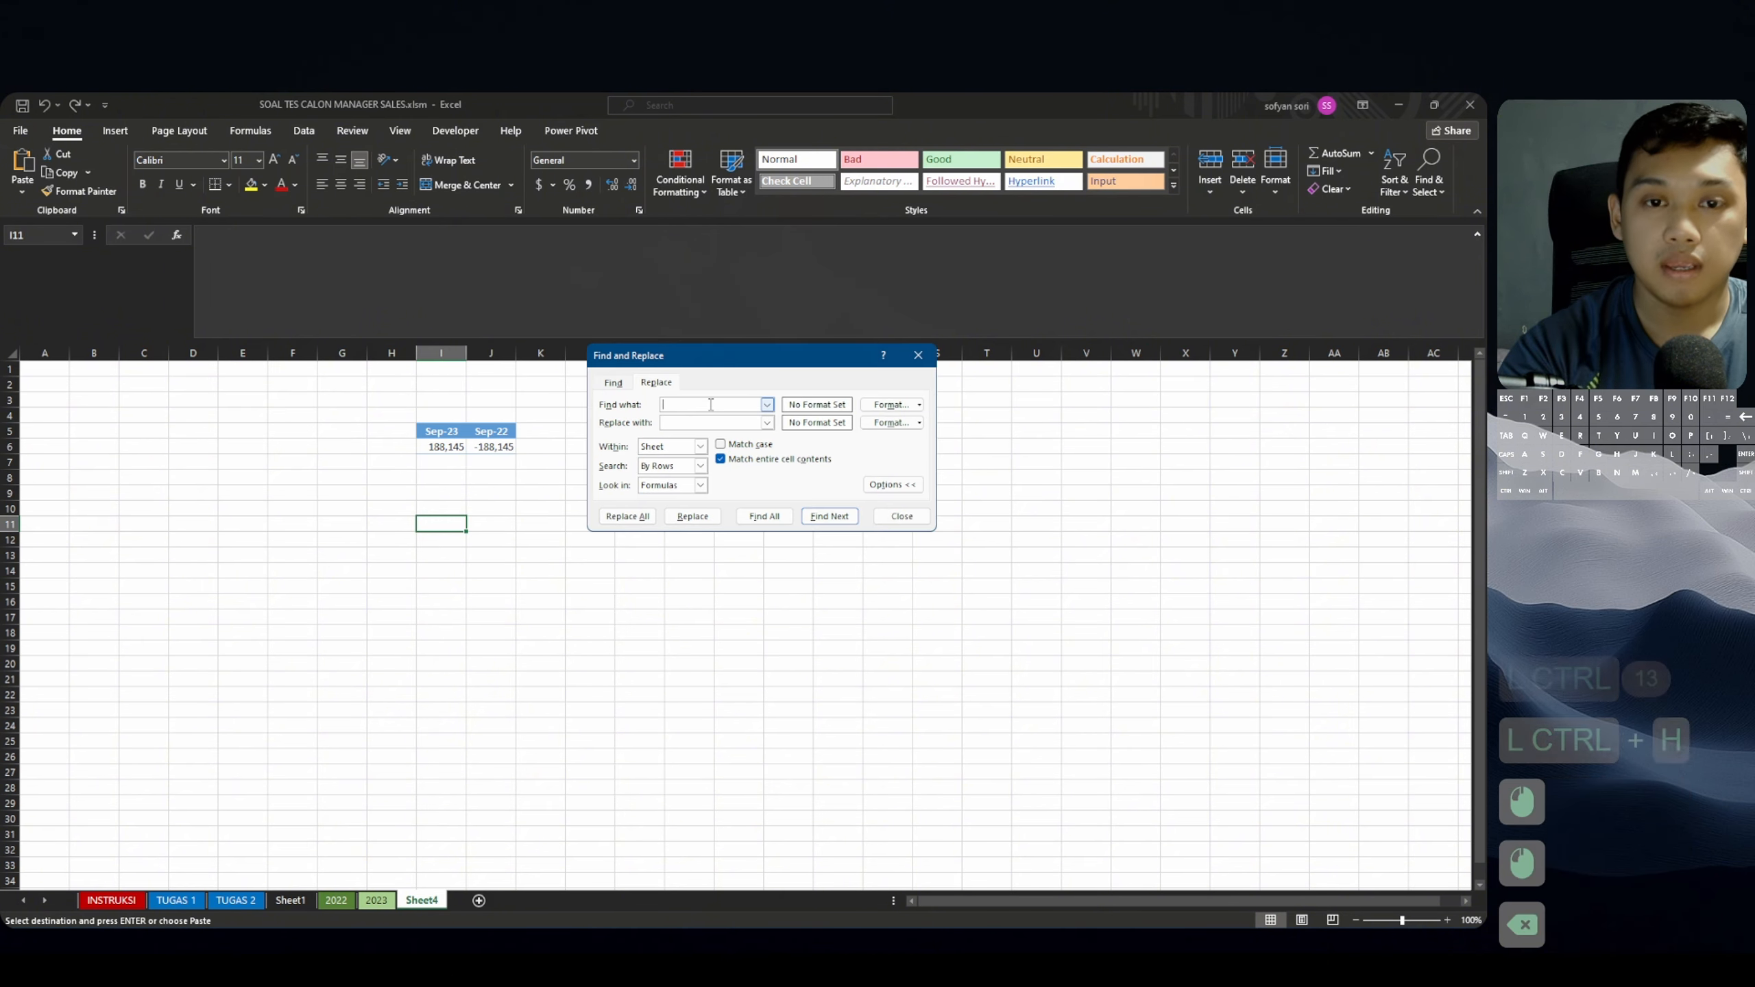
key("BackSpace")
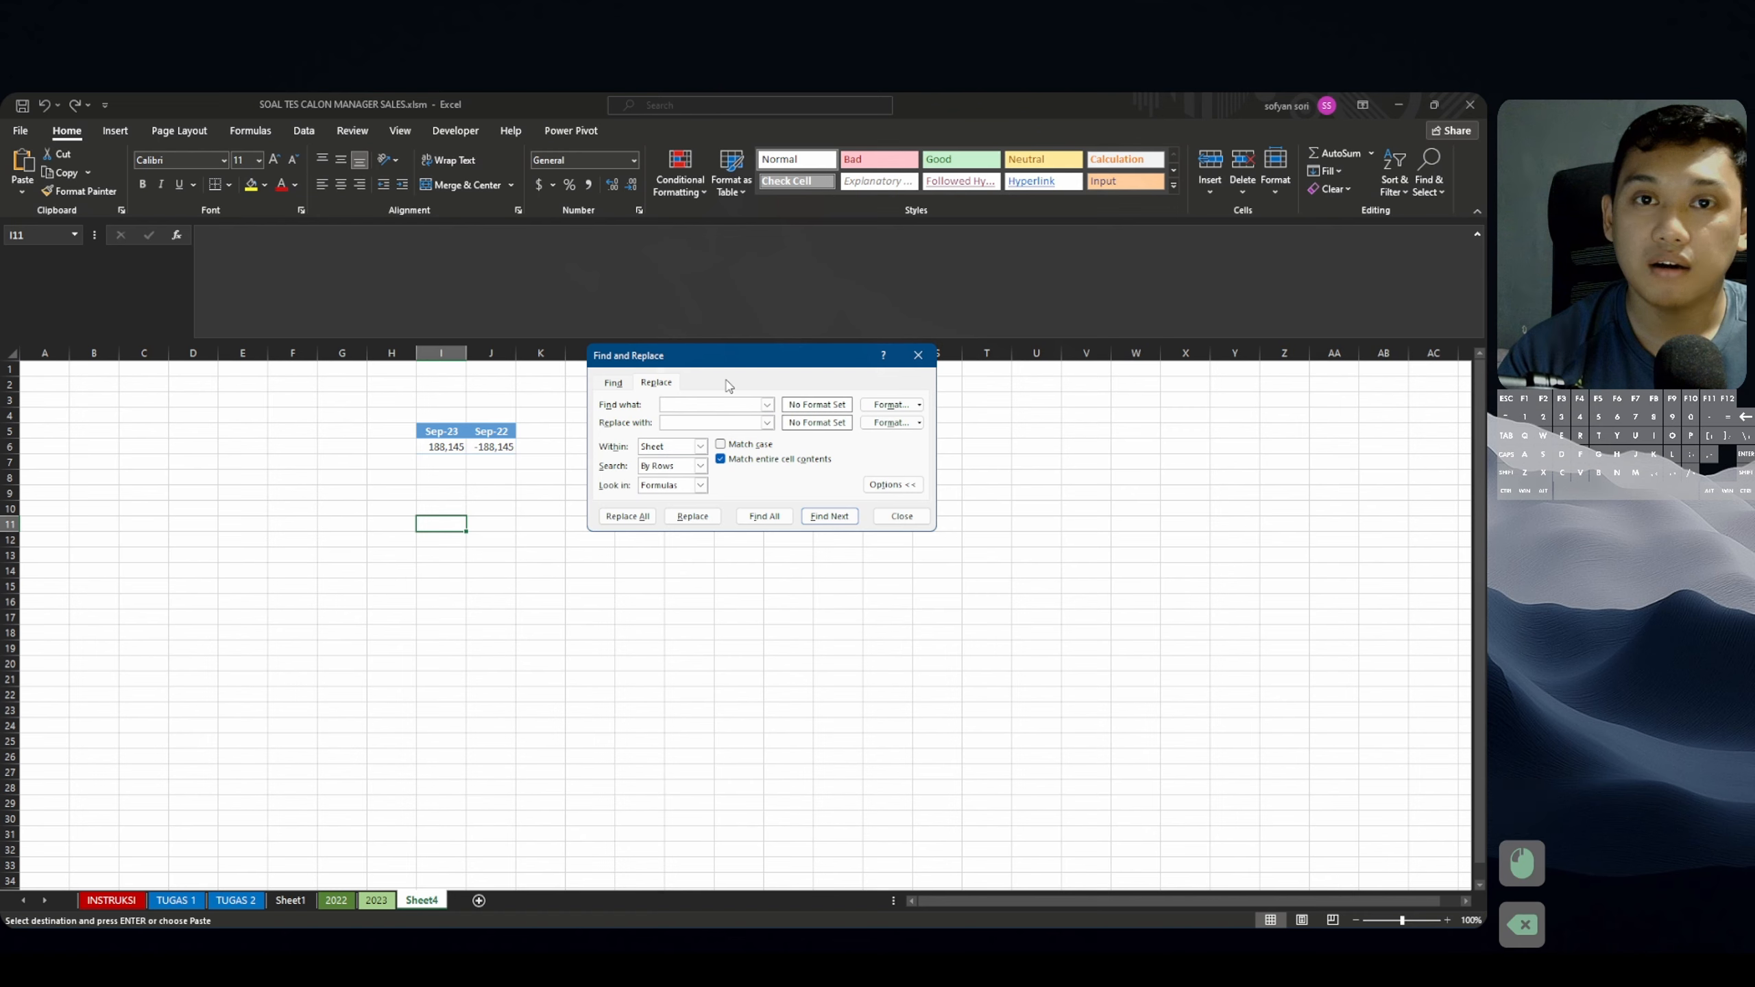
left_click_drag(743, 370, 712, 381)
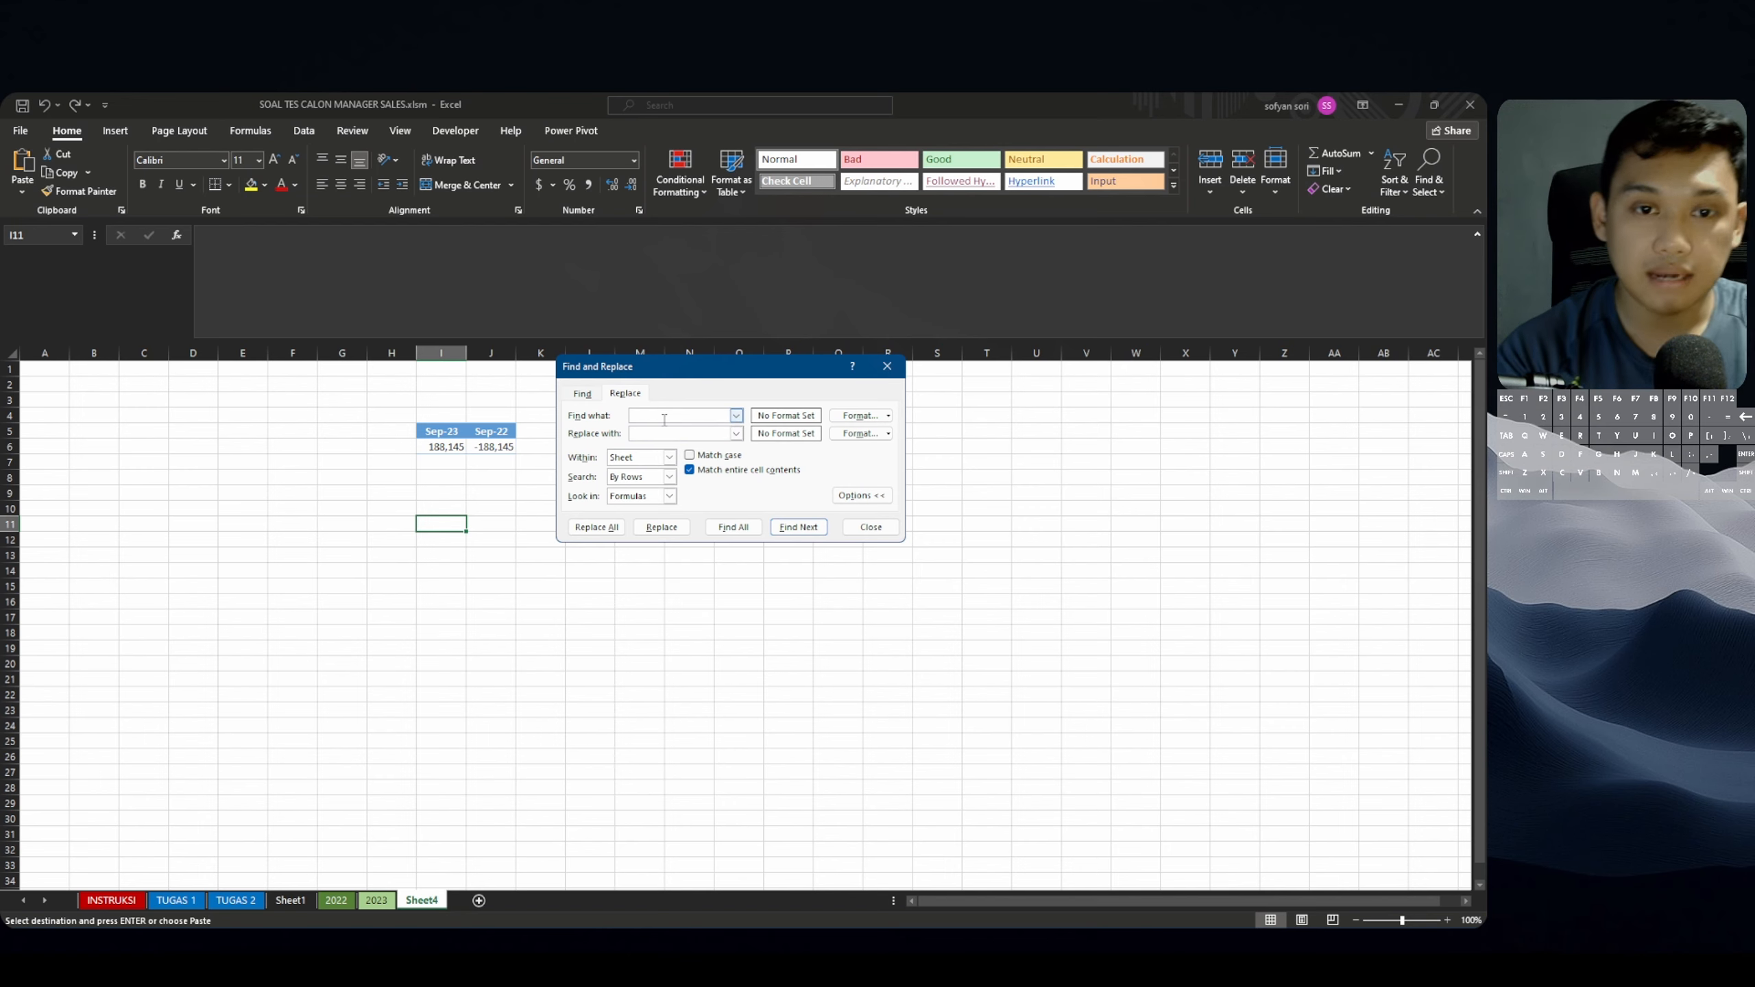
type("-")
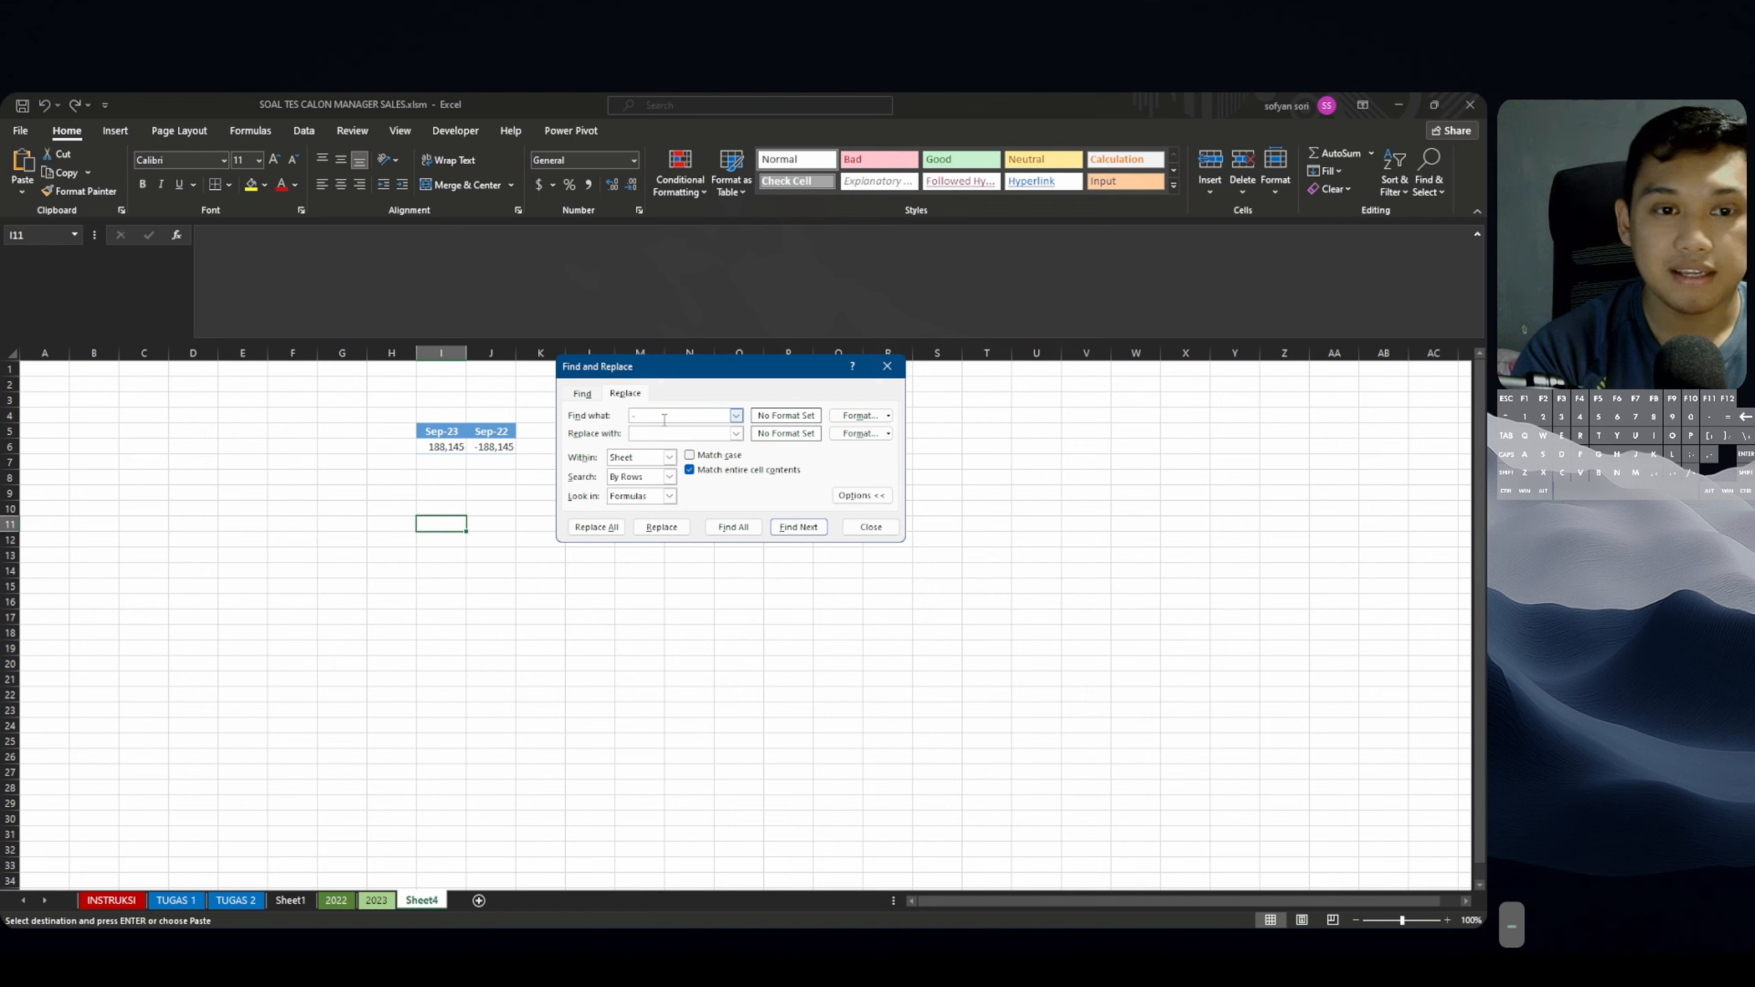
key("shift")
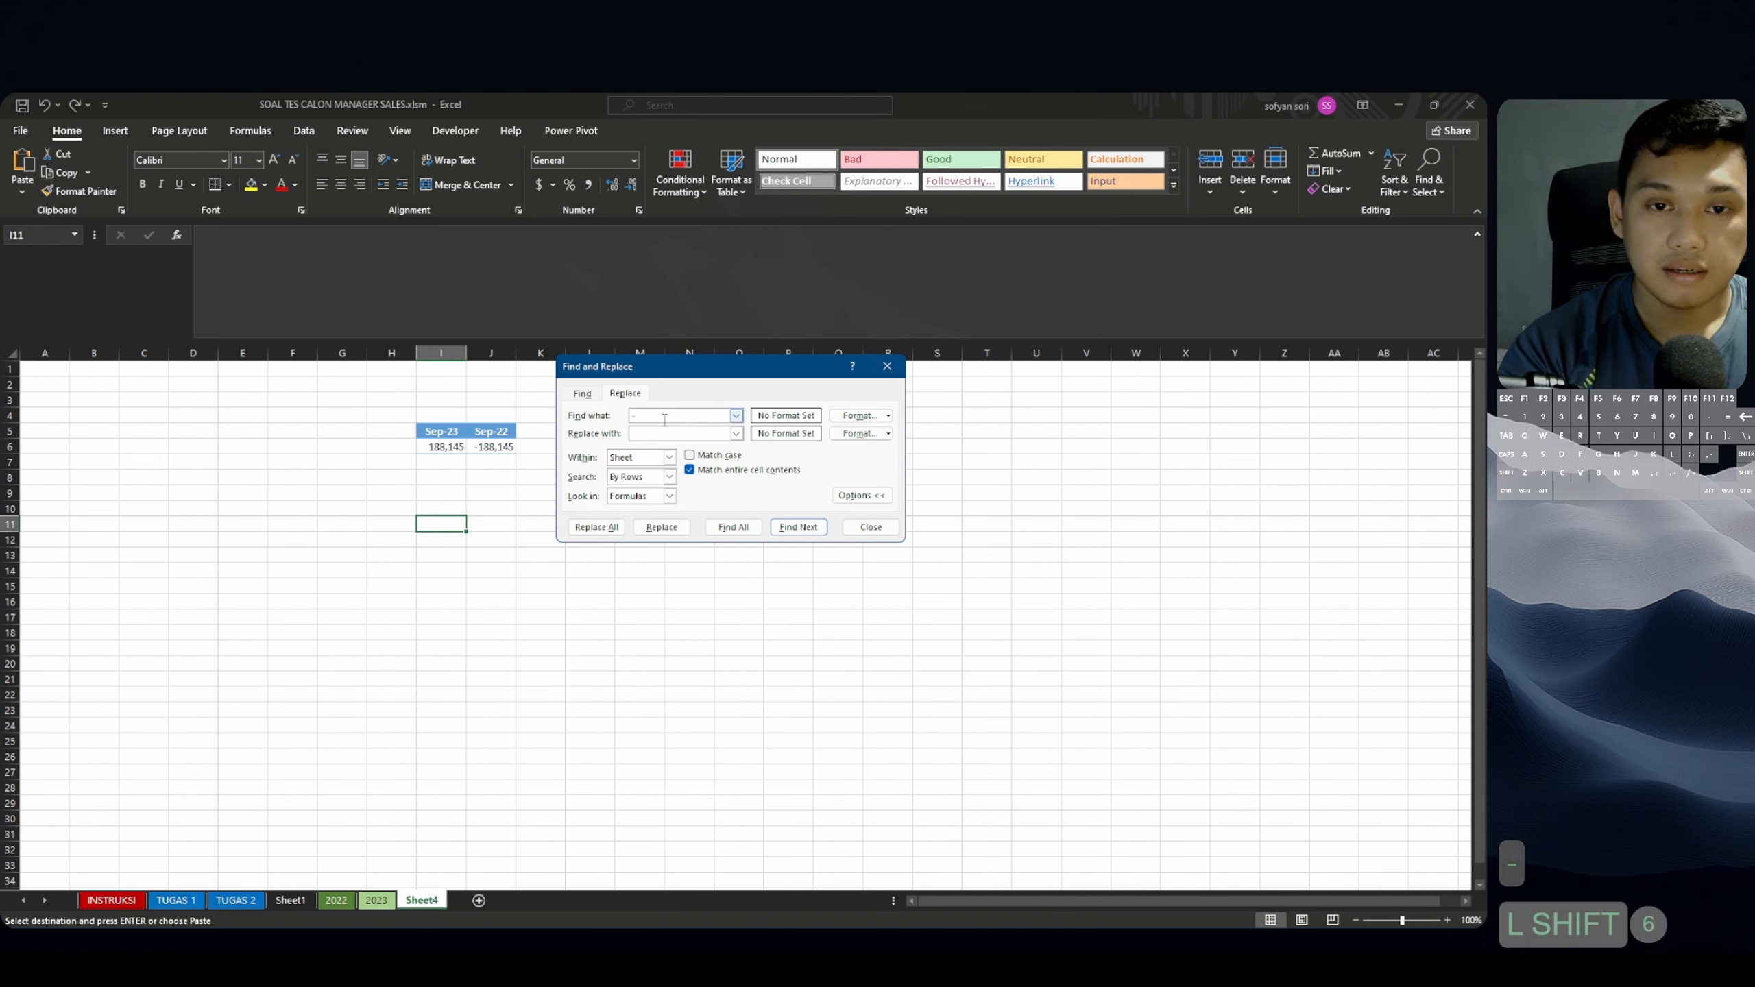
key("shift")
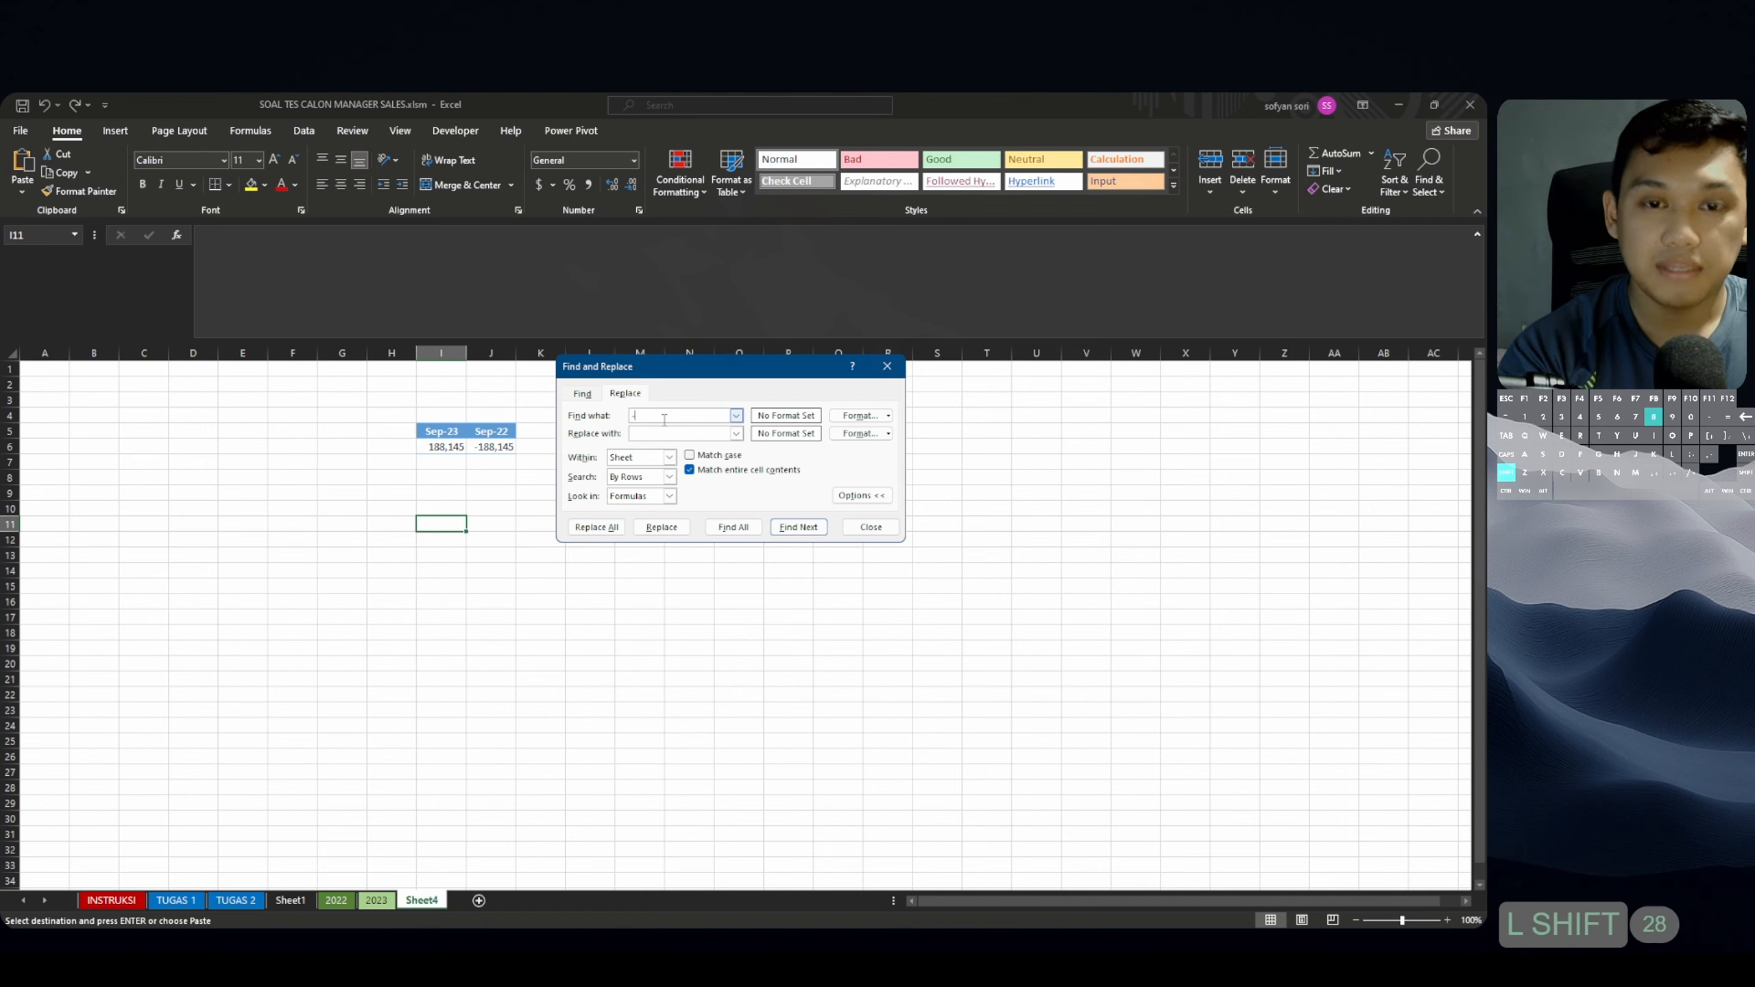
type("*")
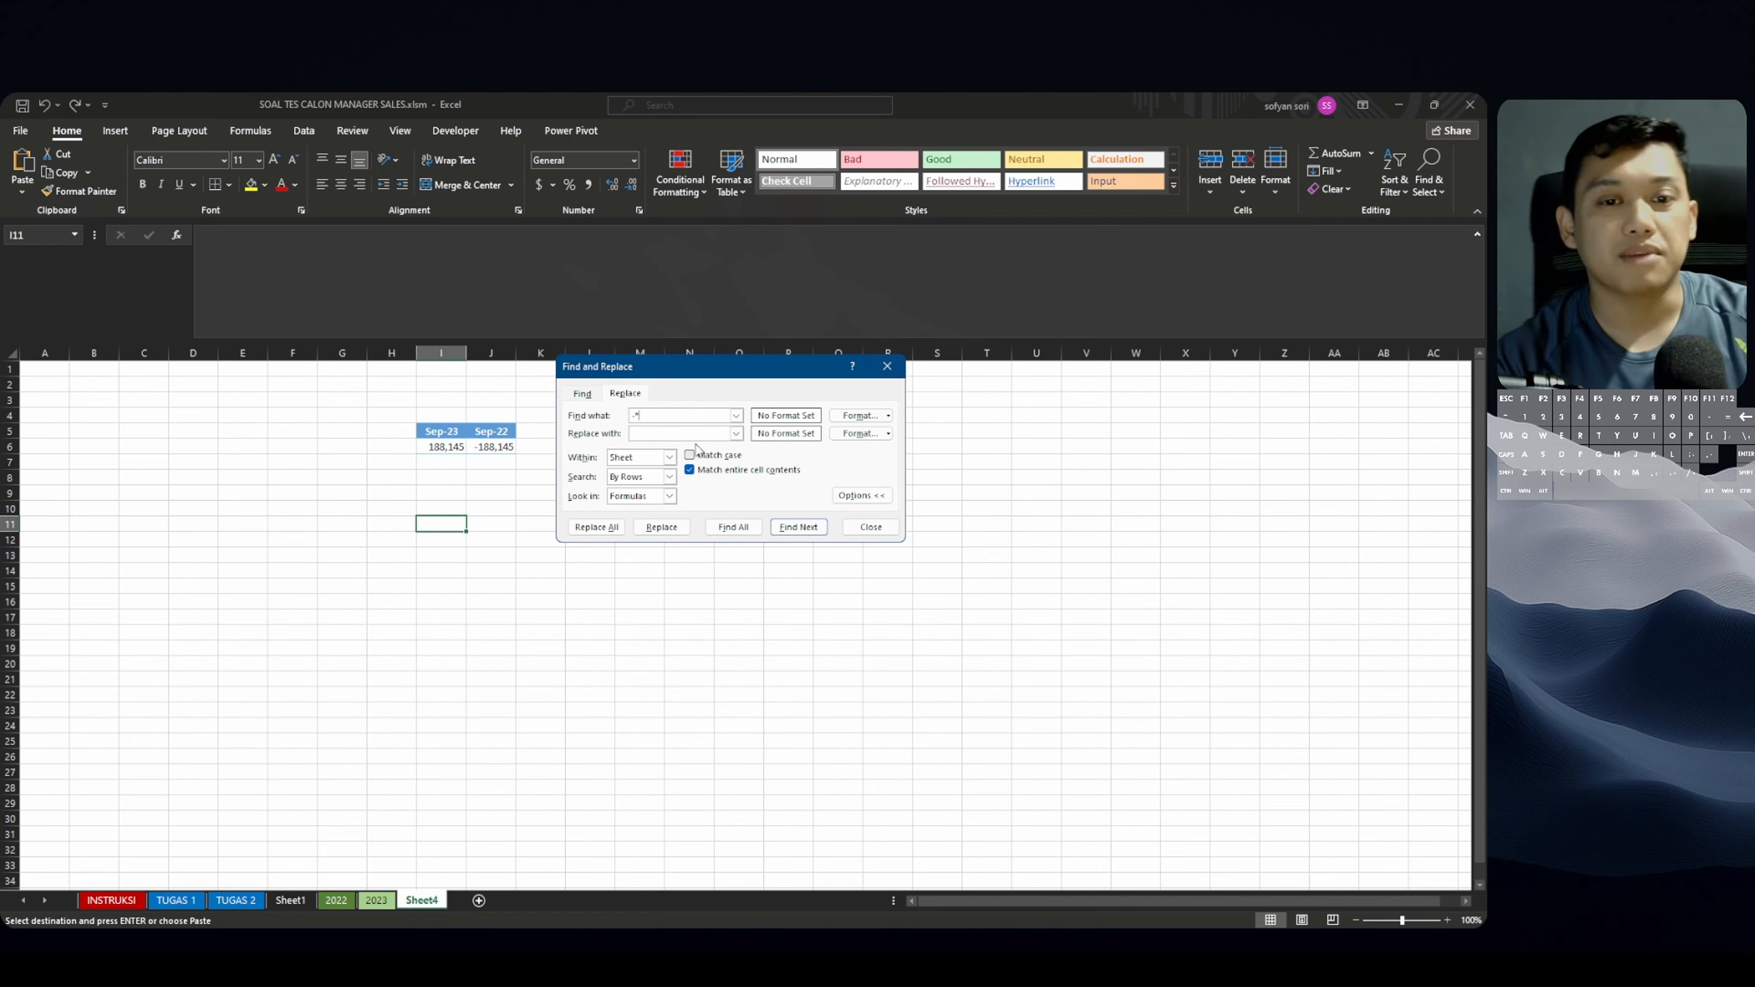
Replace all -* matches on Sheet4 with blanks, matching entire cell contents, and undo that replacement.
left_click(598, 529)
left_click(741, 561)
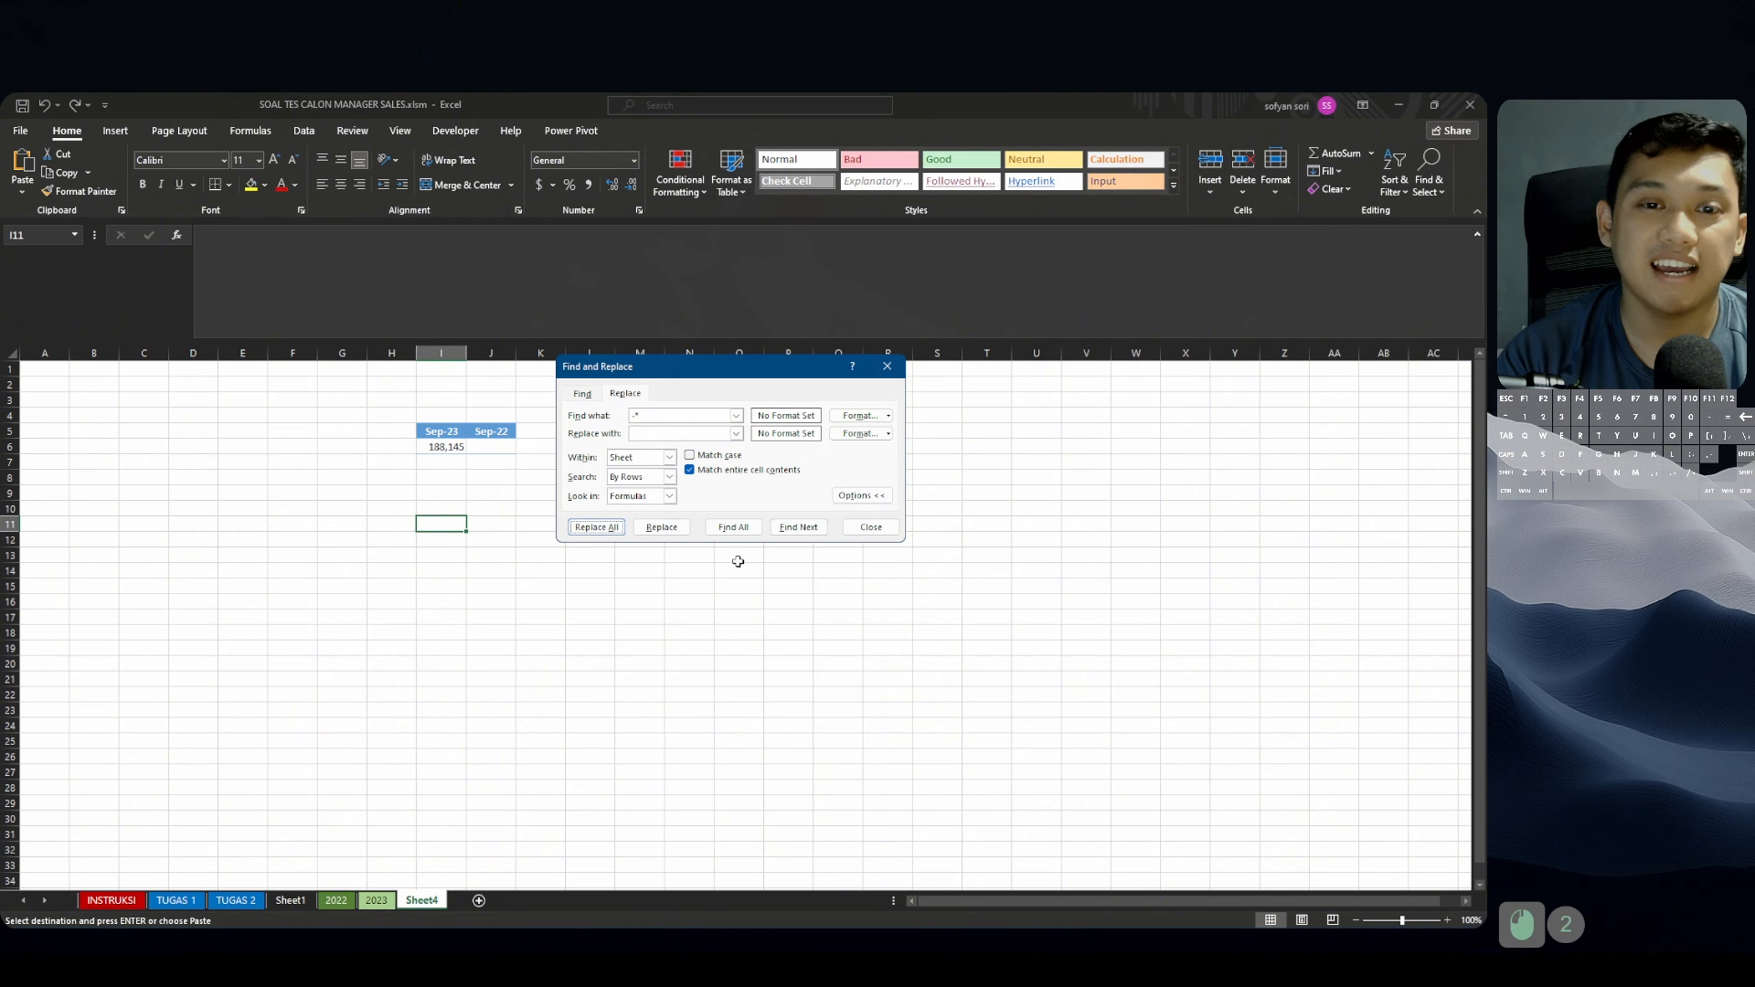
left_click(872, 528)
key("ctrl+z")
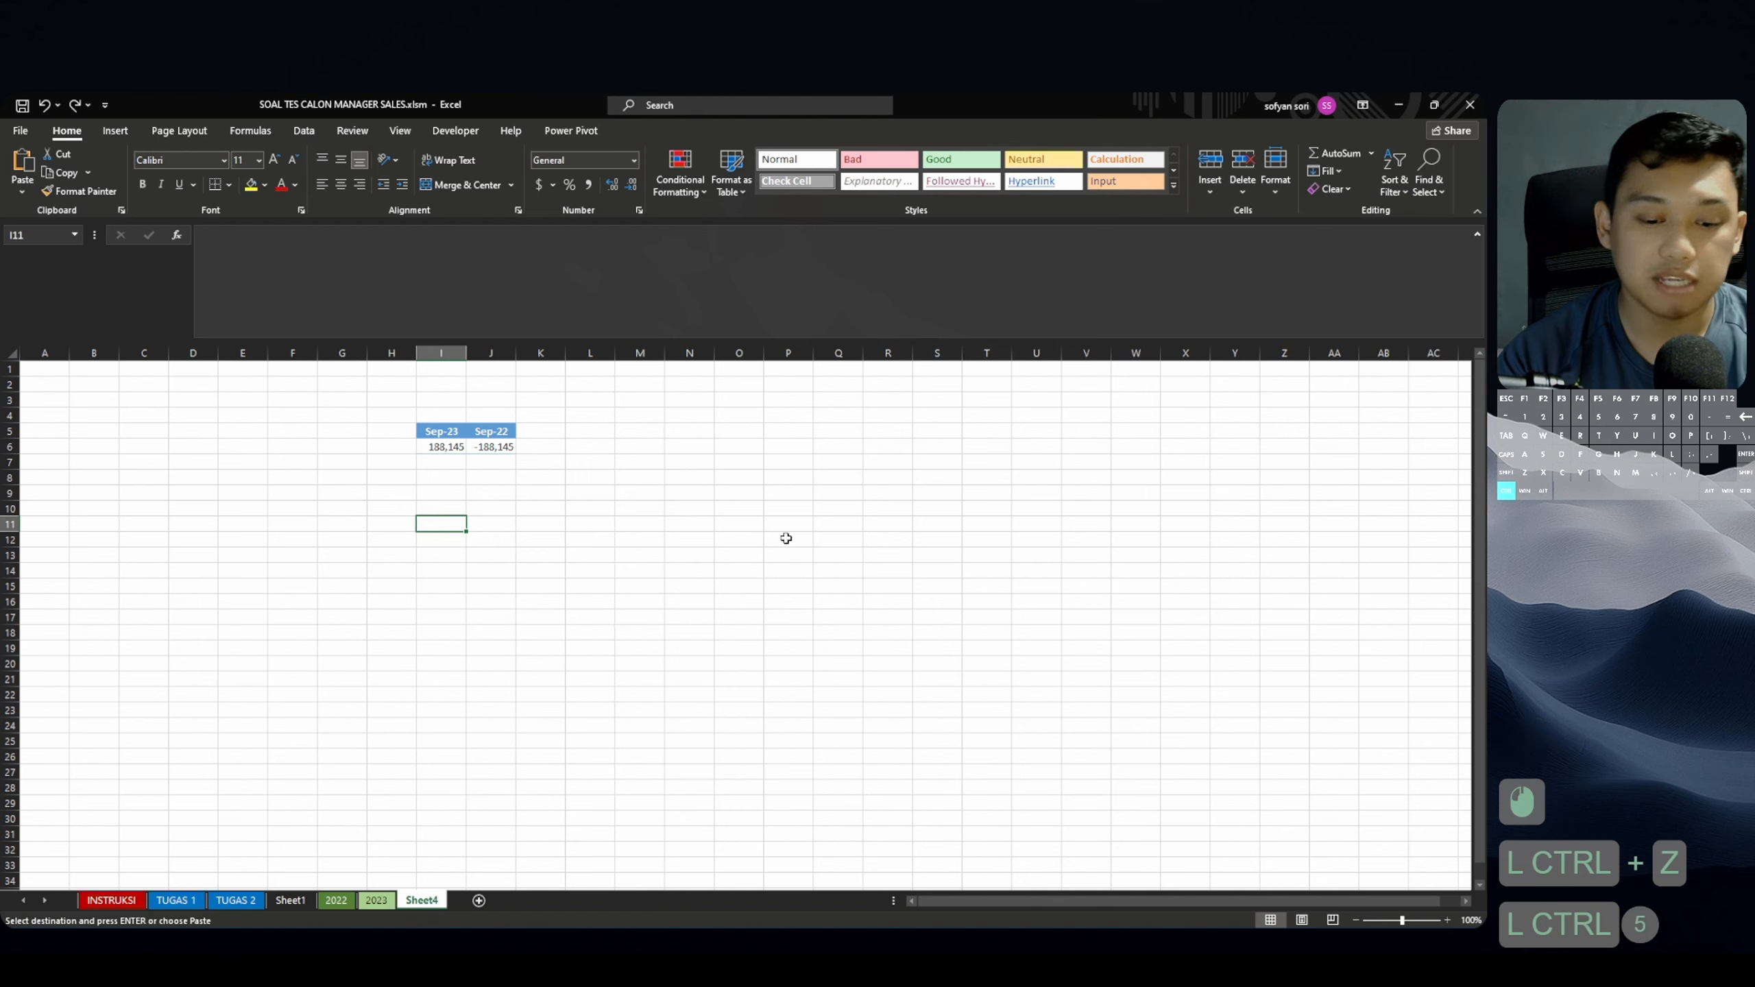
Replace all -* matches on Sheet4 with blanks, with entire cell content matching disabled, and check both date header cells.
key("ctrl+h")
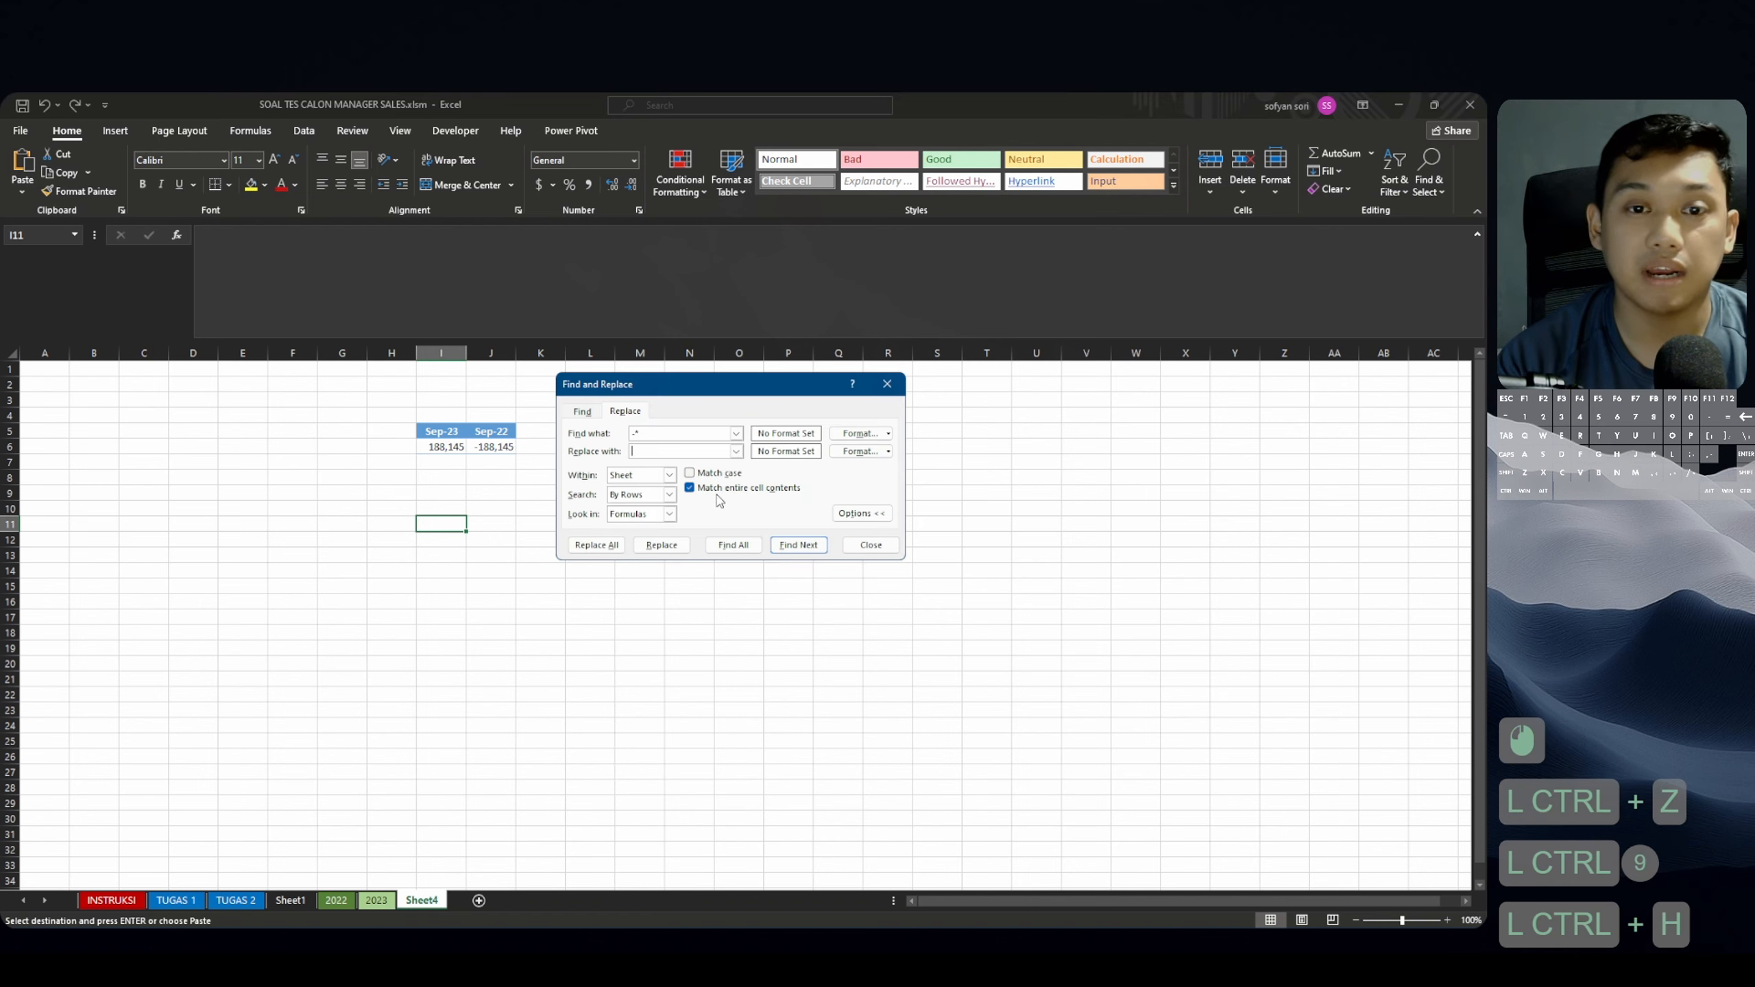
left_click(690, 489)
left_click(599, 546)
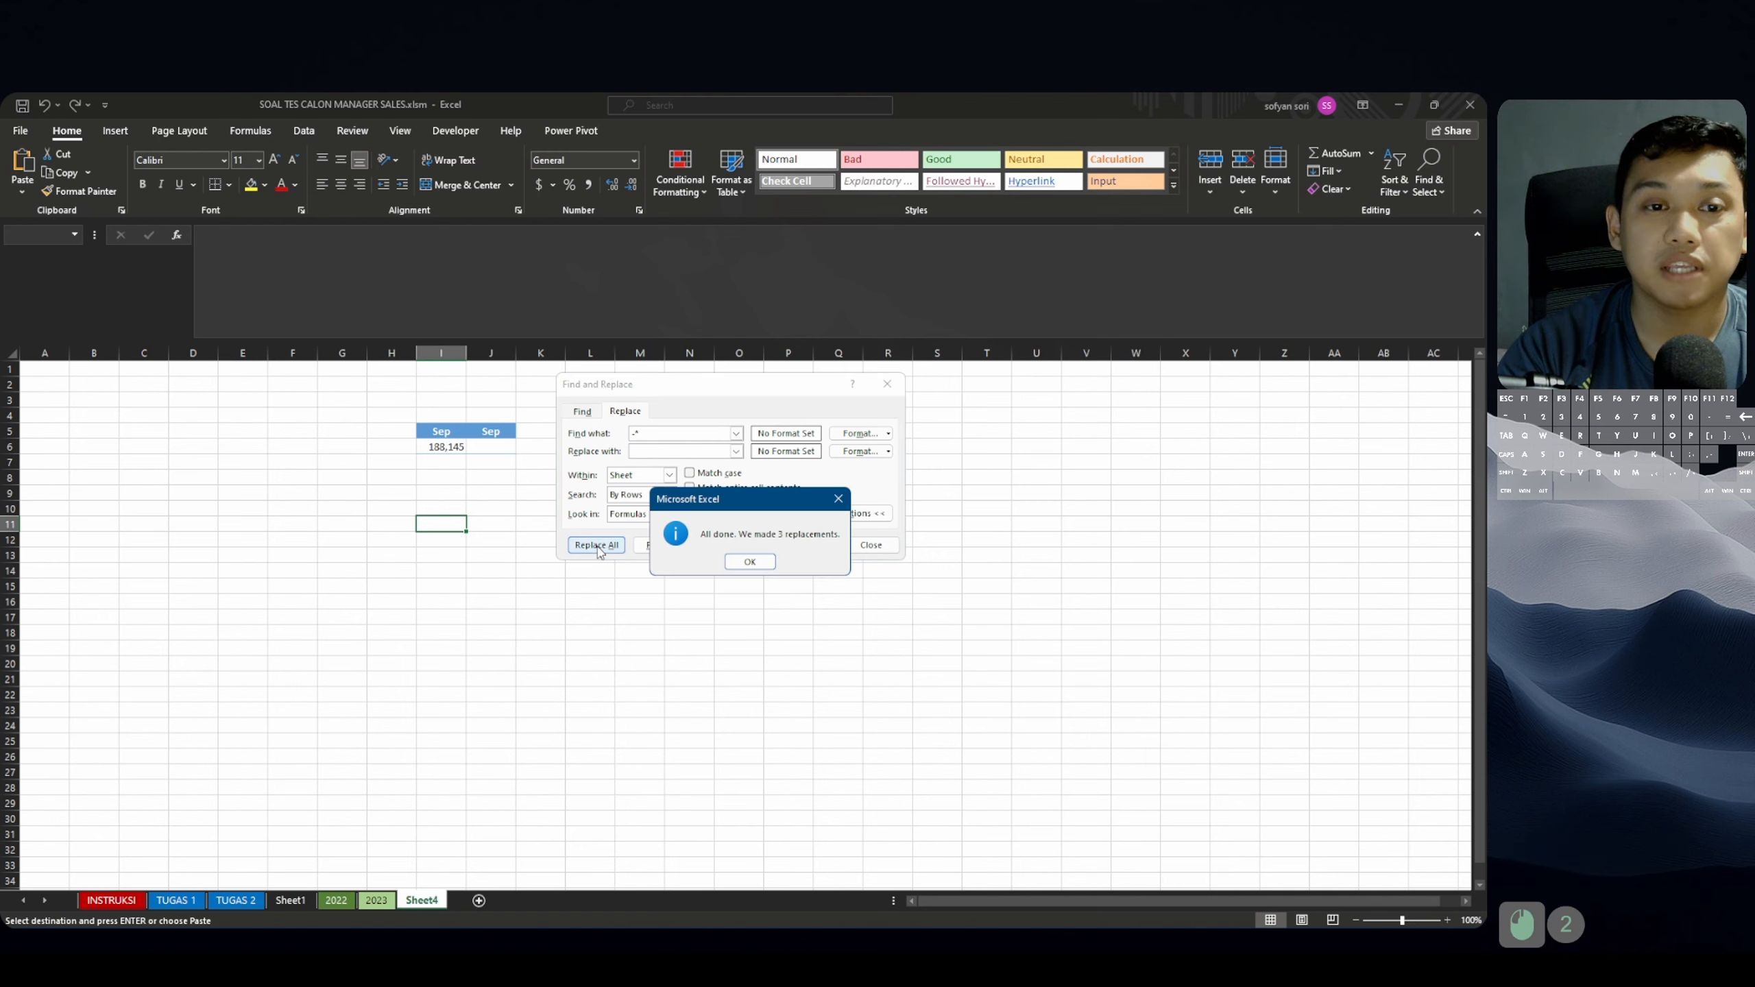
left_click(742, 564)
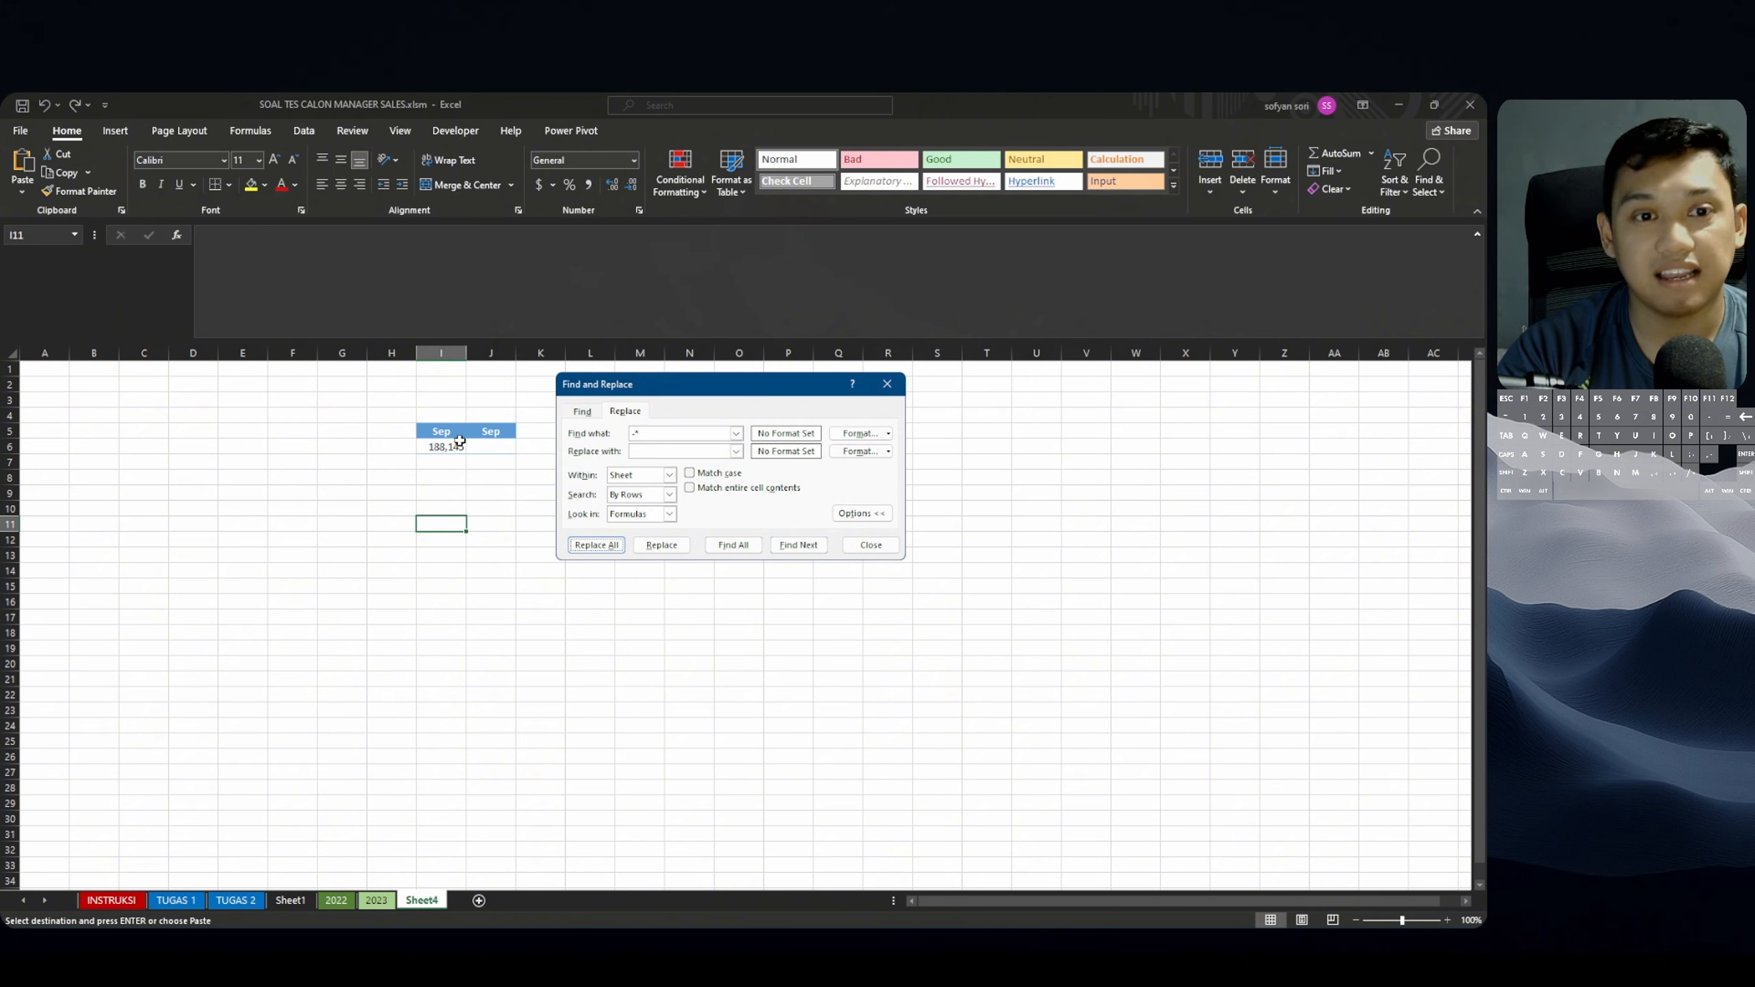
left_click(441, 431)
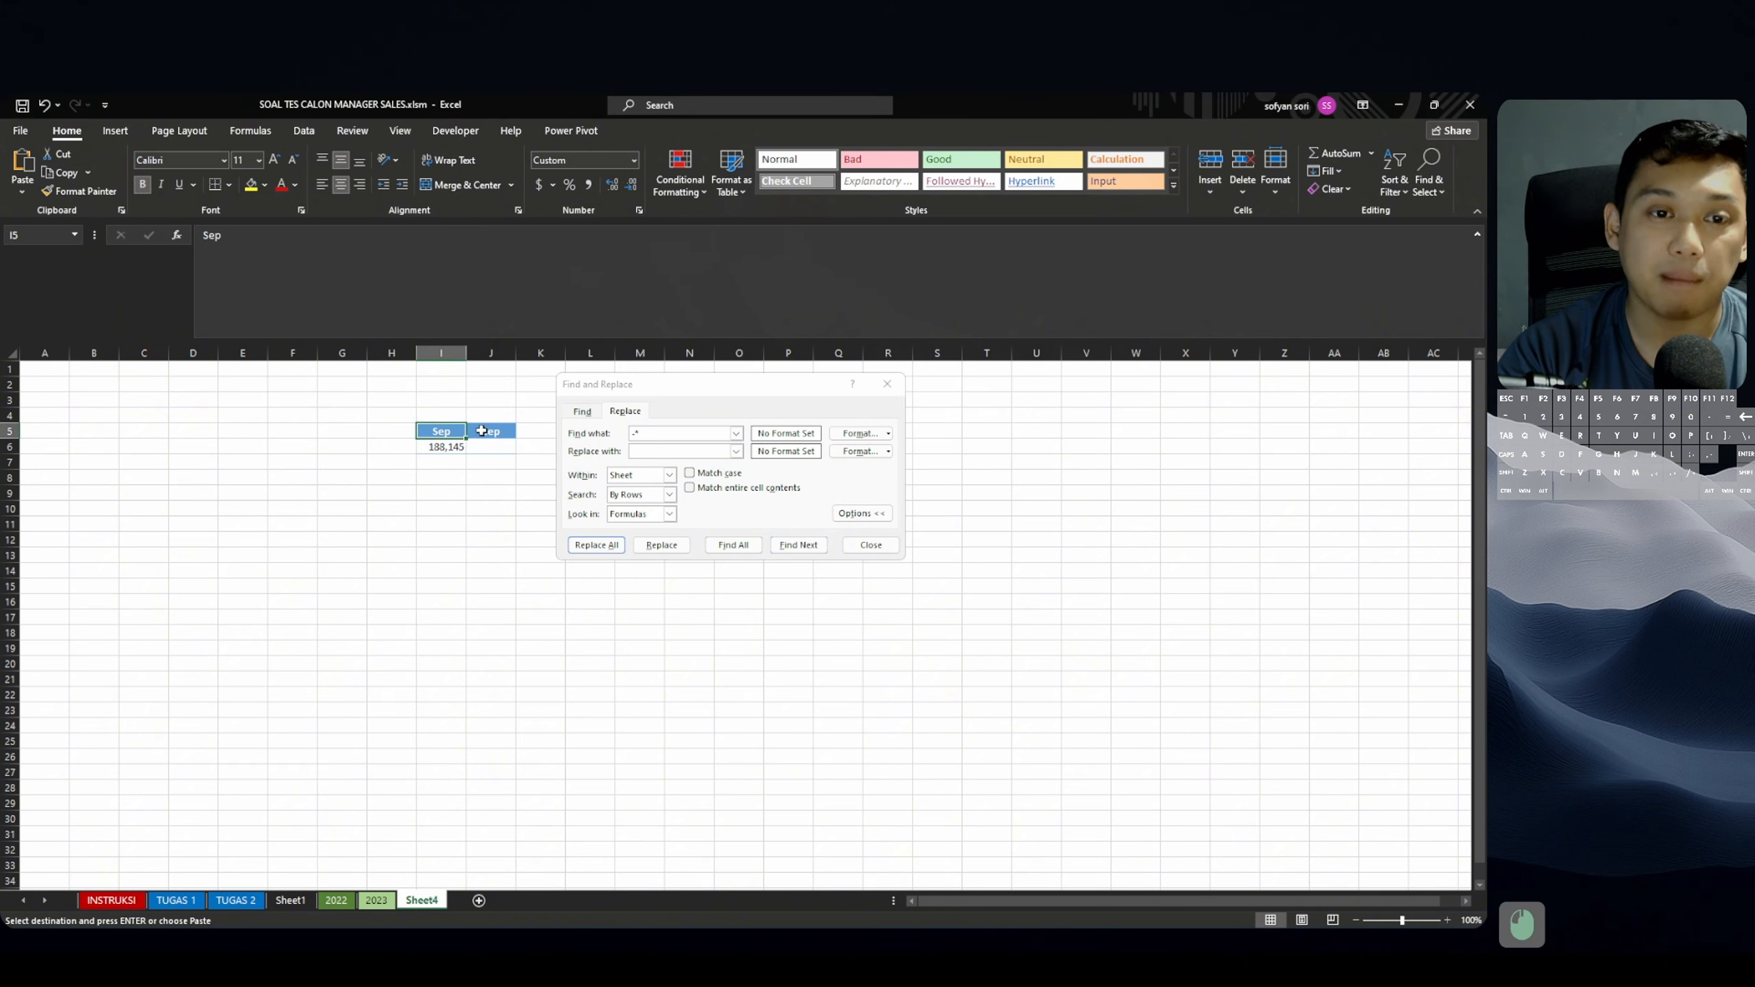
left_click(486, 430)
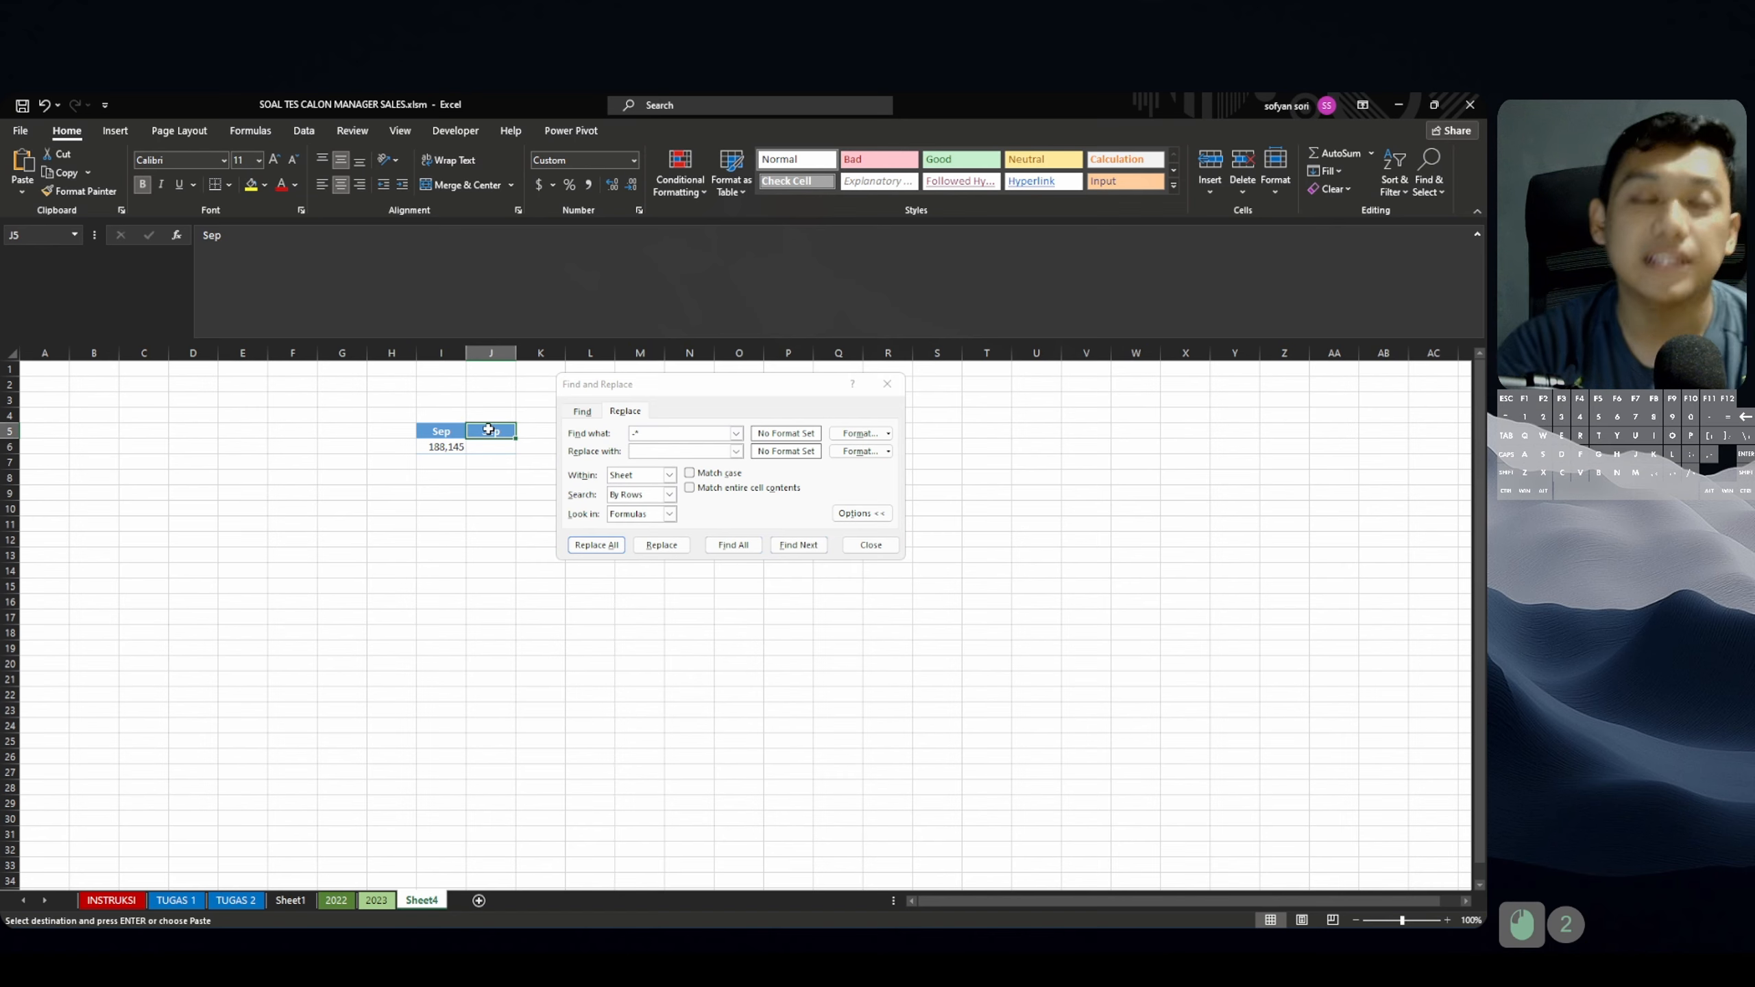
left_click(871, 545)
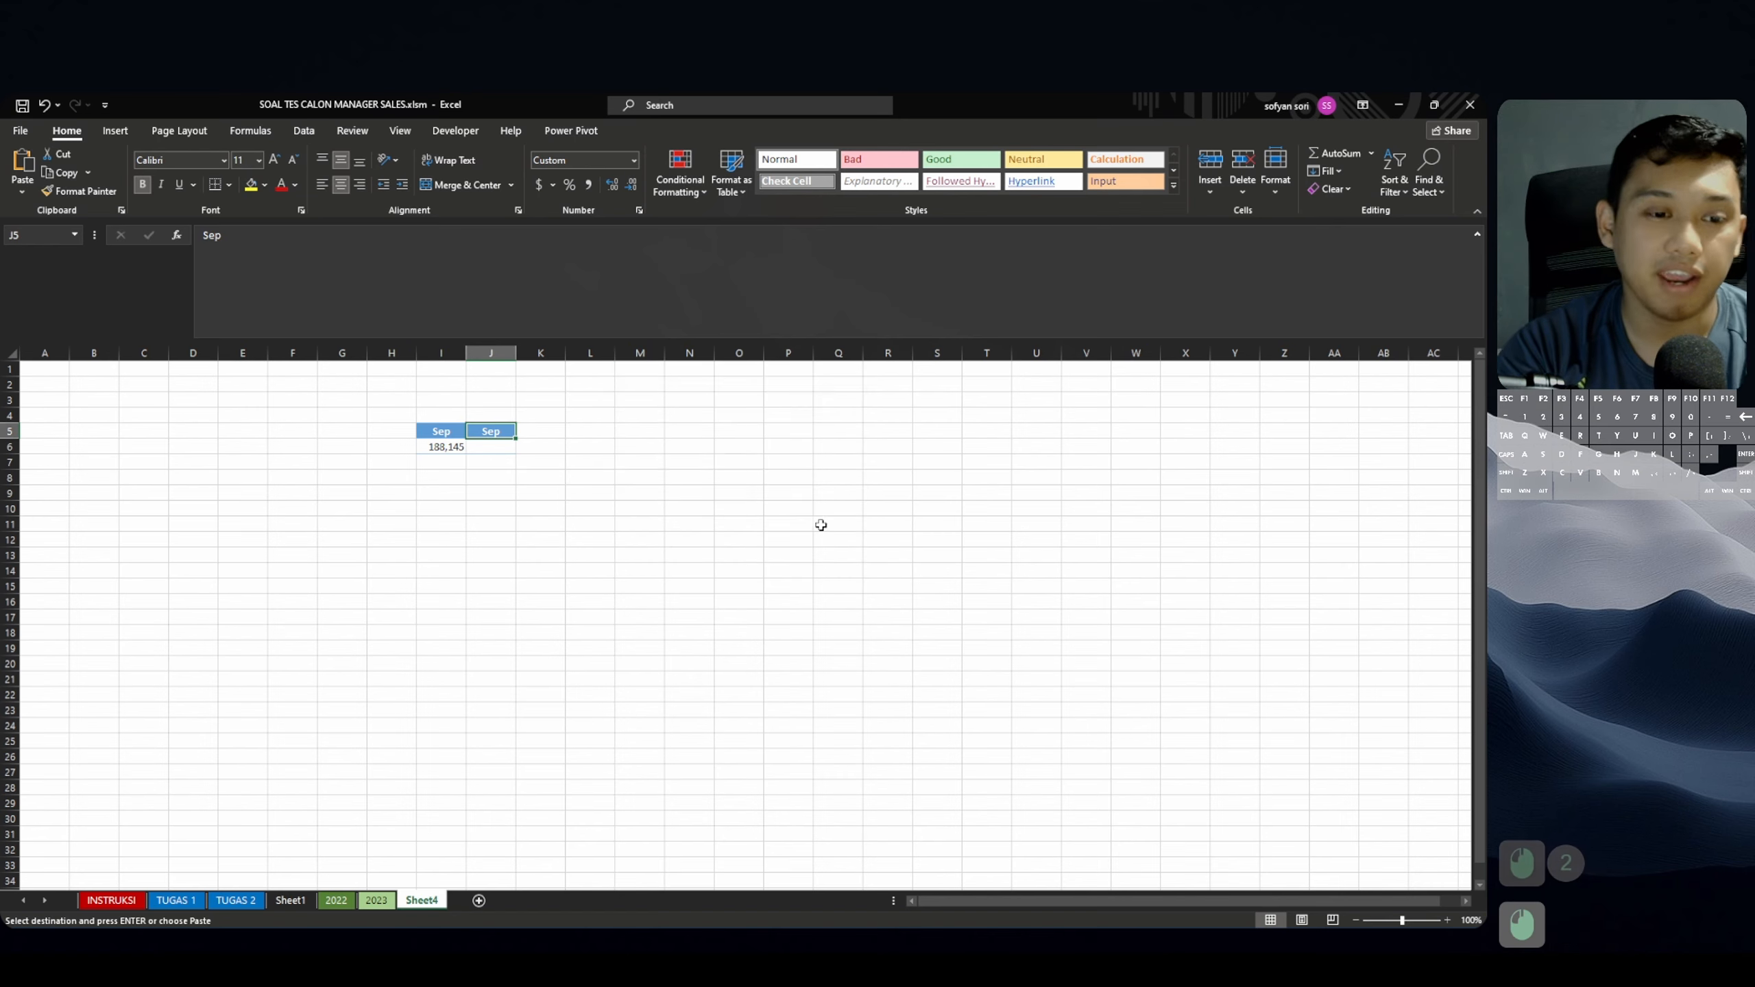
Replace all -* values on the 2022 sheet with blanks, with matching of entire cell contents enabled.
left_click(339, 904)
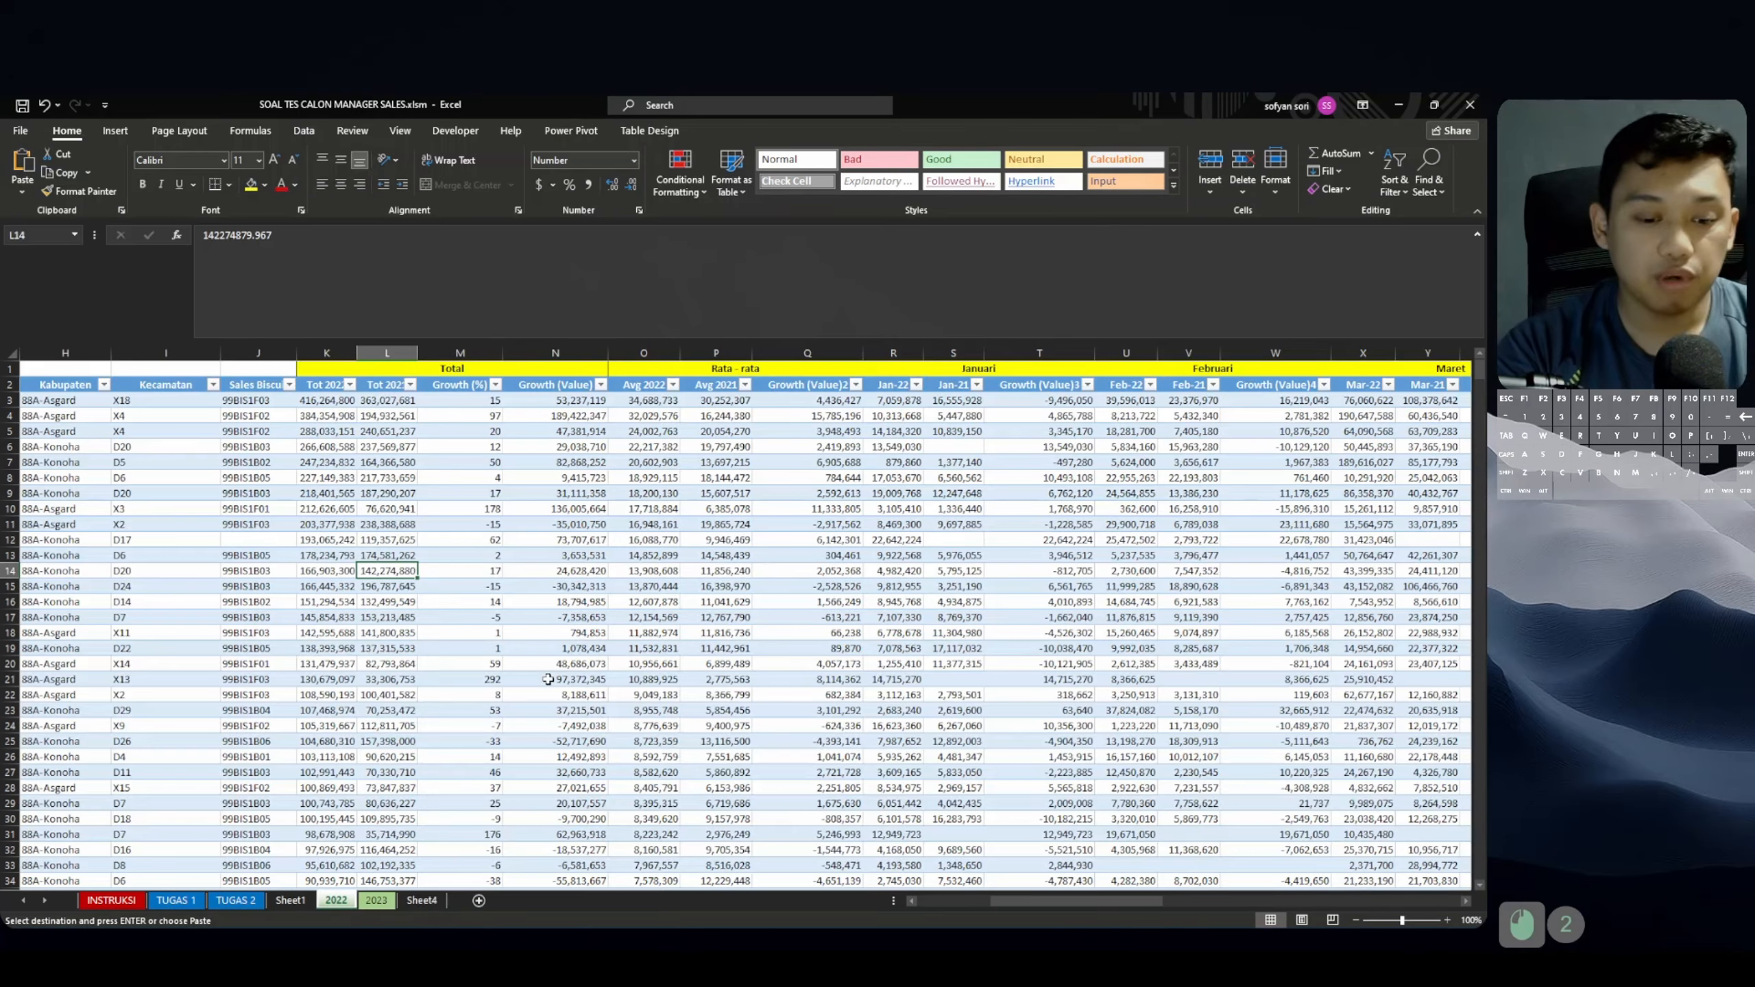
key("ctrl+h")
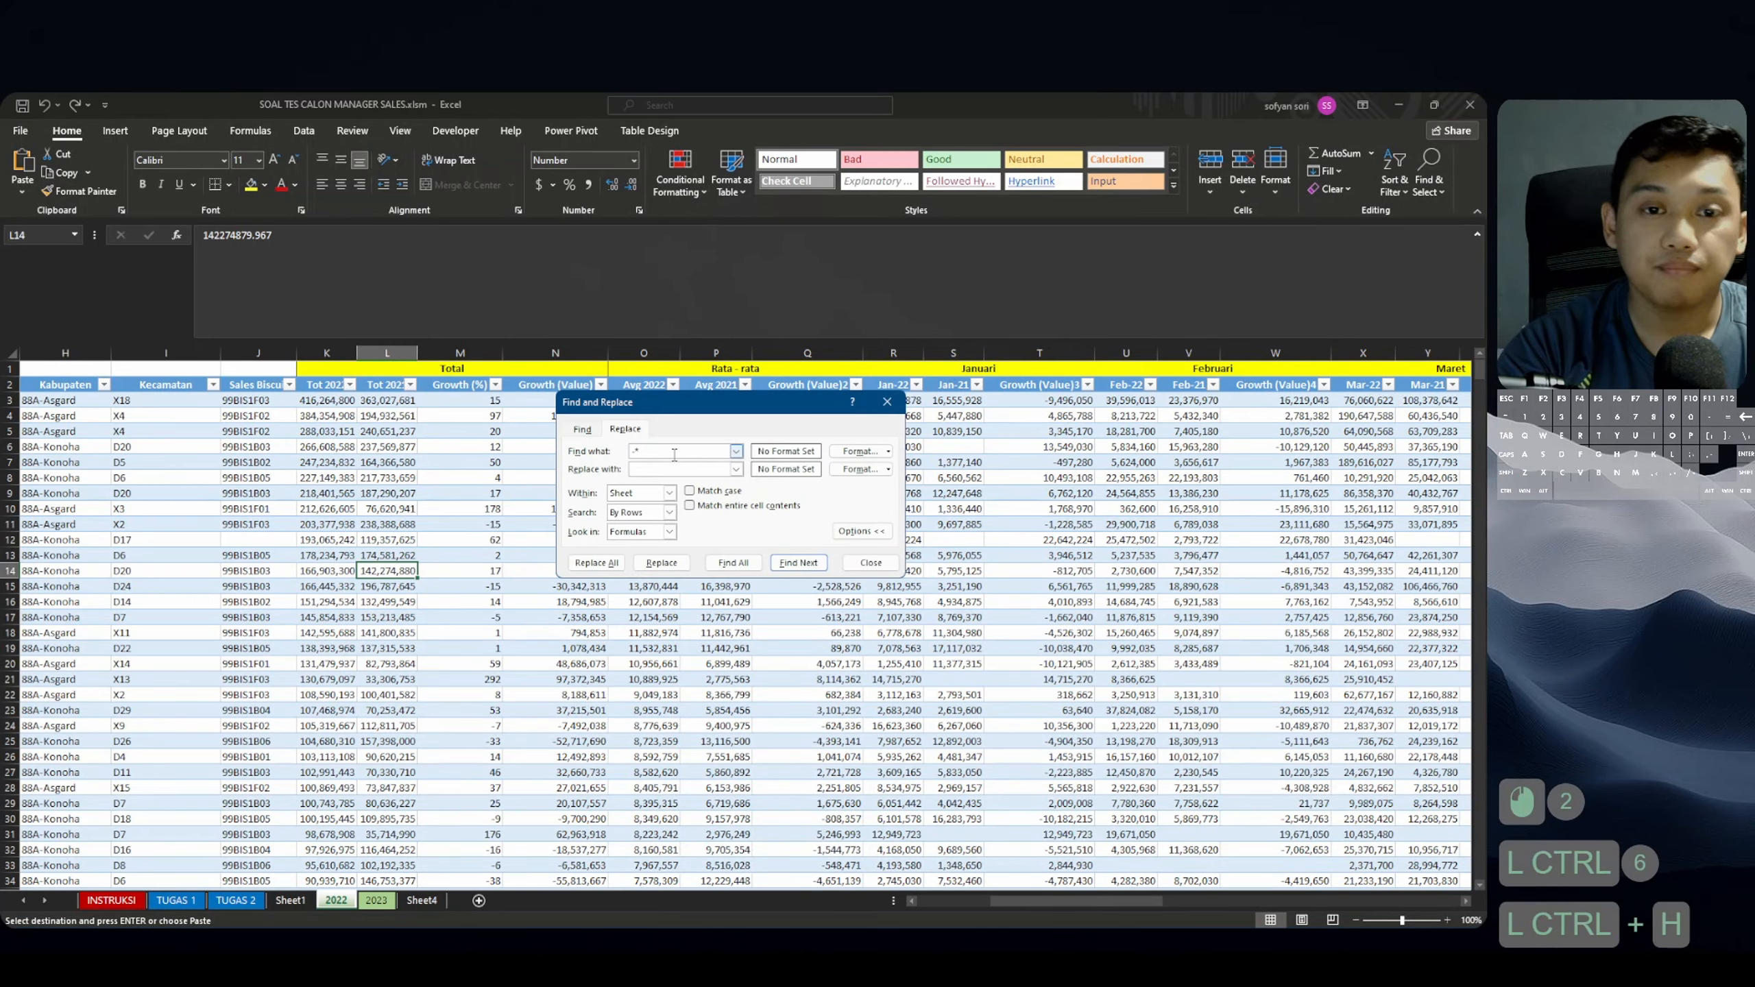
left_click(691, 505)
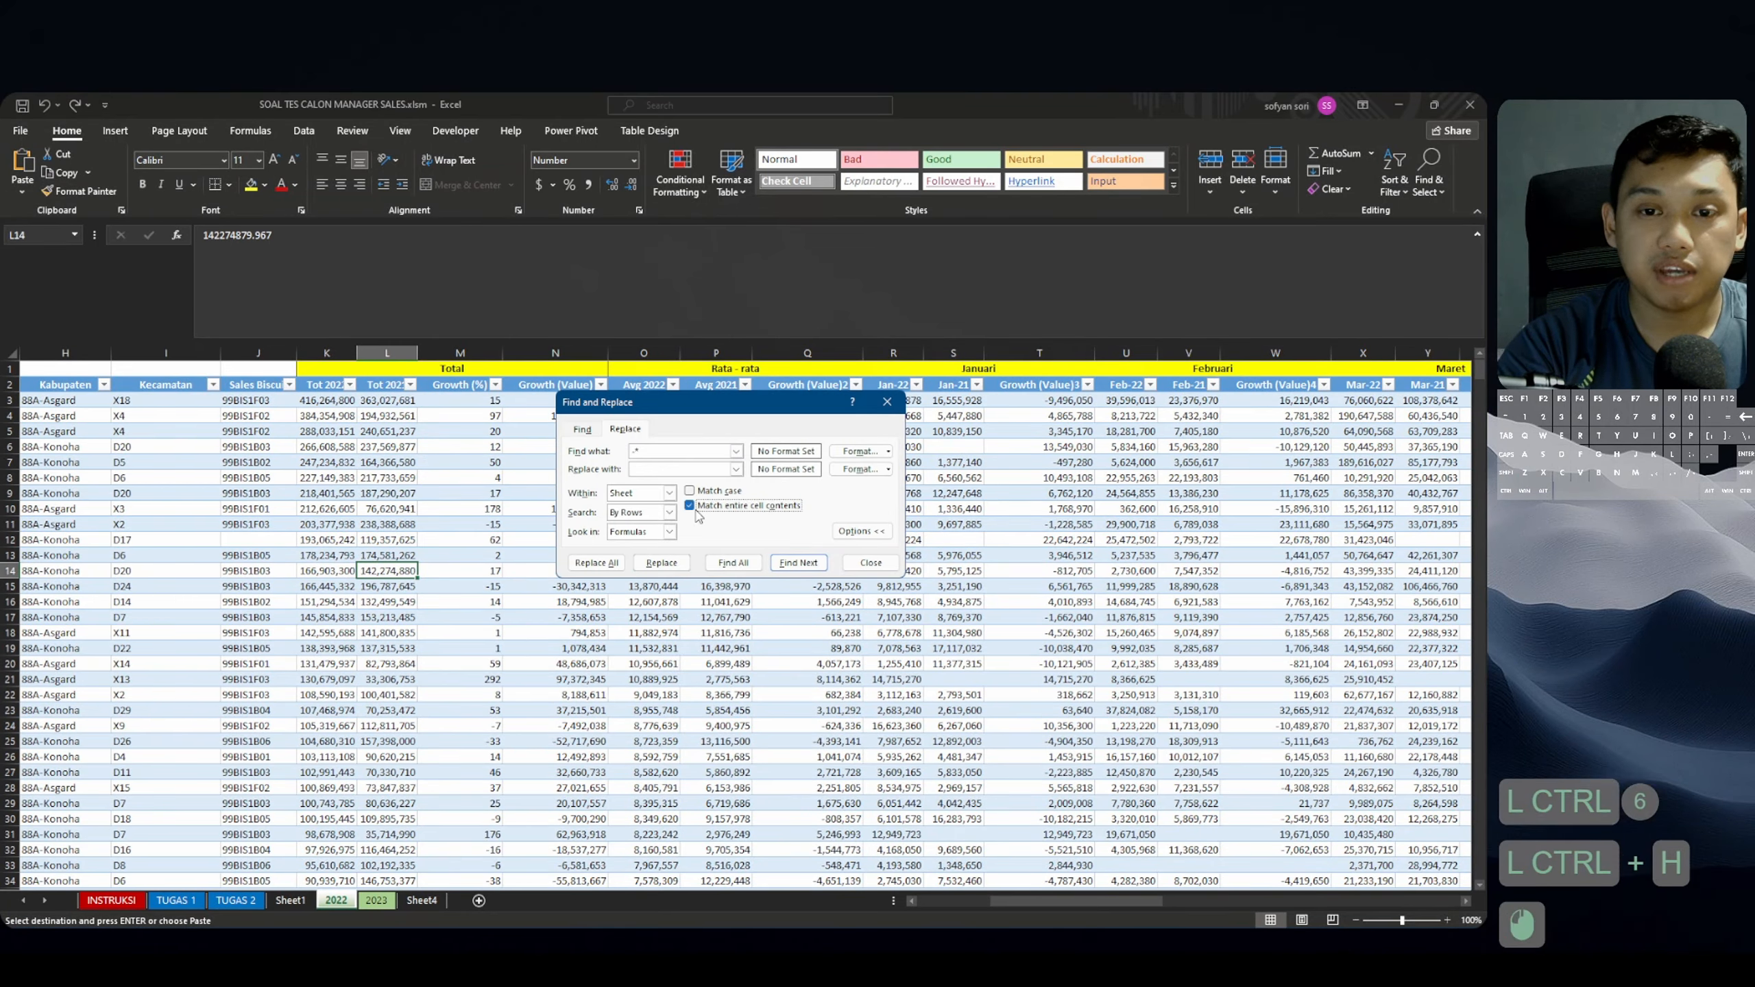
left_click(597, 563)
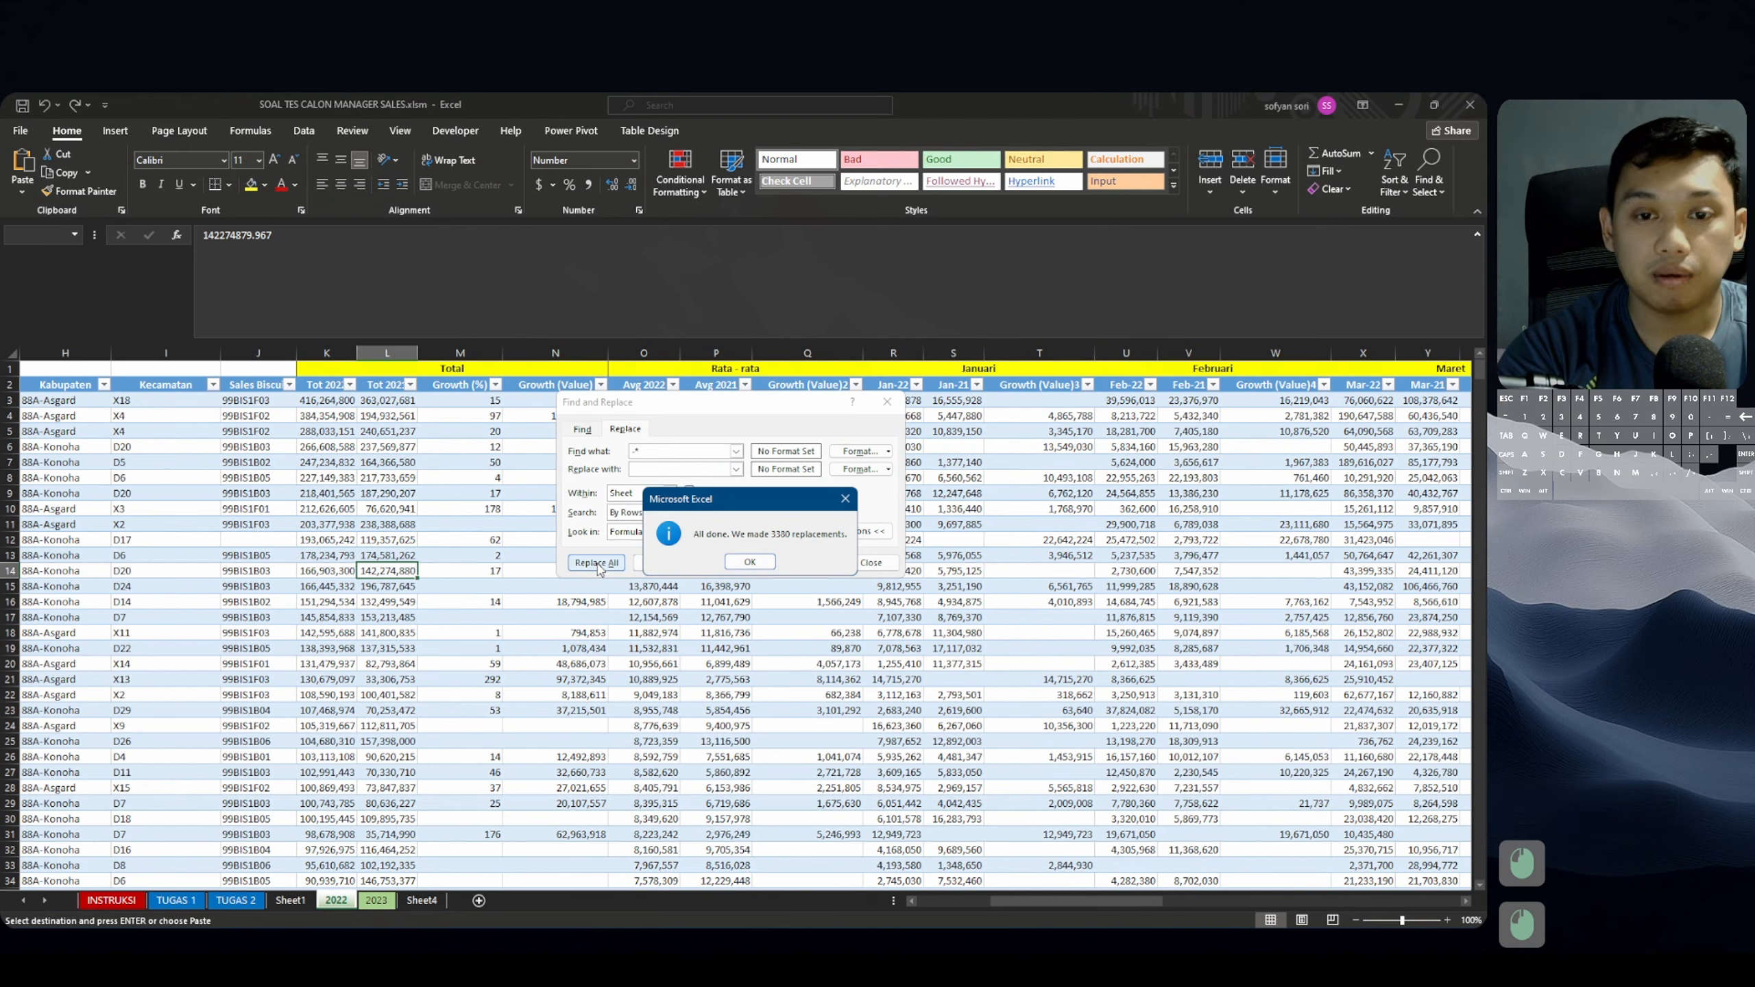
left_click(750, 562)
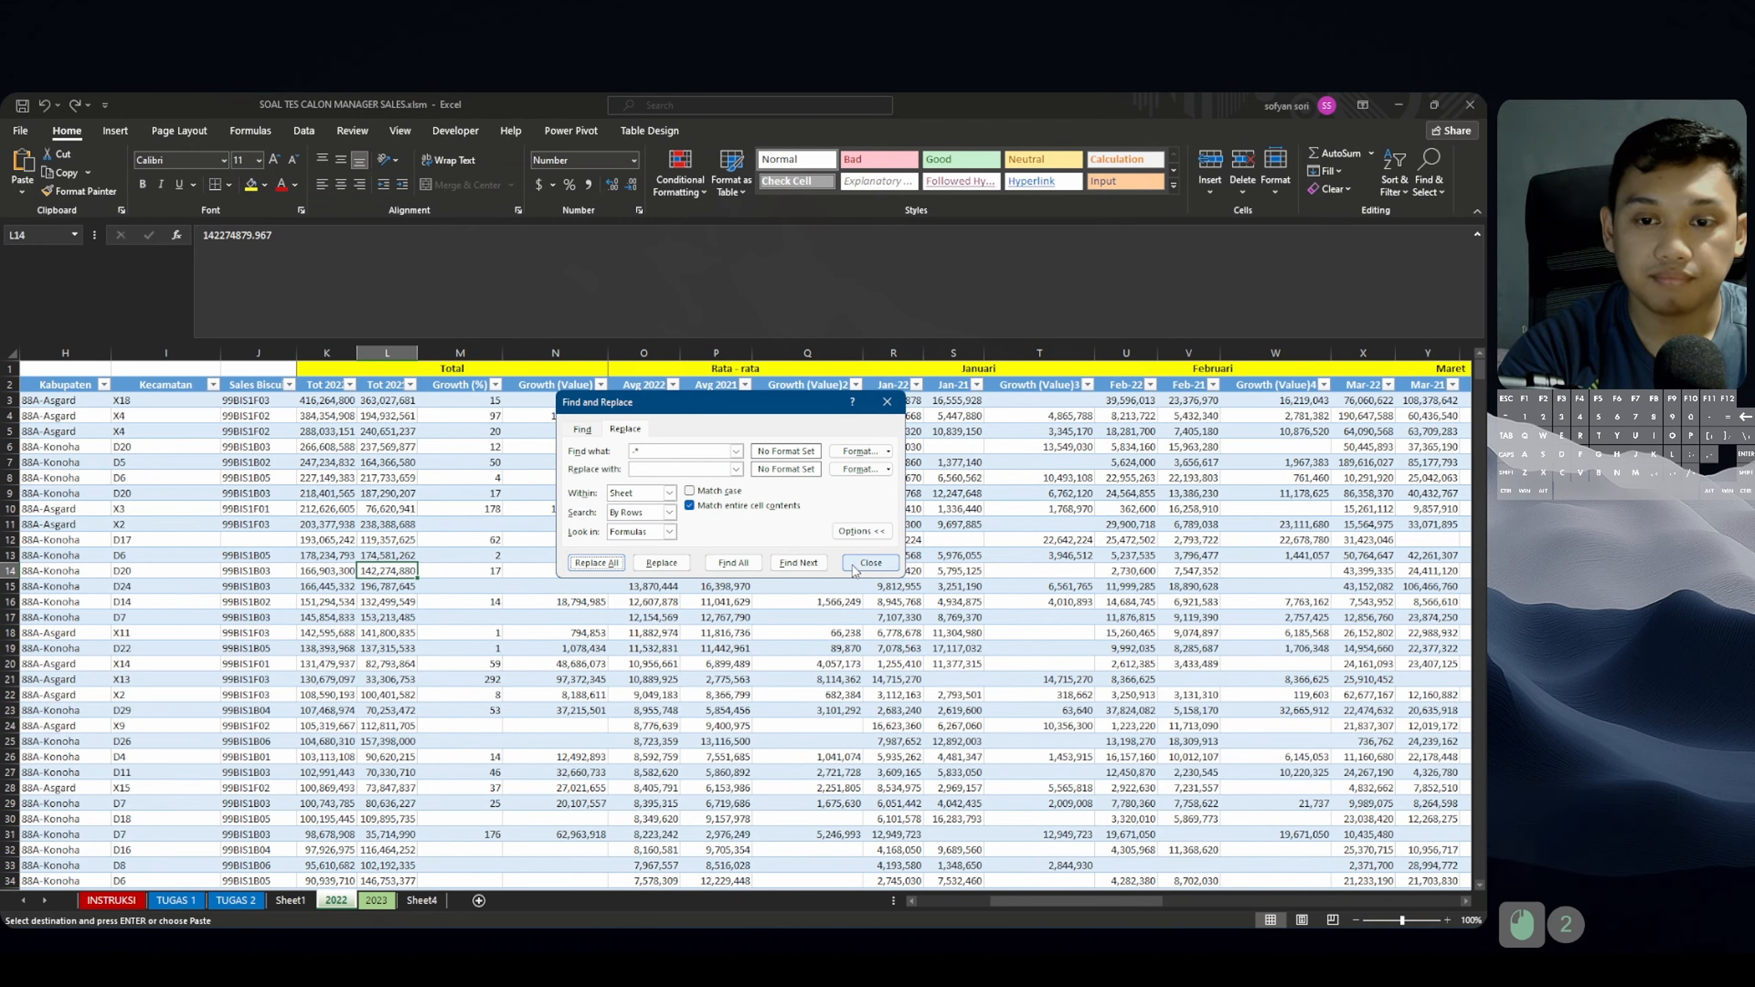
left_click(870, 562)
Replace all -* values on the 2023 sheet with blanks, matching entire cell contents, and close Find and Replace.
left_click(376, 900)
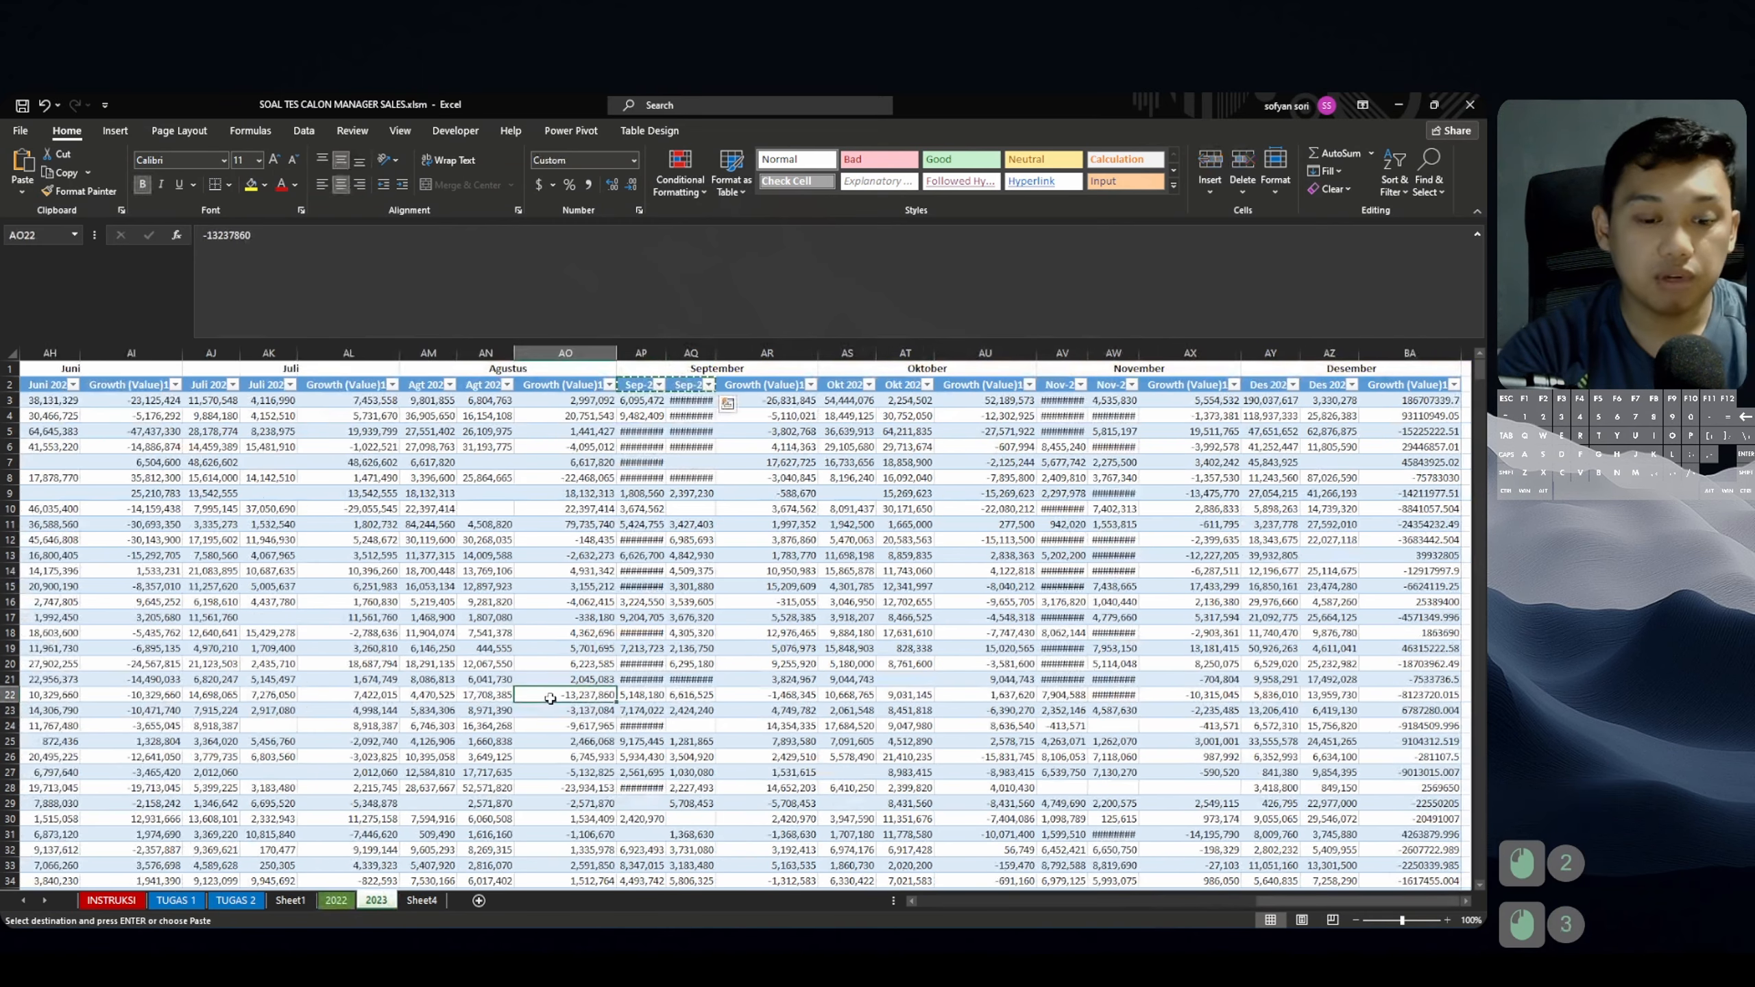
key("ctrl+f")
left_click(623, 446)
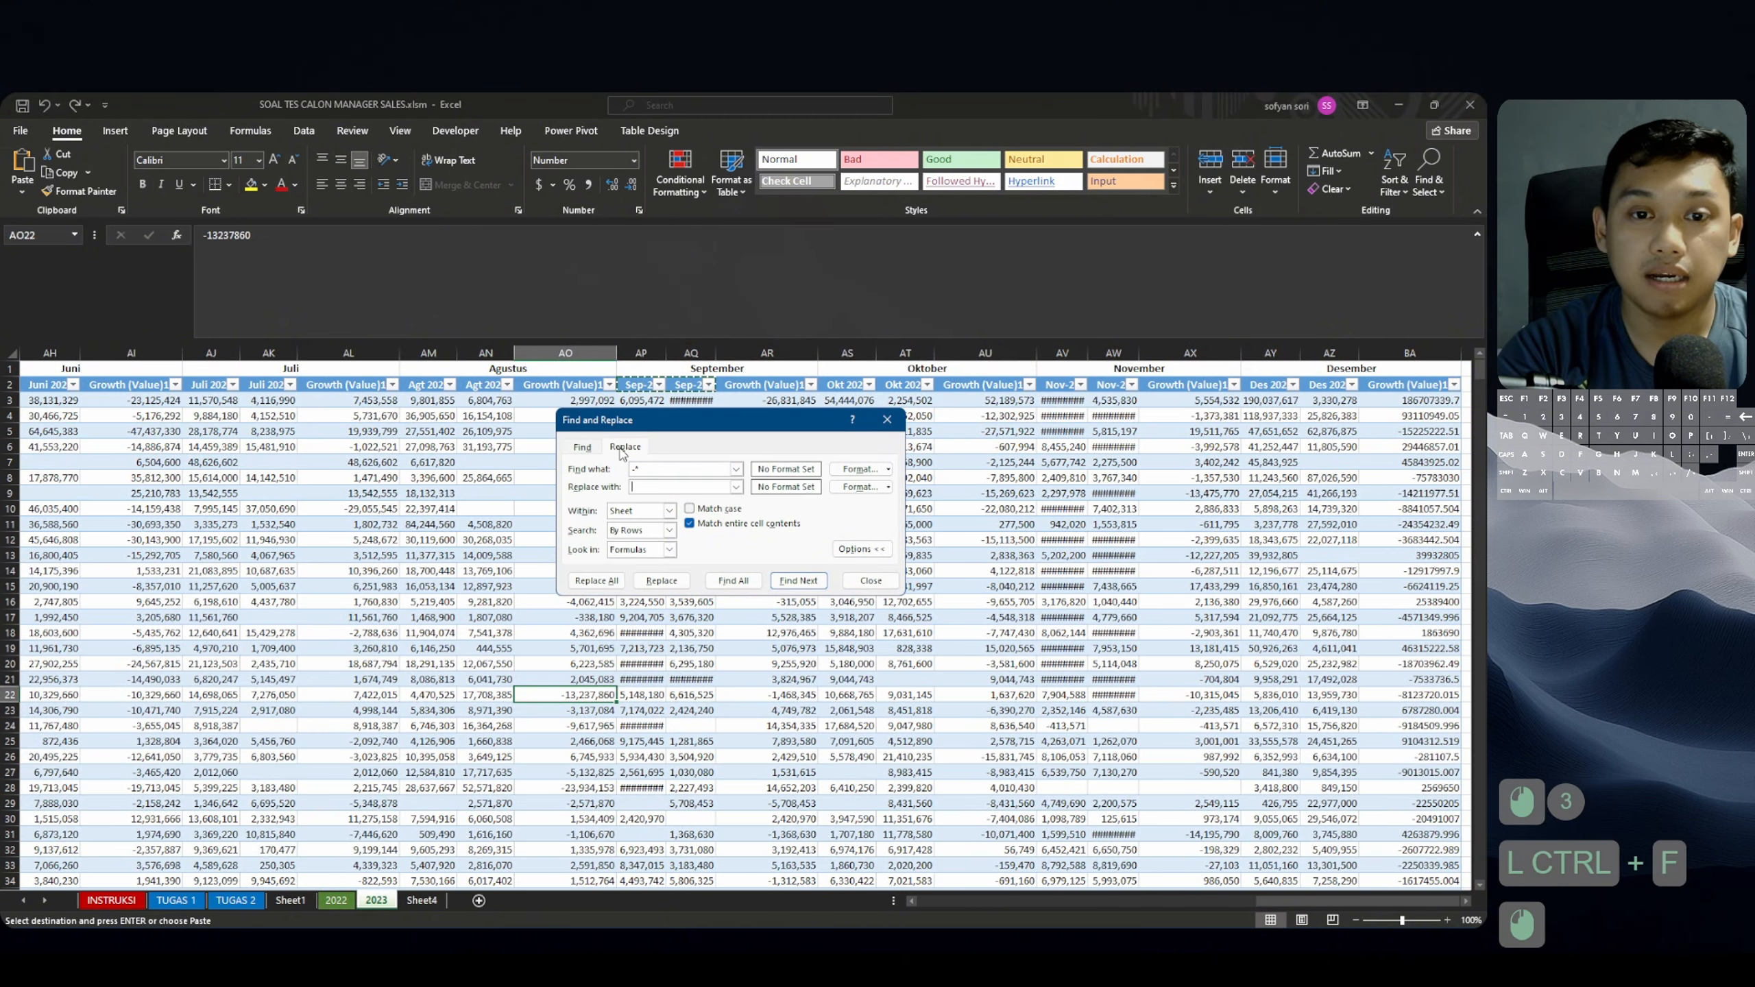
left_click(617, 580)
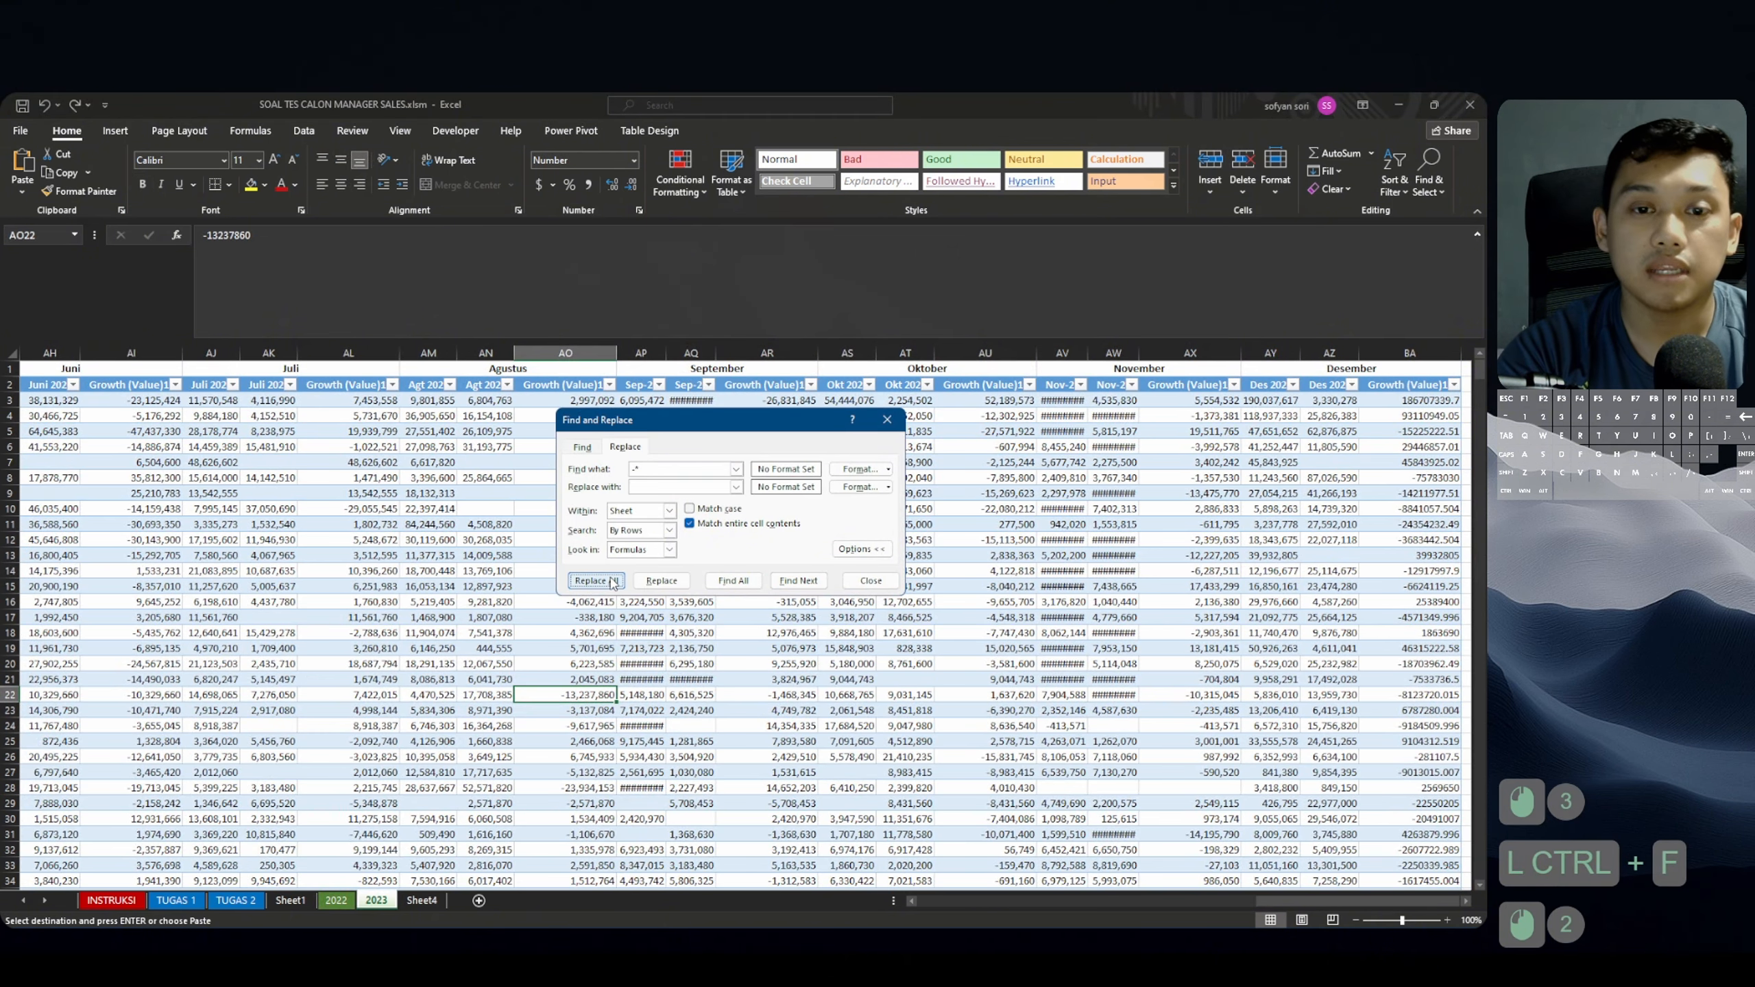
left_click(751, 561)
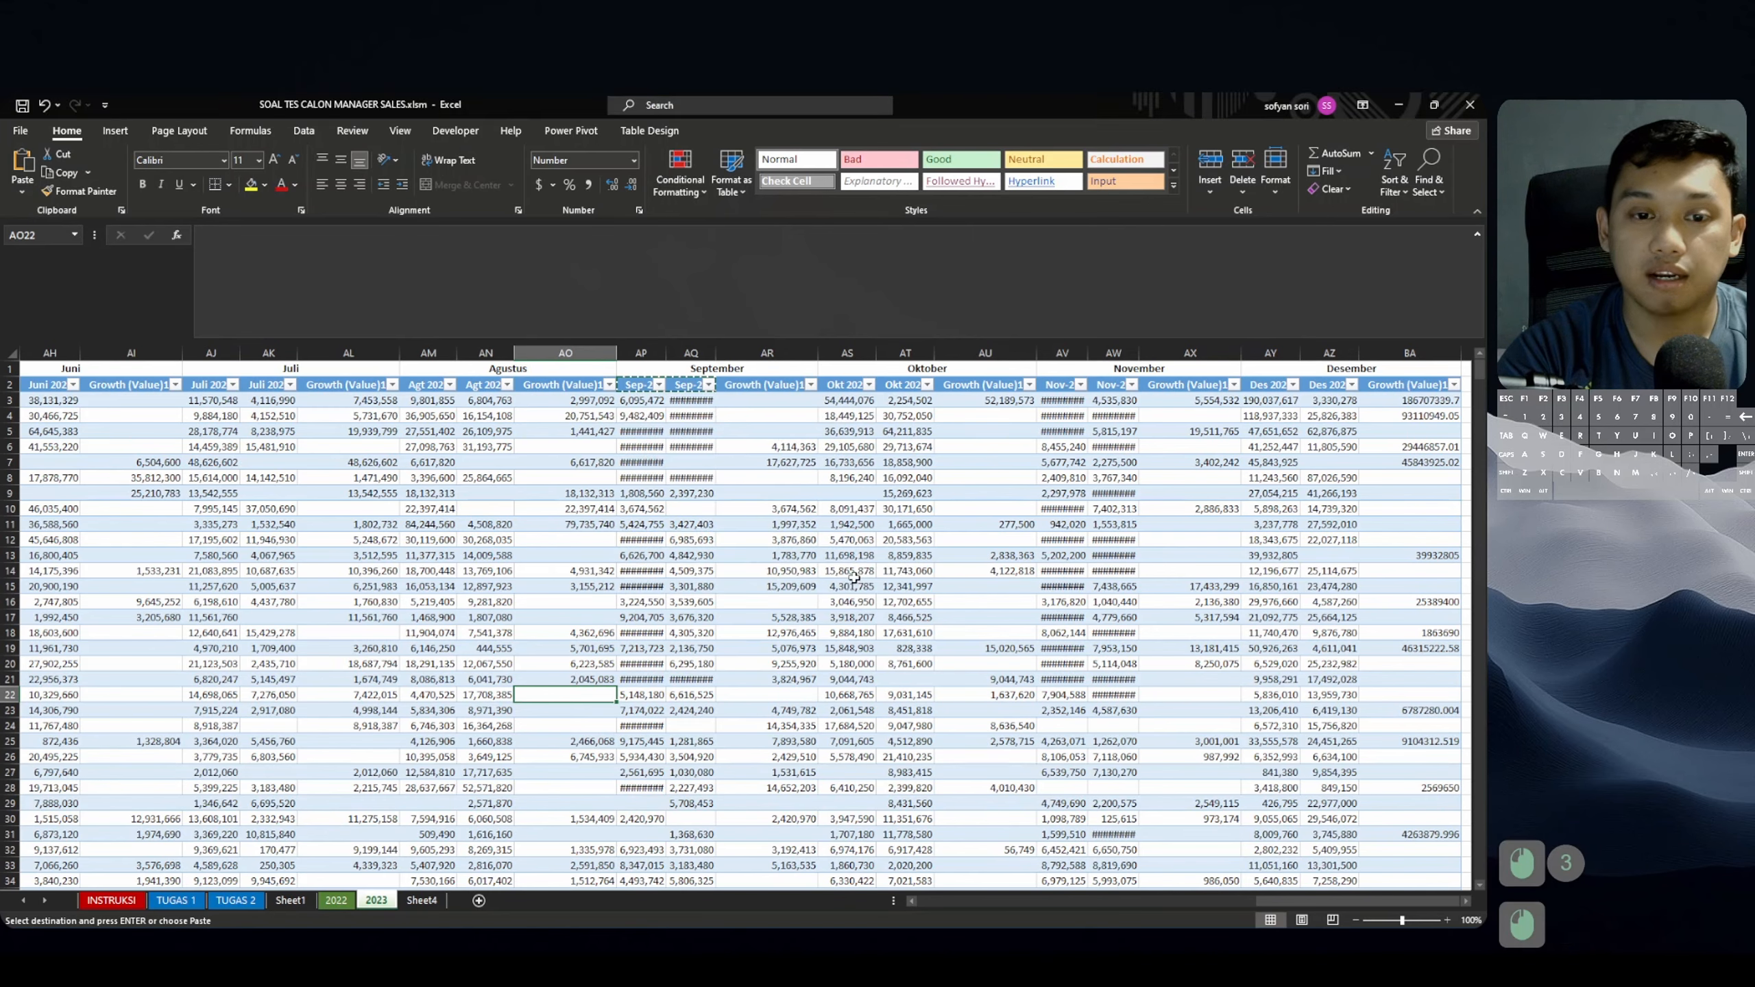
left_click(857, 584)
Refresh all pivot tables on Sheet1 to load the cleaned sales data.
left_click(290, 900)
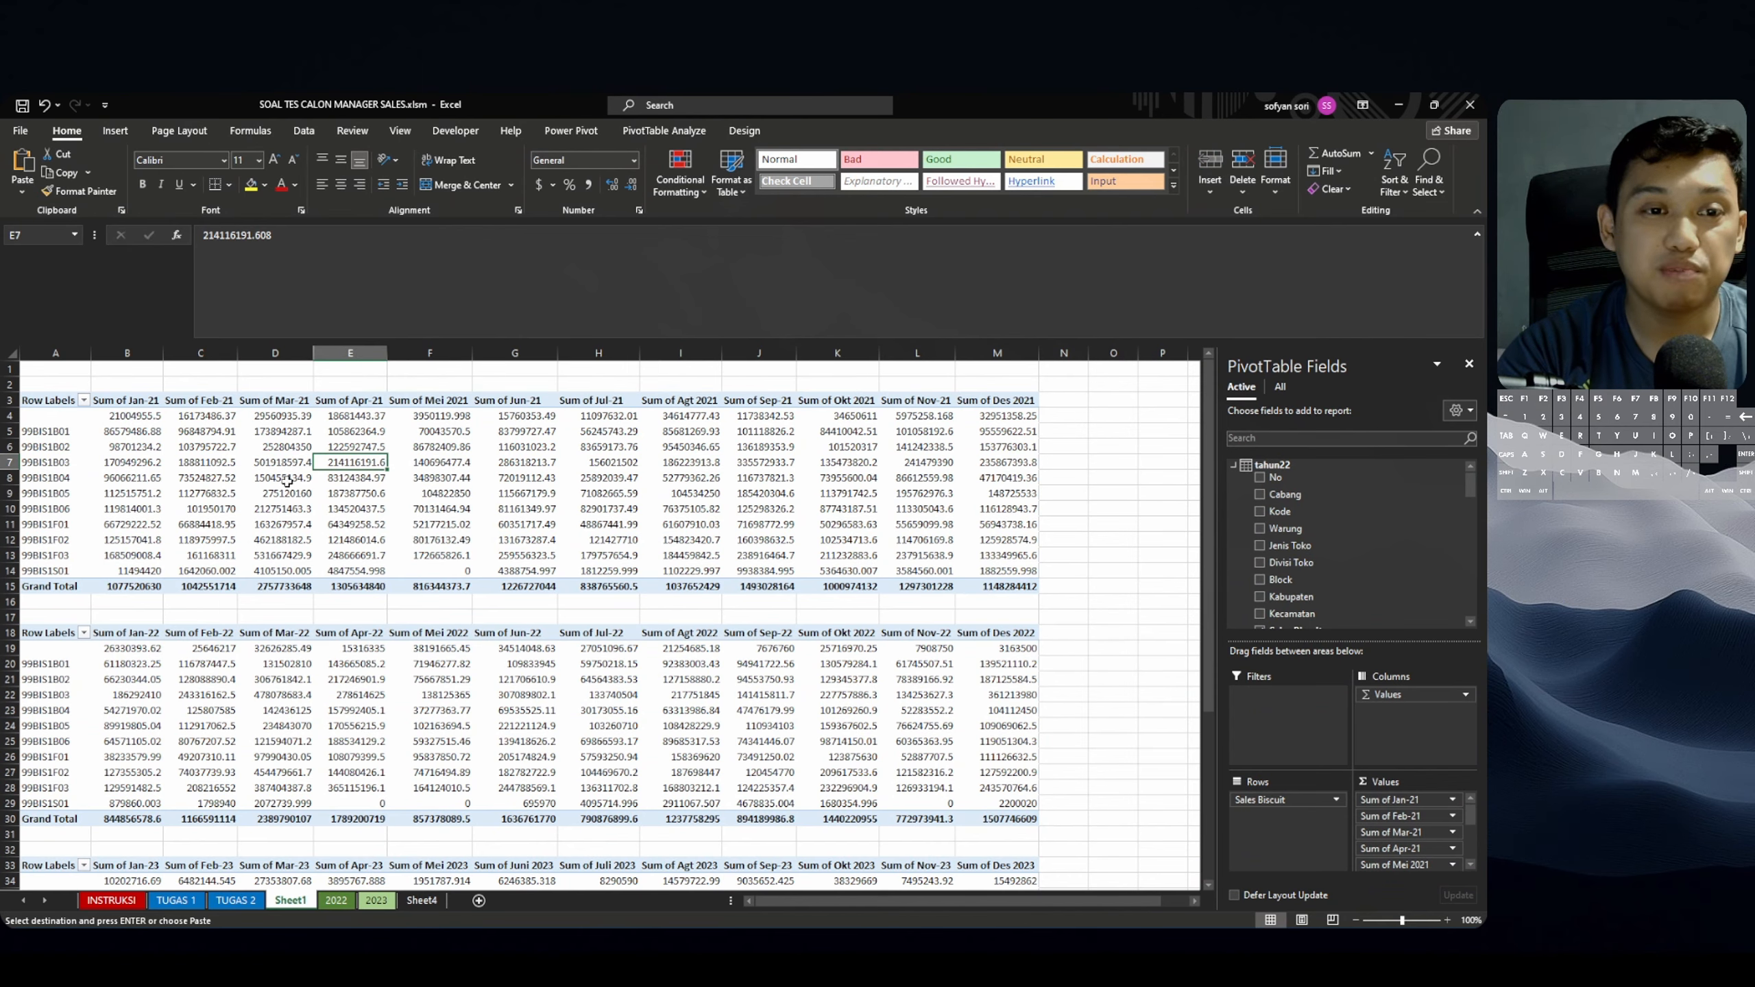
scroll(428, 643, "down", 2)
scroll(442, 615, "up", 4)
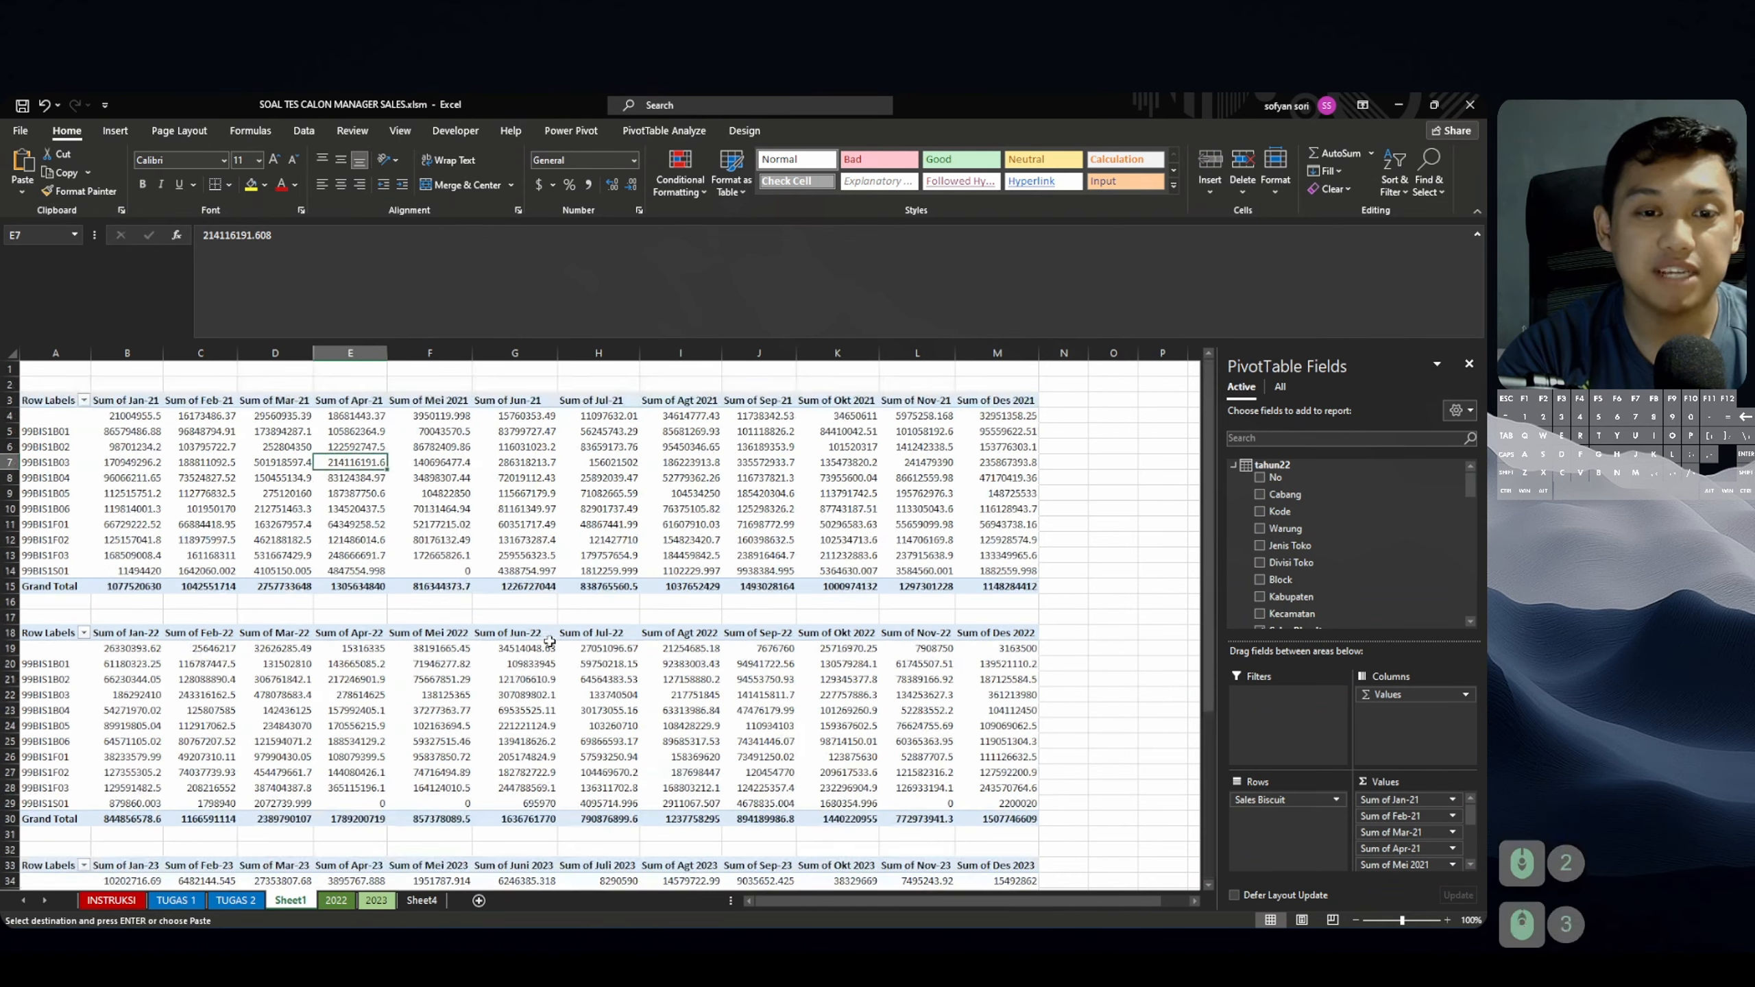
left_click(251, 482)
left_click(652, 133)
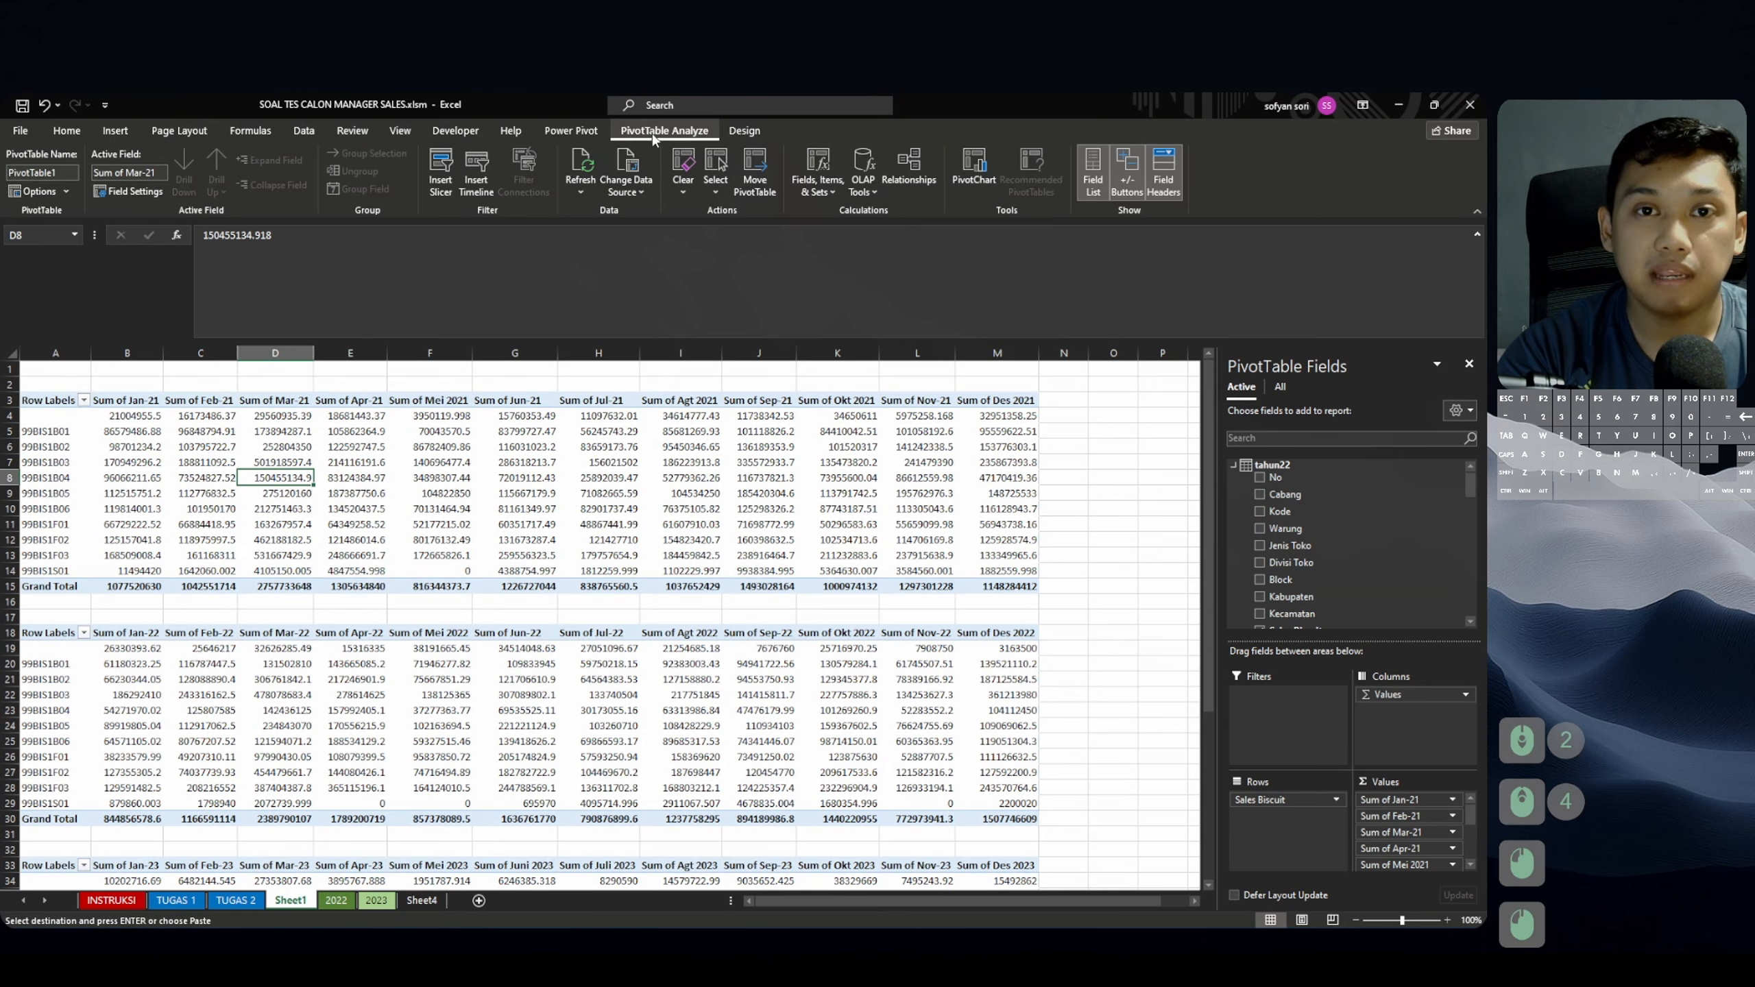
left_click(590, 191)
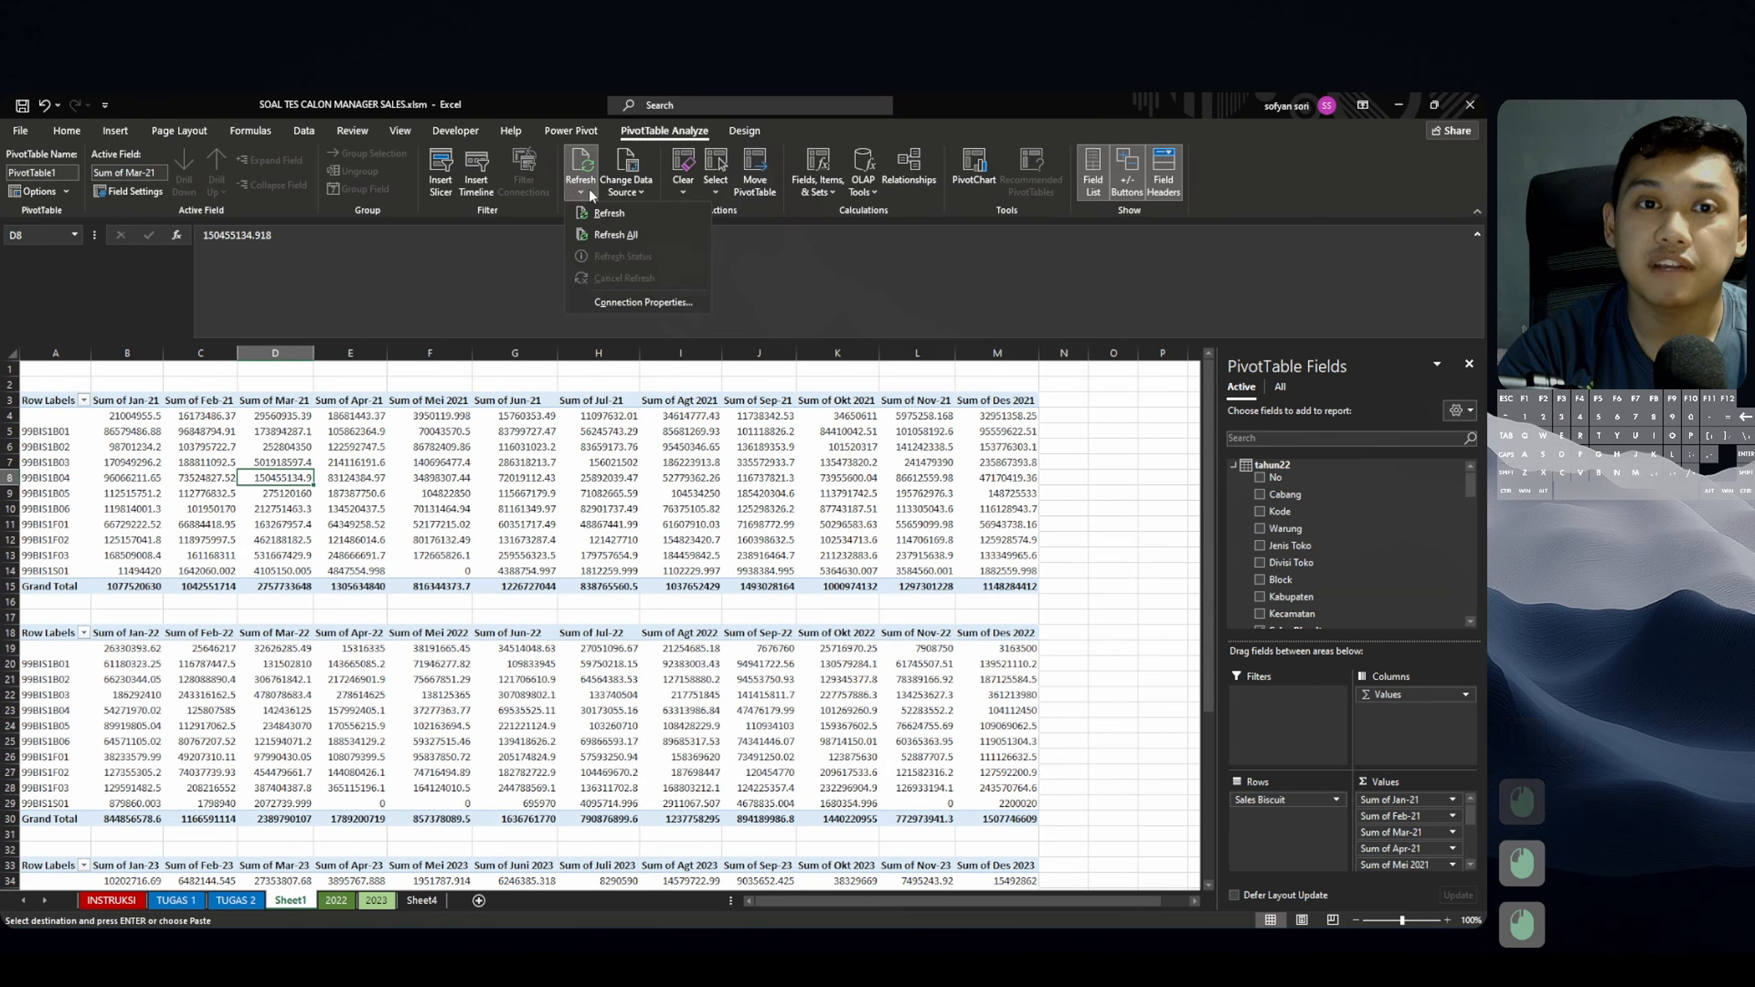
left_click(603, 235)
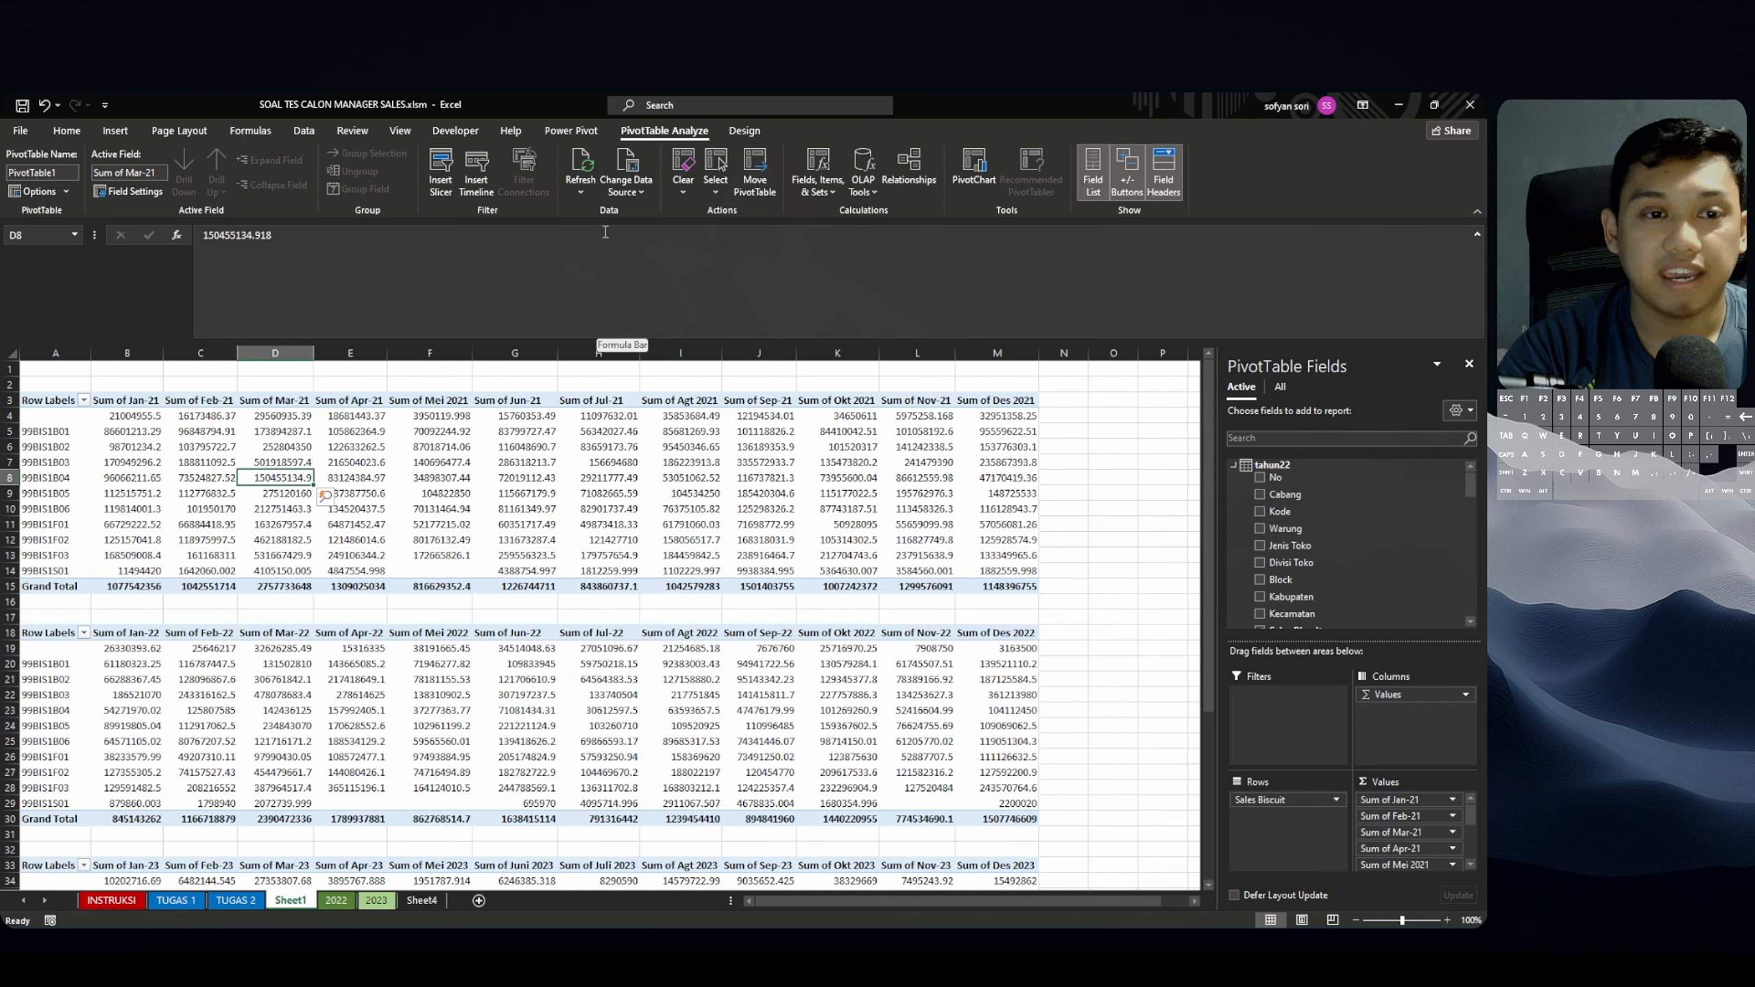
left_click(130, 493)
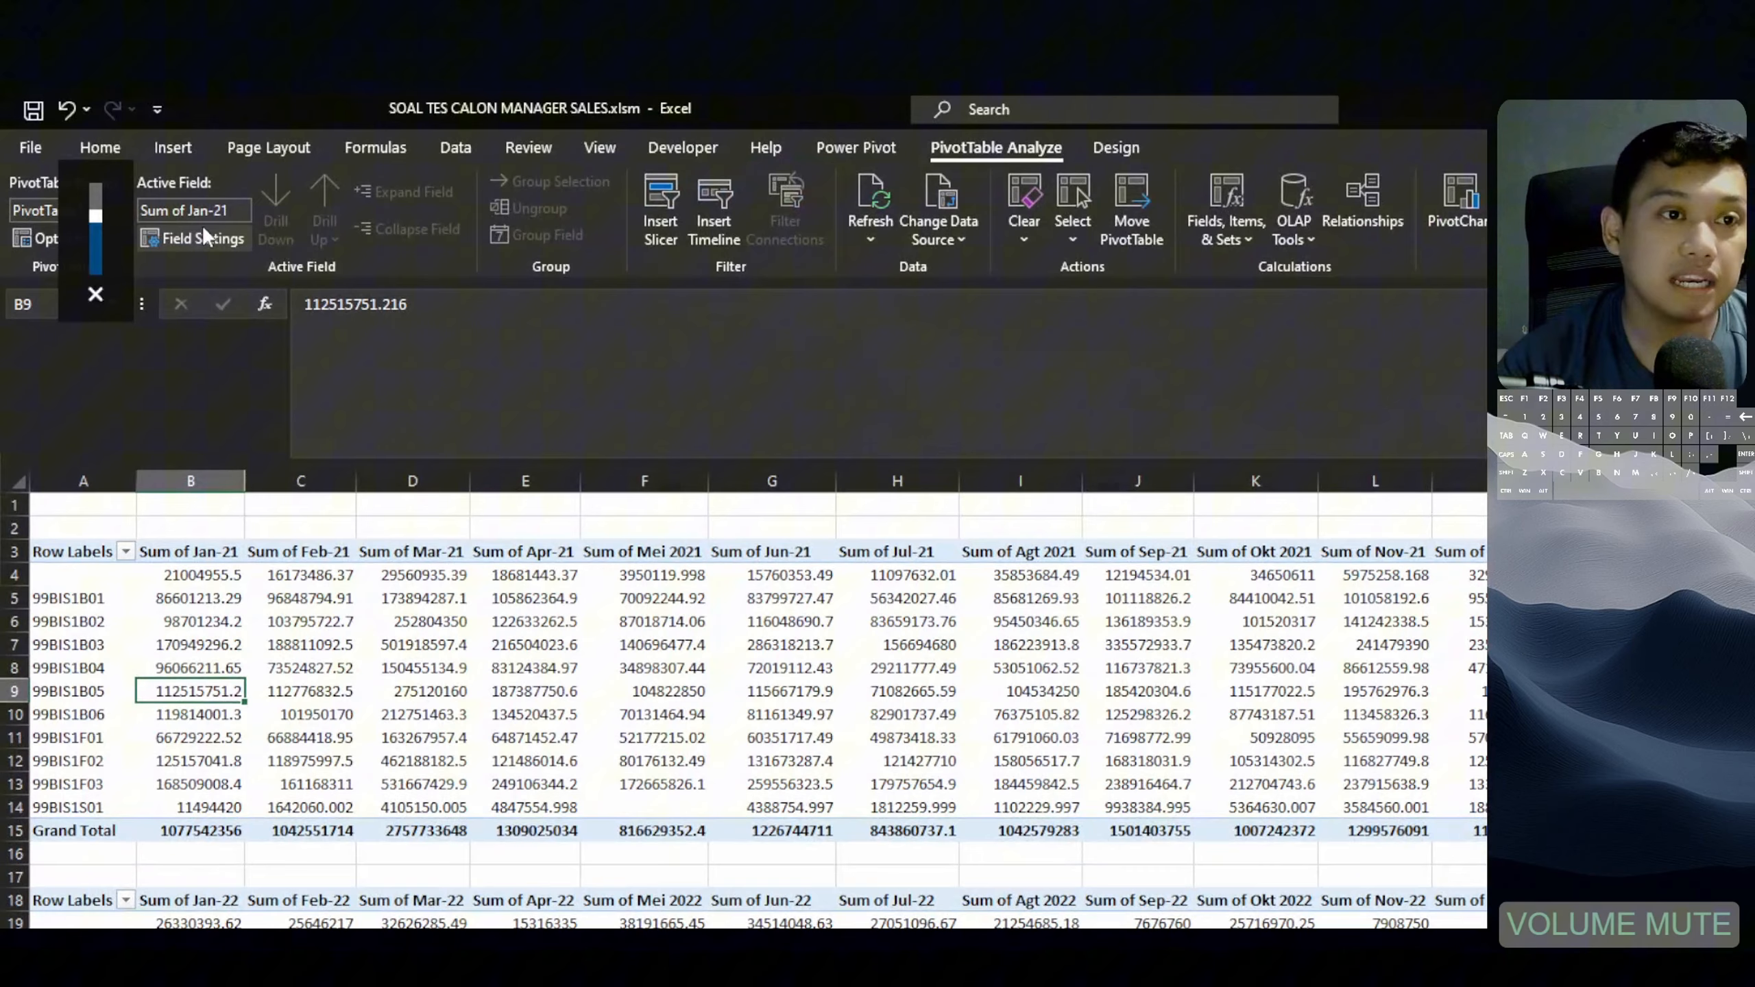
left_click(135, 190)
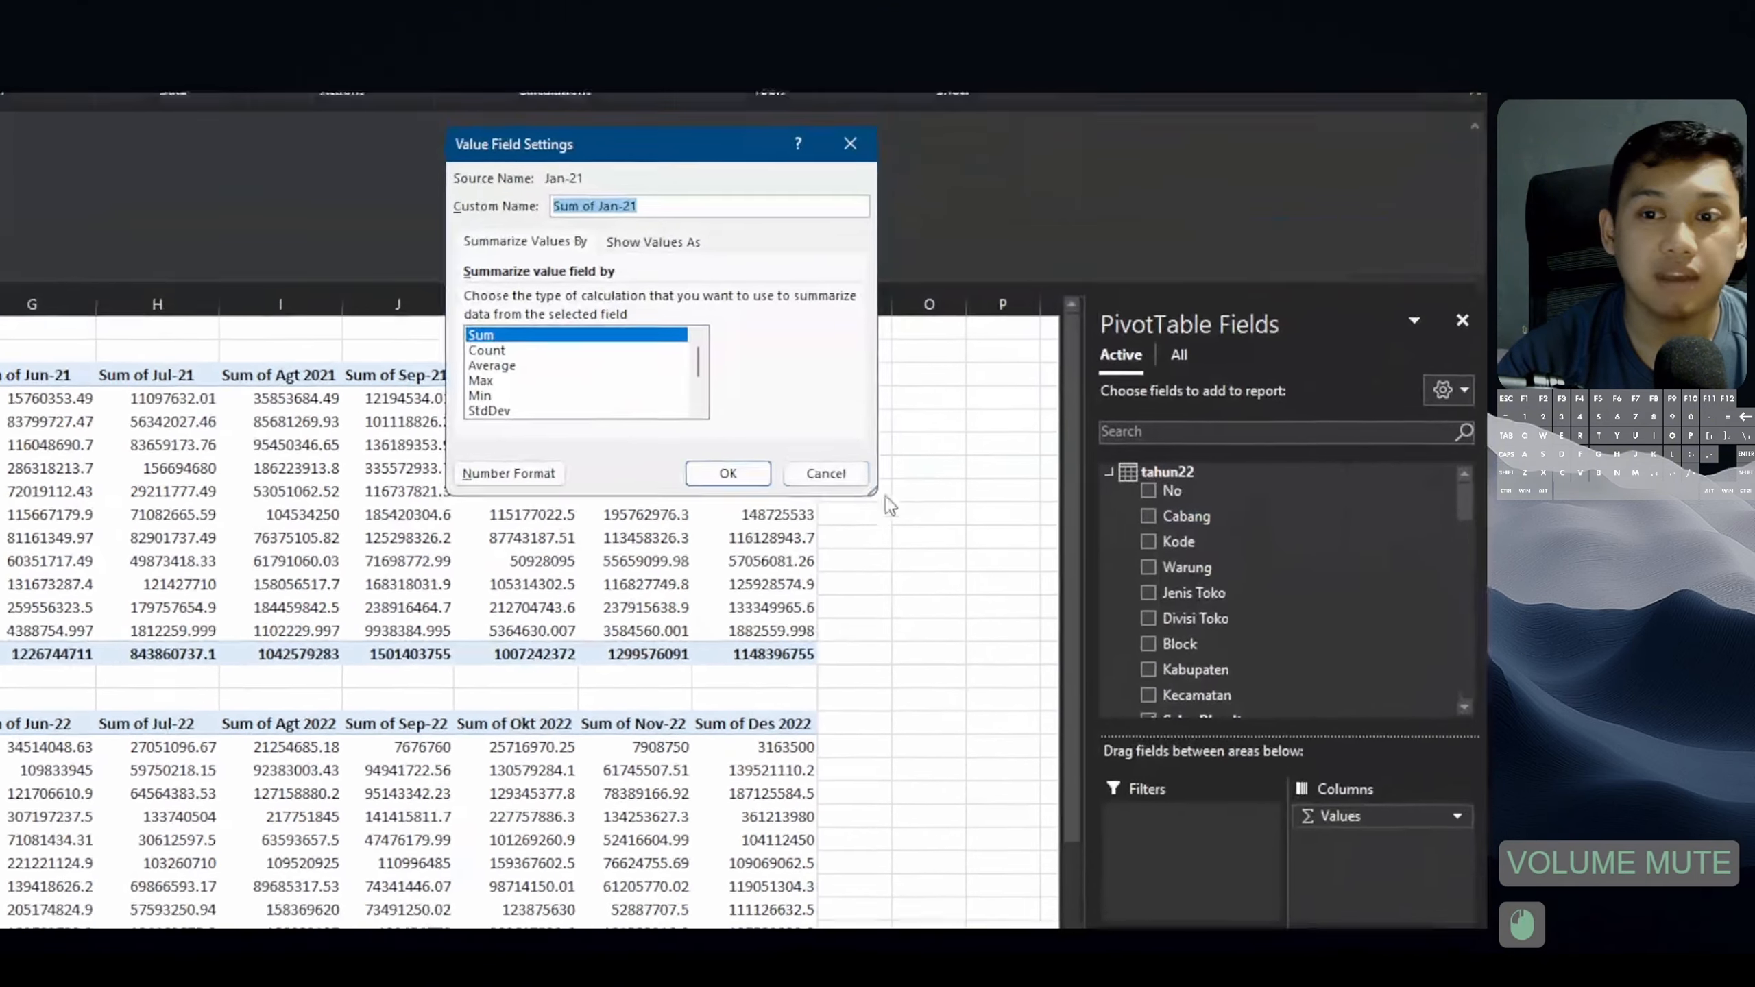
left_click(1458, 650)
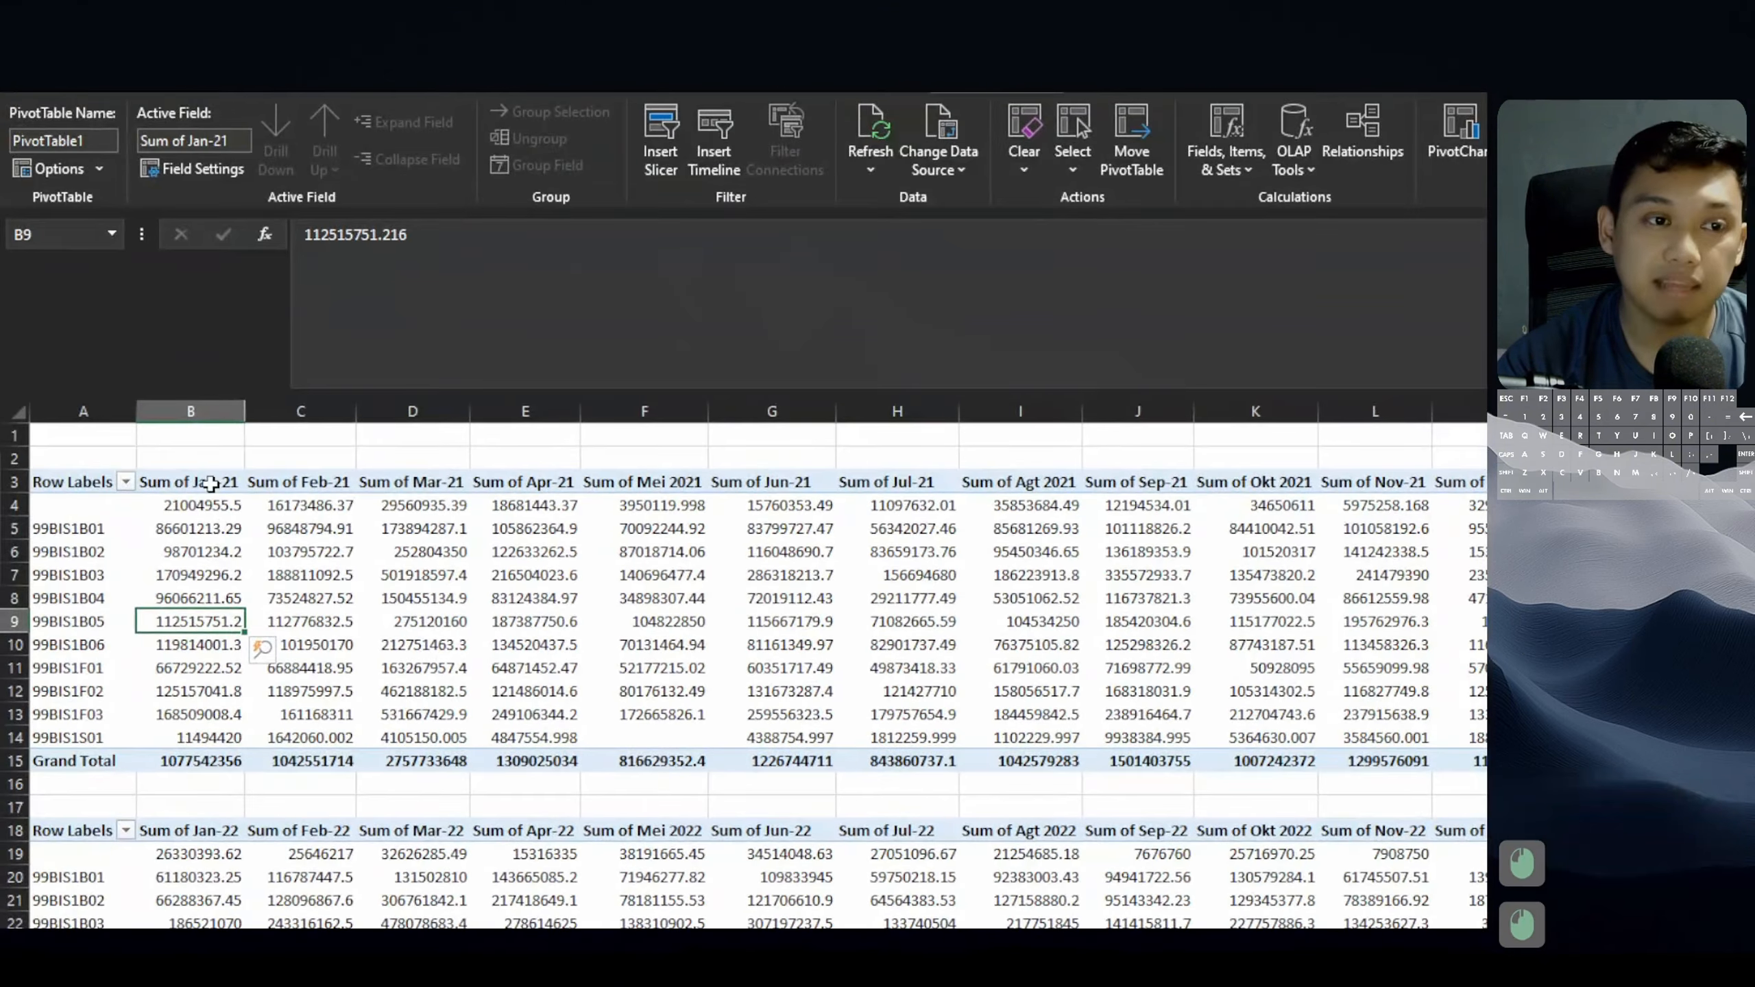
Change the Jan-21 value field in the 2021 pivot table to summarize by Count.
left_click_drag(210, 484, 199, 570)
left_click(198, 658)
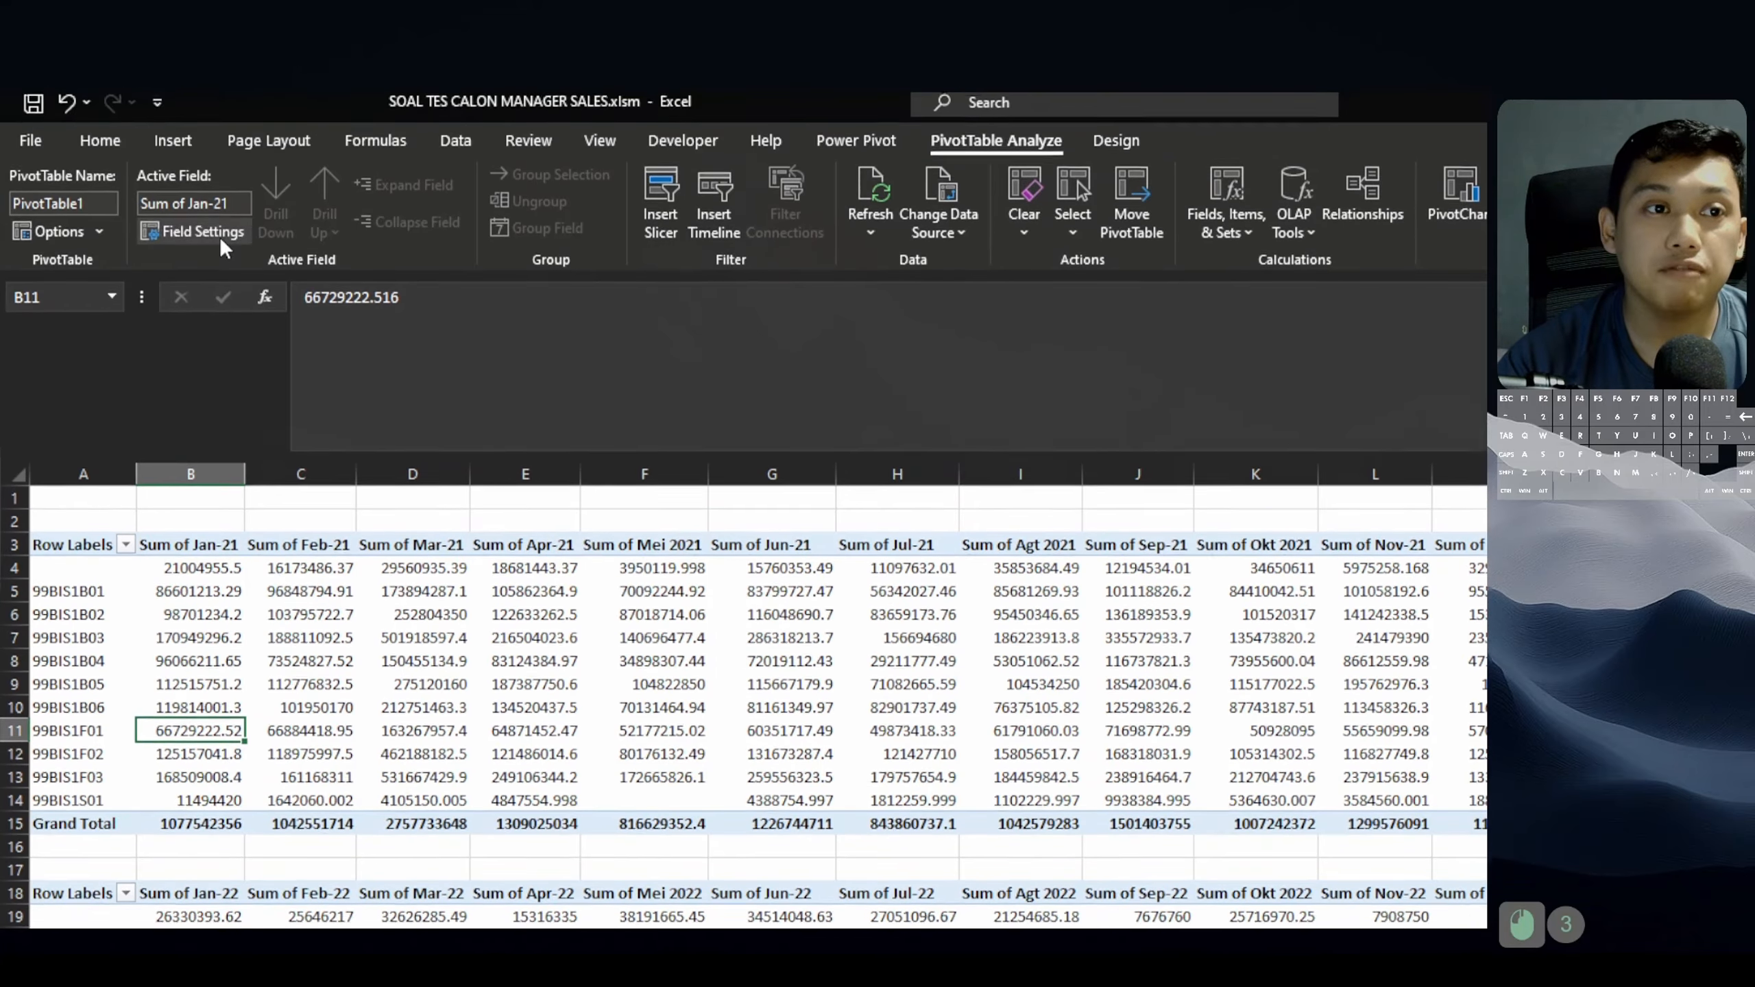
left_click(207, 171)
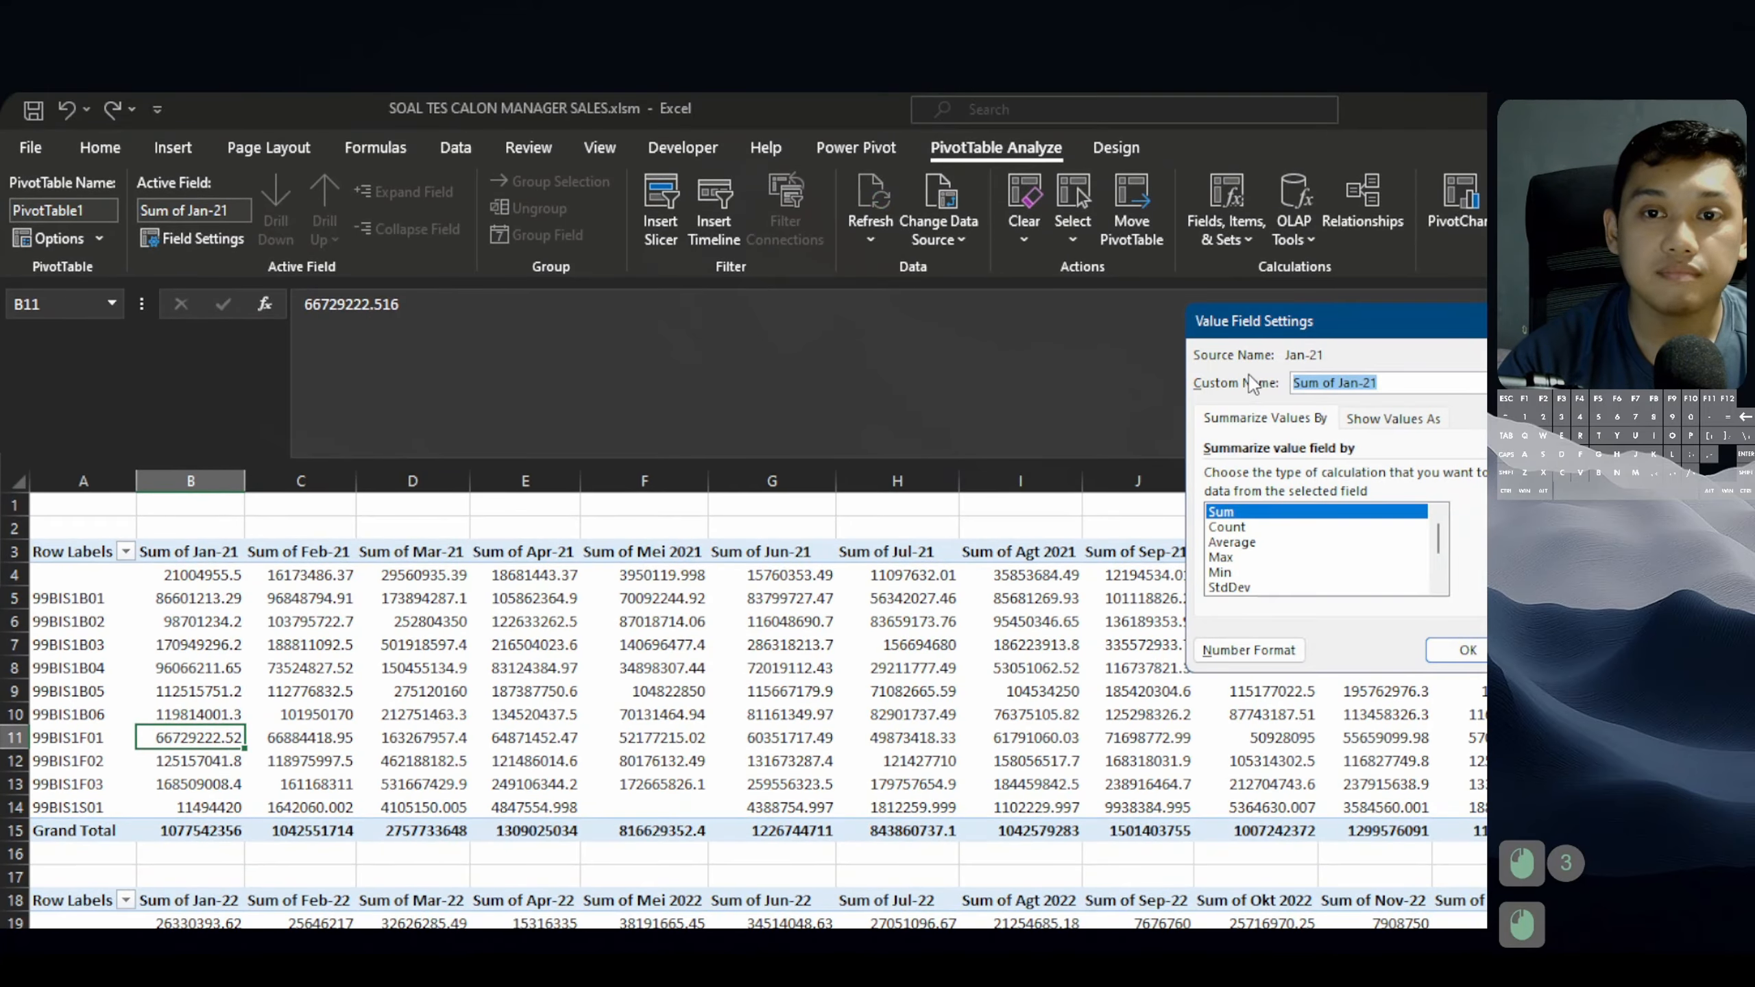
left_click(1252, 526)
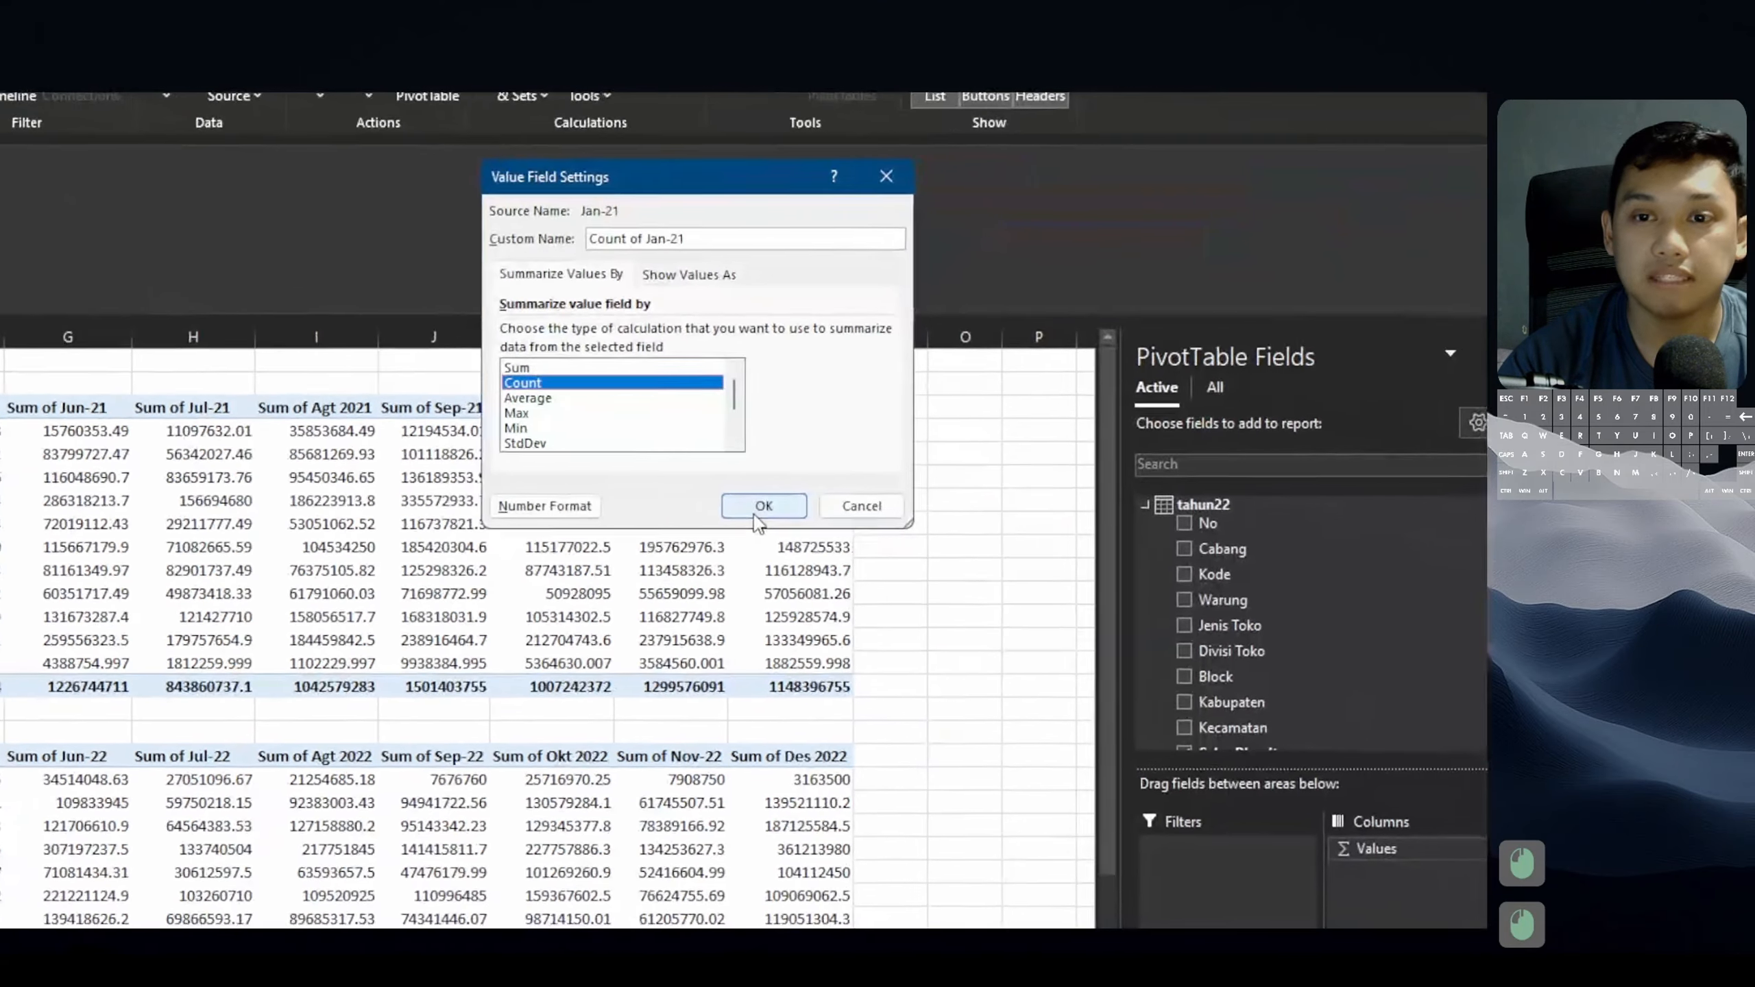
left_click(1313, 628)
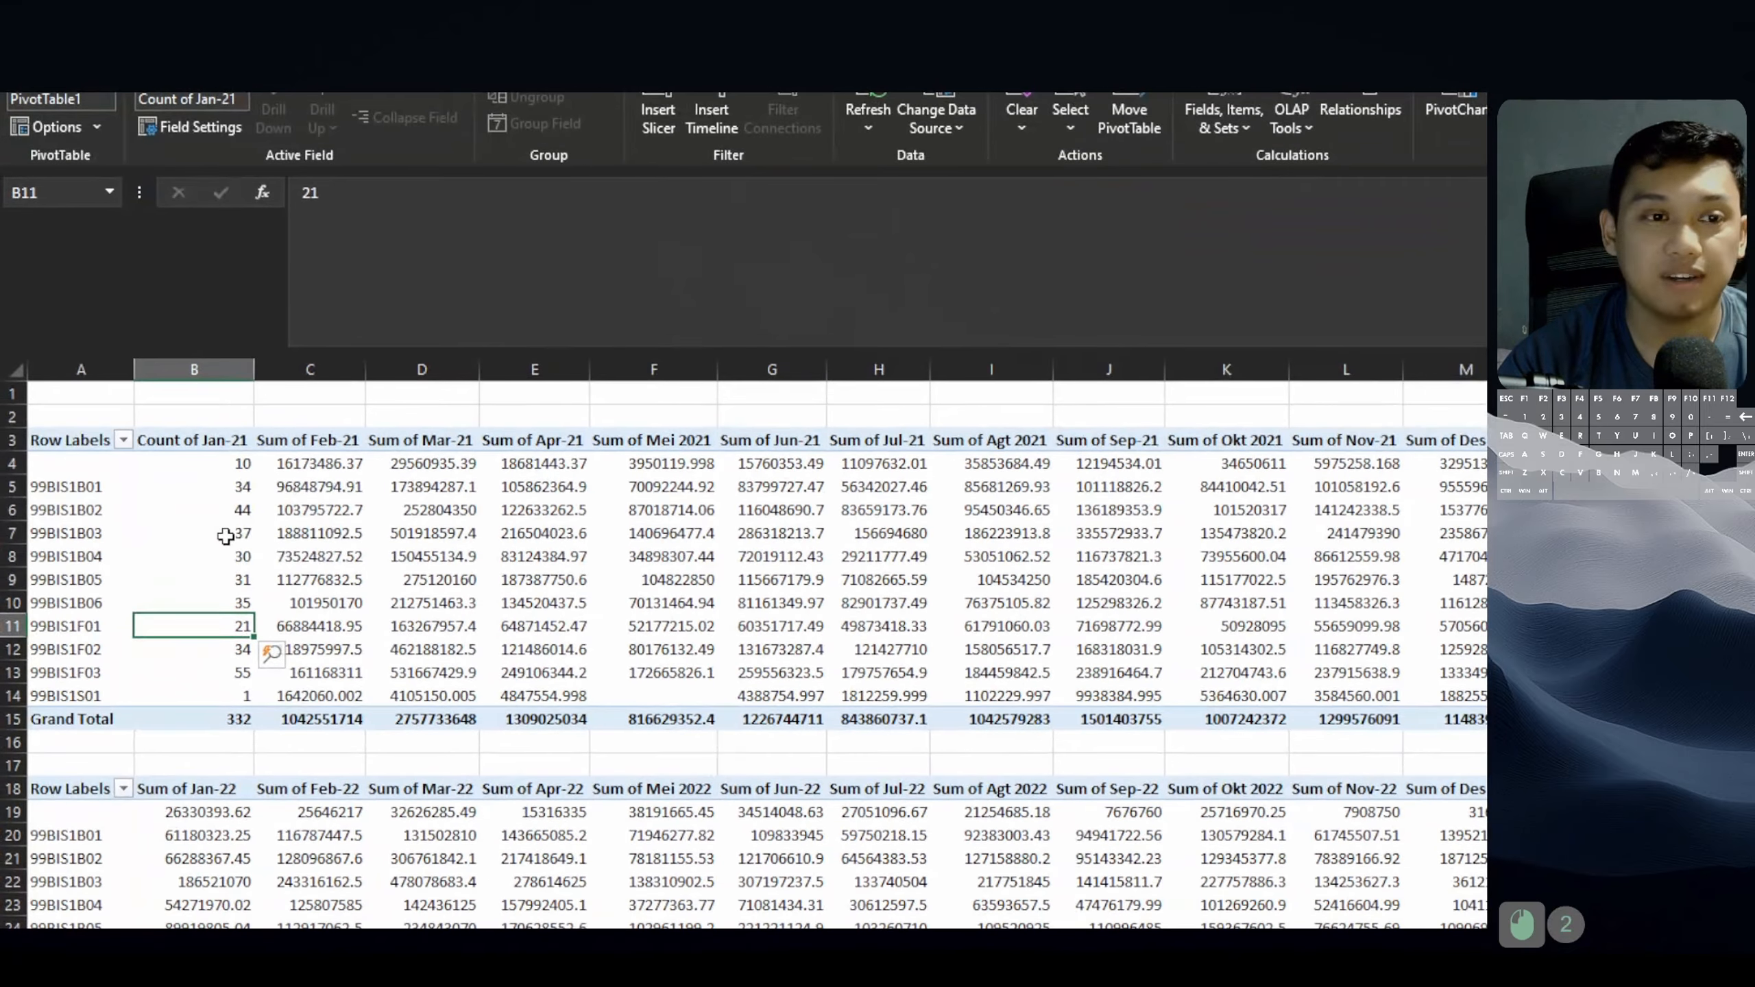
Change the Feb-21 value field in the 2021 pivot table to summarize by Count.
left_click(276, 536)
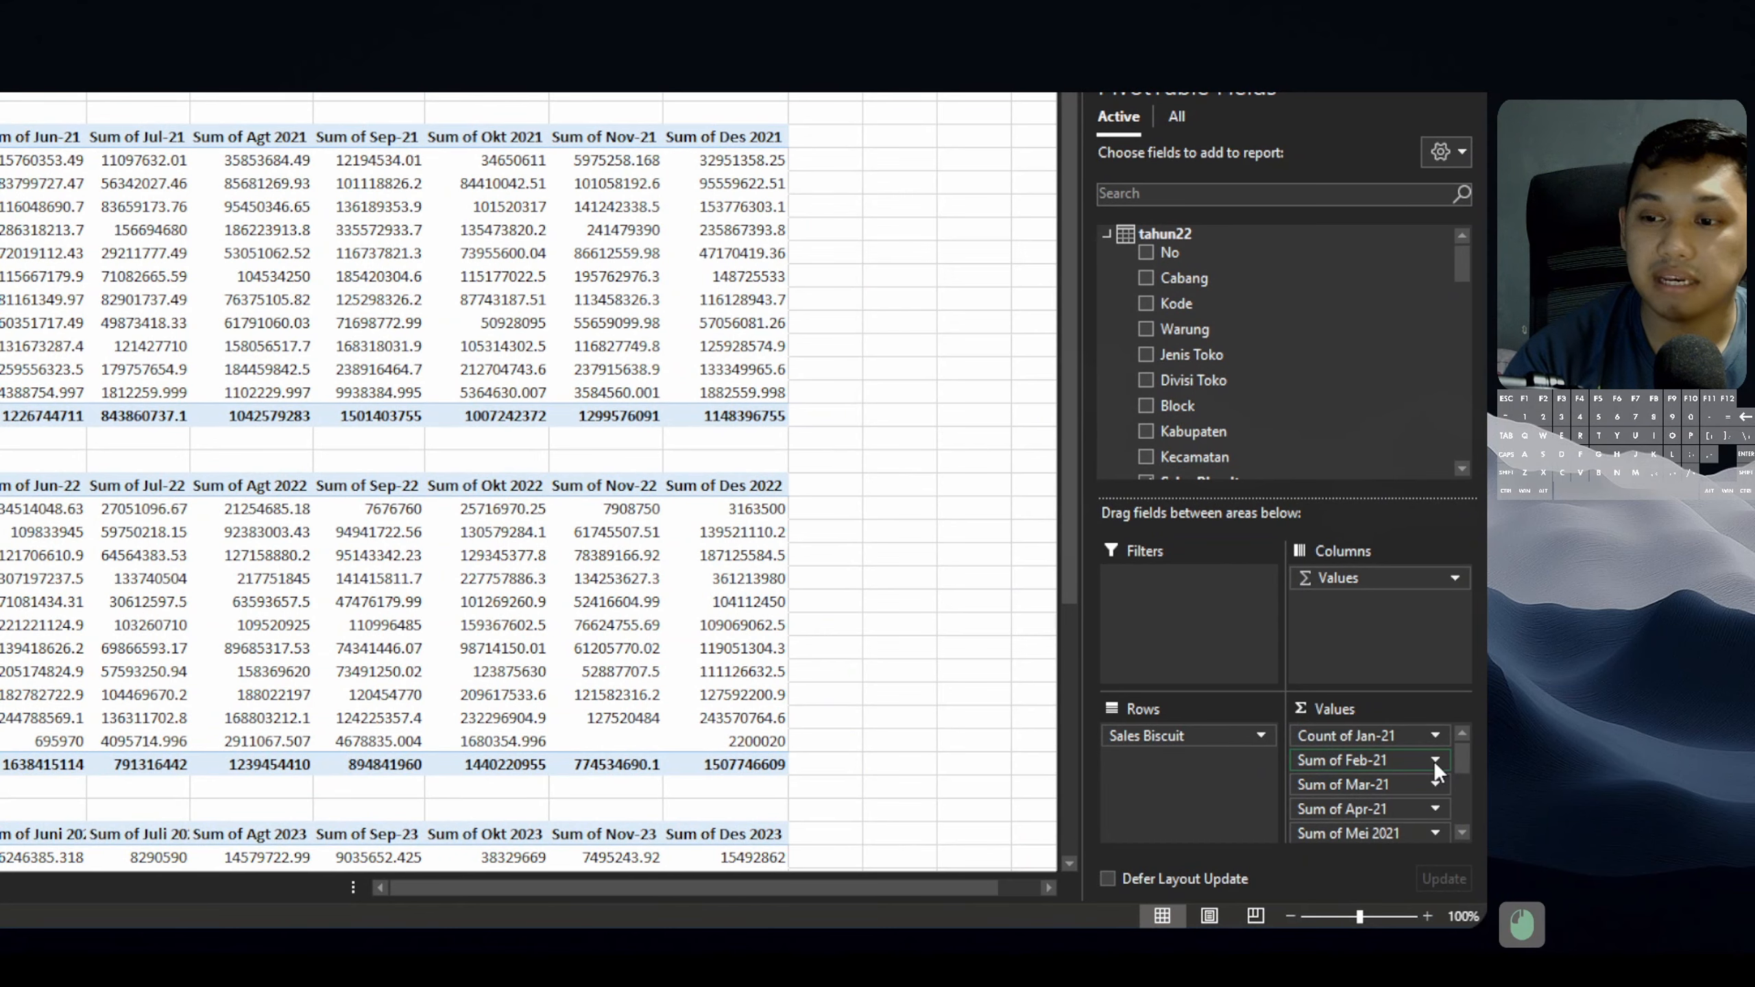
left_click(1434, 760)
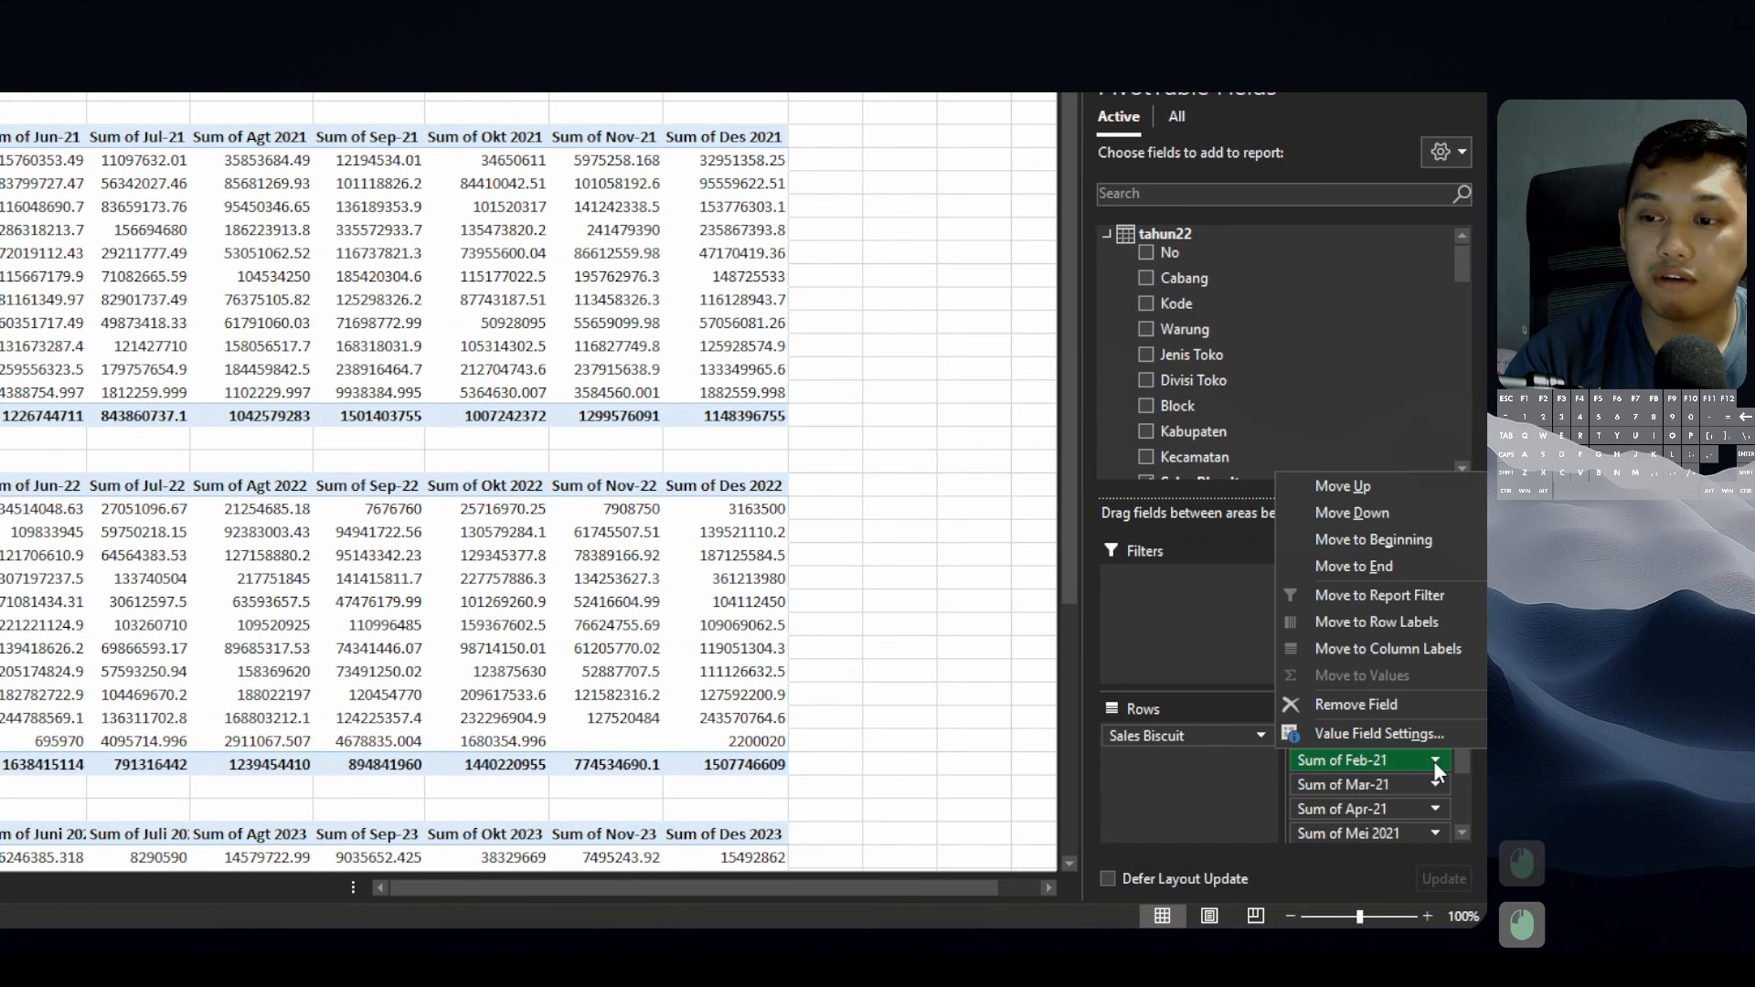
left_click(1404, 731)
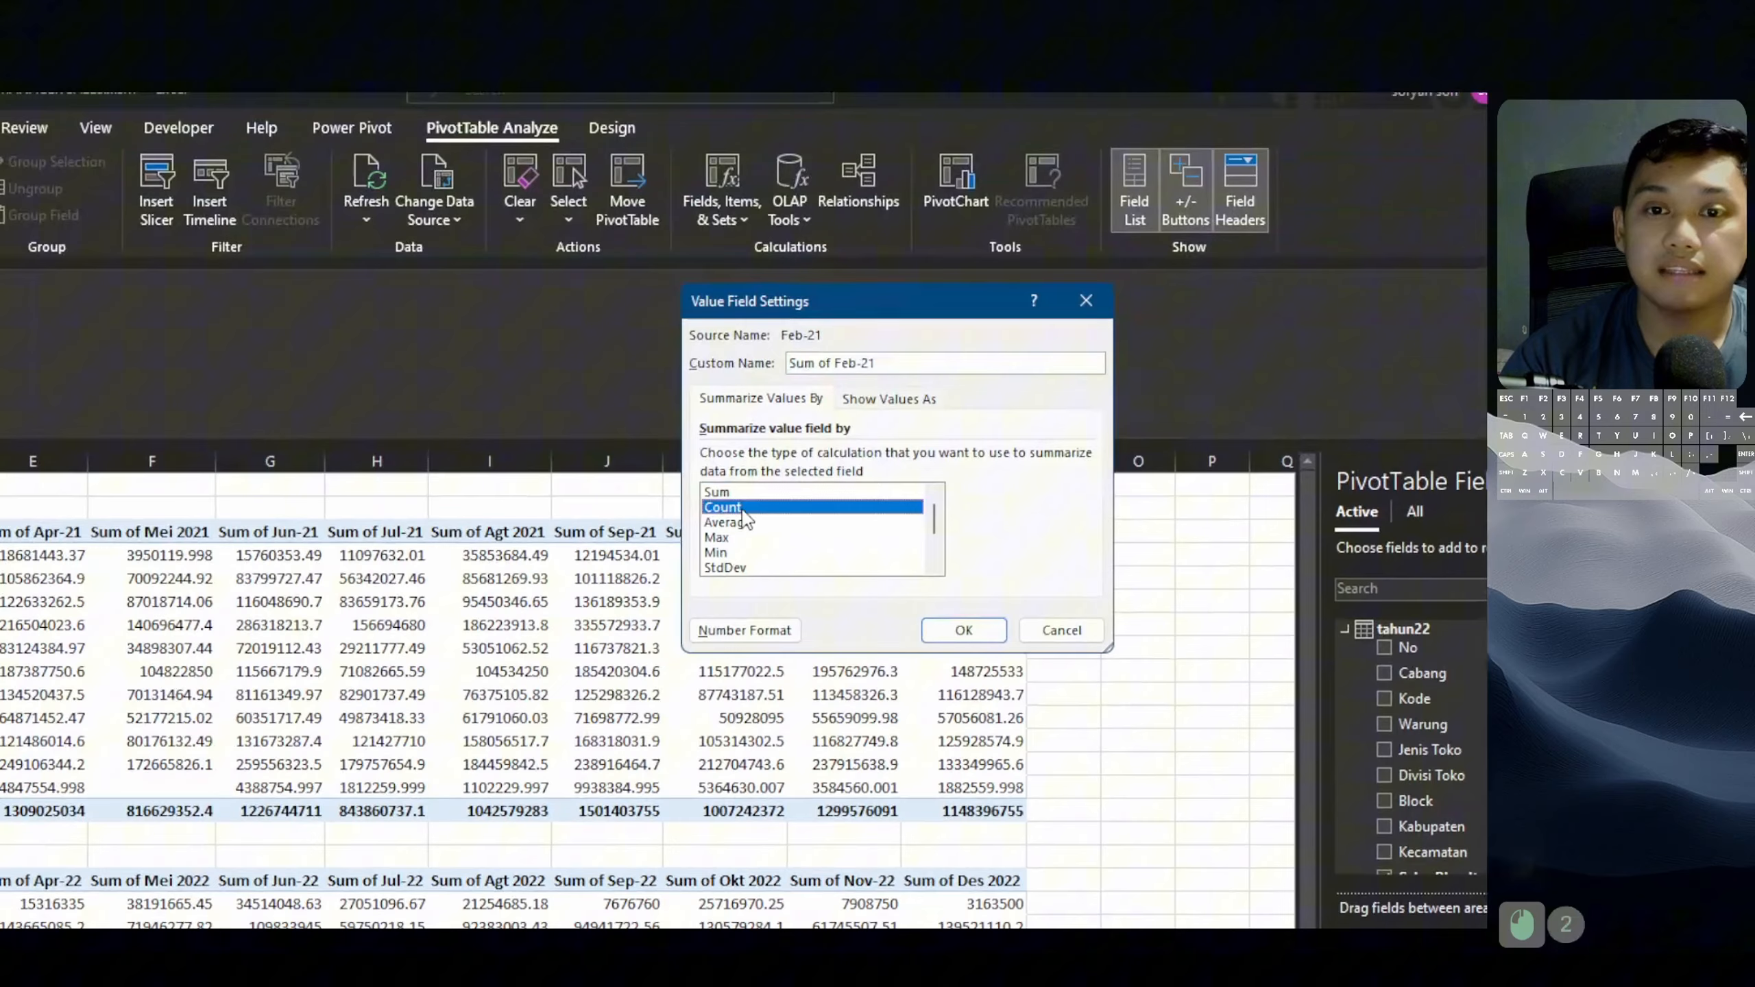
left_click(508, 112)
left_click(963, 631)
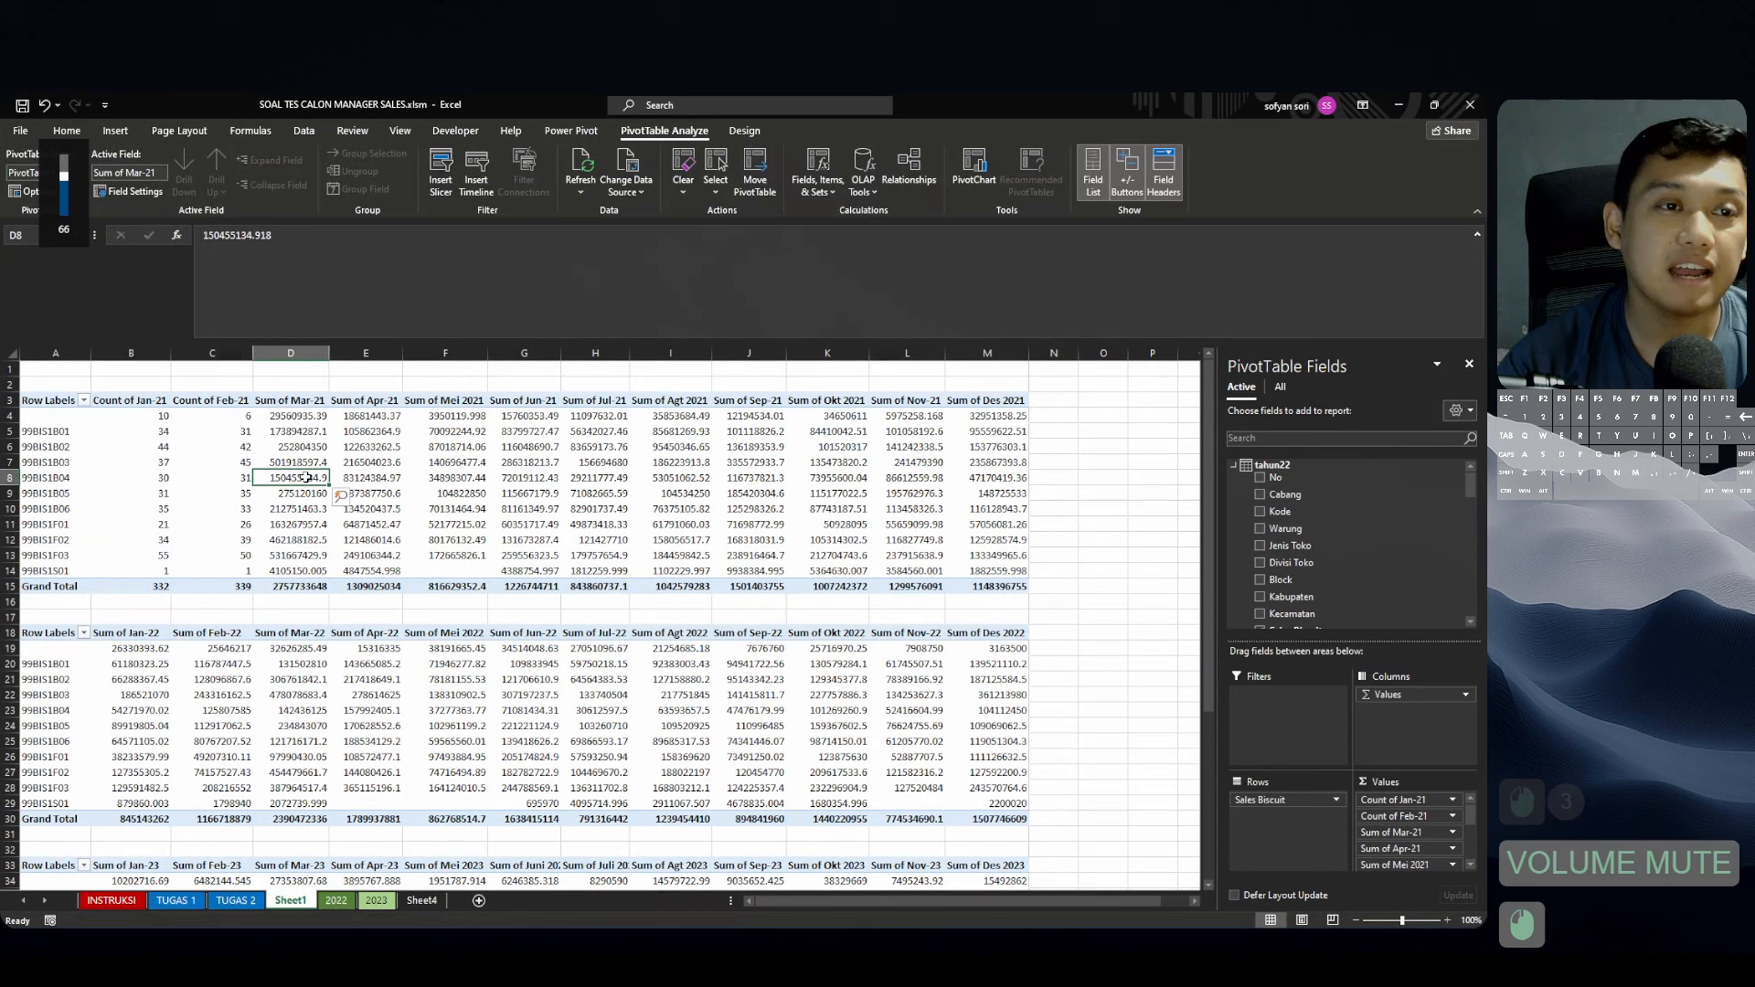
Summarize the Mar-21 and Apr-21 value fields in the 2021 pivot table by Count.
left_click(156, 188)
left_click(819, 385)
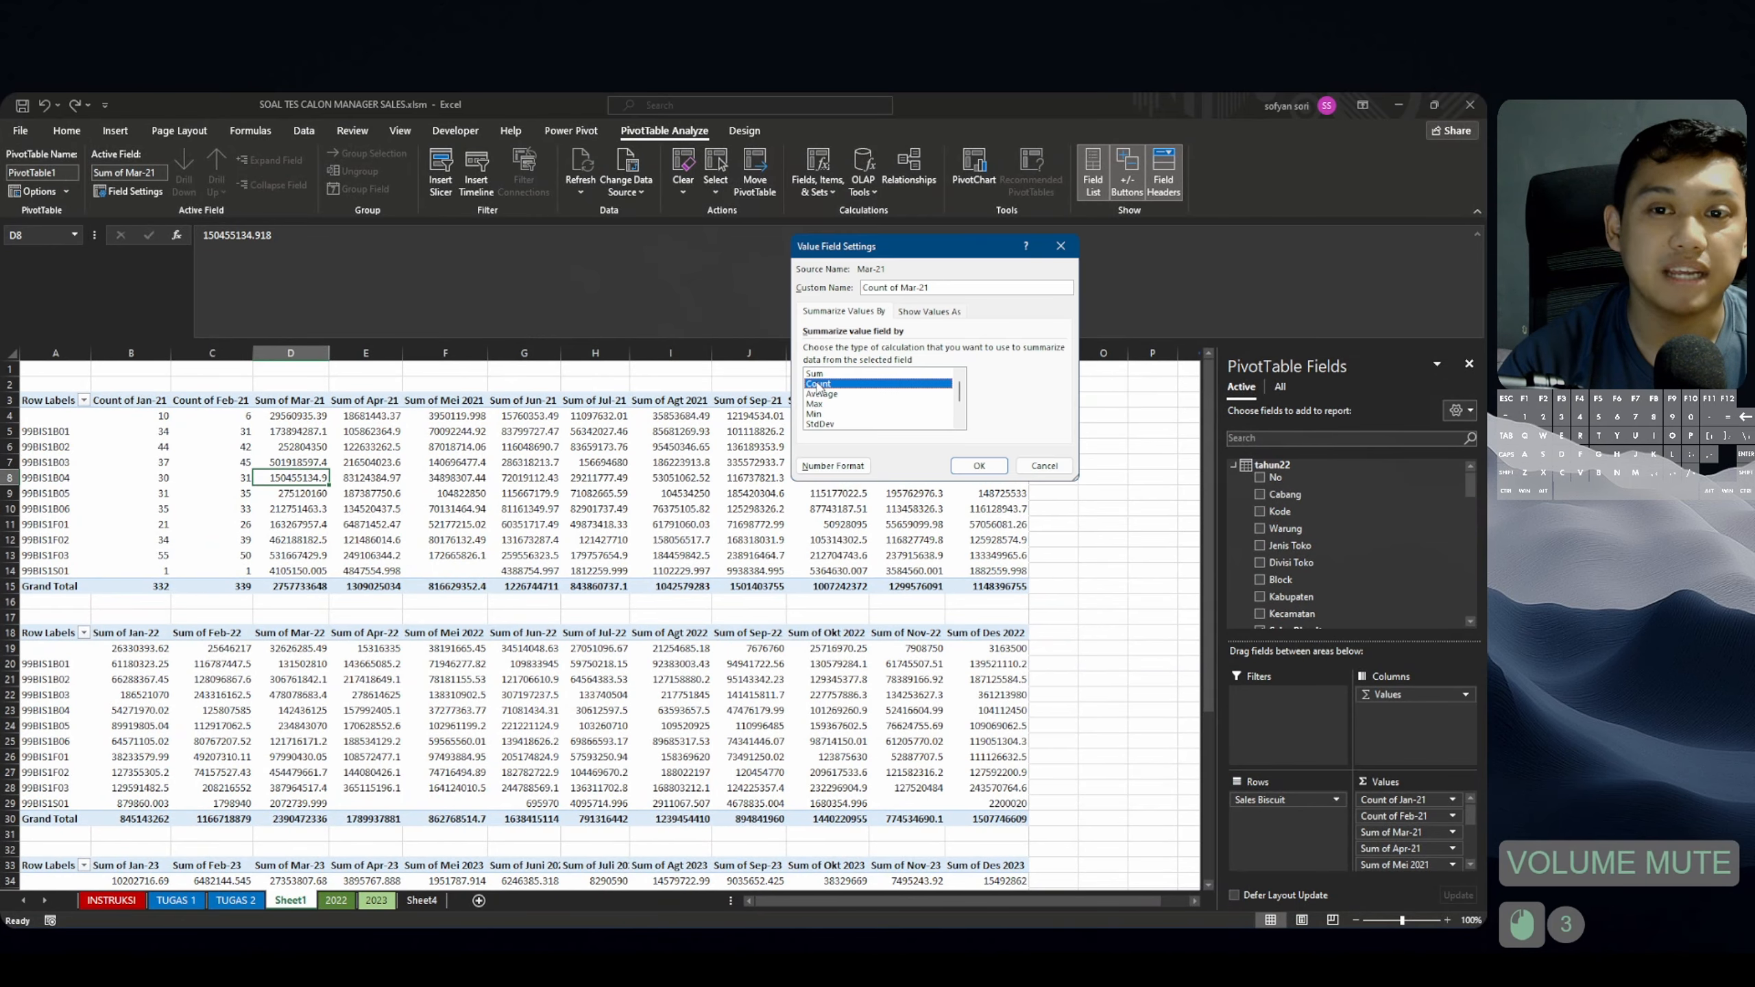
left_click(978, 465)
left_click(377, 454)
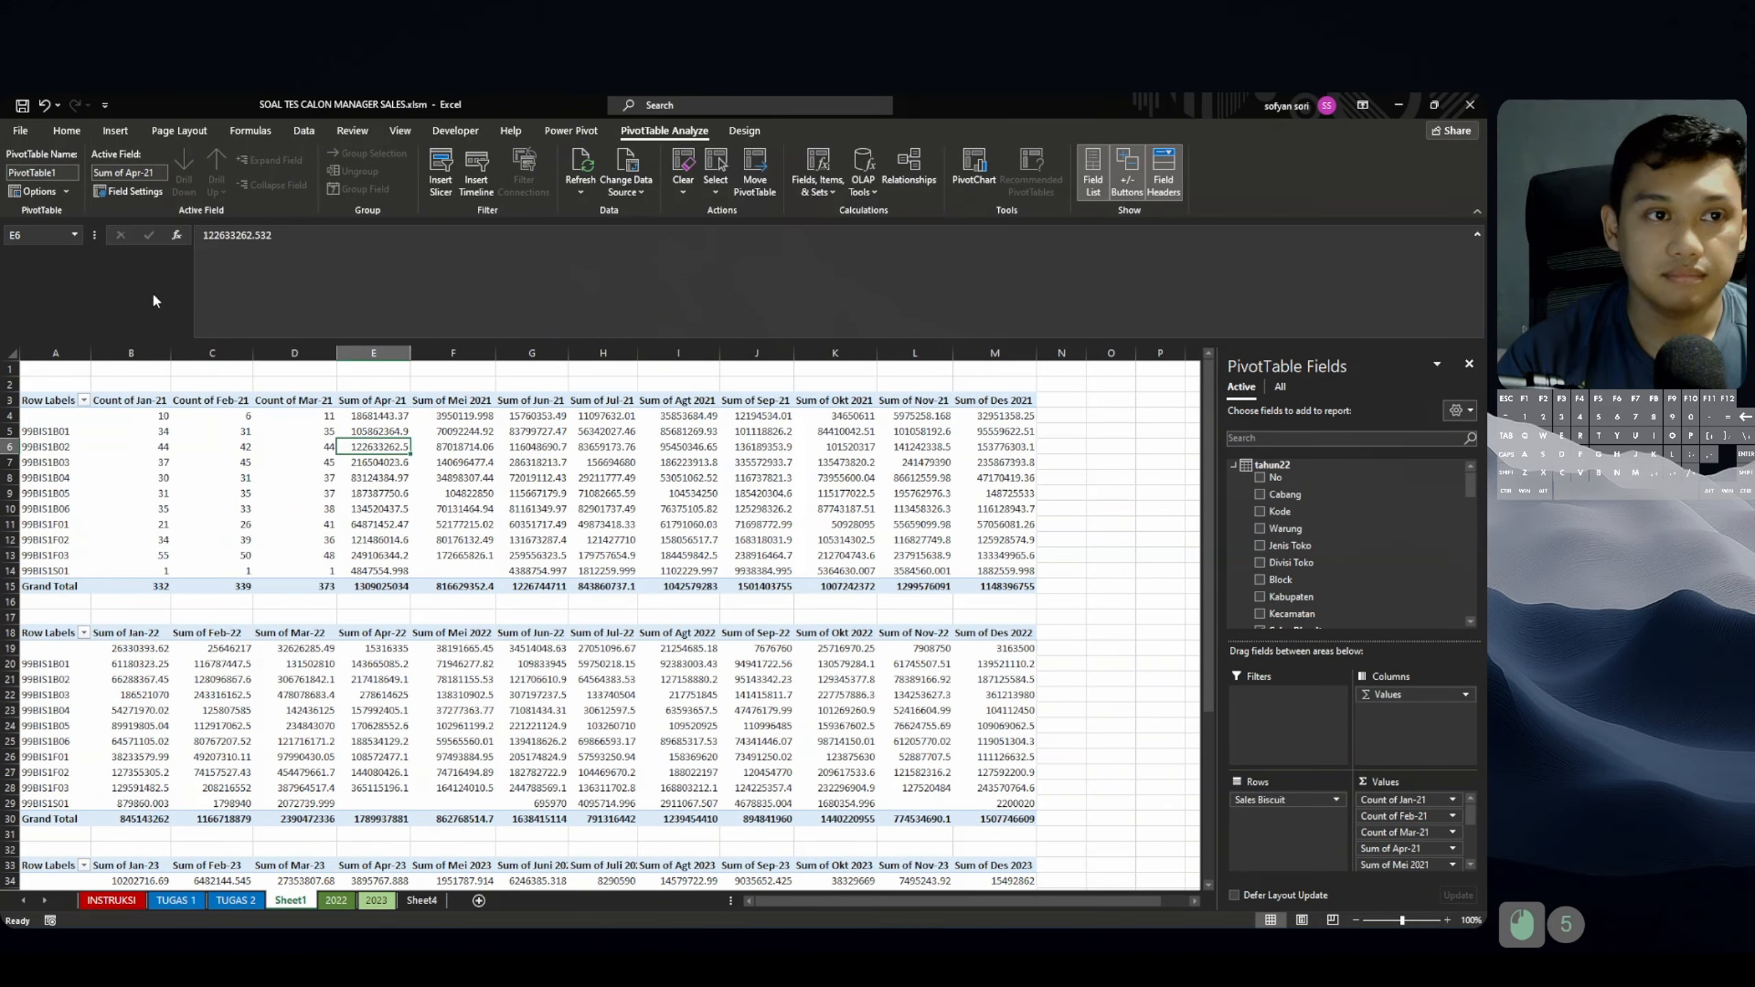
left_click(134, 187)
left_click(819, 383)
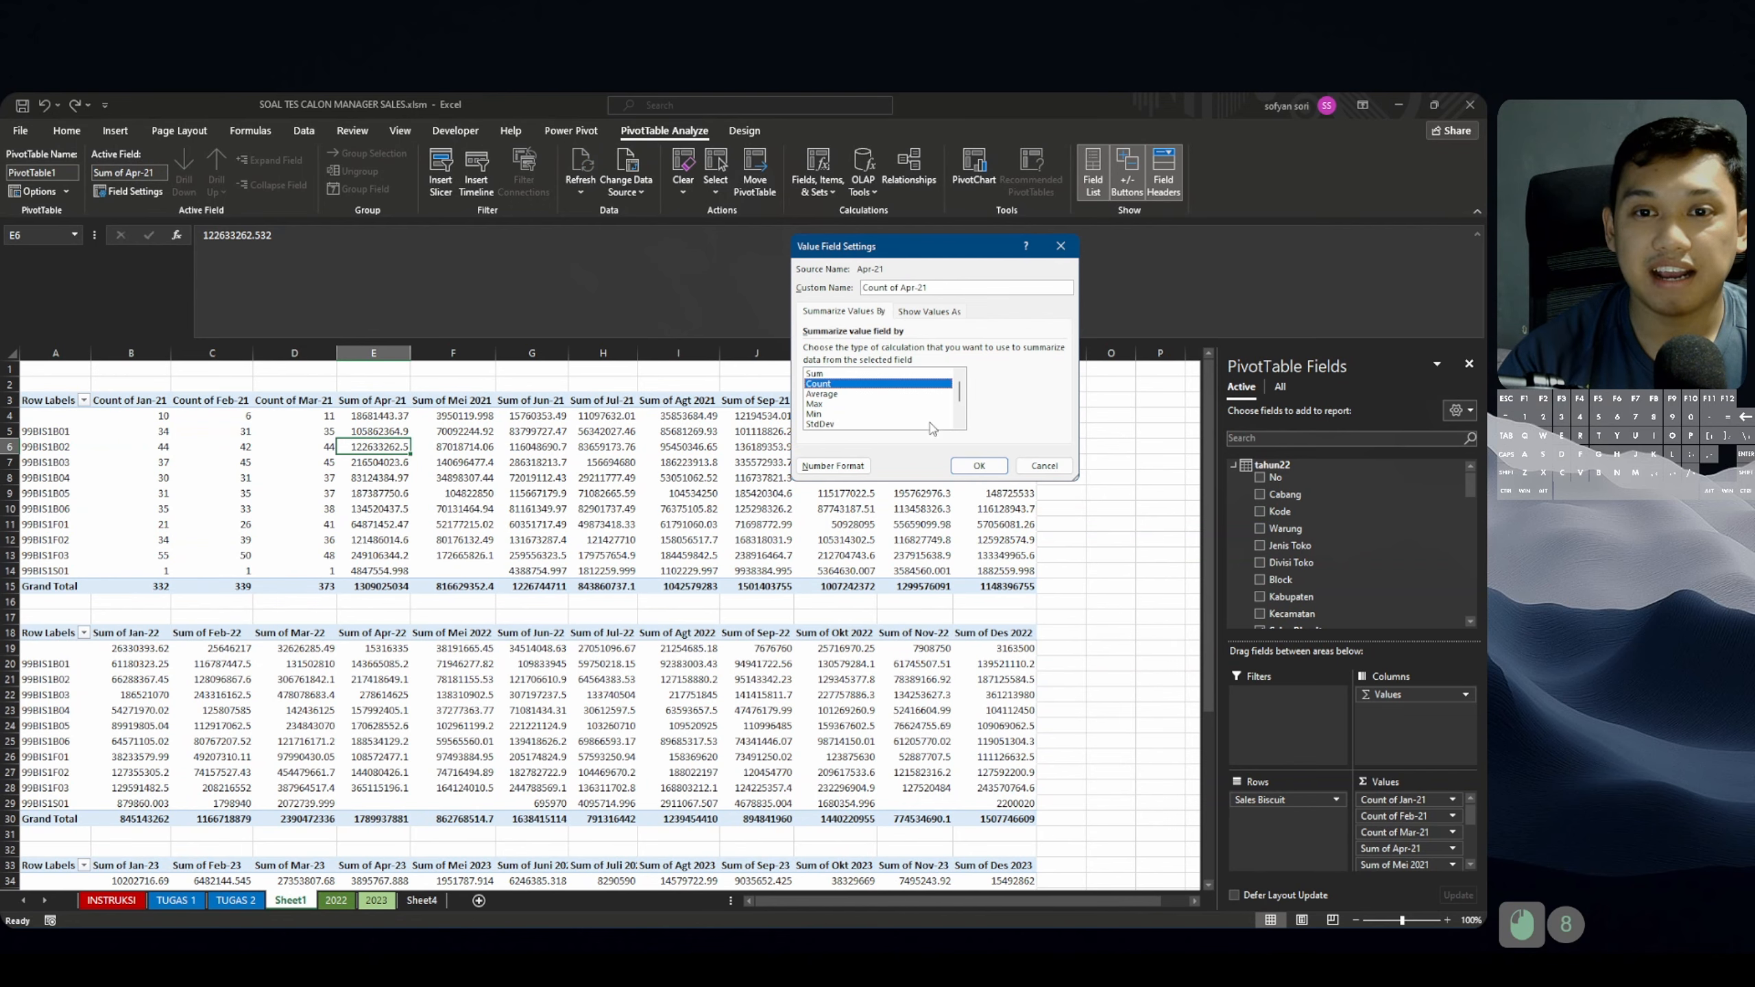
left_click(978, 466)
Summarize the Mei 2021 and Jun-21 value fields in the 2021 pivot table by Count.
left_click(488, 462)
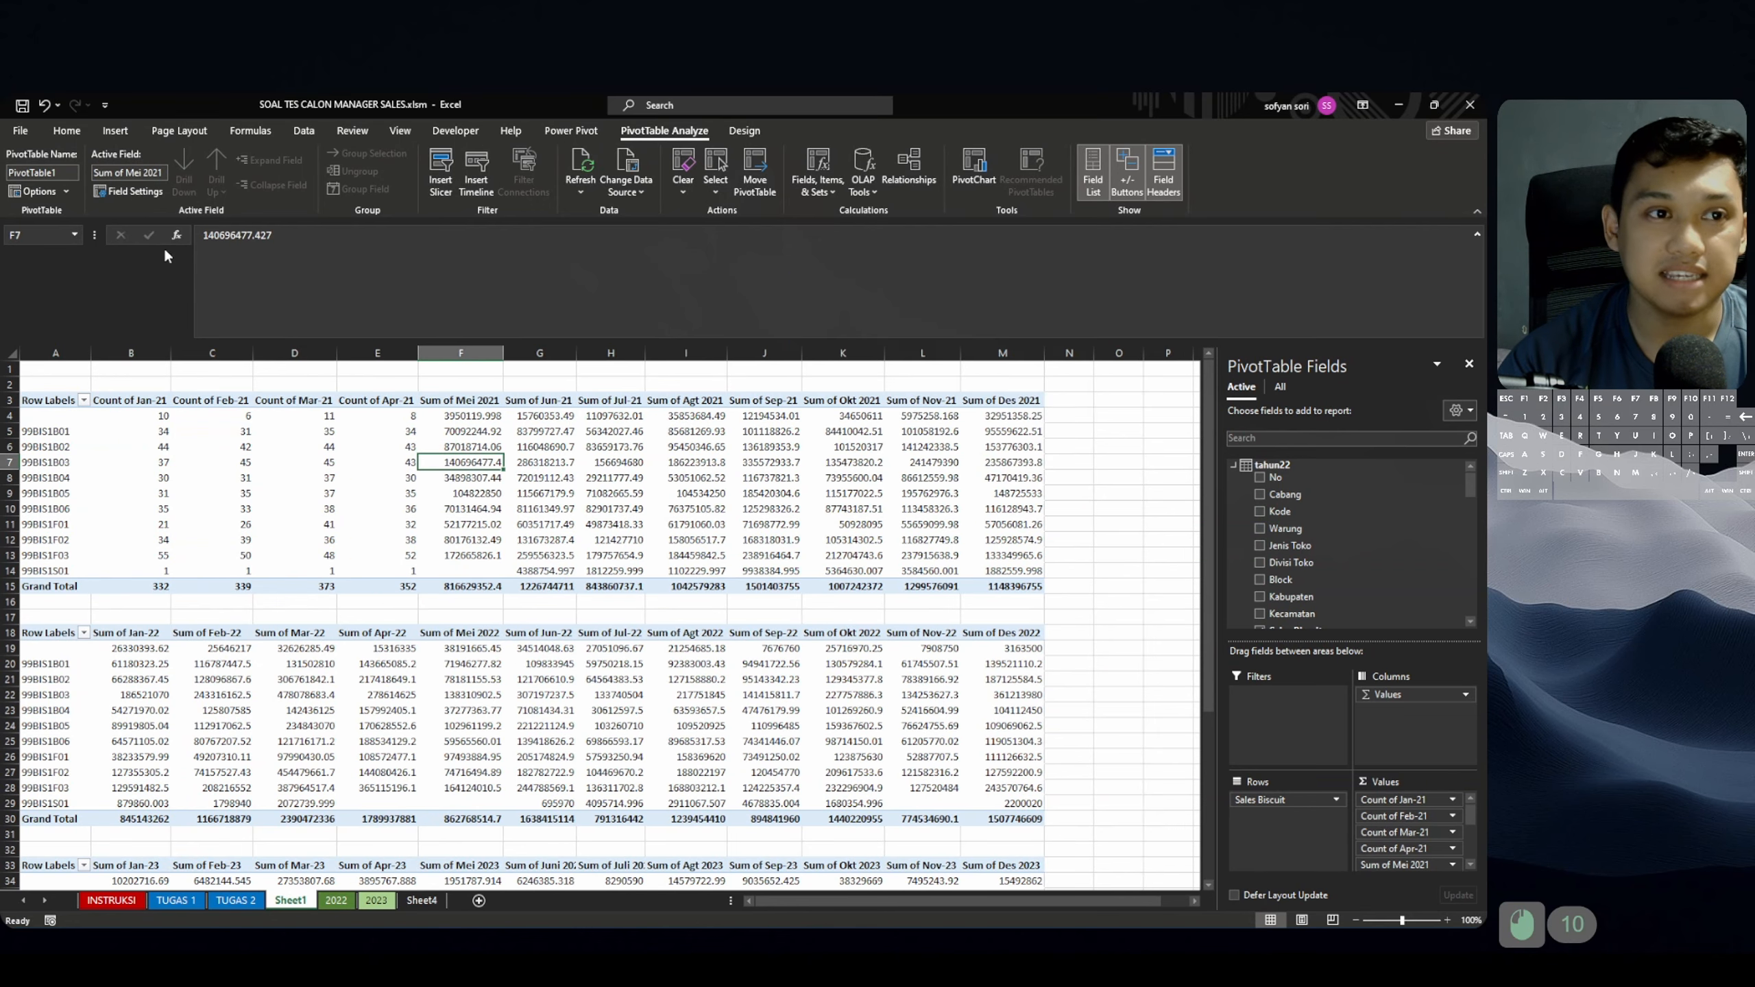
left_click(134, 190)
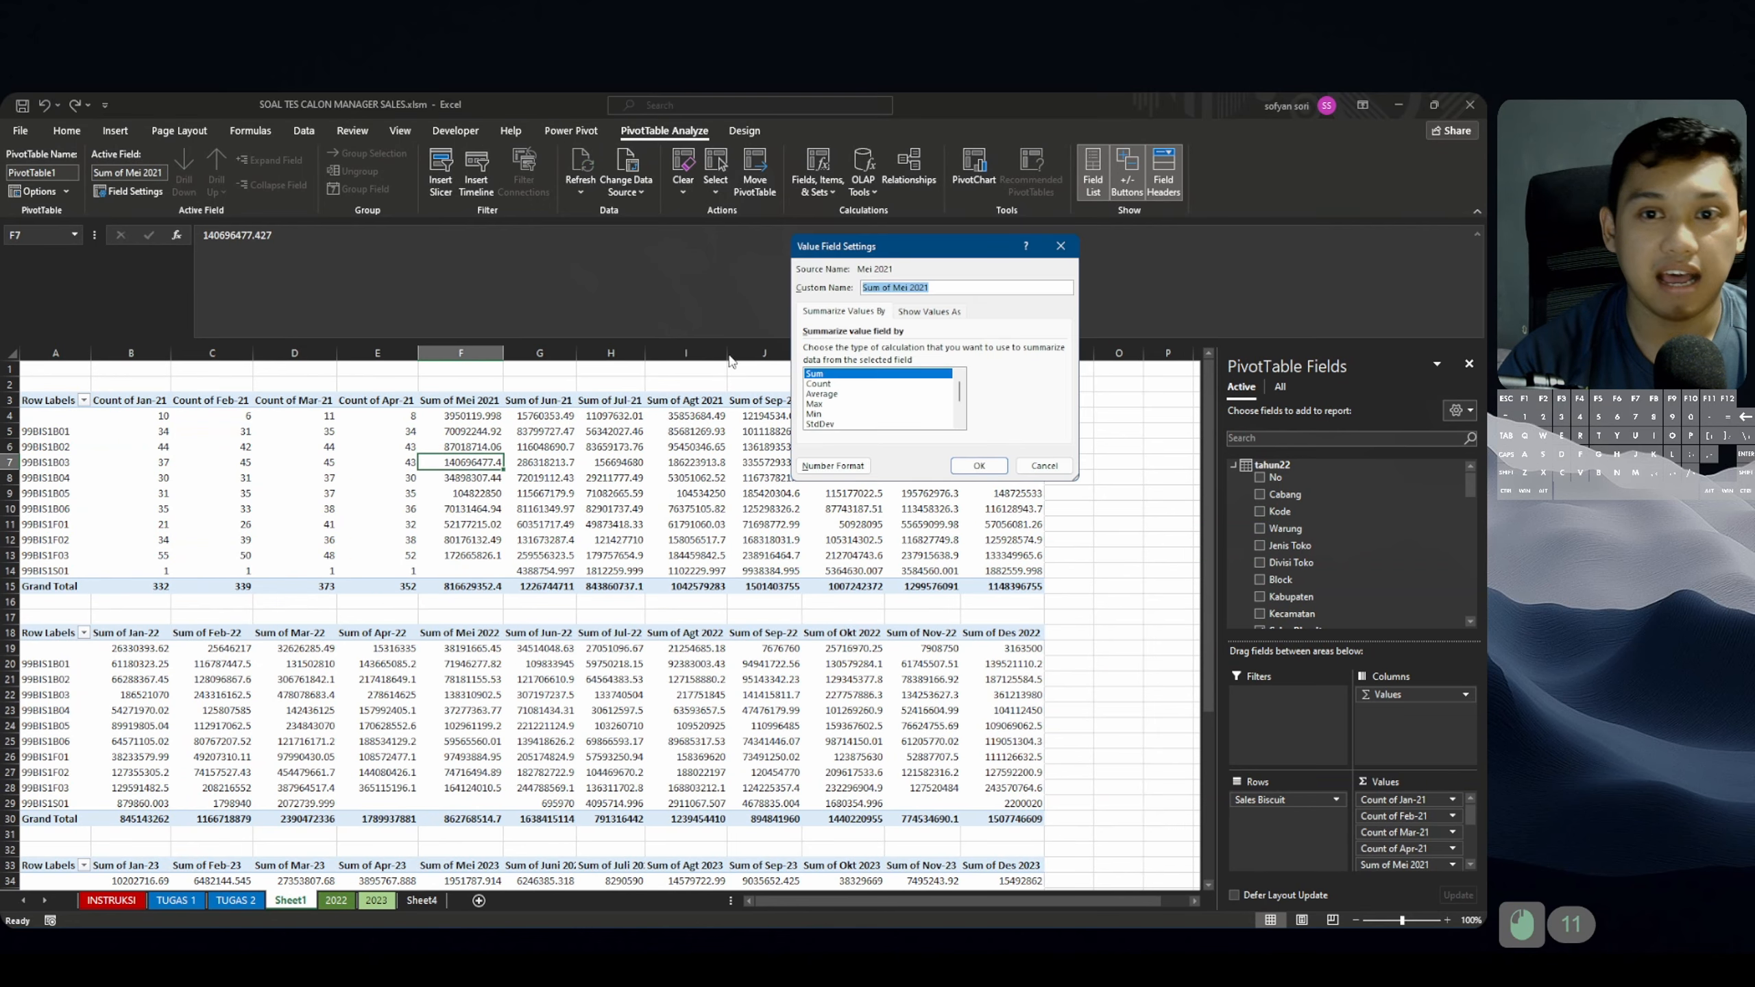
left_click(979, 466)
left_click(550, 448)
left_click(130, 191)
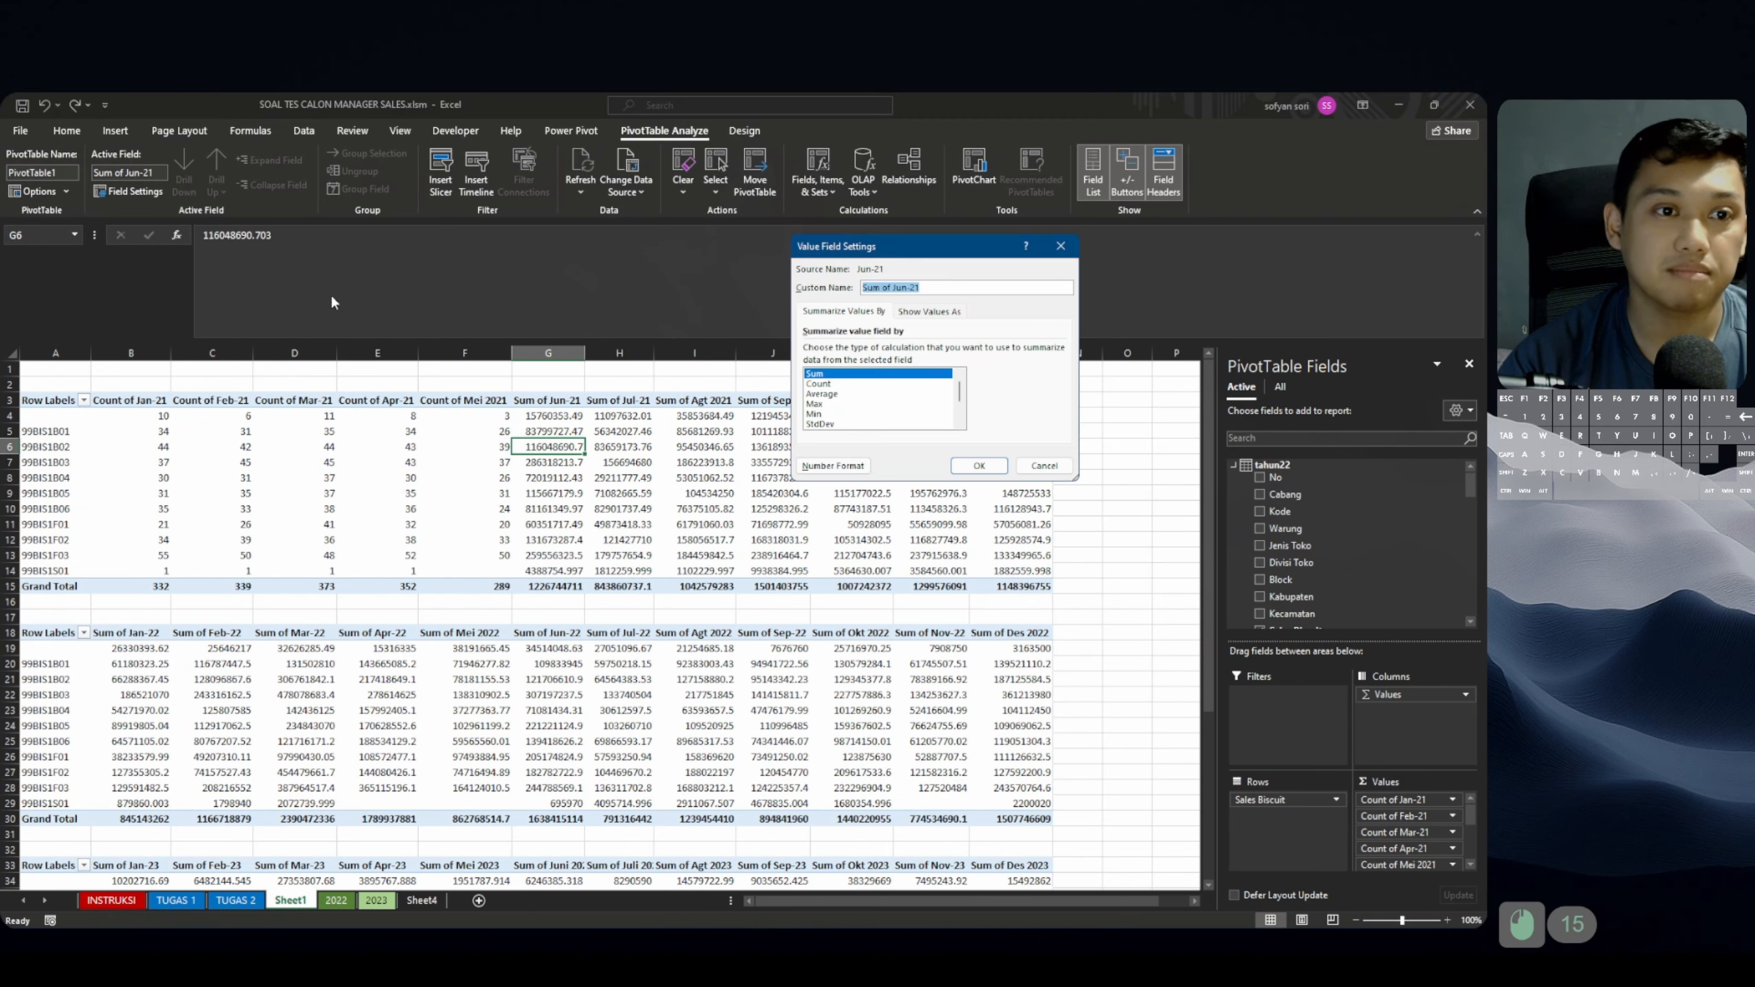
left_click(822, 383)
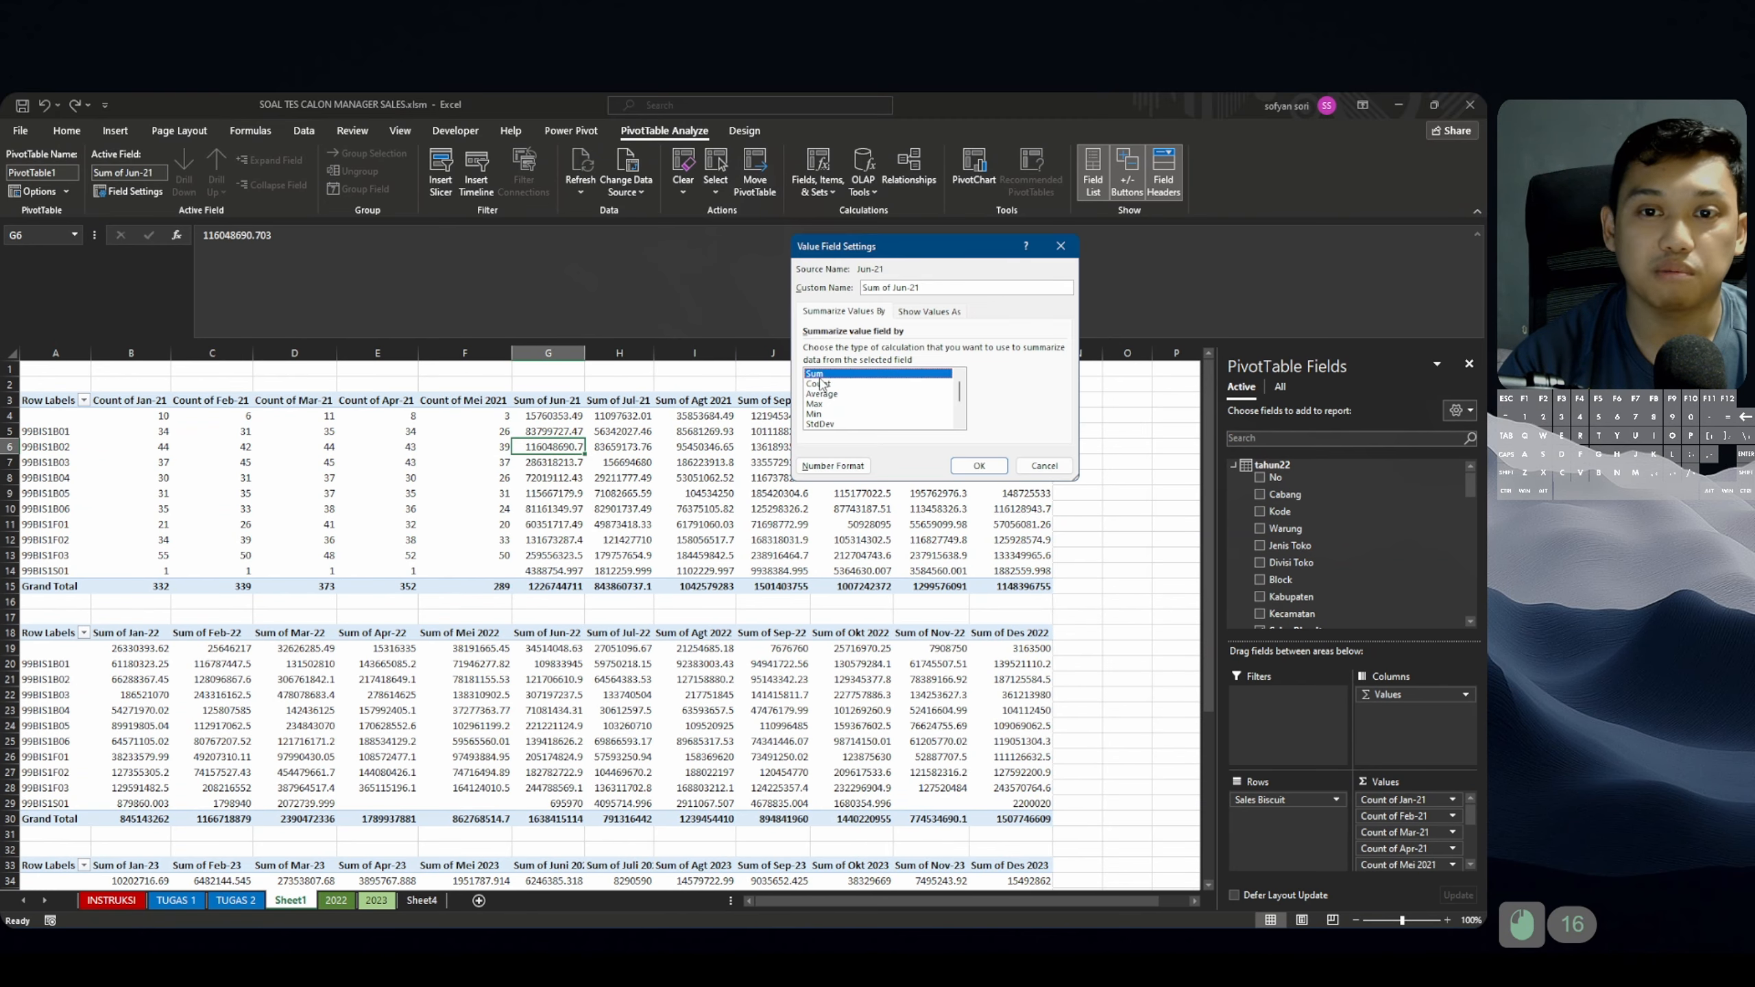
left_click(979, 466)
Summarize the Jul-21 and Agt 2021 value fields in the 2021 pivot table by Count.
left_click(611, 443)
left_click(131, 194)
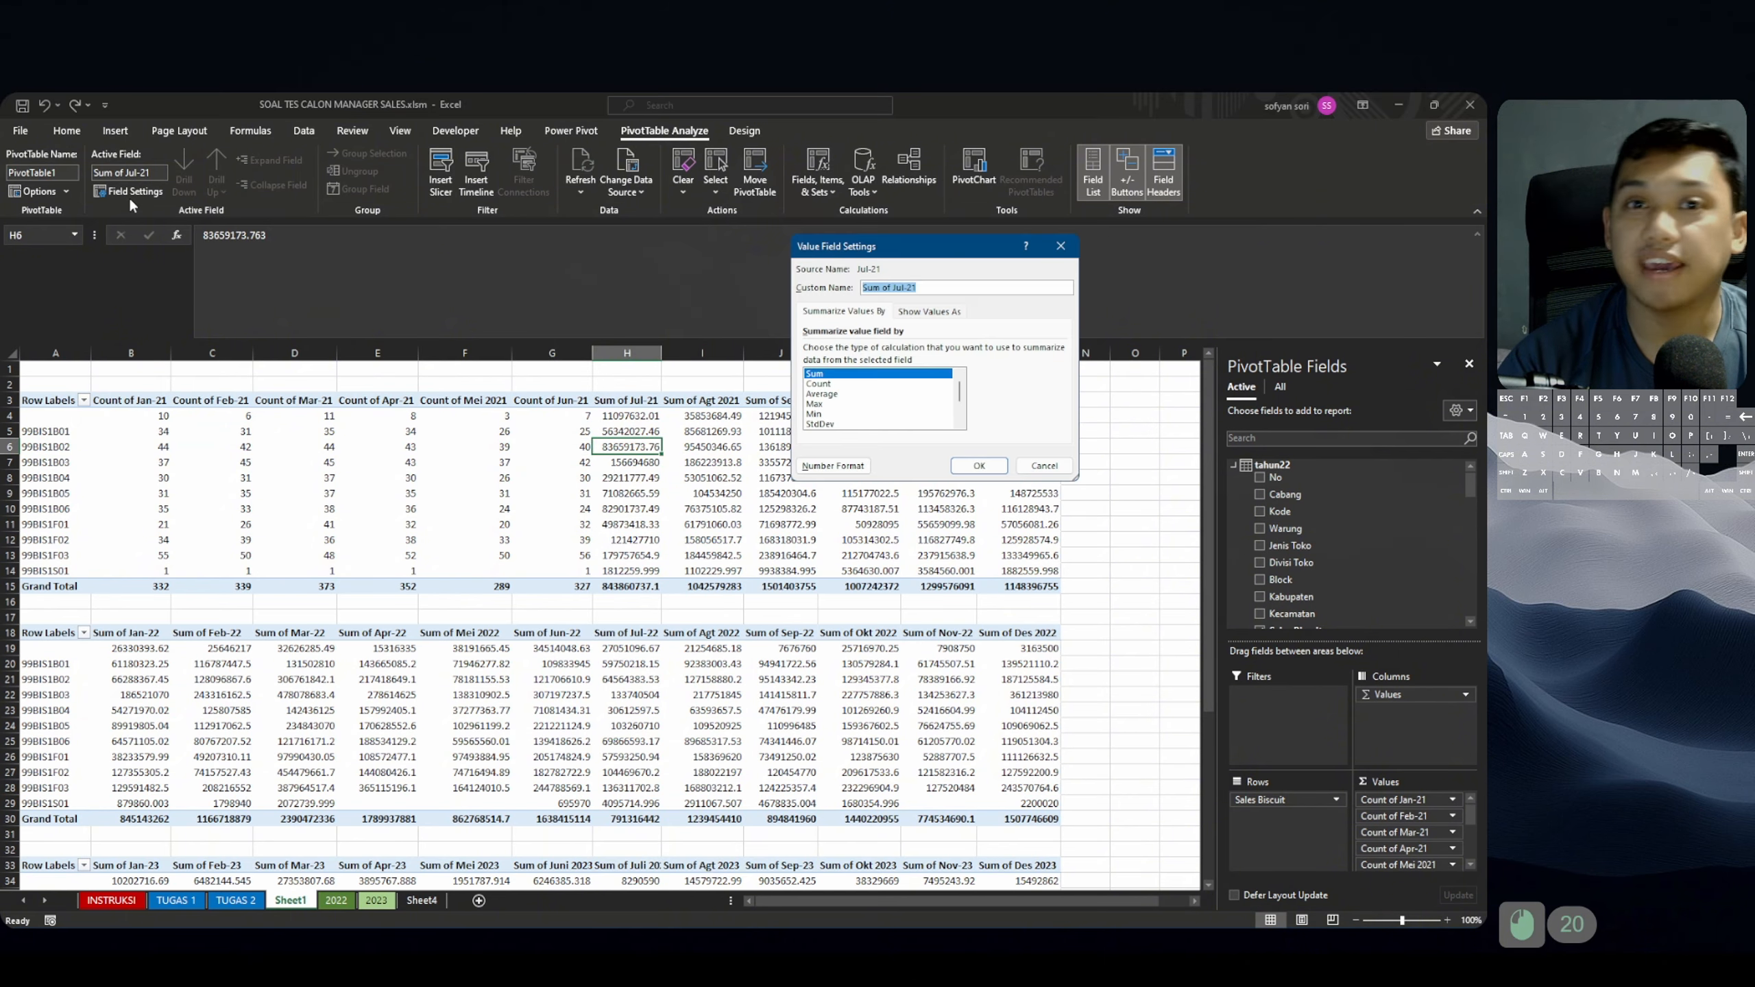
left_click(818, 384)
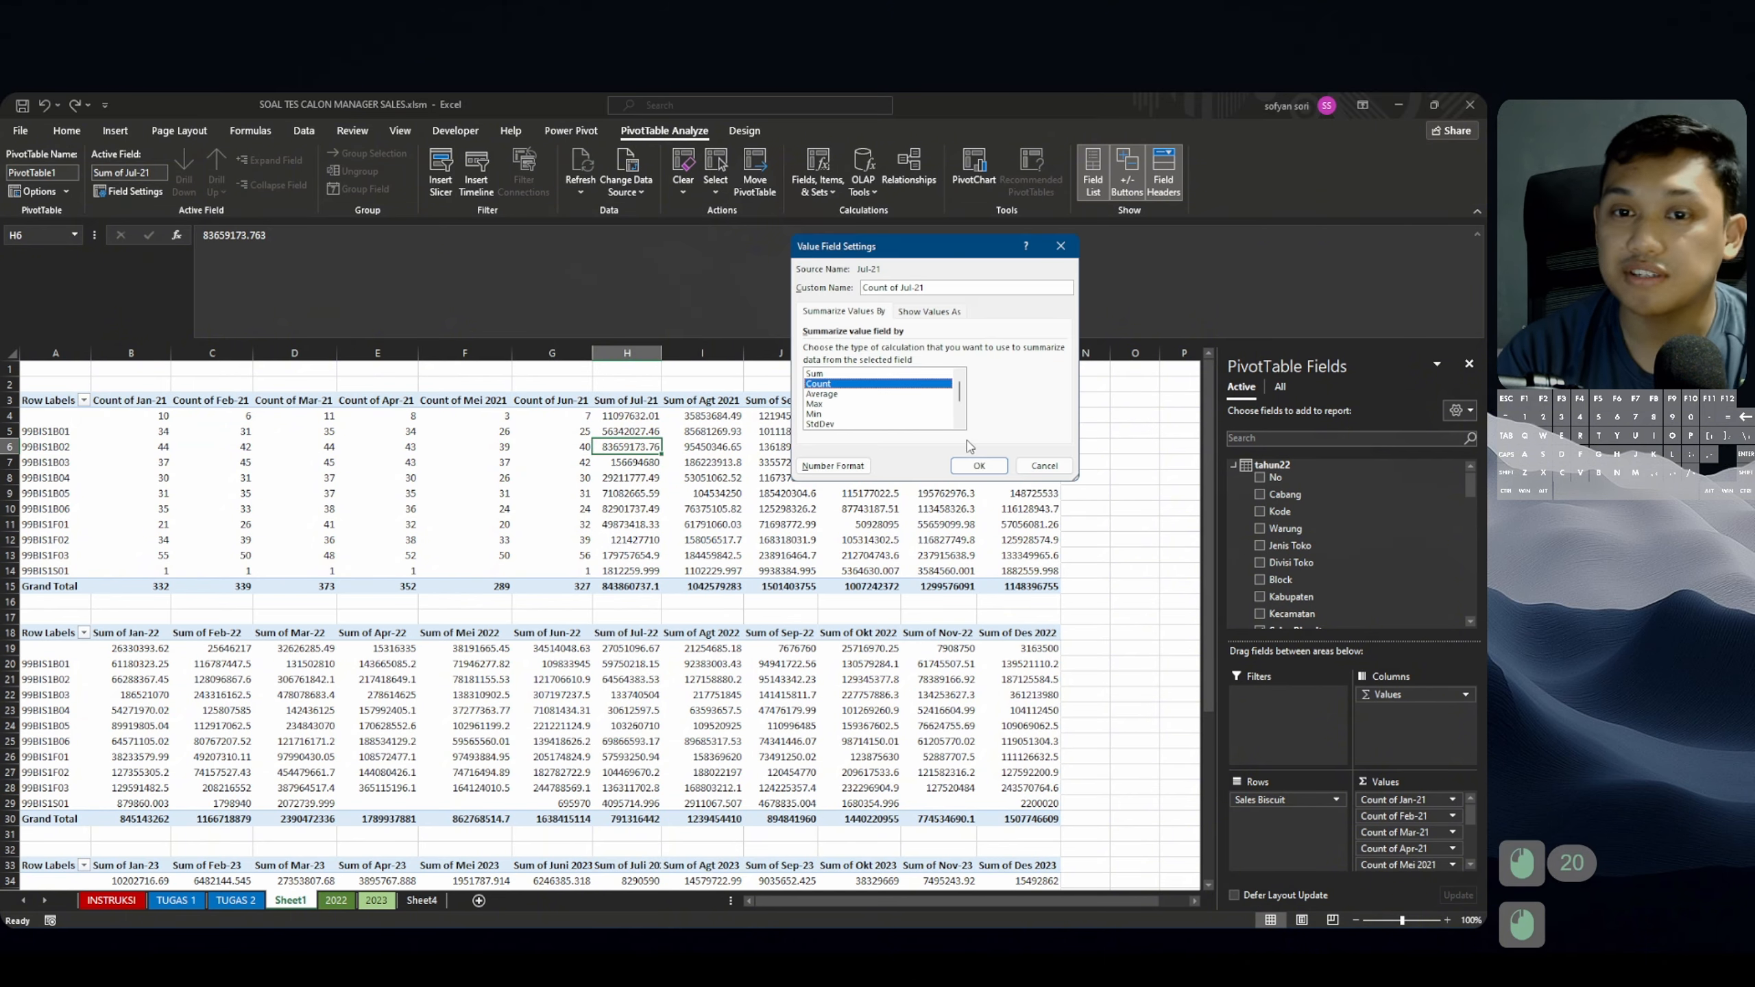
left_click(979, 466)
left_click(703, 458)
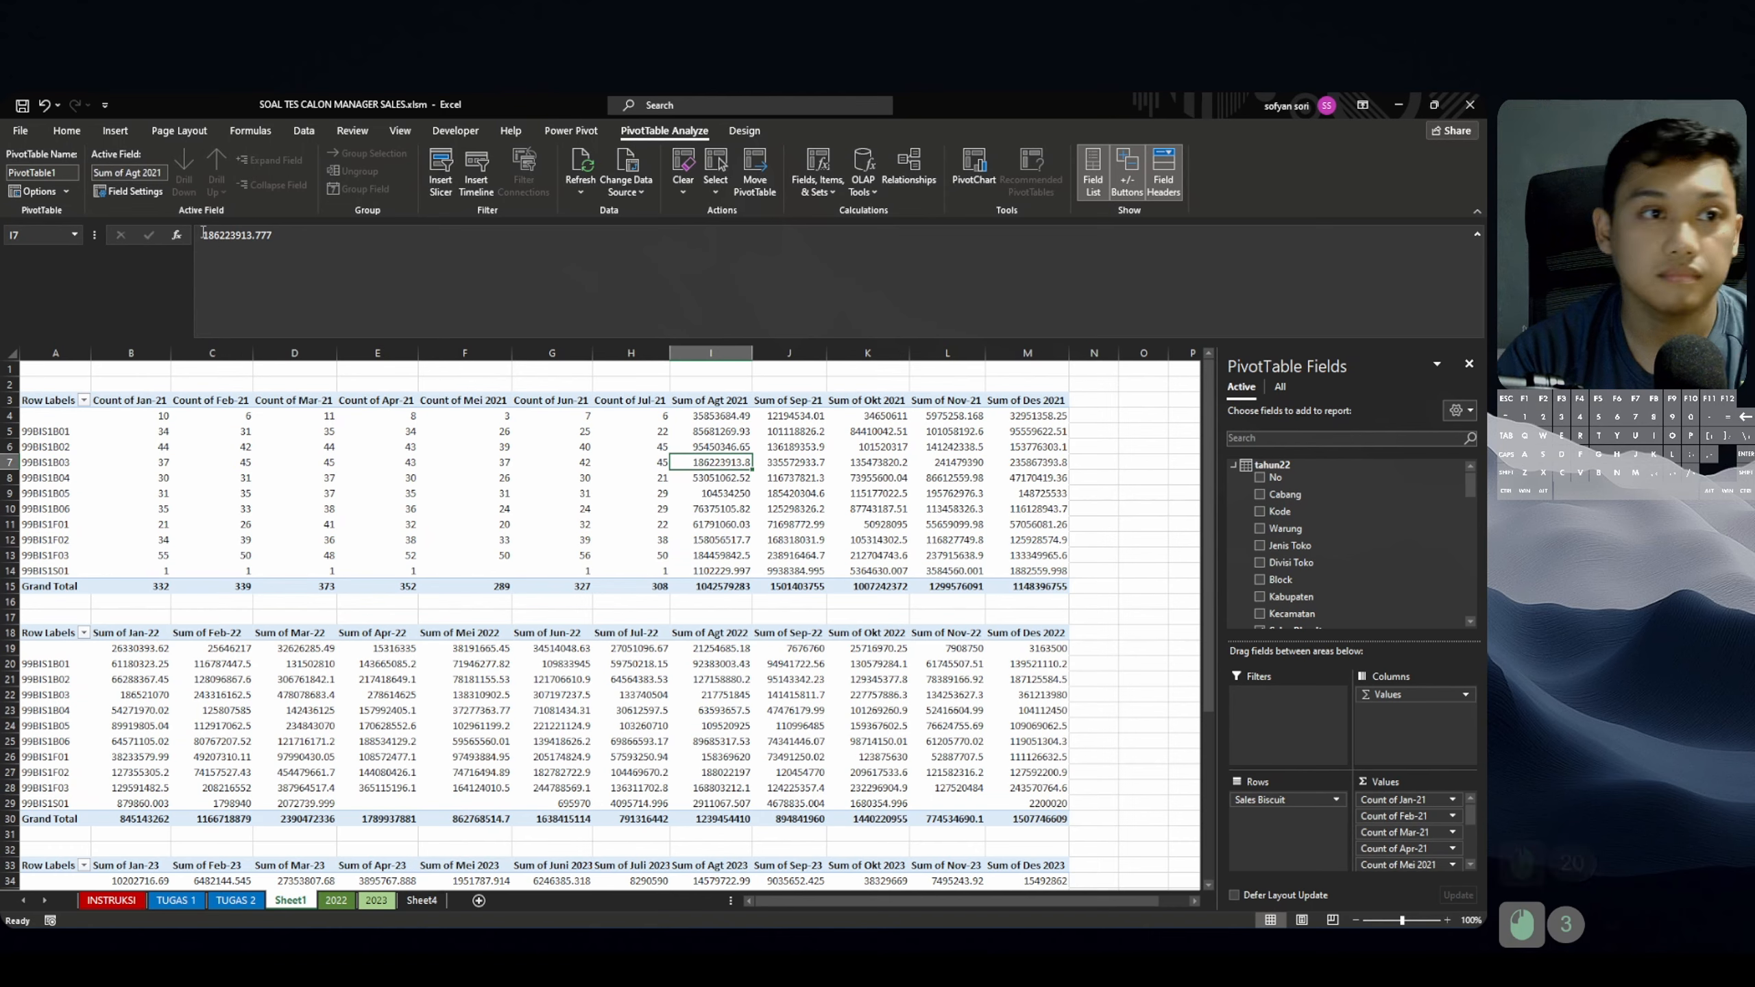
left_click(129, 191)
left_click(979, 466)
Summarize the Sep-21 and Okt 2021 value fields in the 2021 pivot table by Count.
left_click(795, 447)
left_click(130, 192)
left_click(979, 466)
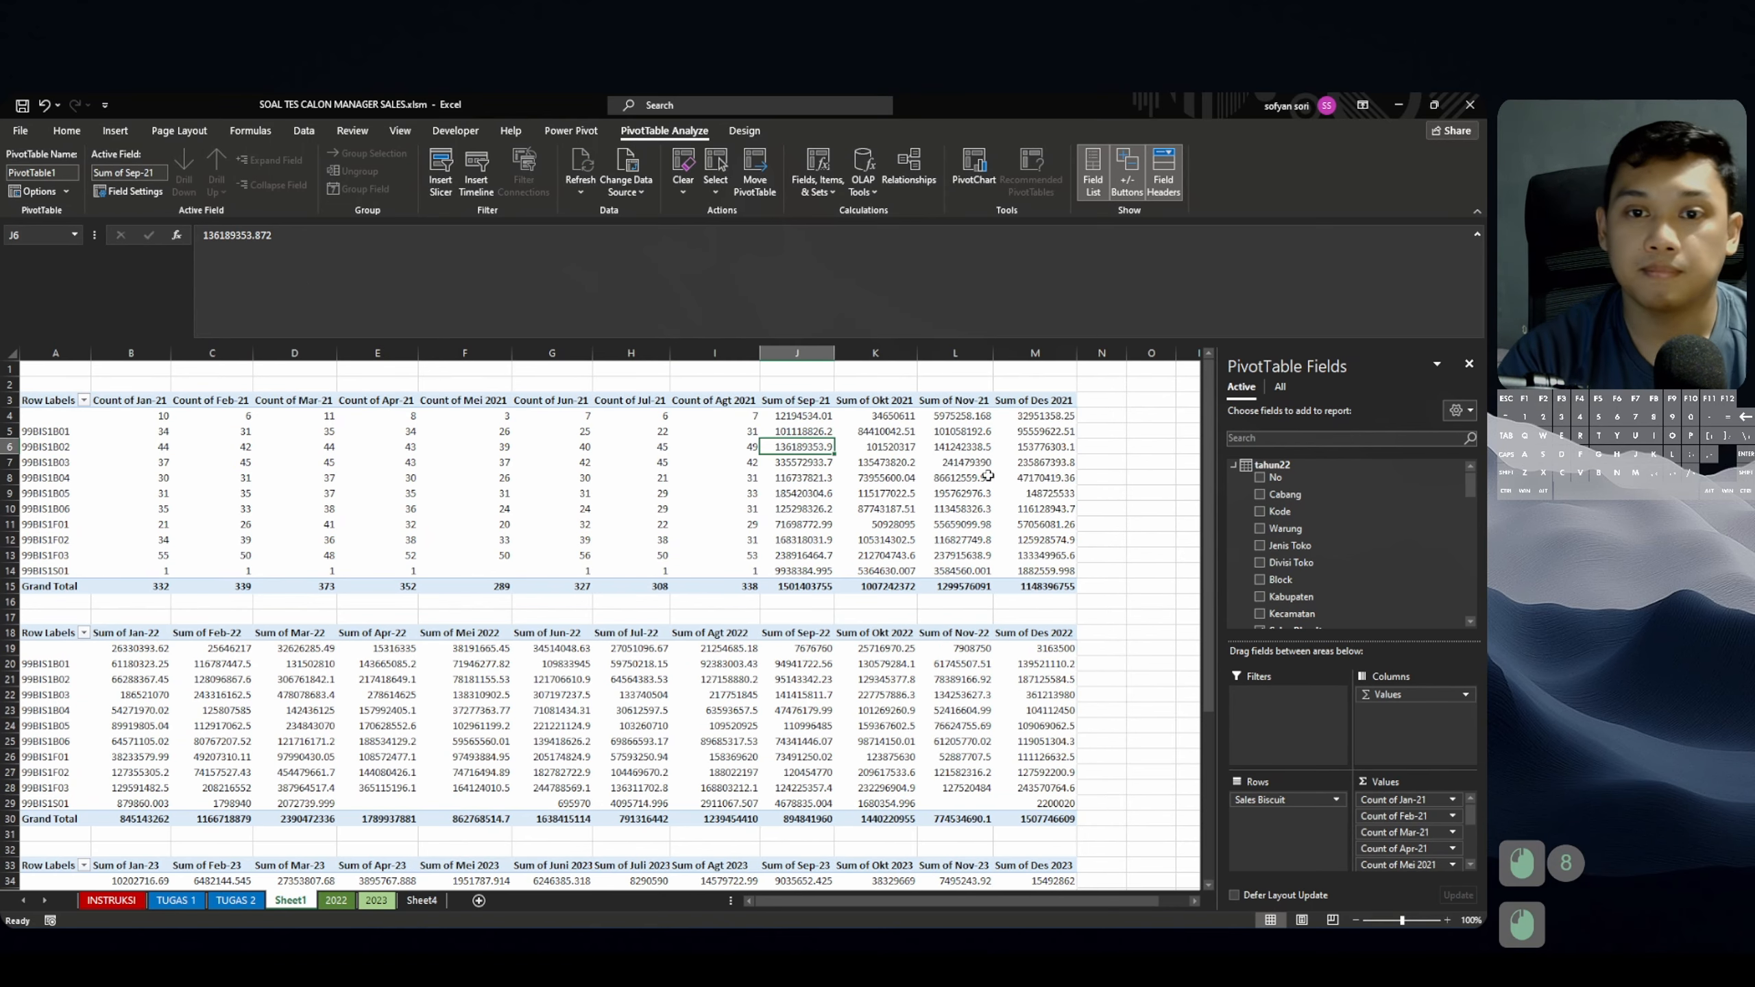
left_click(130, 191)
left_click(818, 383)
left_click(979, 466)
left_click(877, 447)
left_click(135, 192)
left_click(819, 383)
left_click(979, 466)
Summarize the Nov-21 and Des 2021 value fields in the 2021 pivot table by Count.
left_click(964, 477)
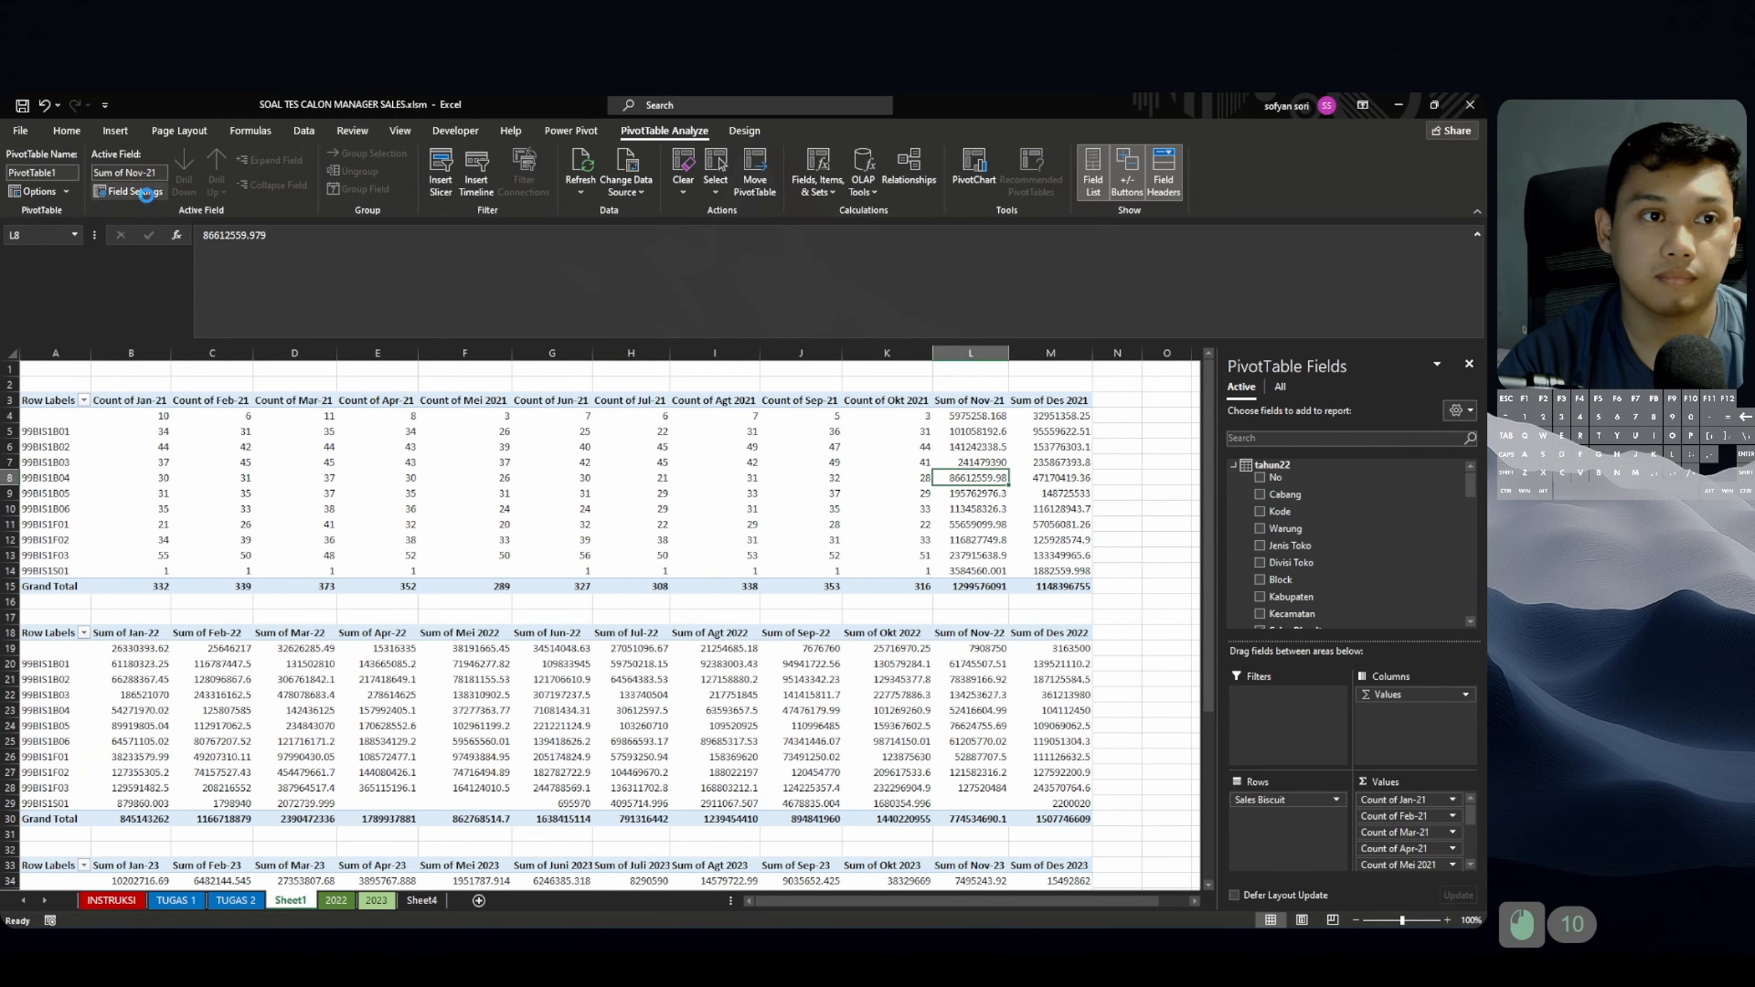
left_click(138, 192)
left_click(818, 384)
left_click(979, 466)
left_click(1043, 463)
left_click(818, 384)
left_click(979, 466)
Summarize the Jan-22 and Feb-22 value fields in the 2022 pivot table by Count.
scroll(428, 503, "down", 6)
left_click(135, 477)
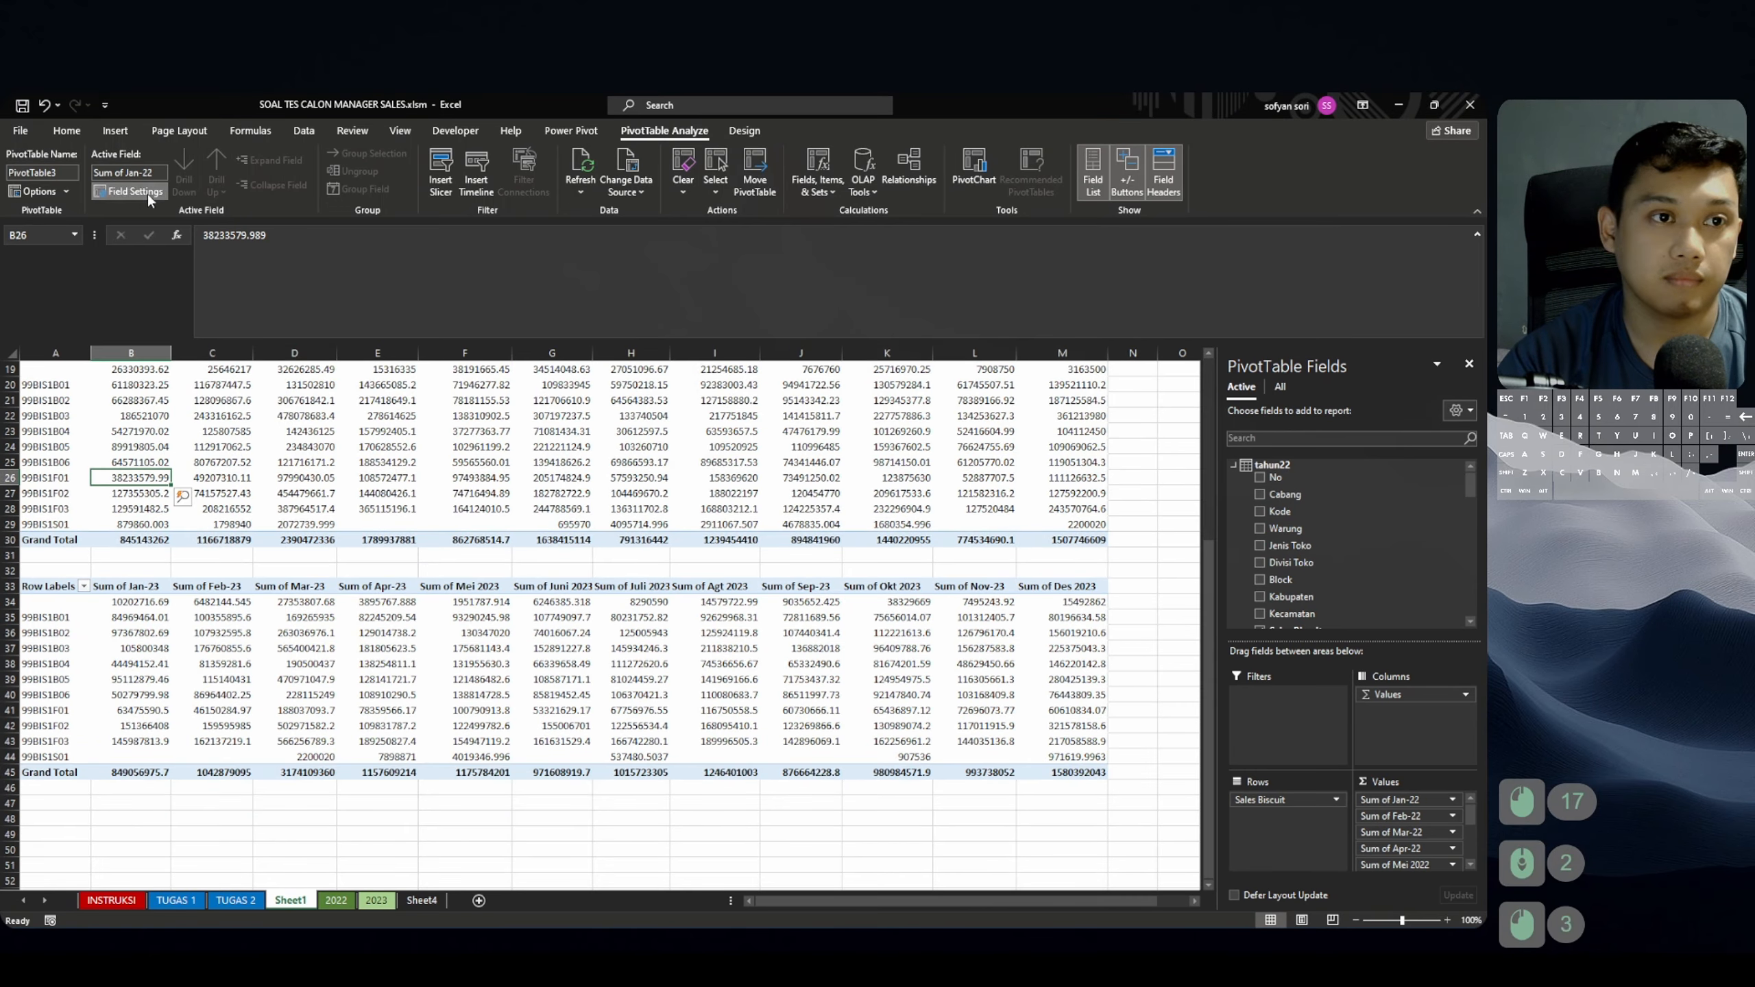
left_click(141, 192)
left_click(819, 384)
left_click(979, 466)
left_click(207, 447)
left_click(818, 383)
left_click(979, 467)
Summarize the Mar-22 and Apr-22 value fields in the 2022 pivot table by Count.
left_click(283, 431)
left_click(131, 191)
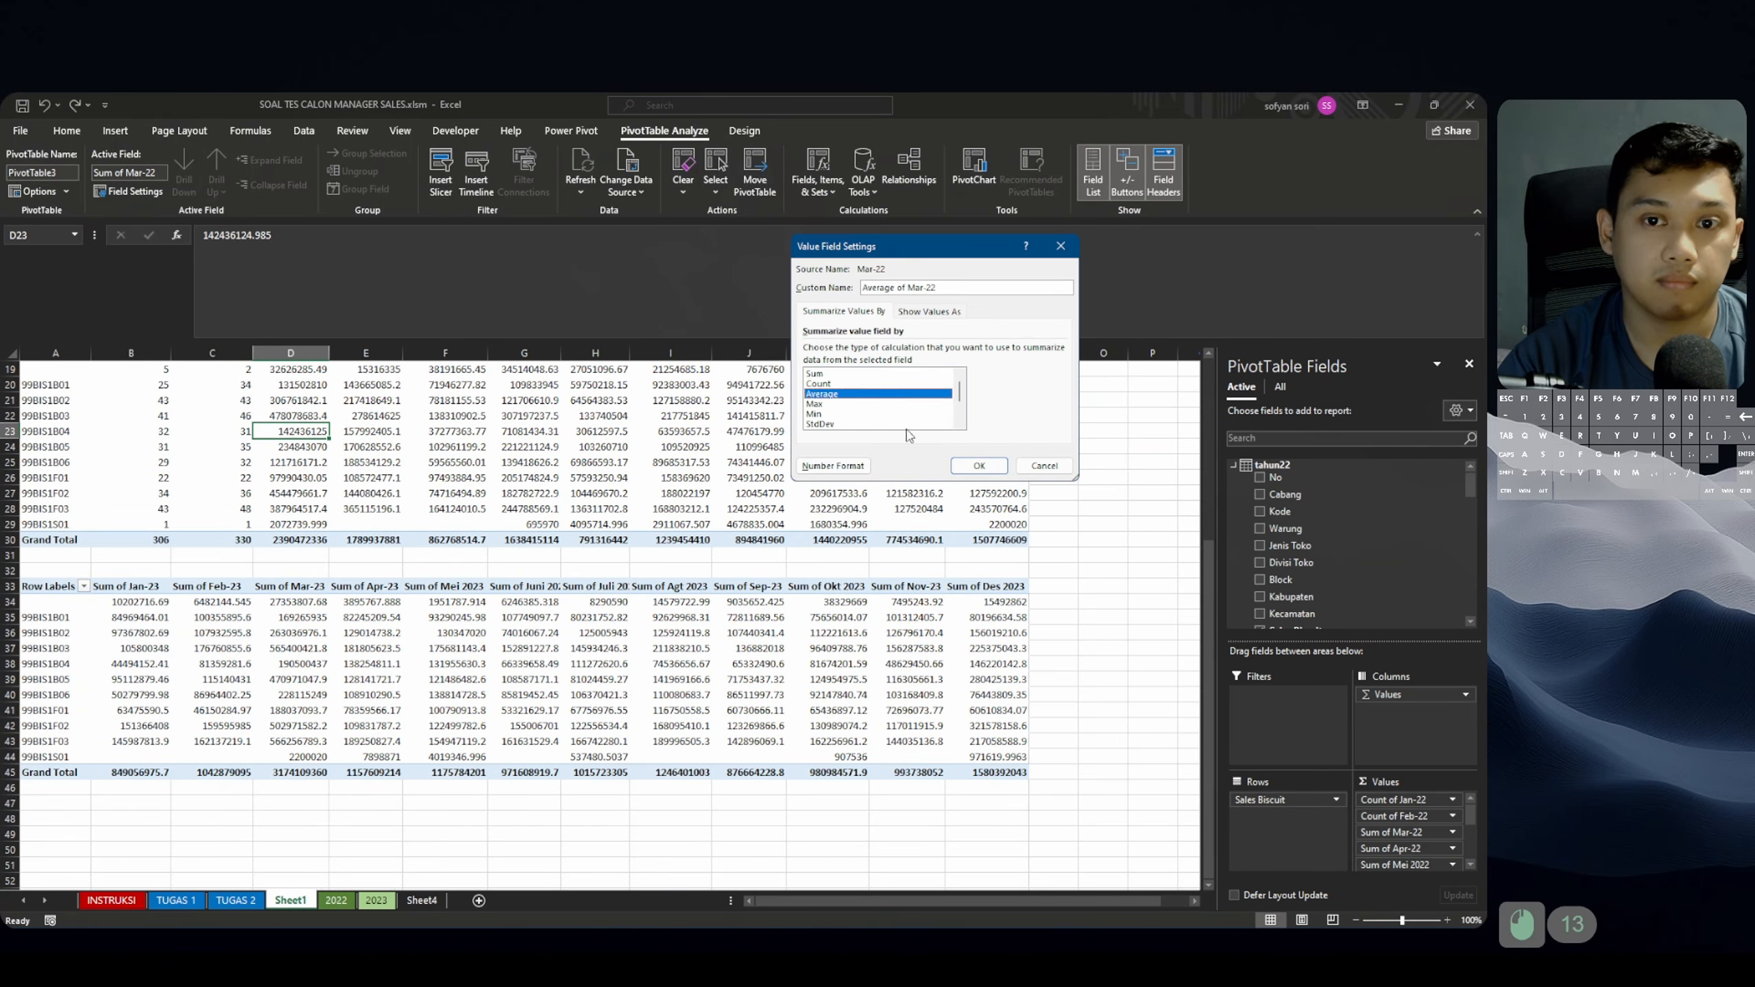
left_click(819, 384)
left_click(978, 466)
left_click(373, 431)
left_click(131, 191)
left_click(818, 383)
left_click(979, 467)
Summarize the Mei 2022 and Jun-22 value fields in the 2022 pivot table by Count.
left_click(456, 431)
left_click(131, 191)
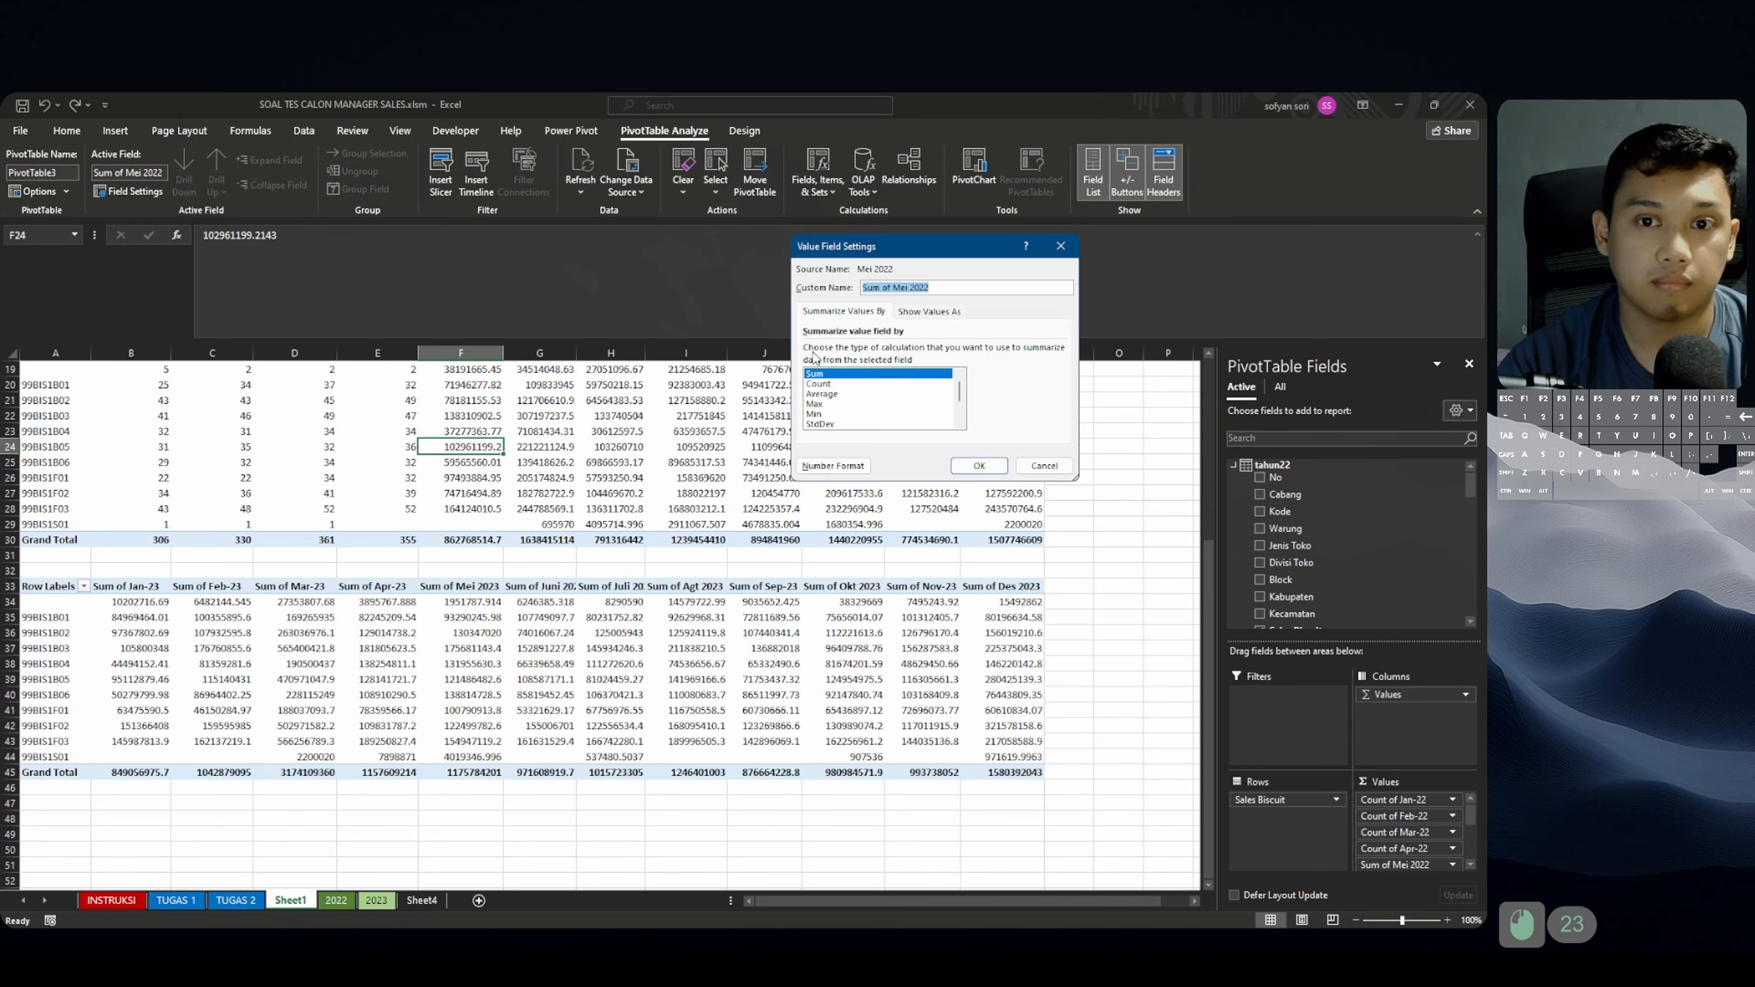
left_click(818, 383)
left_click(979, 466)
left_click(547, 416)
left_click(131, 191)
left_click(818, 384)
left_click(979, 466)
Summarize the Jul-22 and Agt 2022 value fields in the 2022 pivot table by Count.
left_click(631, 447)
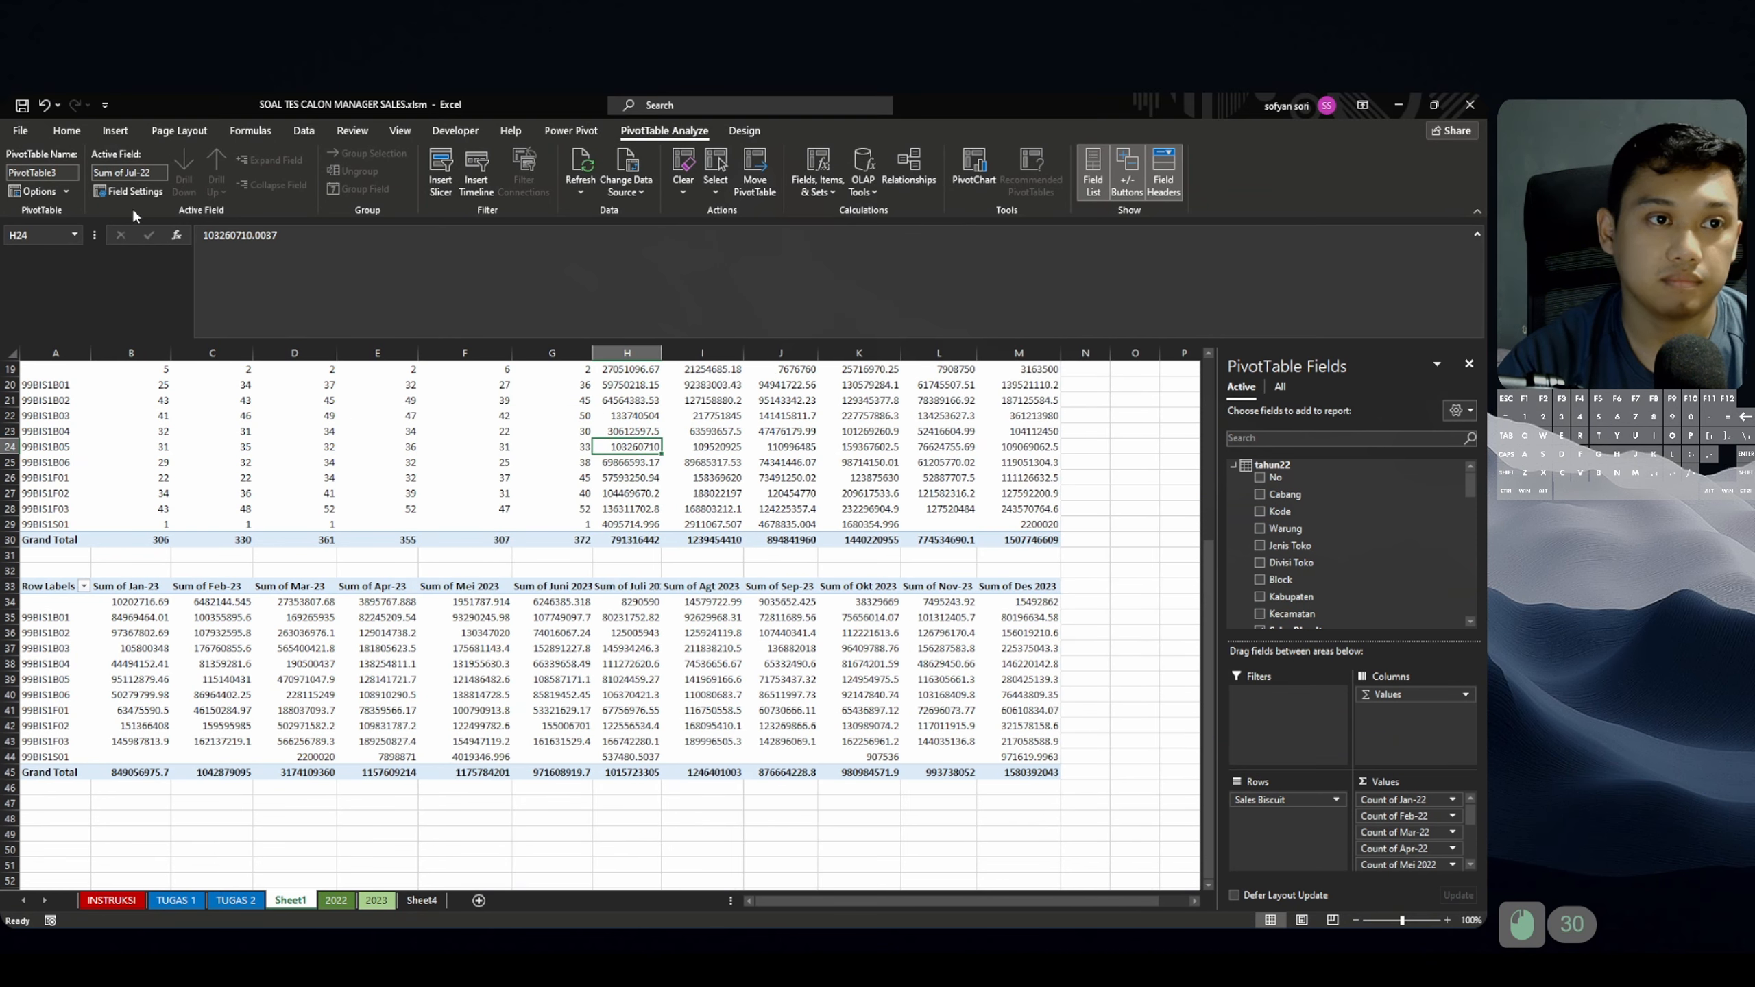
left_click(131, 191)
left_click(818, 384)
left_click(979, 467)
left_click(710, 447)
left_click(131, 192)
left_click(818, 384)
left_click(978, 466)
Summarize the Sep-22 and Okt 2022 value fields in the 2022 pivot table by Count.
left_click(801, 447)
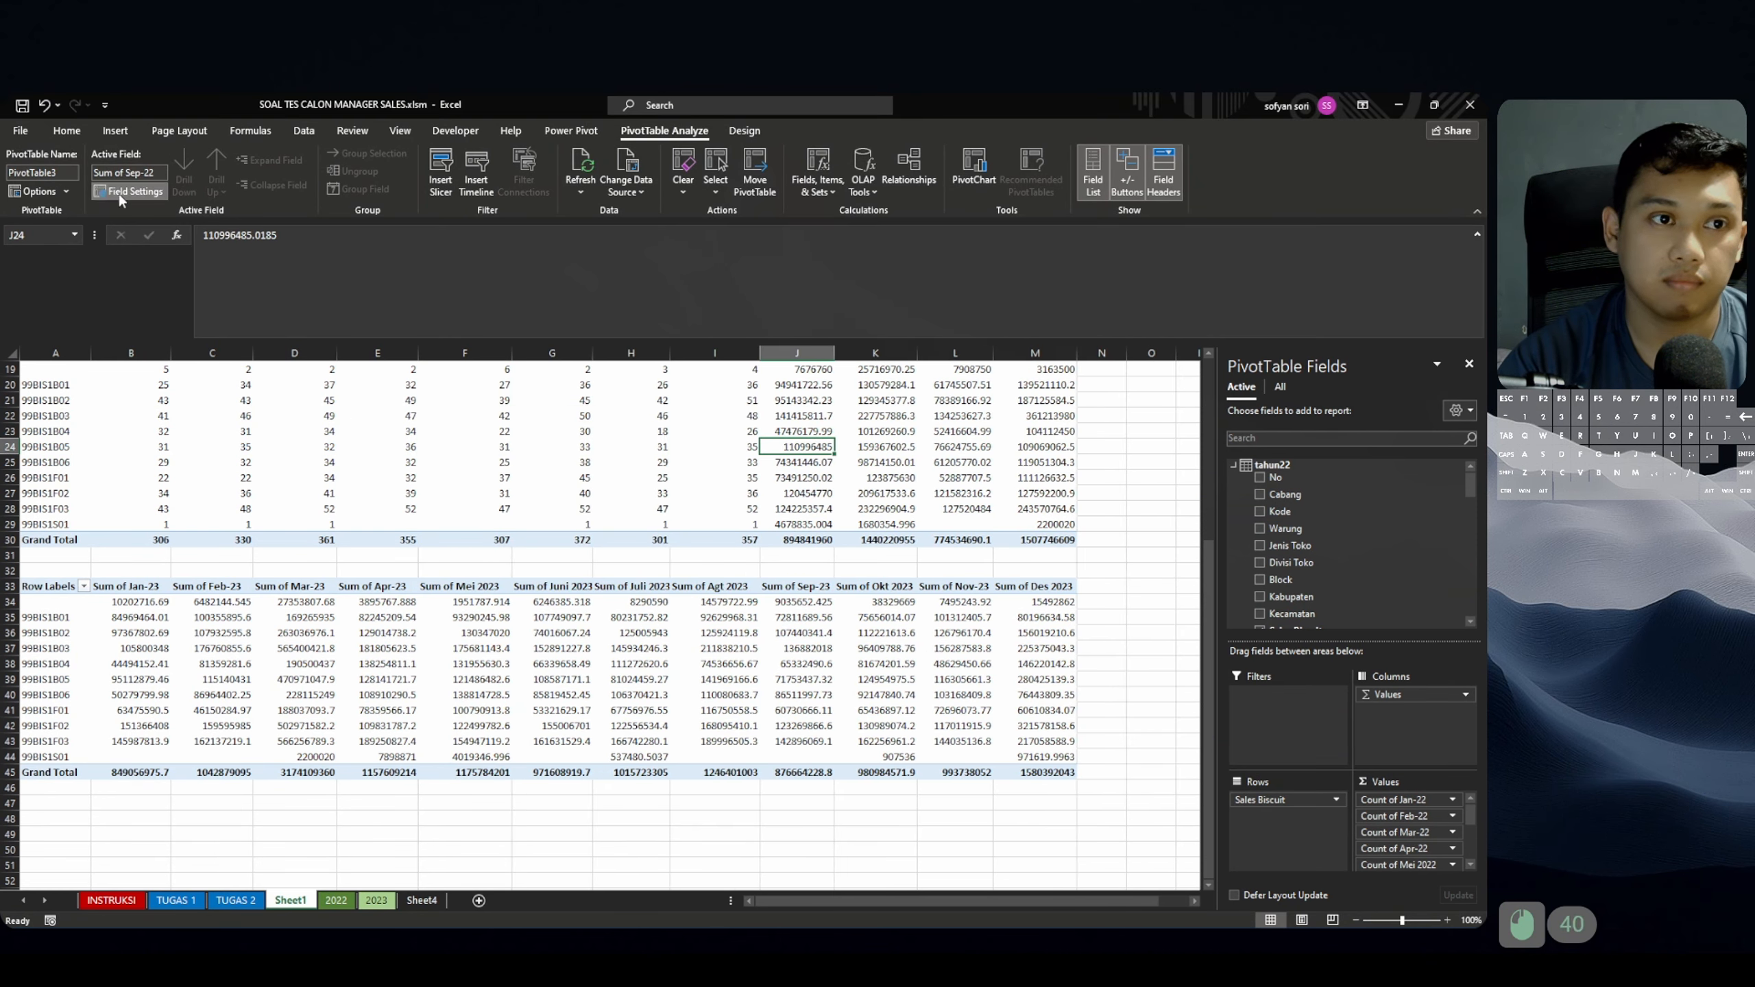
left_click(131, 191)
left_click(819, 384)
left_click(978, 466)
left_click(883, 462)
left_click(109, 193)
left_click(819, 383)
left_click(979, 466)
Summarize the Nov-22 and Des 2022 value fields in the 2022 pivot table by Count.
left_click(962, 462)
left_click(119, 193)
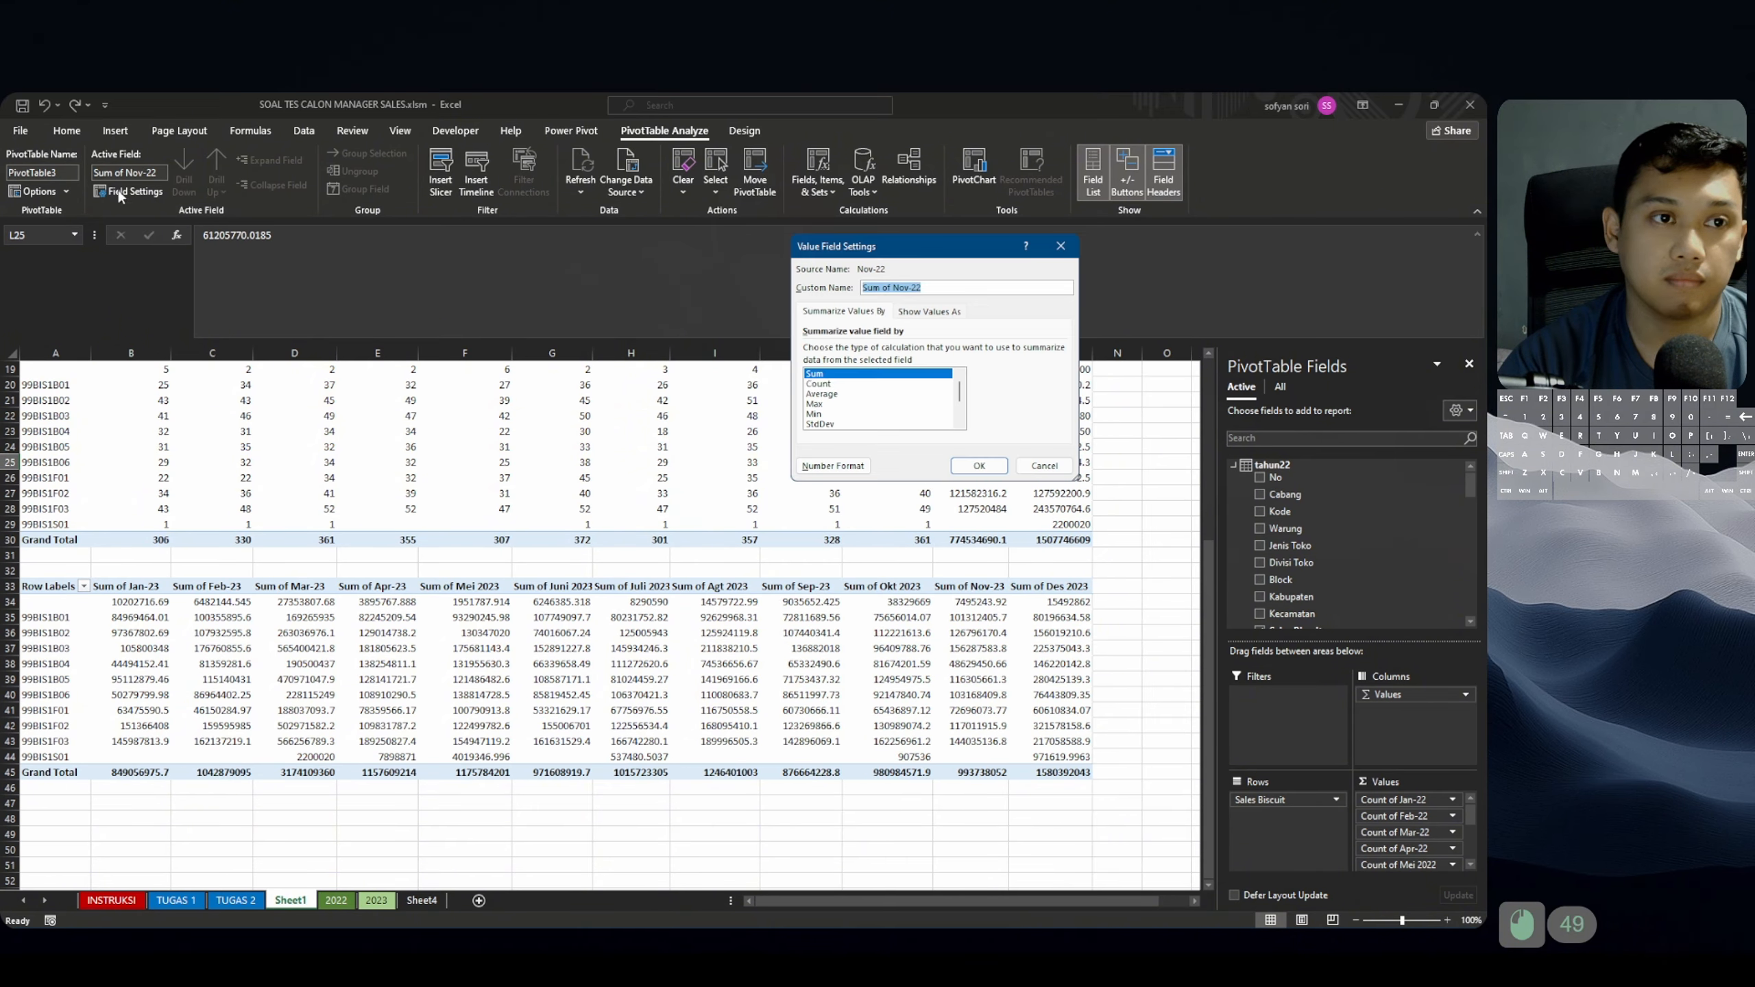
left_click(979, 466)
left_click(1078, 462)
left_click(119, 193)
left_click(818, 384)
left_click(979, 467)
Summarize the Jan-23 and Feb-23 value fields in the 2023 pivot table by Count.
left_click(130, 648)
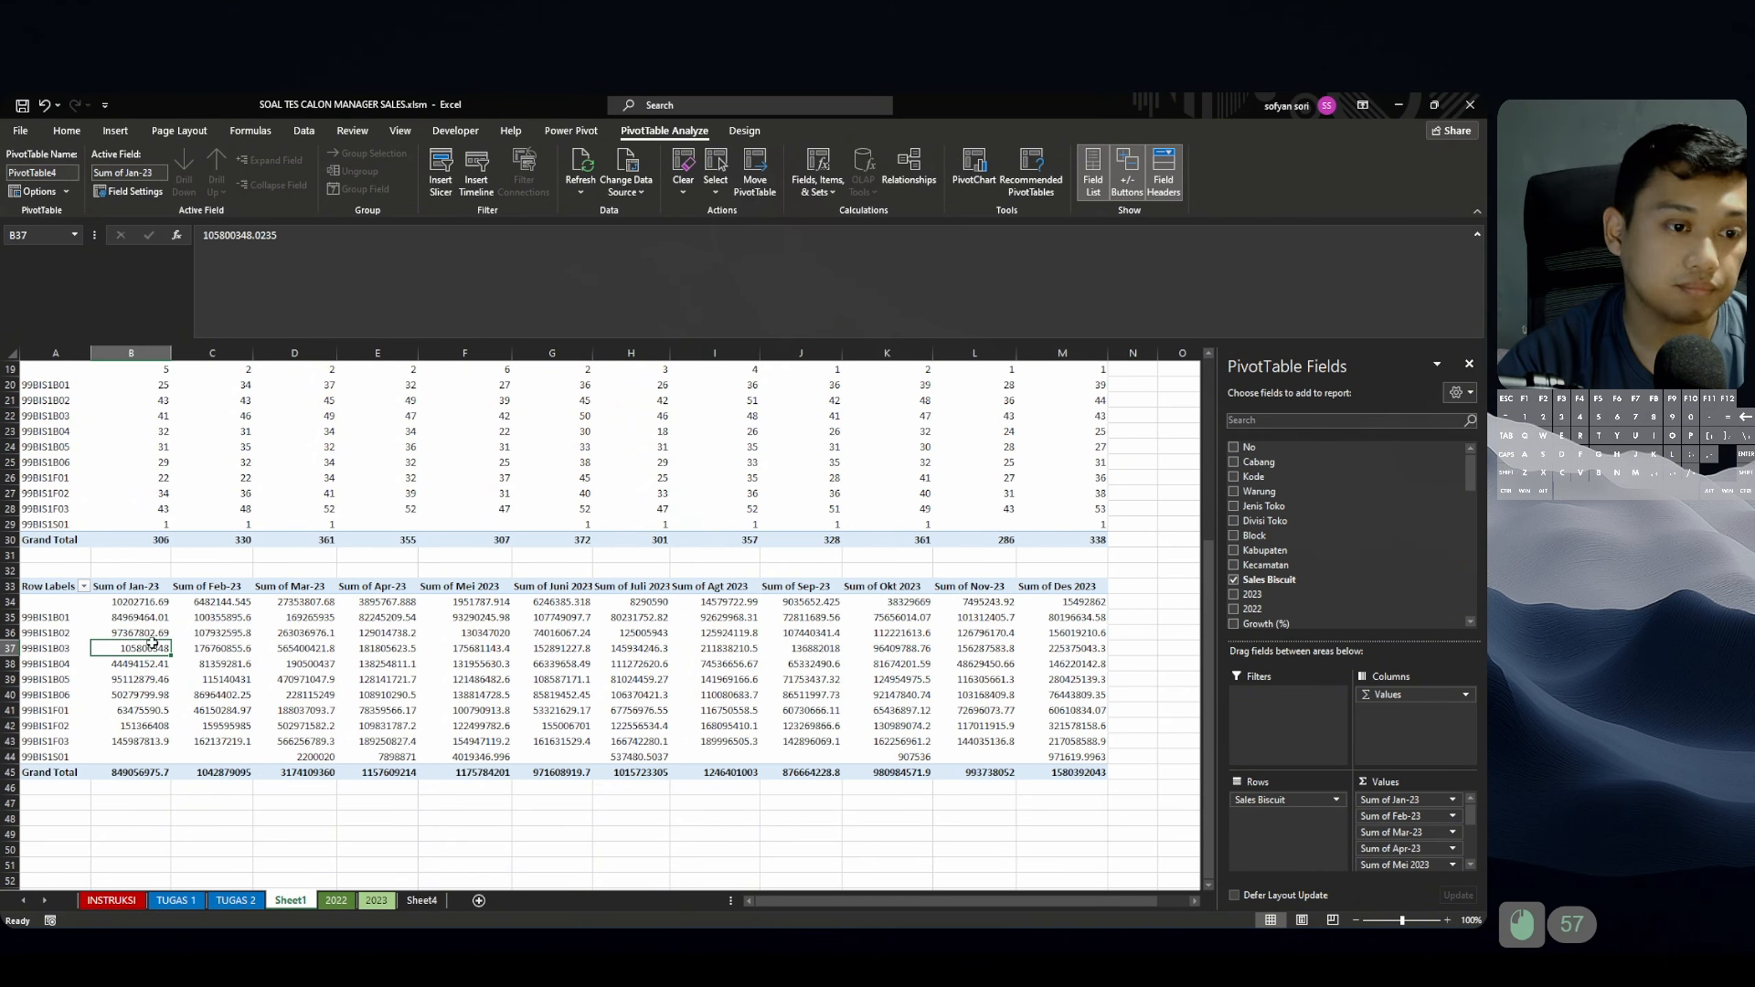
left_click(119, 193)
left_click(835, 385)
left_click(979, 466)
left_click(211, 647)
left_click(127, 191)
left_click(819, 384)
left_click(979, 466)
Summarize the Mar-23 and Apr-23 value fields in the 2023 pivot table by Count.
left_click(290, 647)
left_click(131, 191)
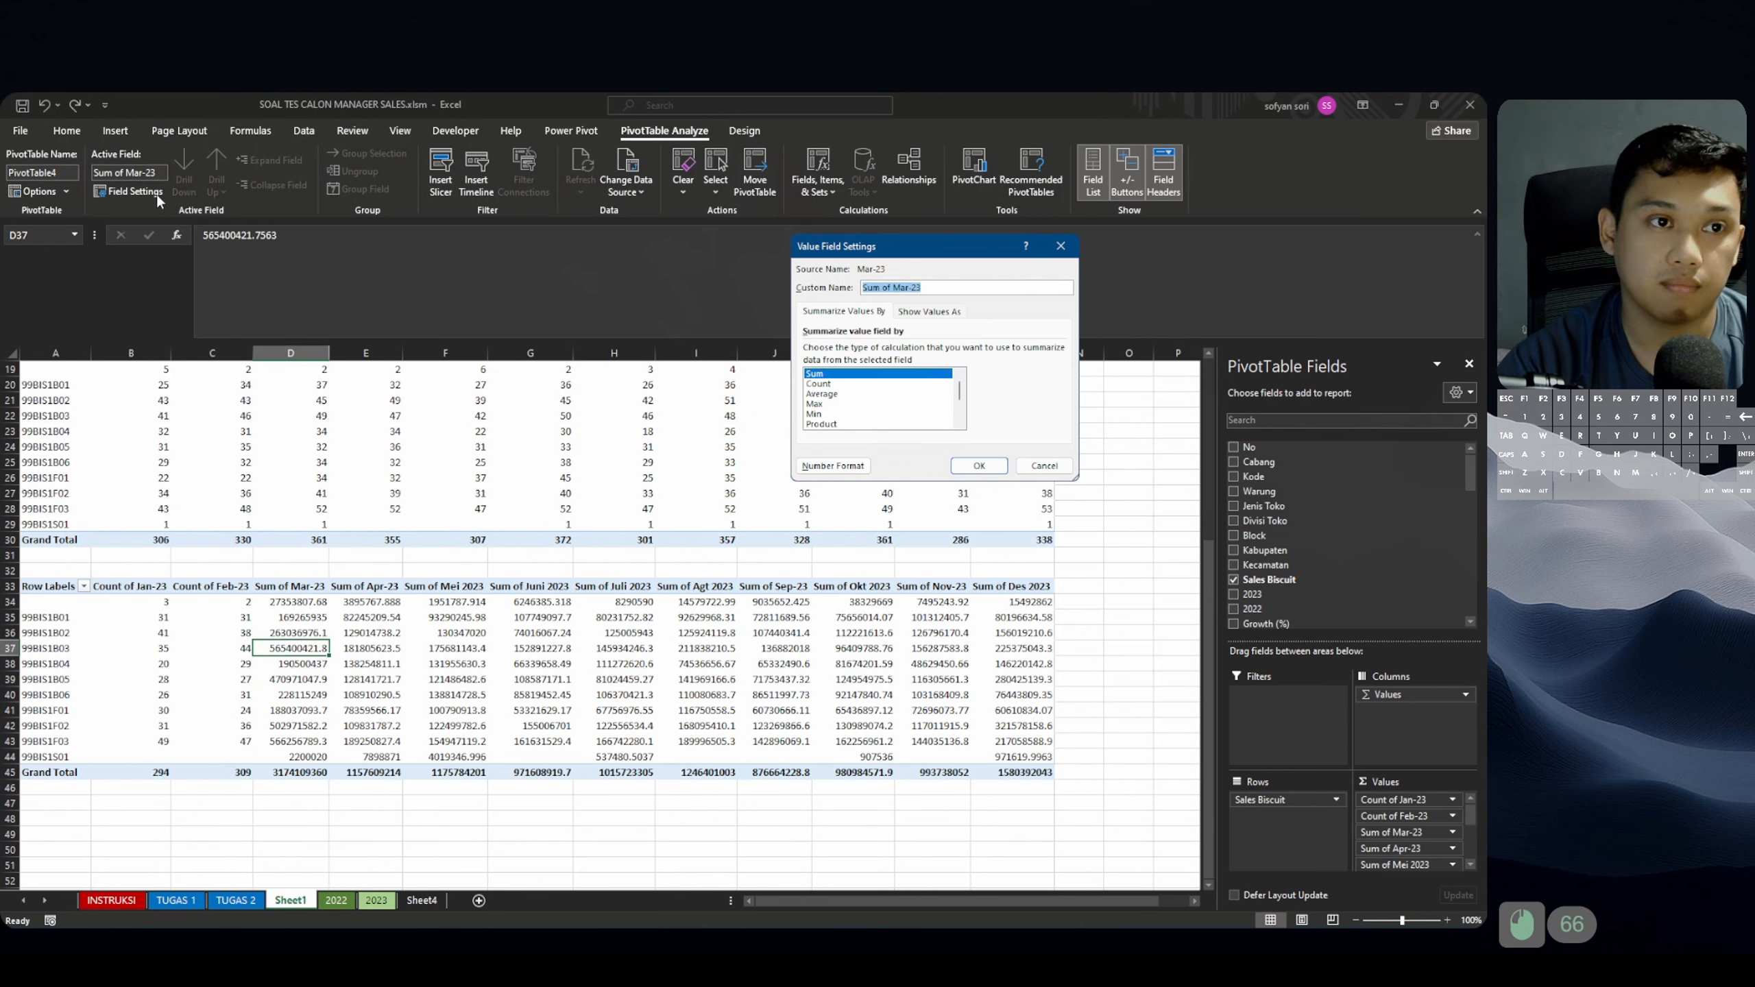
left_click(979, 466)
left_click(376, 648)
left_click(127, 191)
left_click(818, 383)
left_click(979, 466)
Summarize the Mei 2023 and Juni 2023 value fields in the 2023 pivot table by Count.
left_click(460, 694)
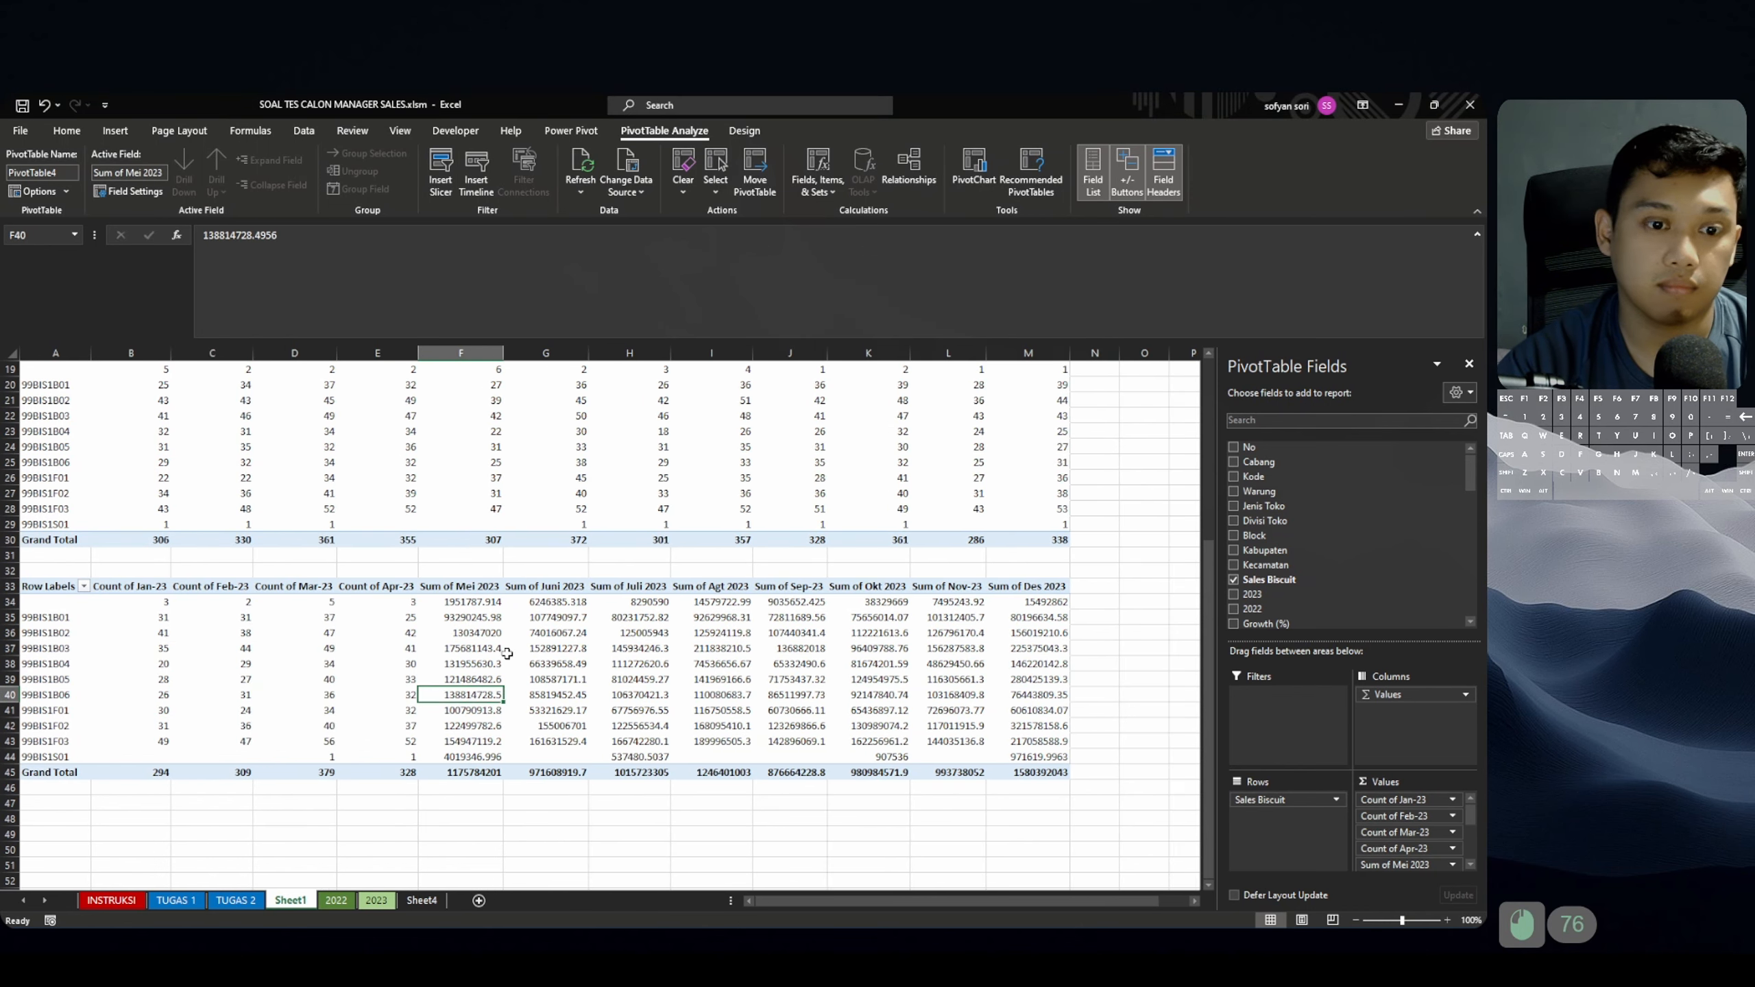
left_click(127, 191)
left_click(826, 385)
left_click(979, 467)
left_click(553, 647)
left_click(127, 191)
left_click(818, 384)
left_click(979, 466)
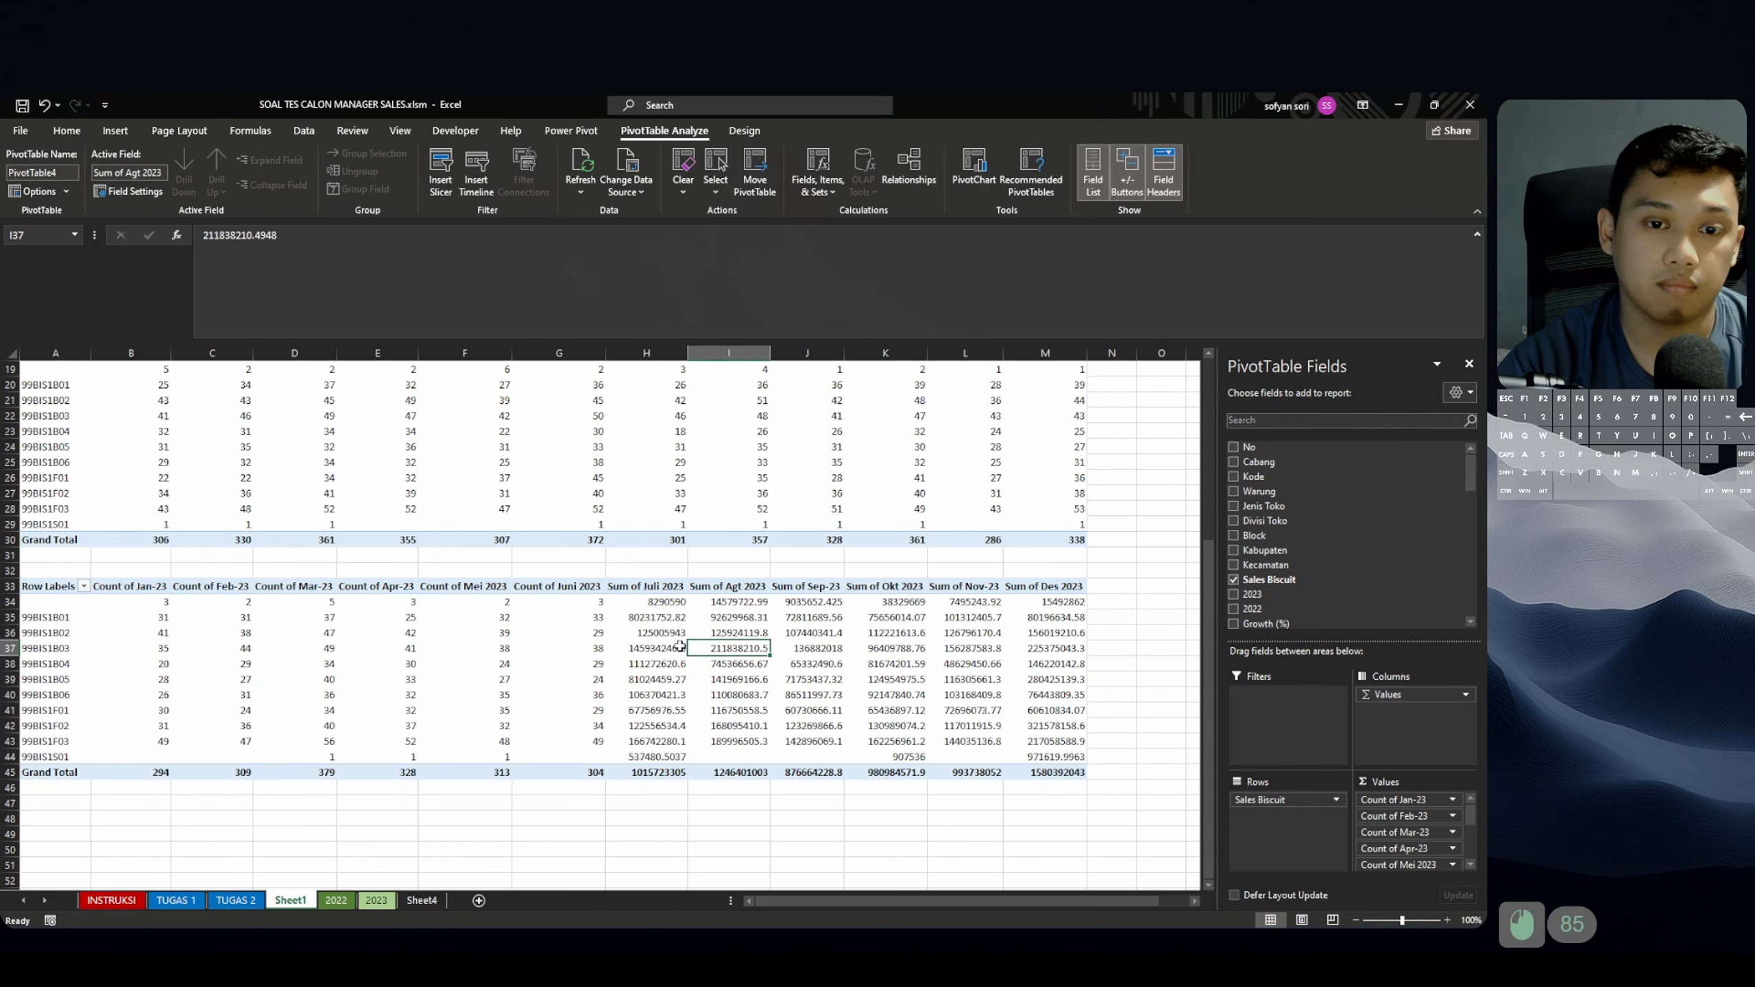
Summarize the Juli 2023 and Agt 2023 value fields in the 2023 pivot table by Count.
left_click(646, 647)
left_click(127, 191)
left_click(819, 384)
left_click(979, 467)
left_click(739, 633)
left_click(128, 192)
left_click(818, 384)
left_click(979, 466)
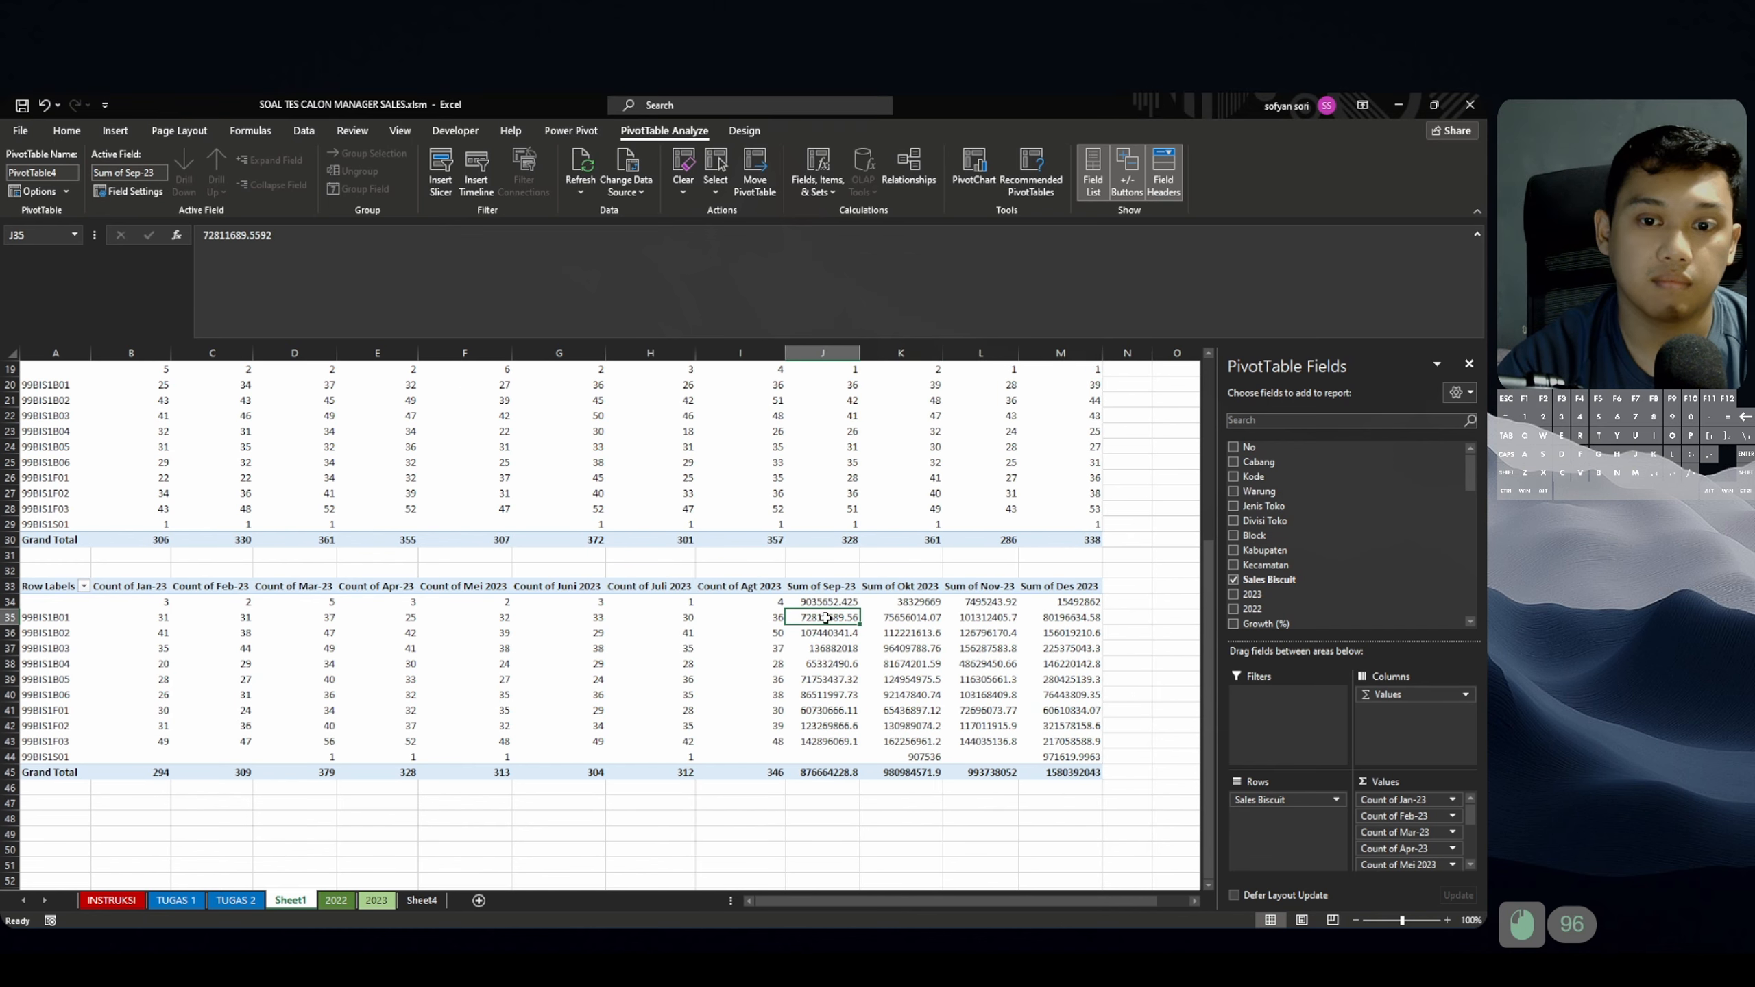
Summarize the Sep-23 and Okt 2023 value fields in the 2023 pivot table by Count.
left_click(822, 618)
left_click(127, 191)
left_click(819, 384)
left_click(979, 466)
left_click(912, 648)
left_click(127, 192)
left_click(819, 384)
left_click(978, 466)
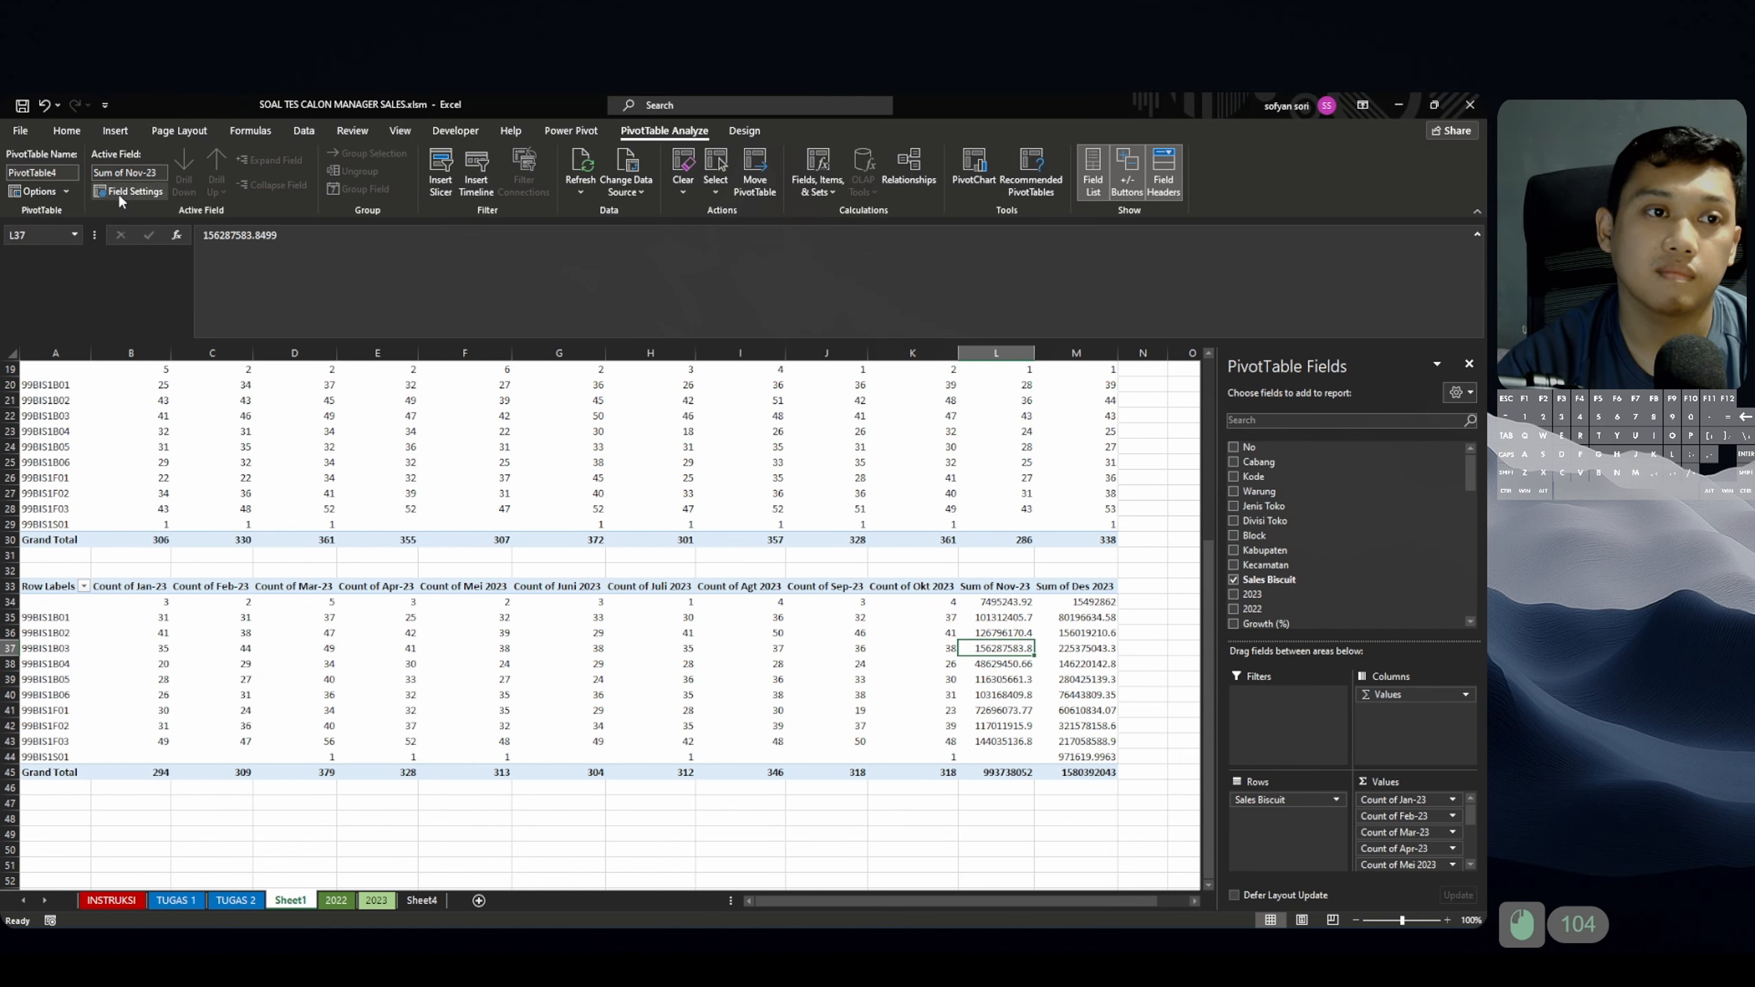
Summarize the Nov-23 and Des 2023 value fields in the 2023 pivot table by Count.
left_click(998, 648)
left_click(127, 191)
left_click(818, 383)
left_click(979, 466)
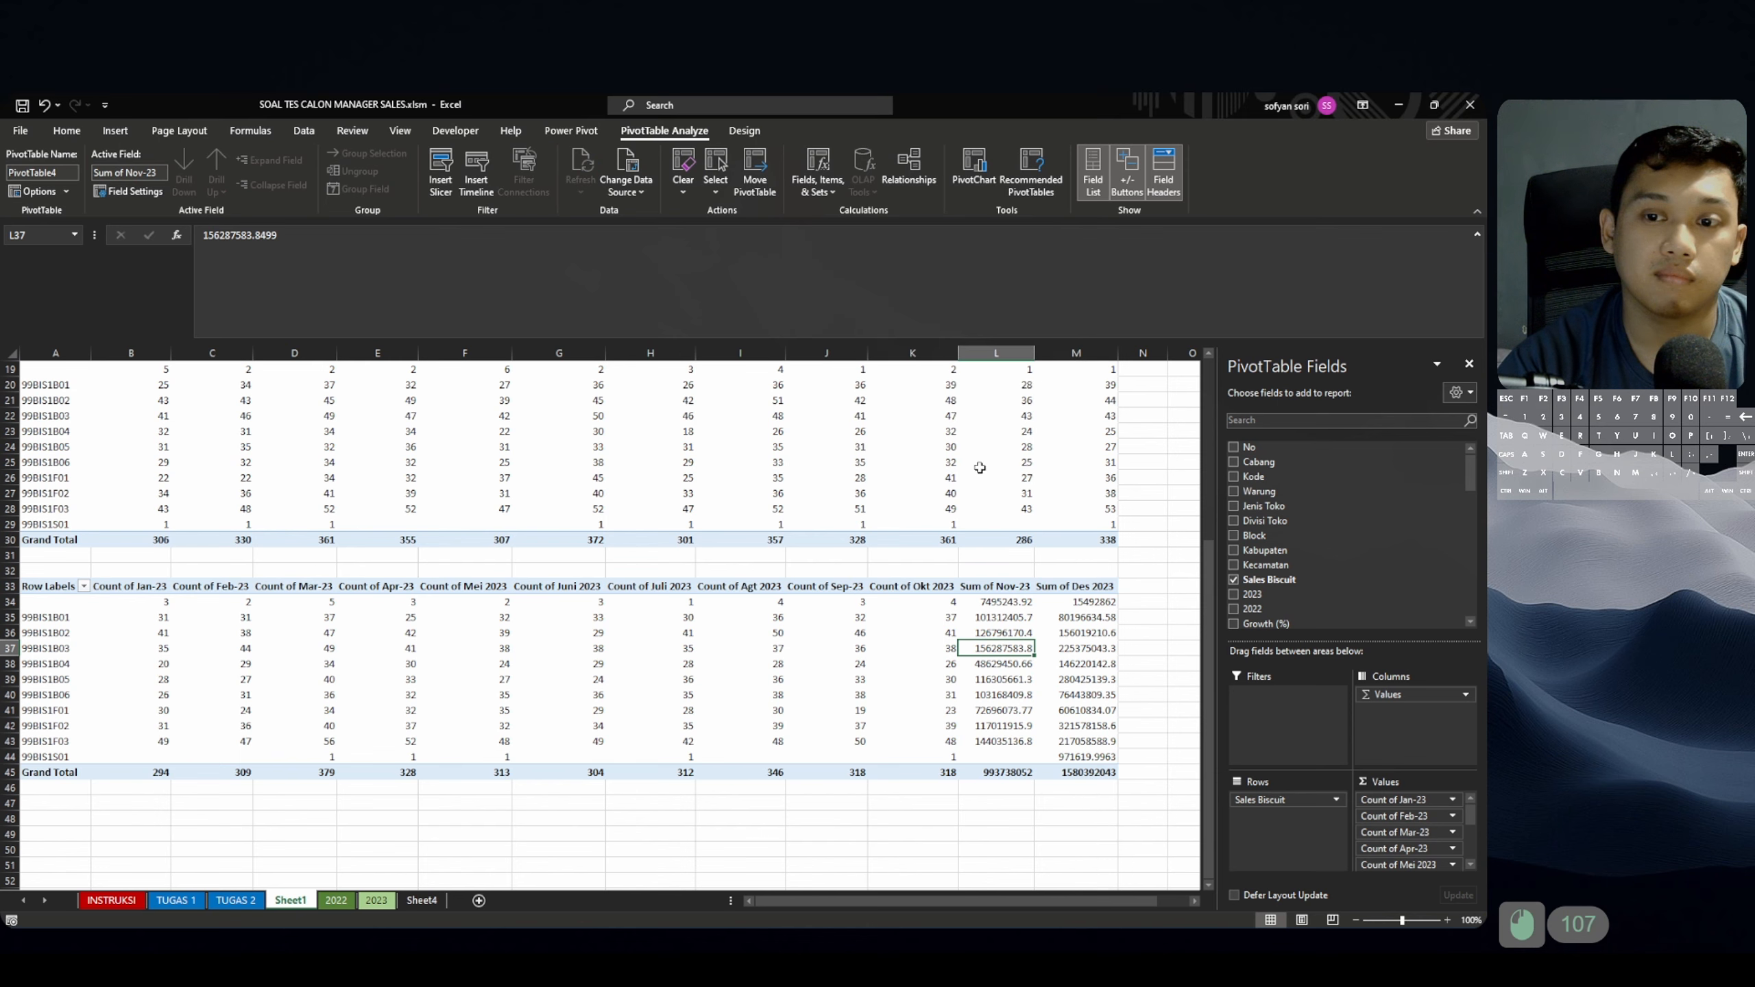
left_click(1078, 633)
left_click(128, 191)
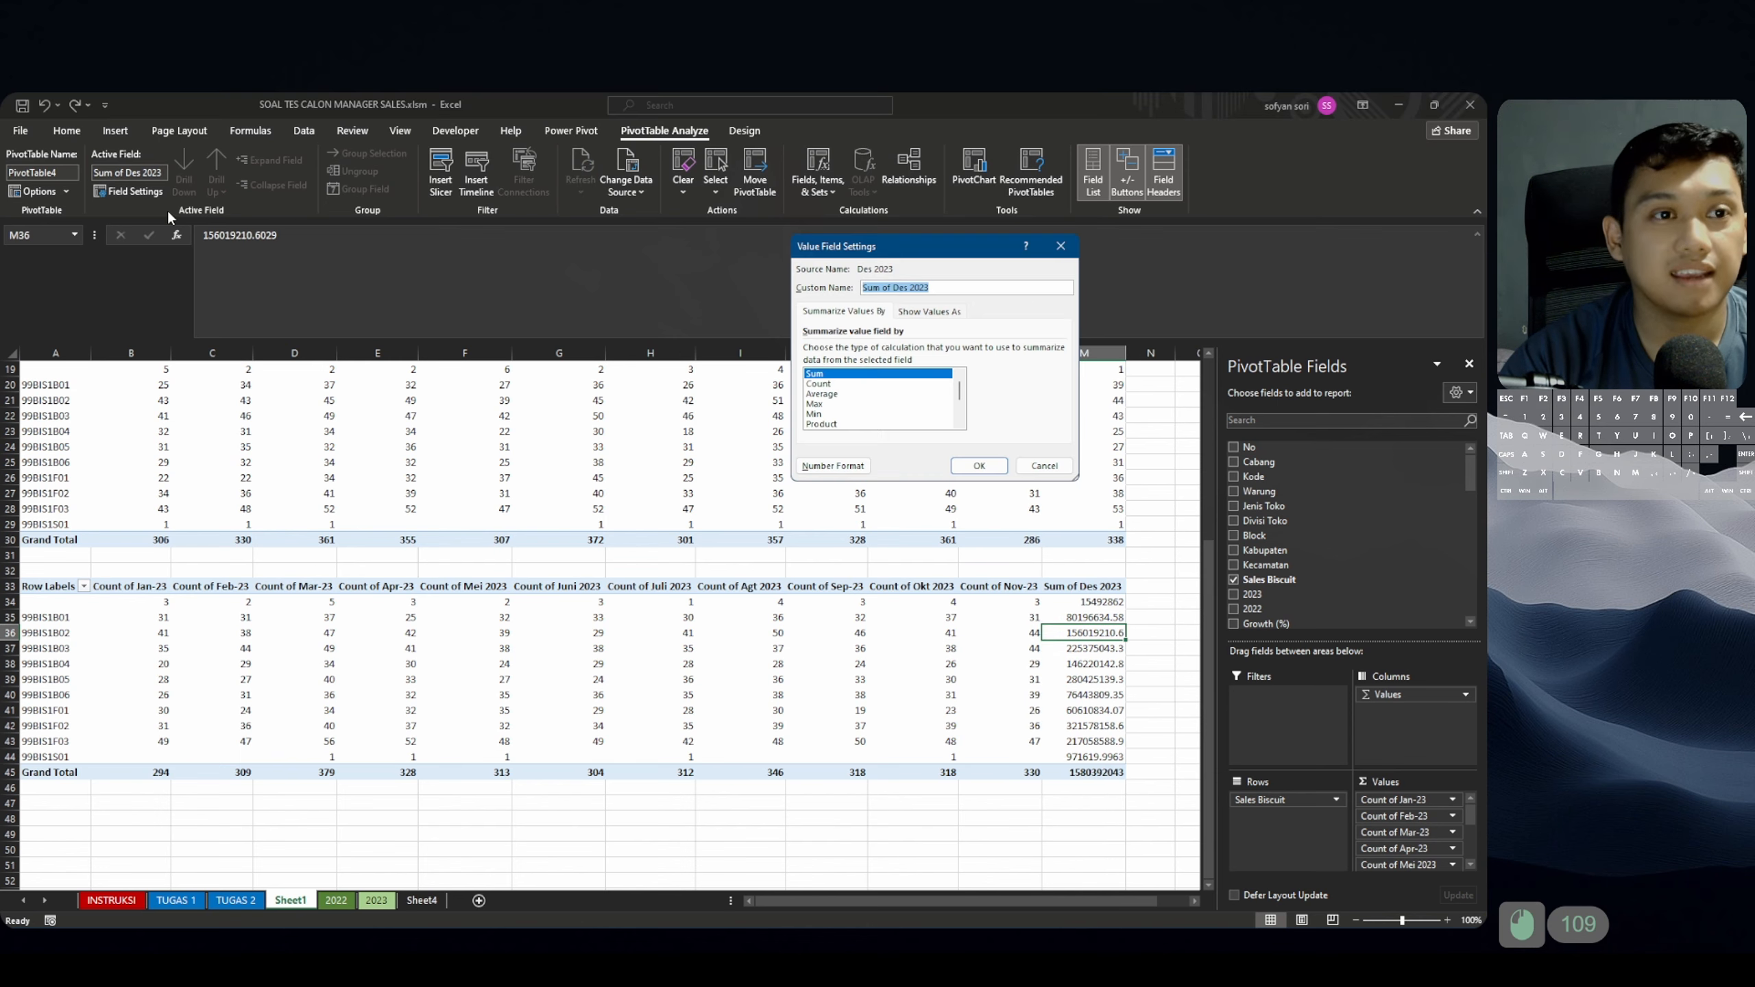
left_click(818, 384)
left_click(979, 466)
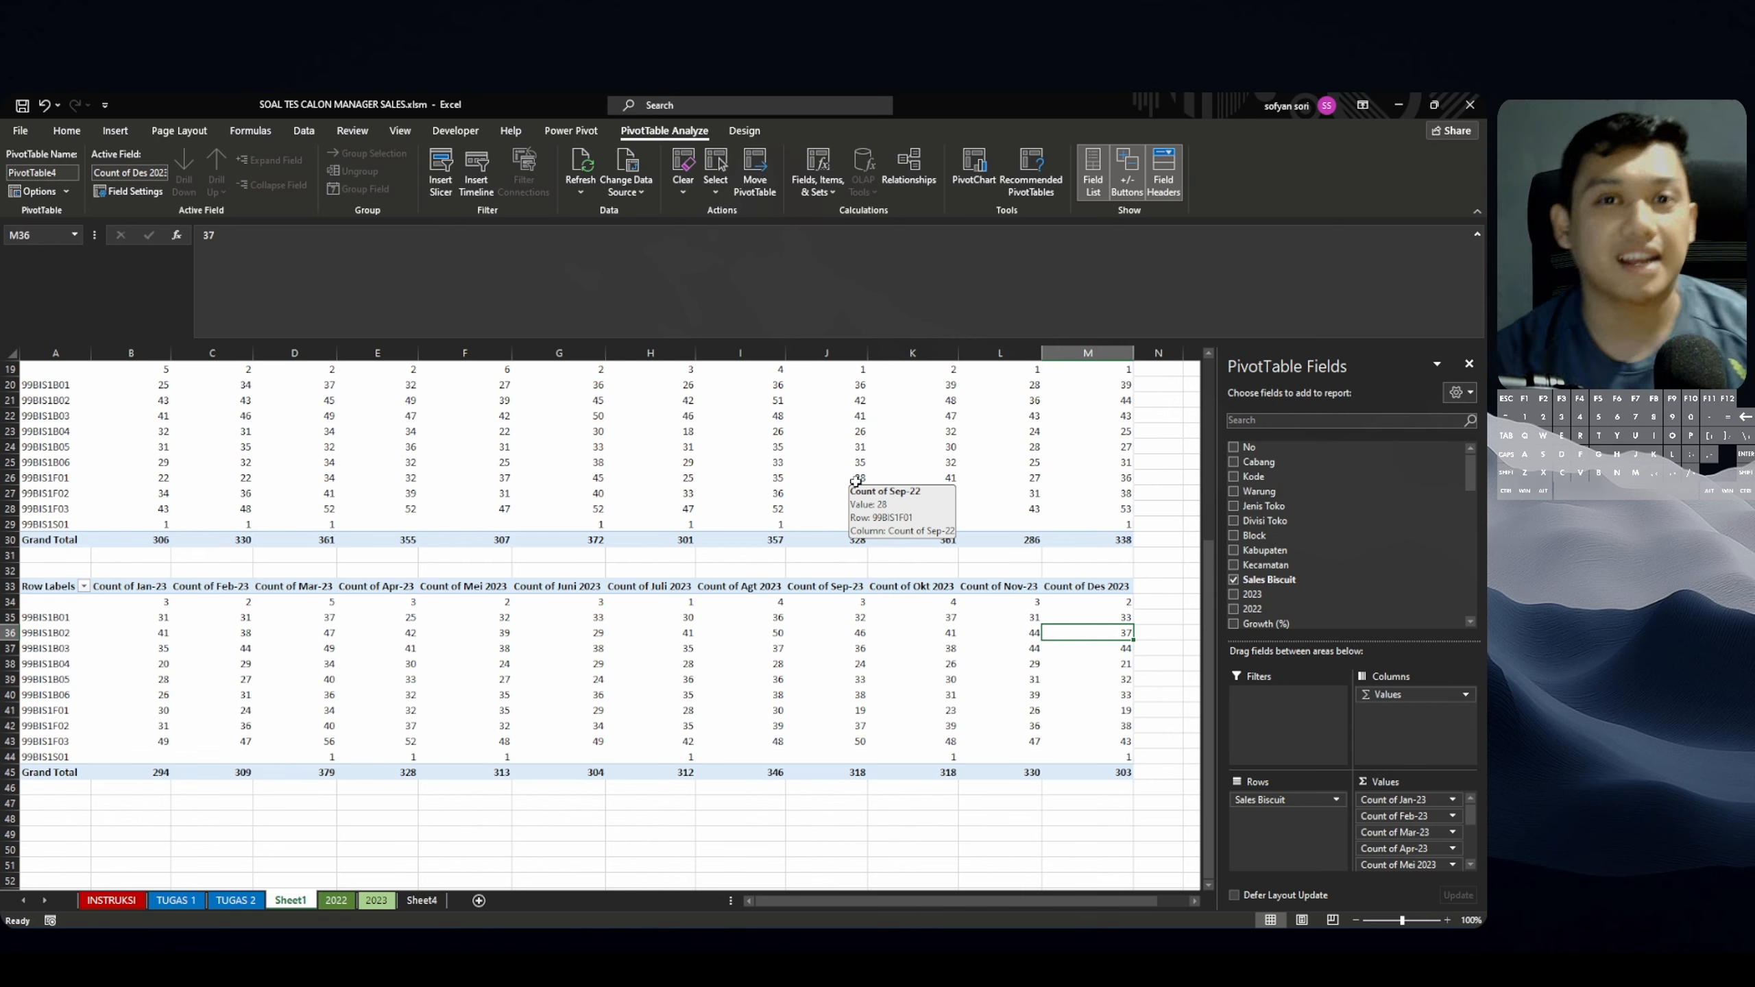
Copy the 2021 pivot table's monthly counts with the grand total into the 2021 table on TUGAS 2, starting at C5.
scroll(189, 498, "up", 6)
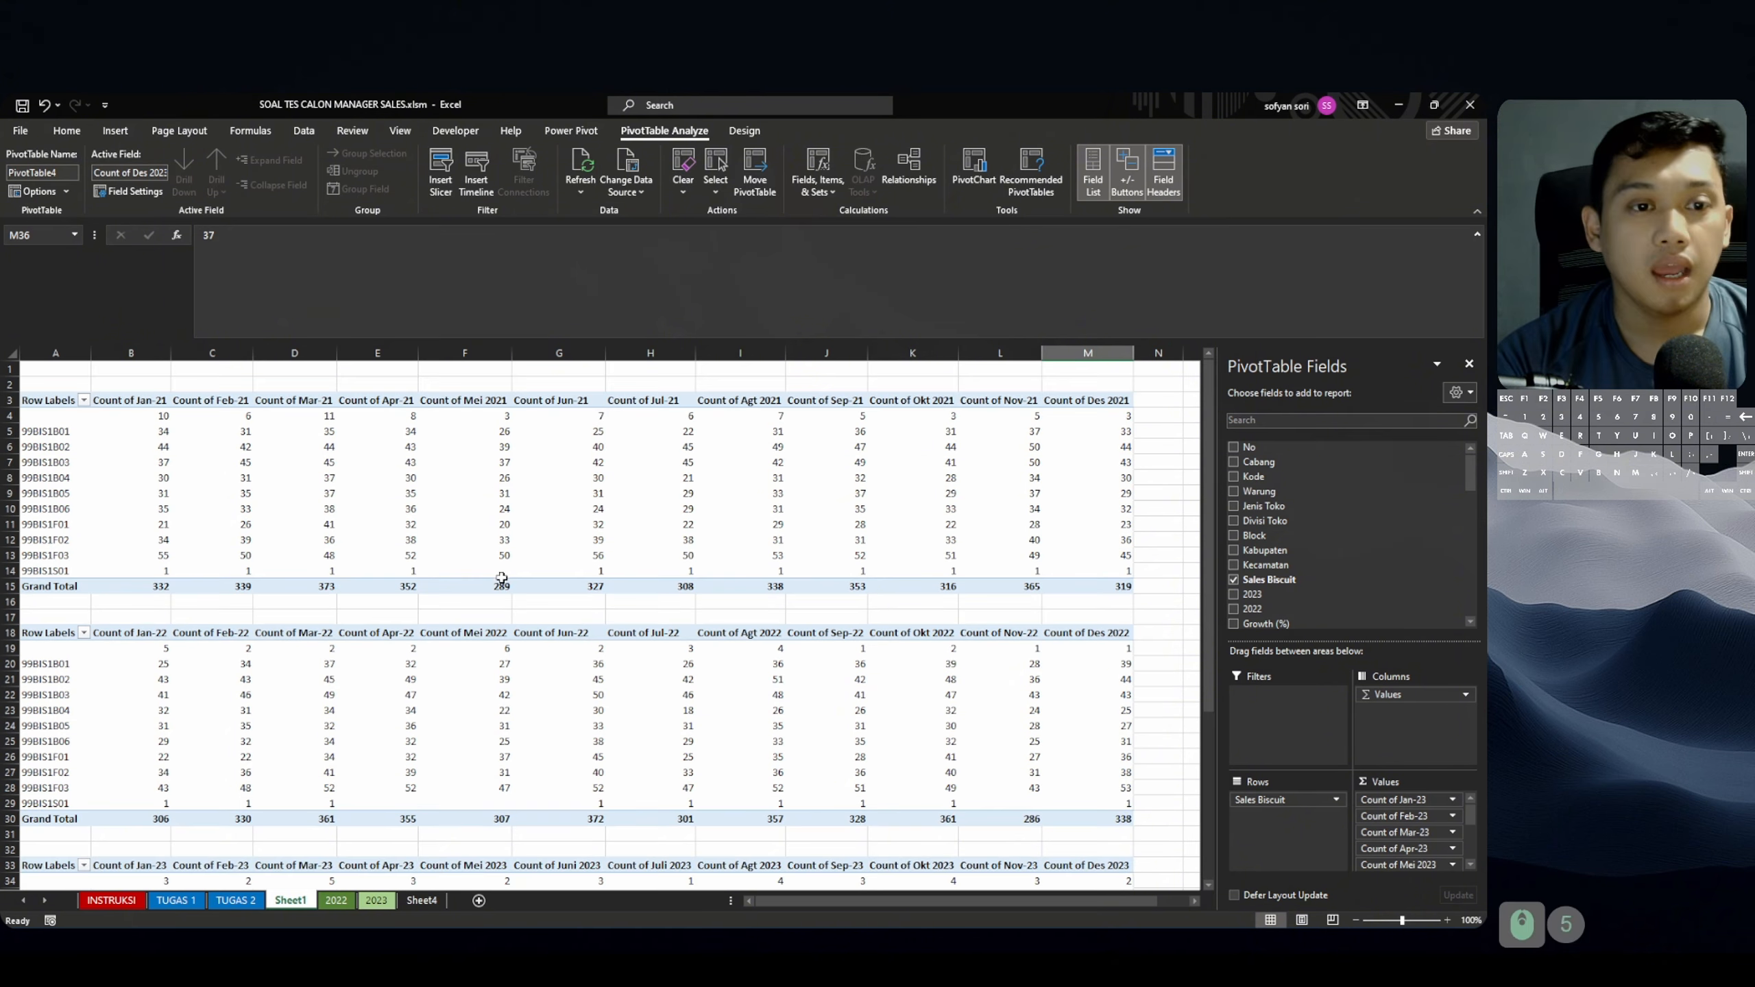
left_click(131, 414)
key("ctrl+shift+Down")
key("ctrl+shift+Right")
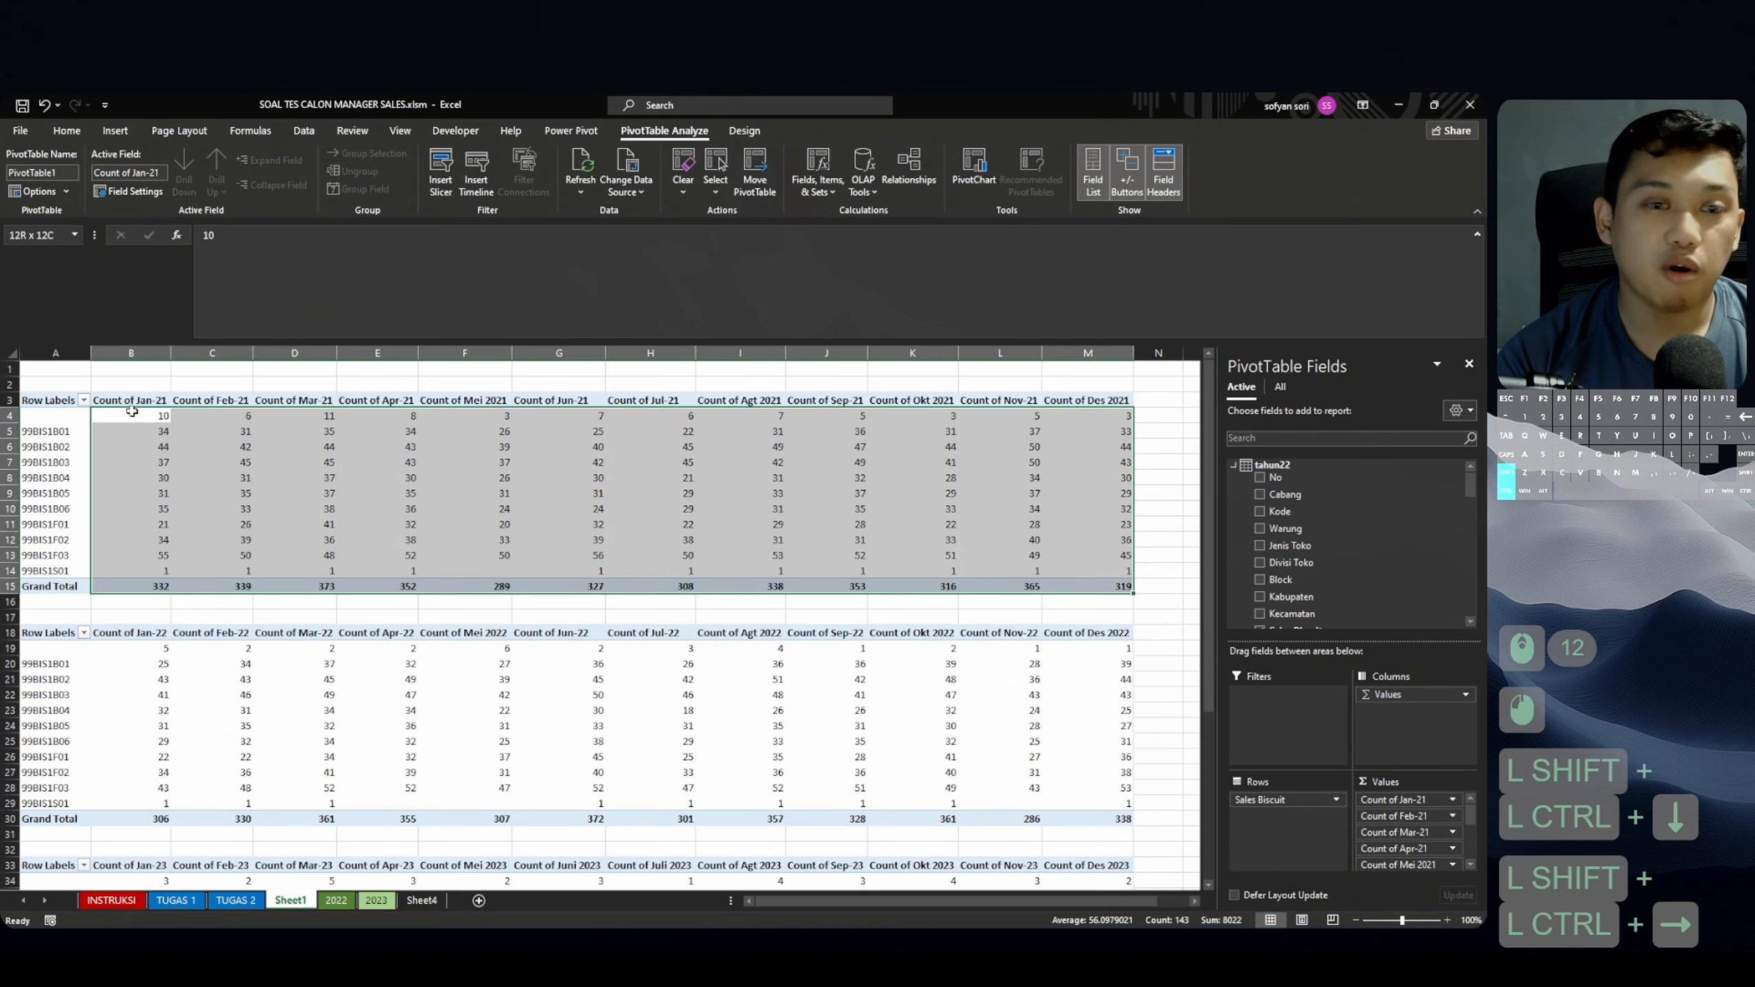
key("ctrl+c")
left_click(236, 900)
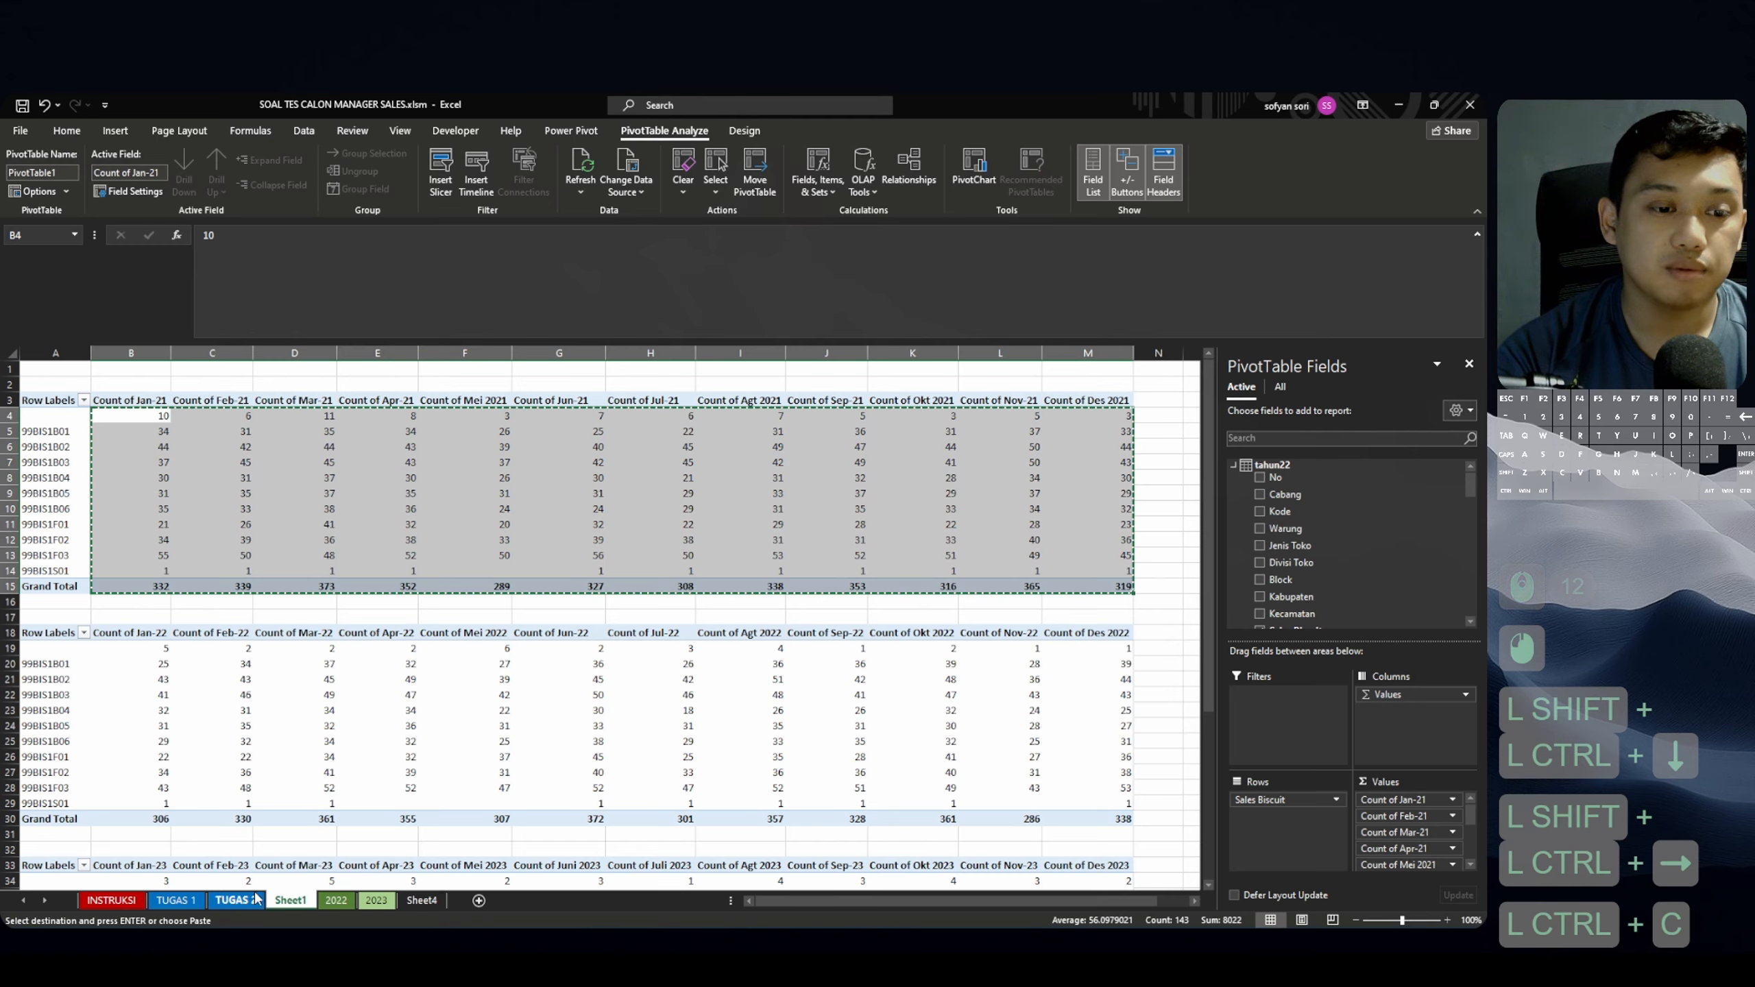
left_click(126, 406)
key("ctrl+v")
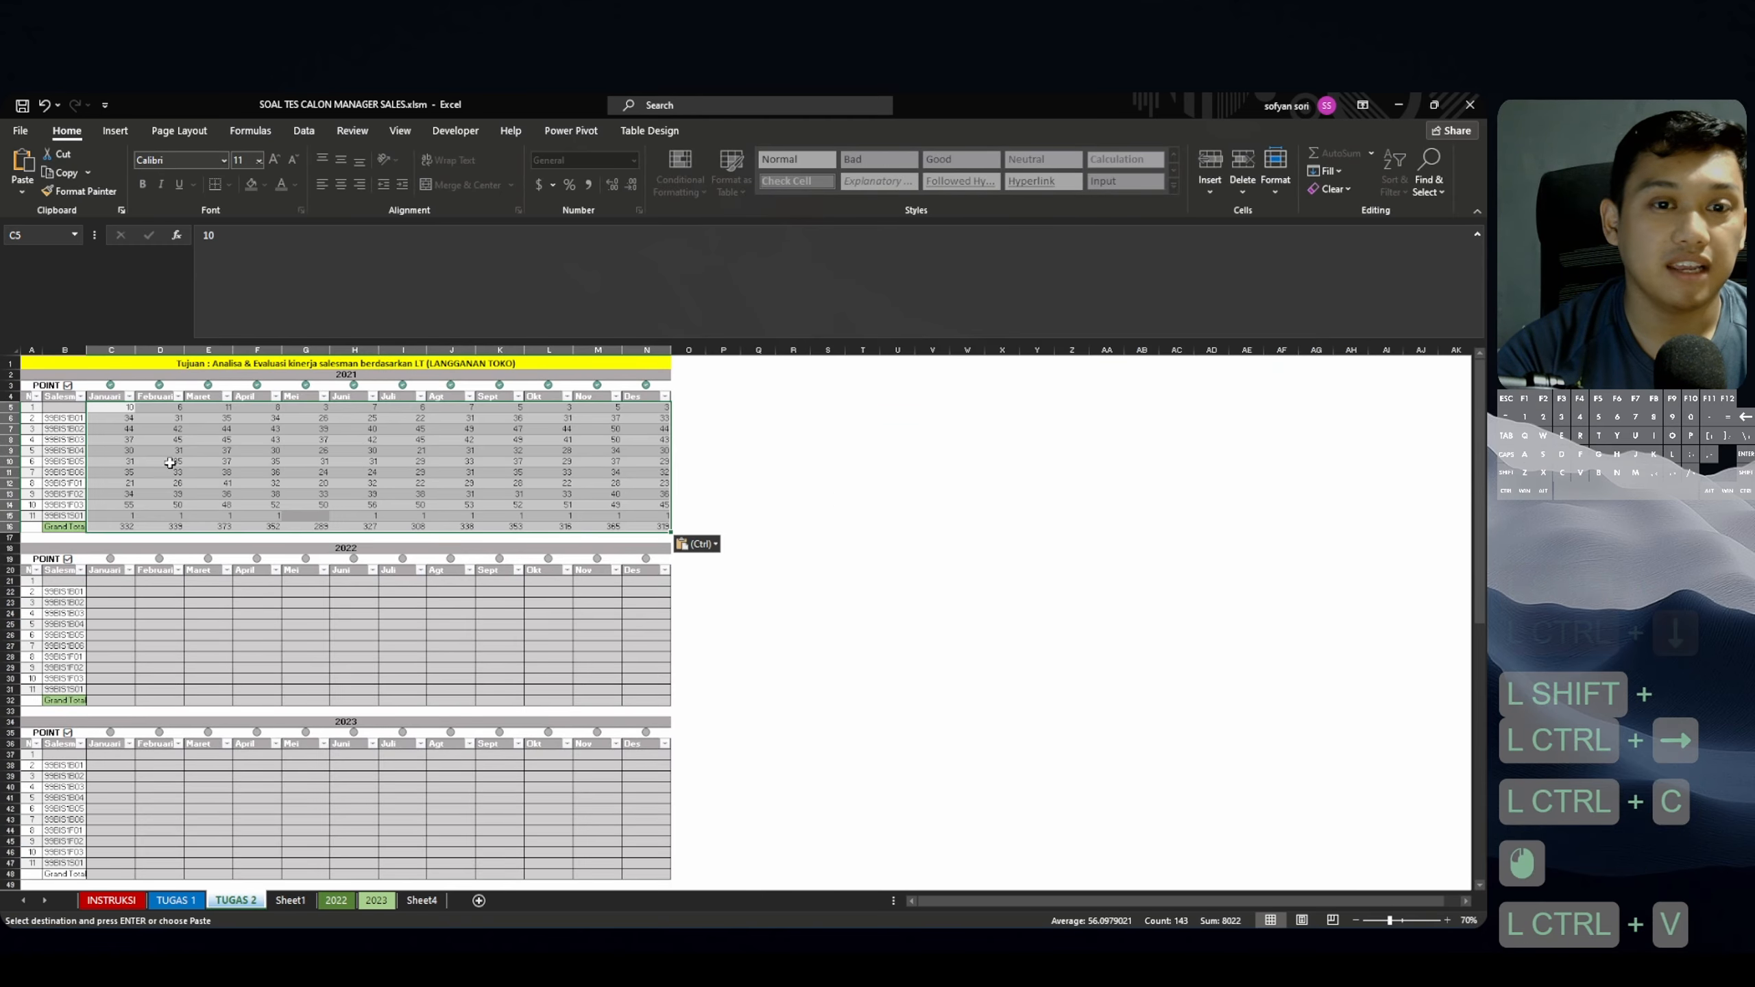
Copy the 2022 pivot table's monthly counts with the grand total from Sheet1 into the 2022 table on TUGAS 2, starting at C21.
left_click(290, 900)
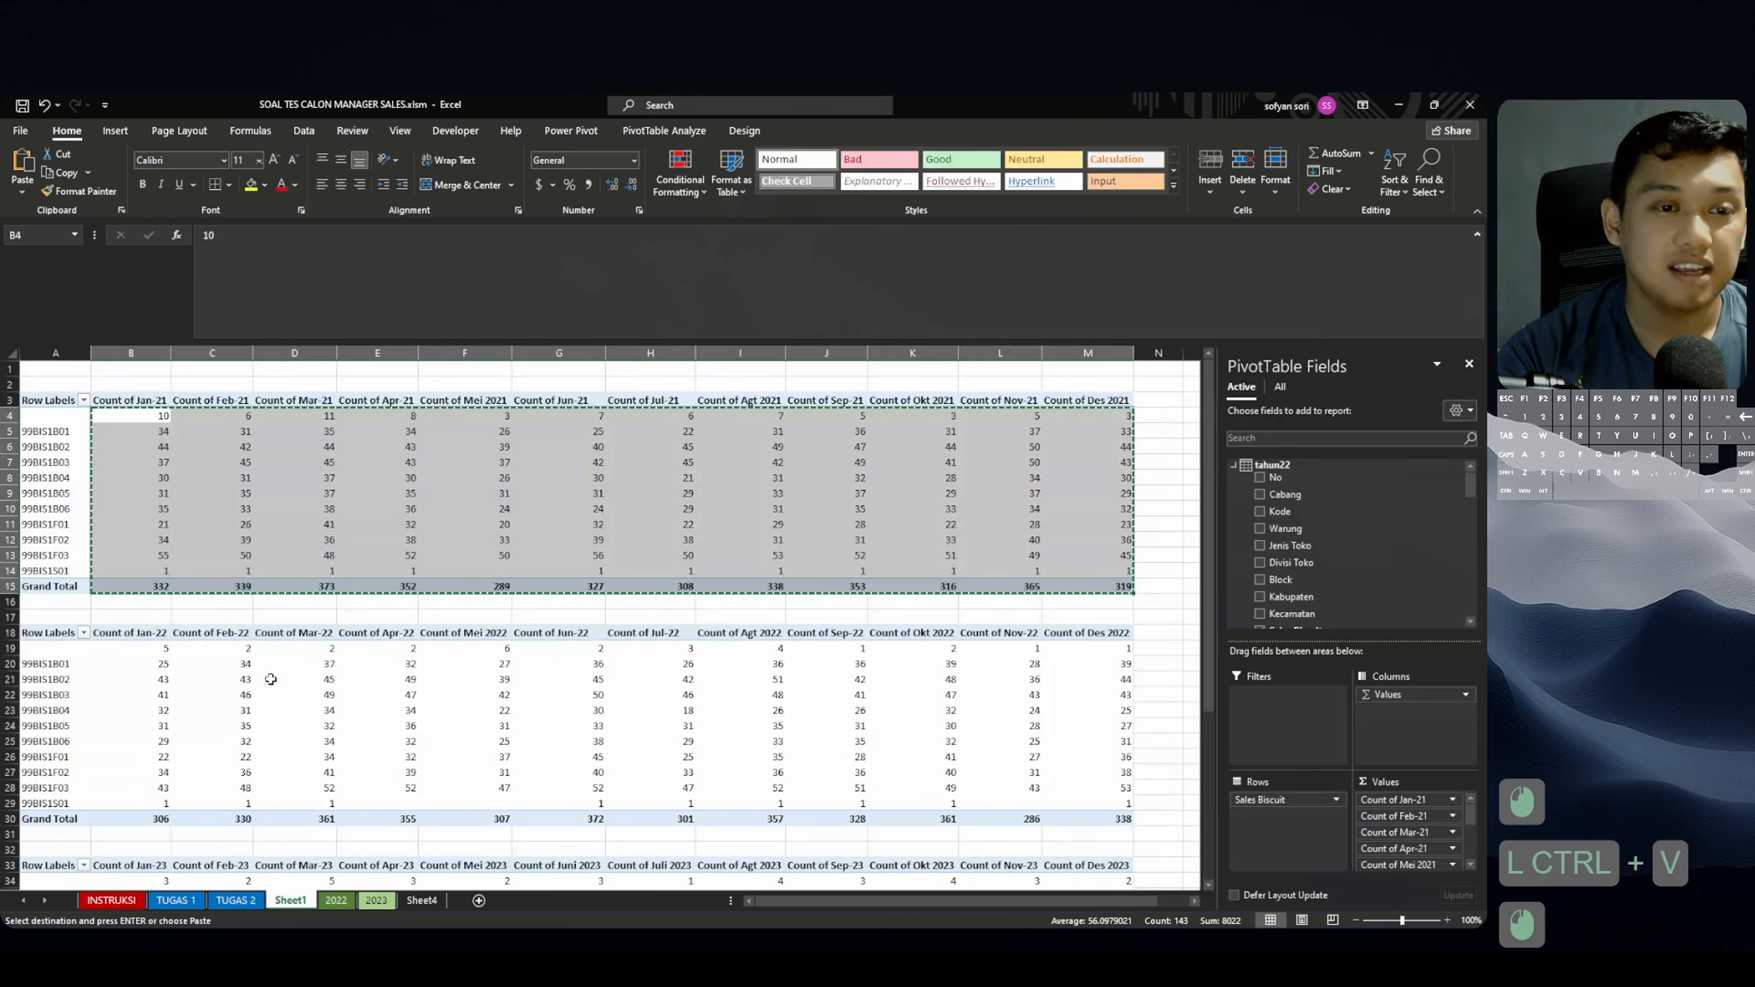
left_click(160, 647)
key("ctrl+shift+Down")
key("ctrl+shift+Right")
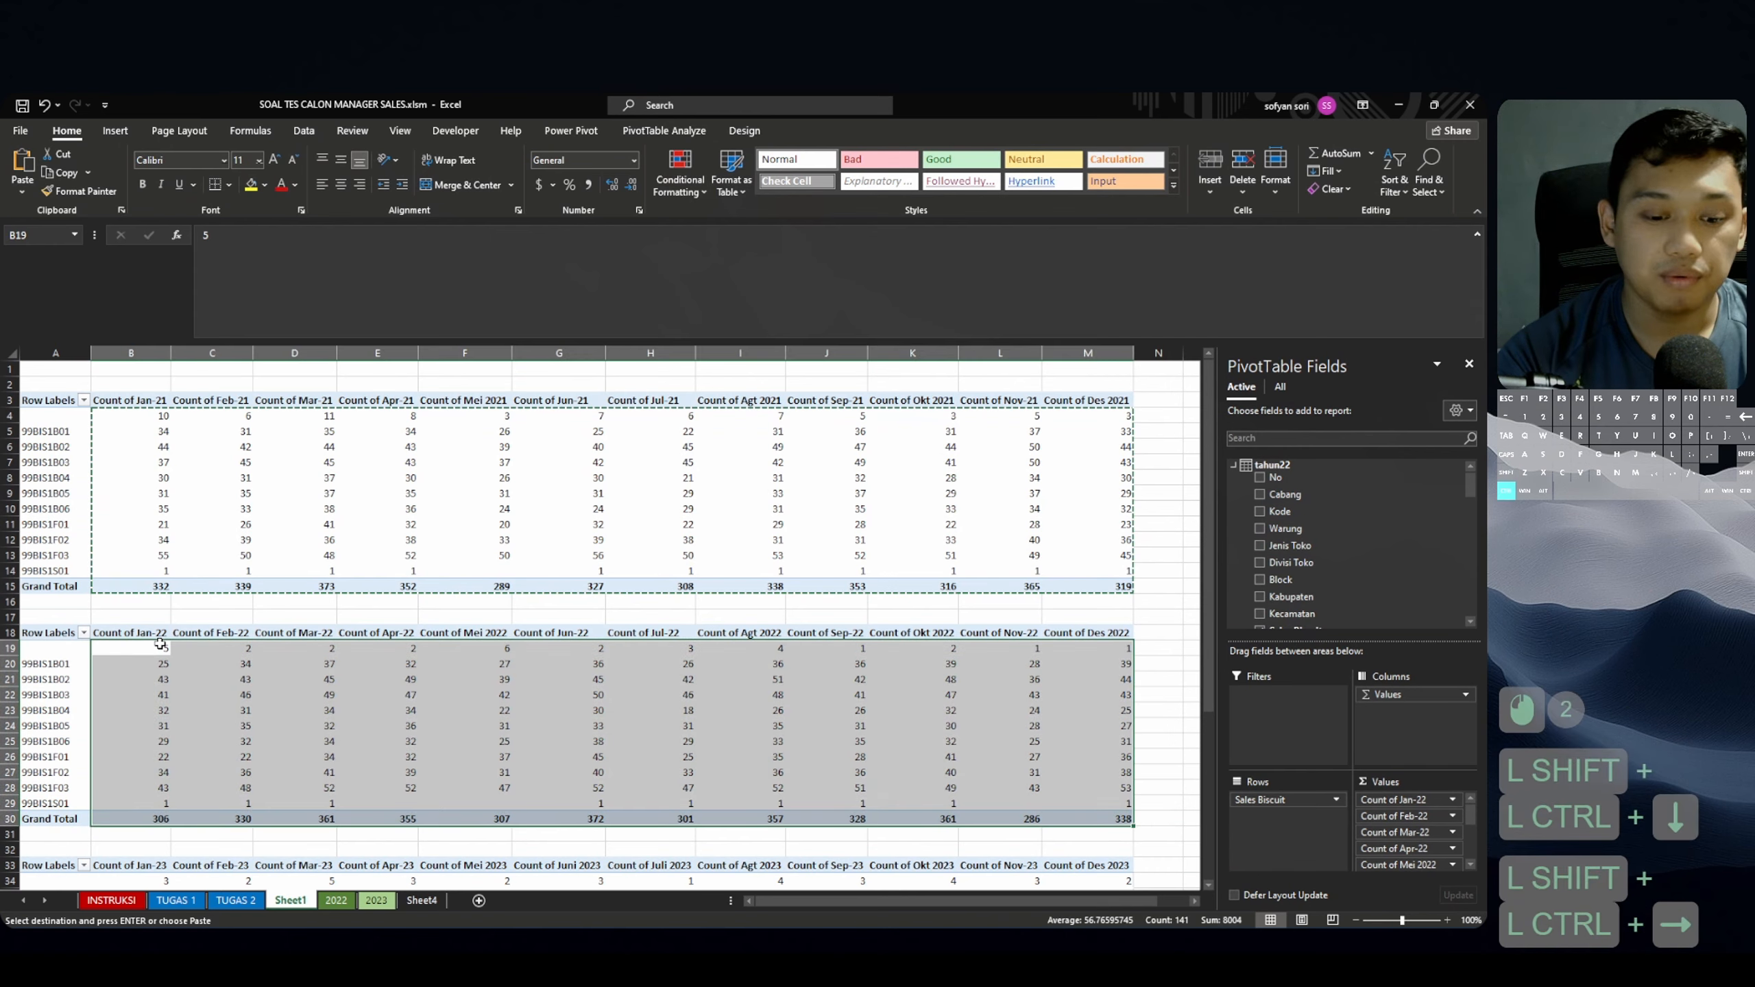
key("ctrl+c")
left_click(237, 904)
left_click(110, 580)
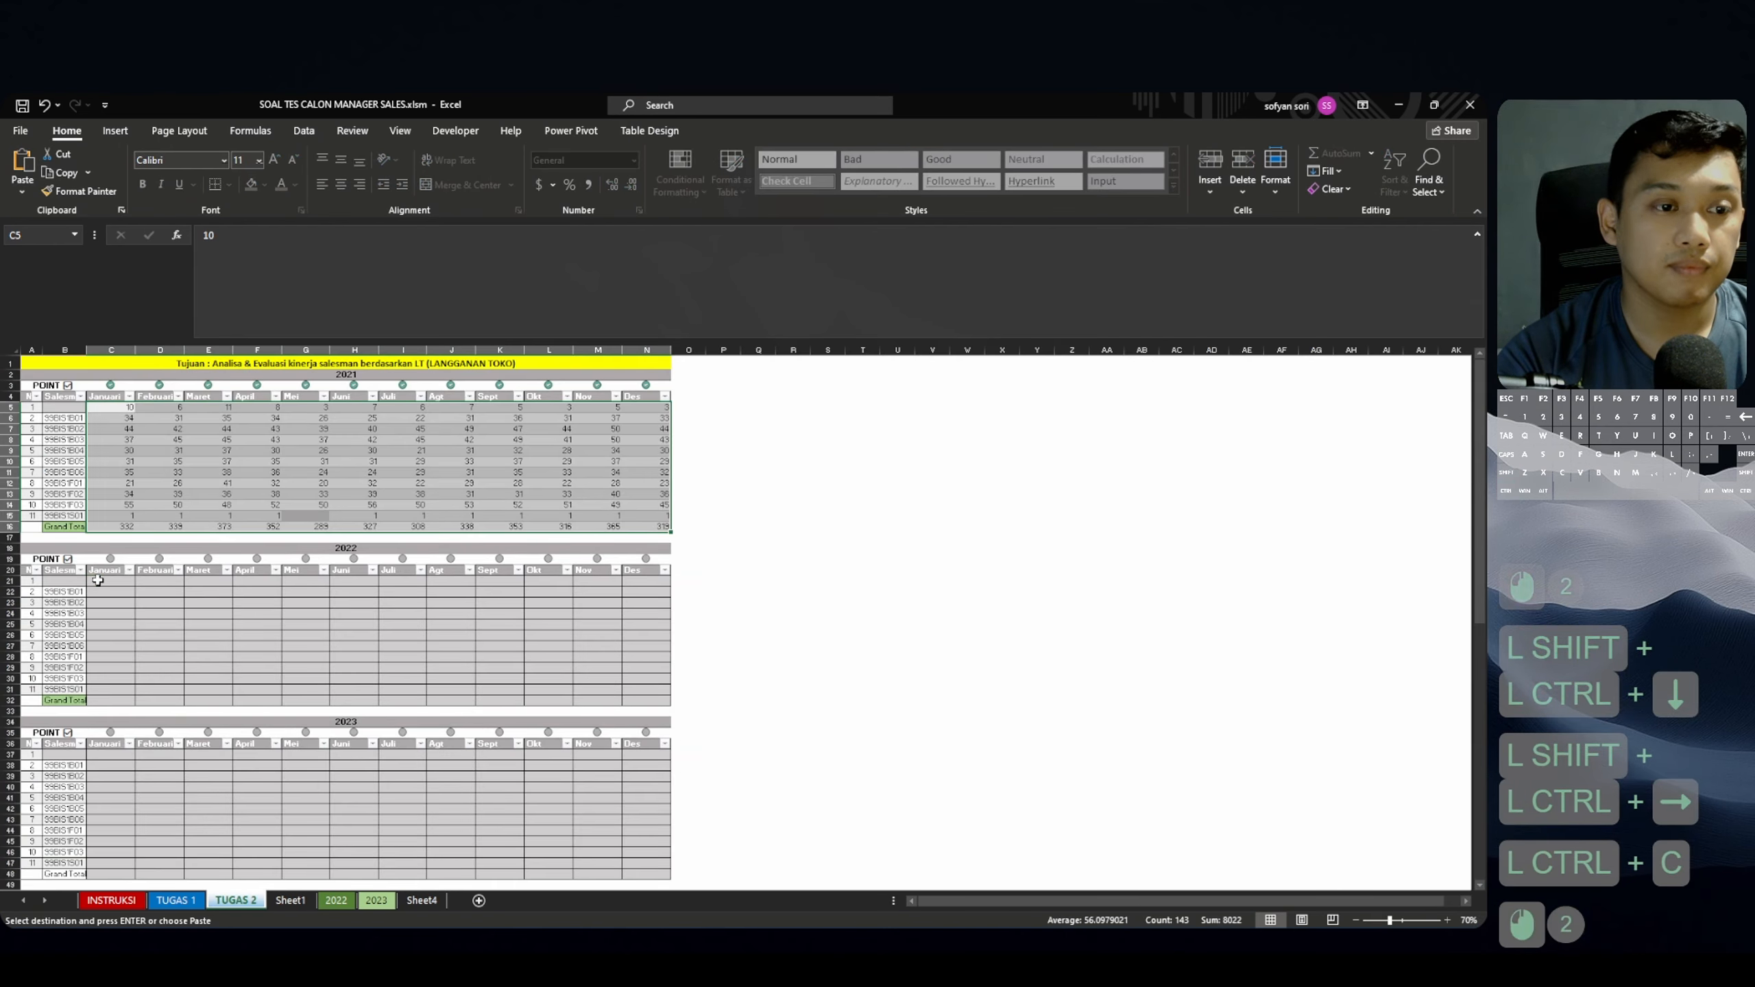
key("ctrl+v")
Copy the 2023 pivot table's monthly counts with the grand total from Sheet1 into the 2023 table on TUGAS 2, starting at C37.
left_click(290, 900)
scroll(276, 623, "down", 2)
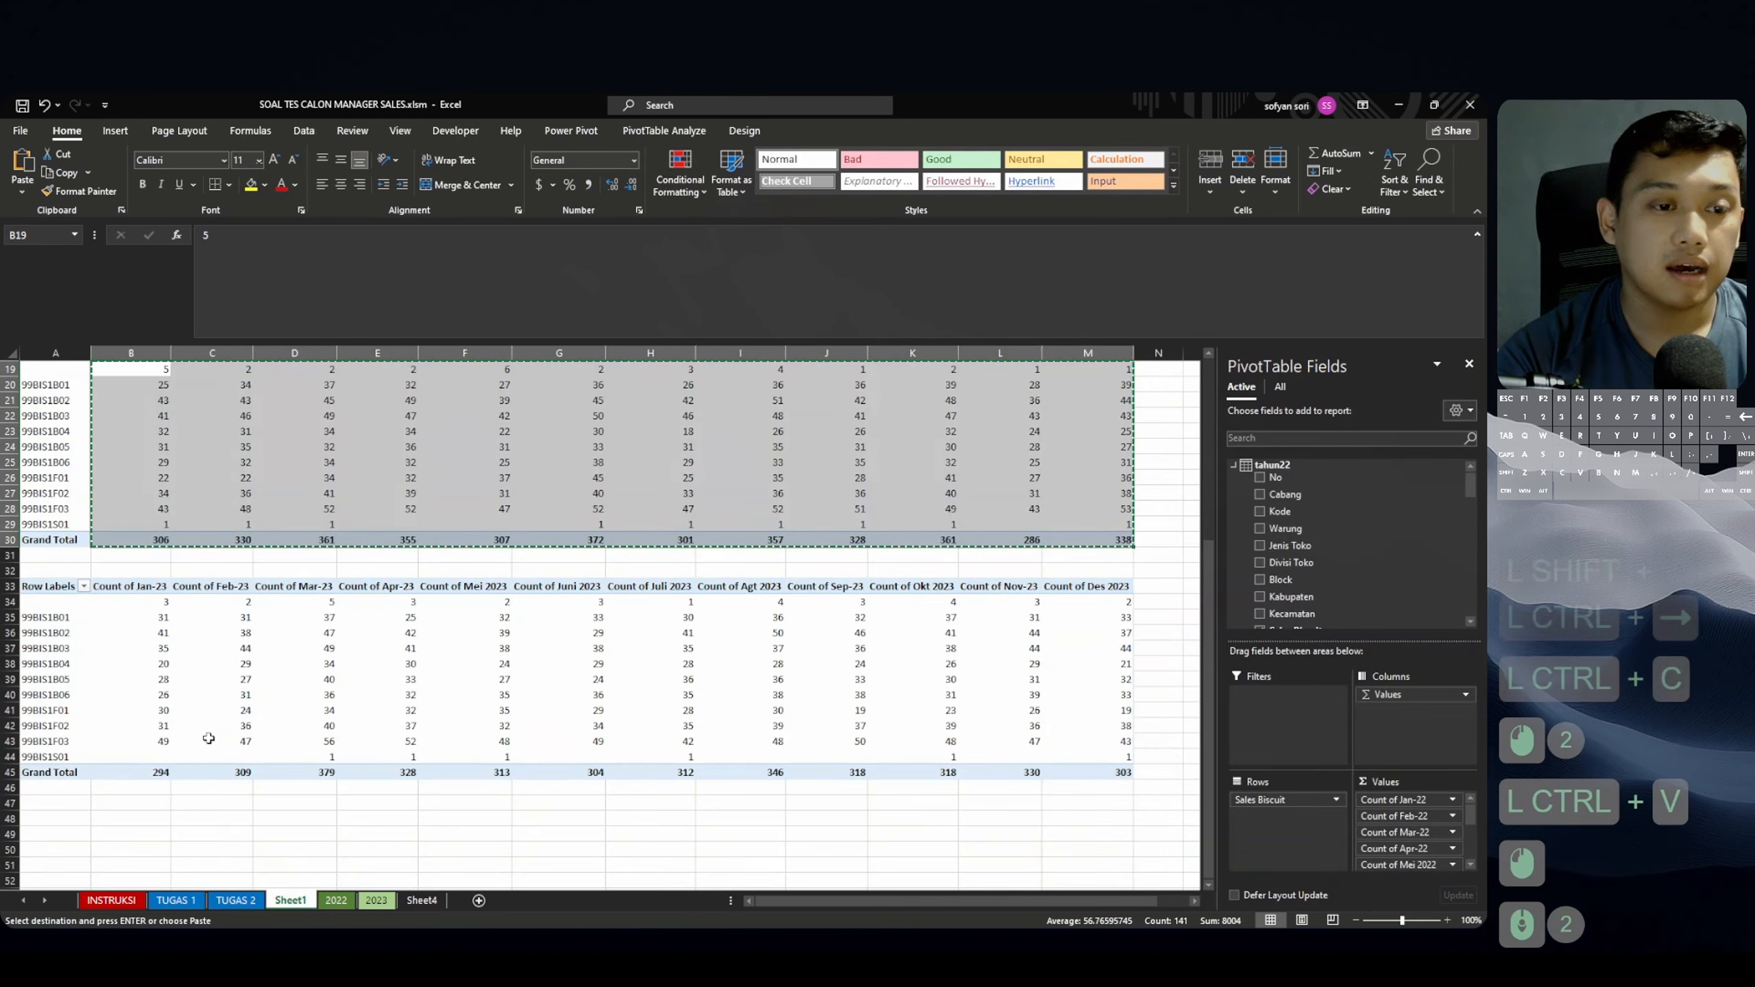
left_click(143, 602)
key("ctrl+shift+Down")
key("ctrl+shift+Right")
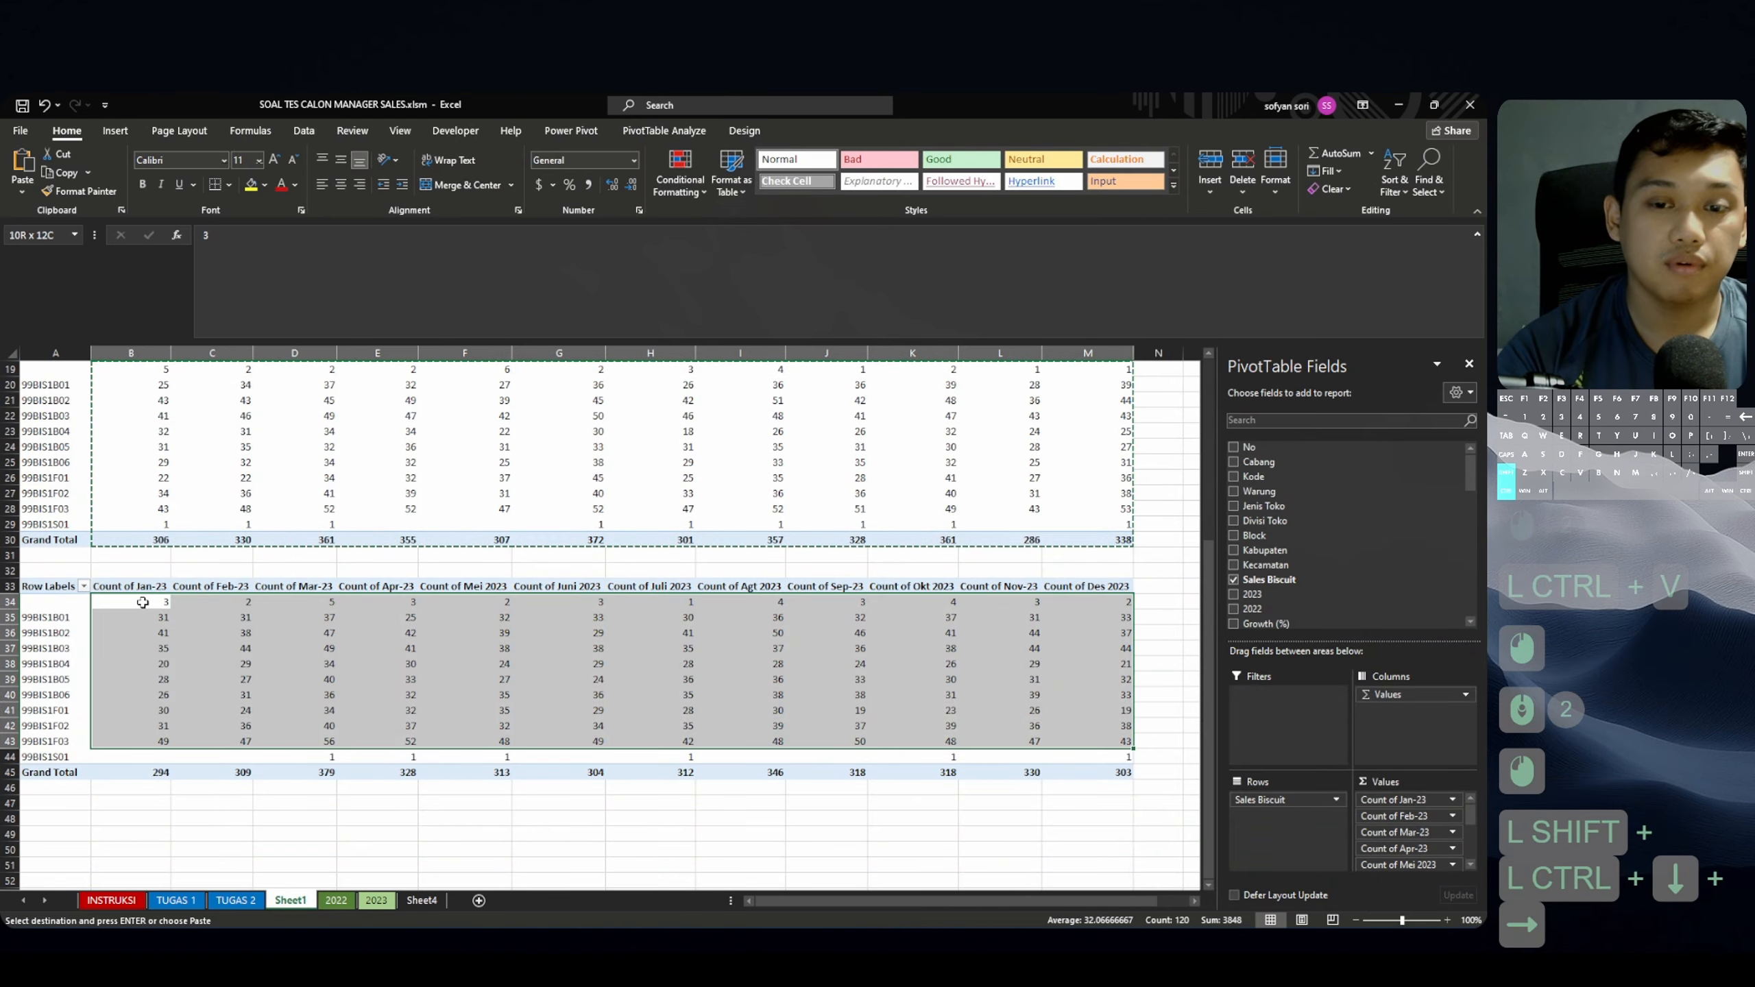
key("shift+Down")
key("shift+Down")
key("ctrl+c")
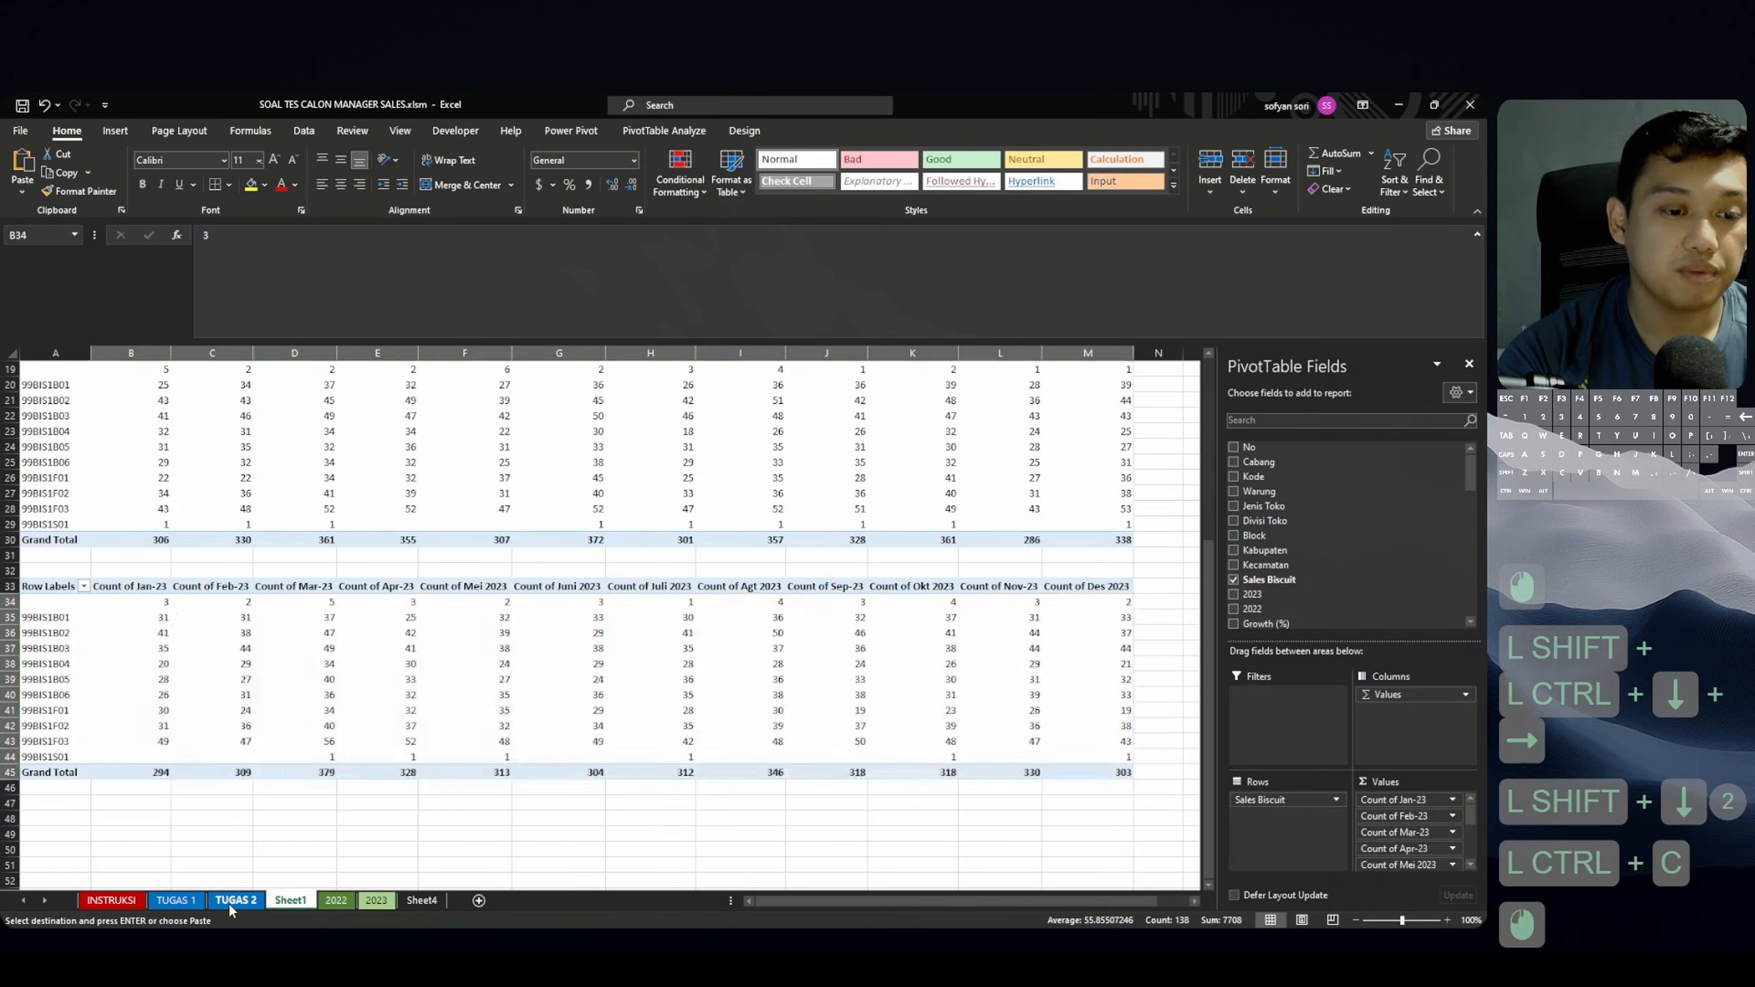
left_click(237, 900)
left_click(125, 760)
key("ctrl+v")
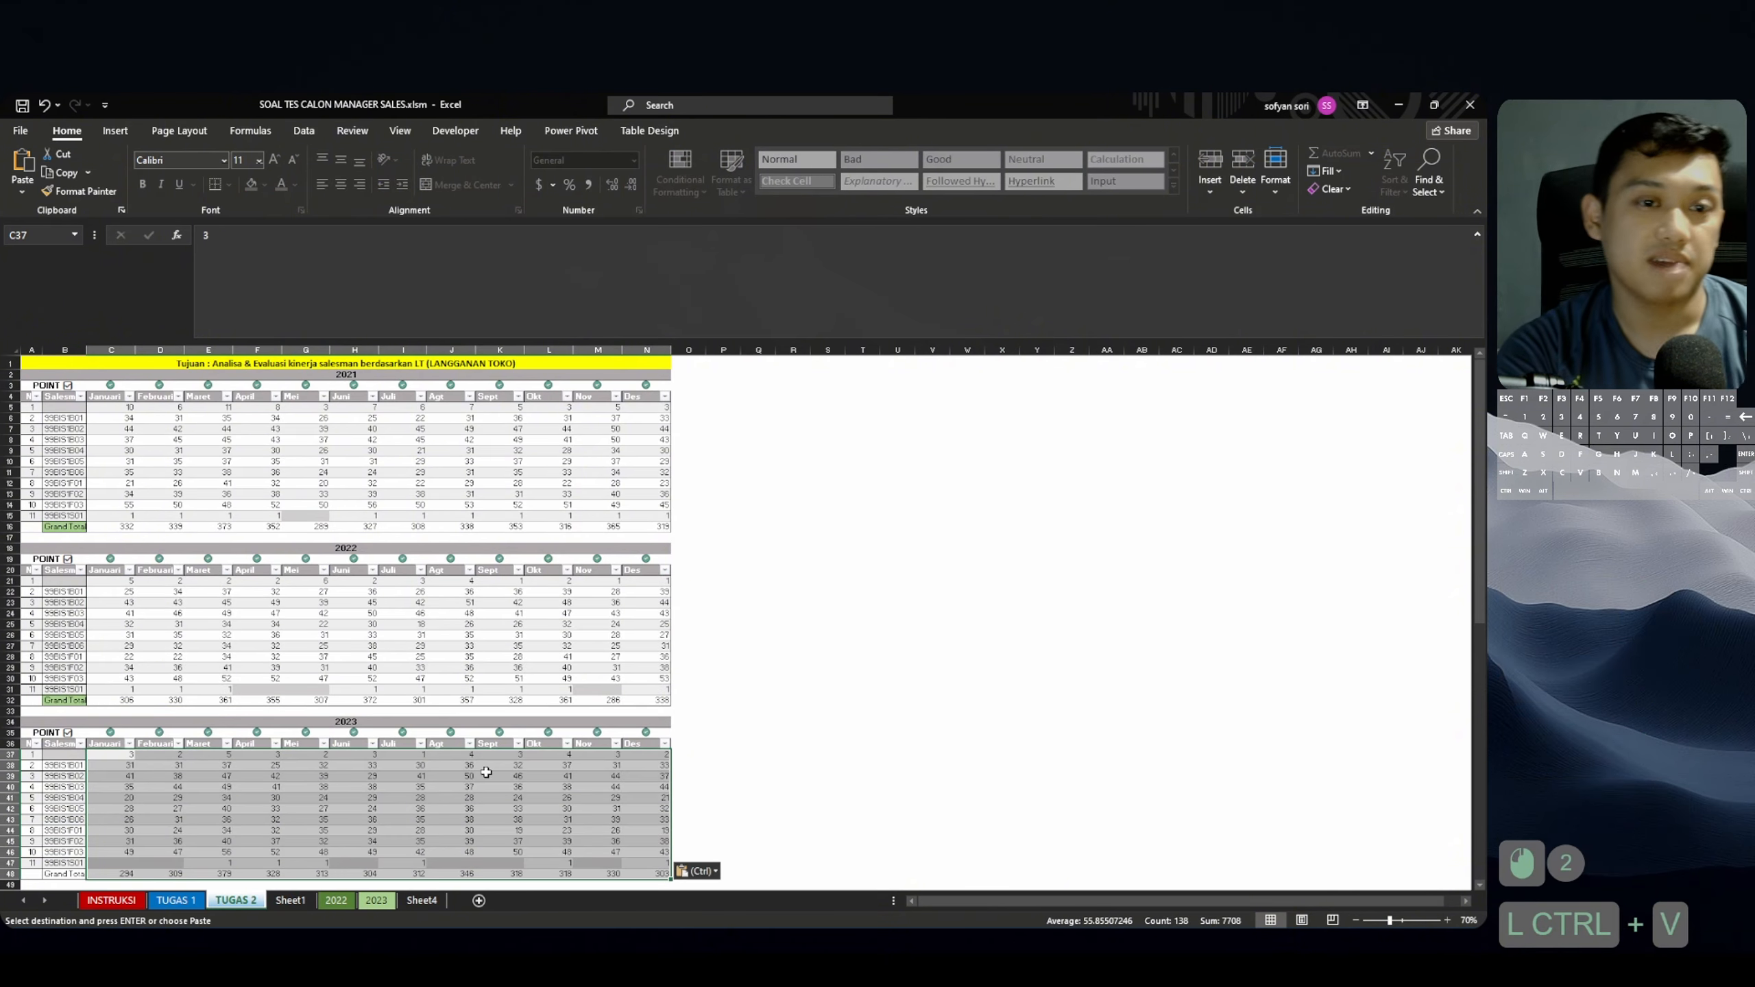
scroll(340, 580, "down", 4)
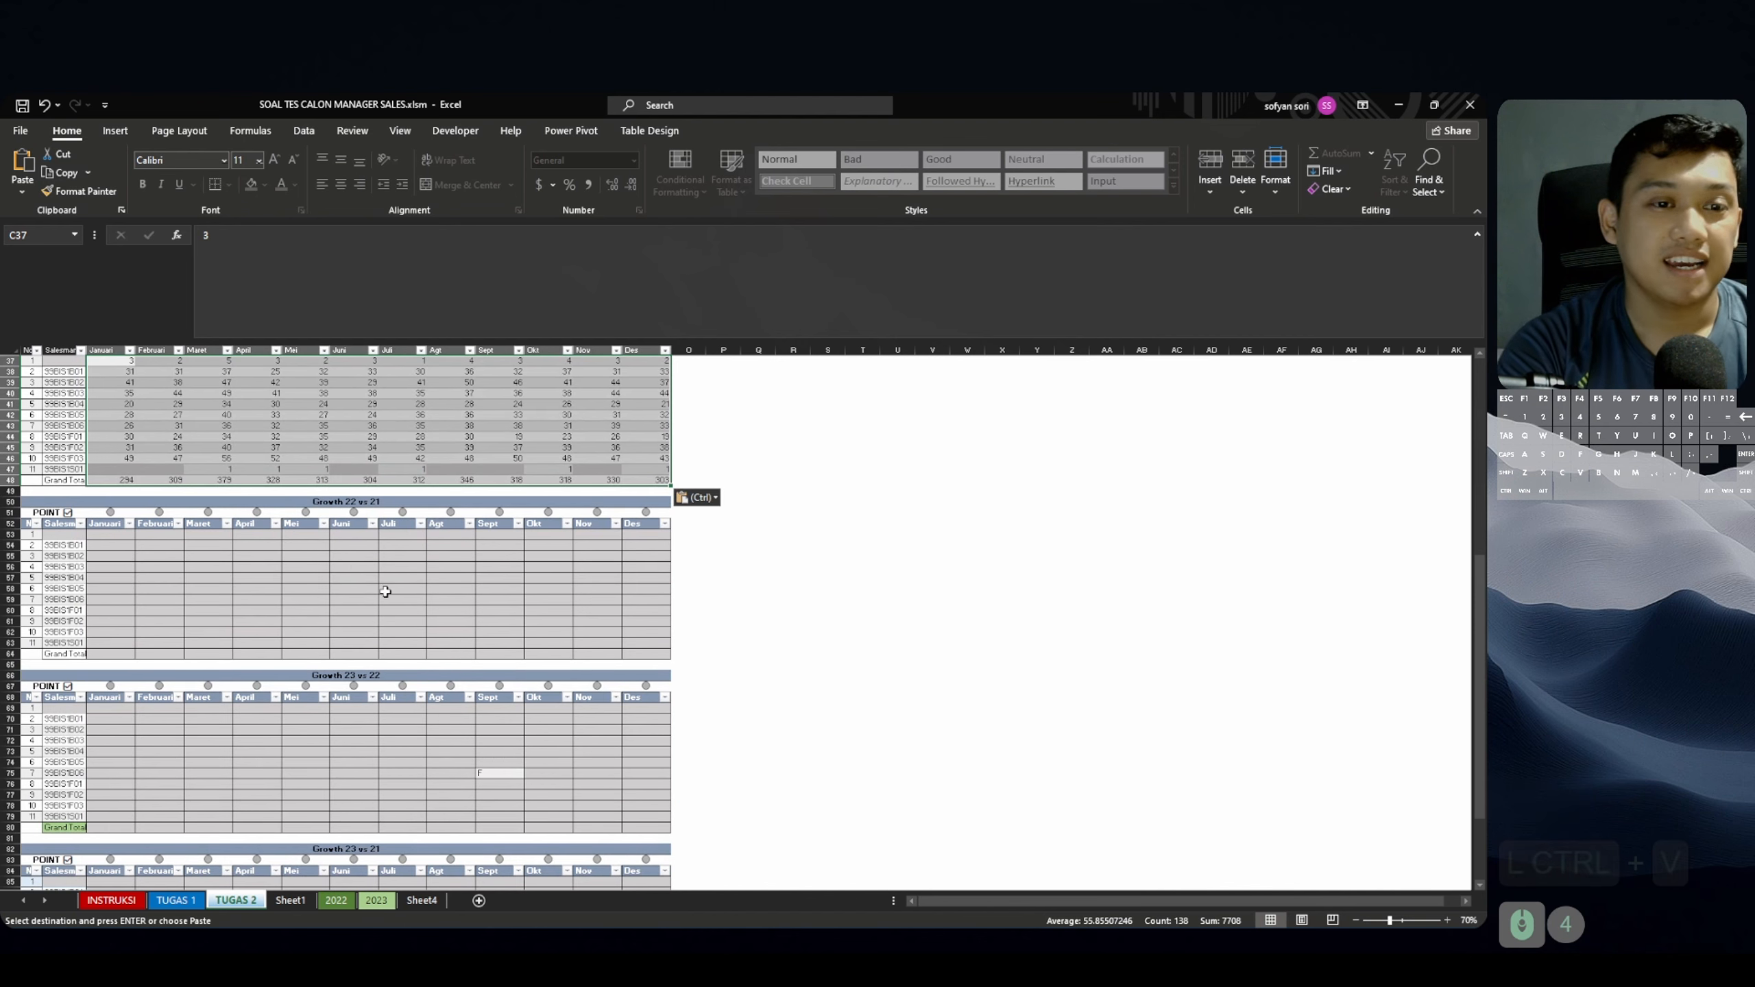
left_click(106, 536)
type("=(")
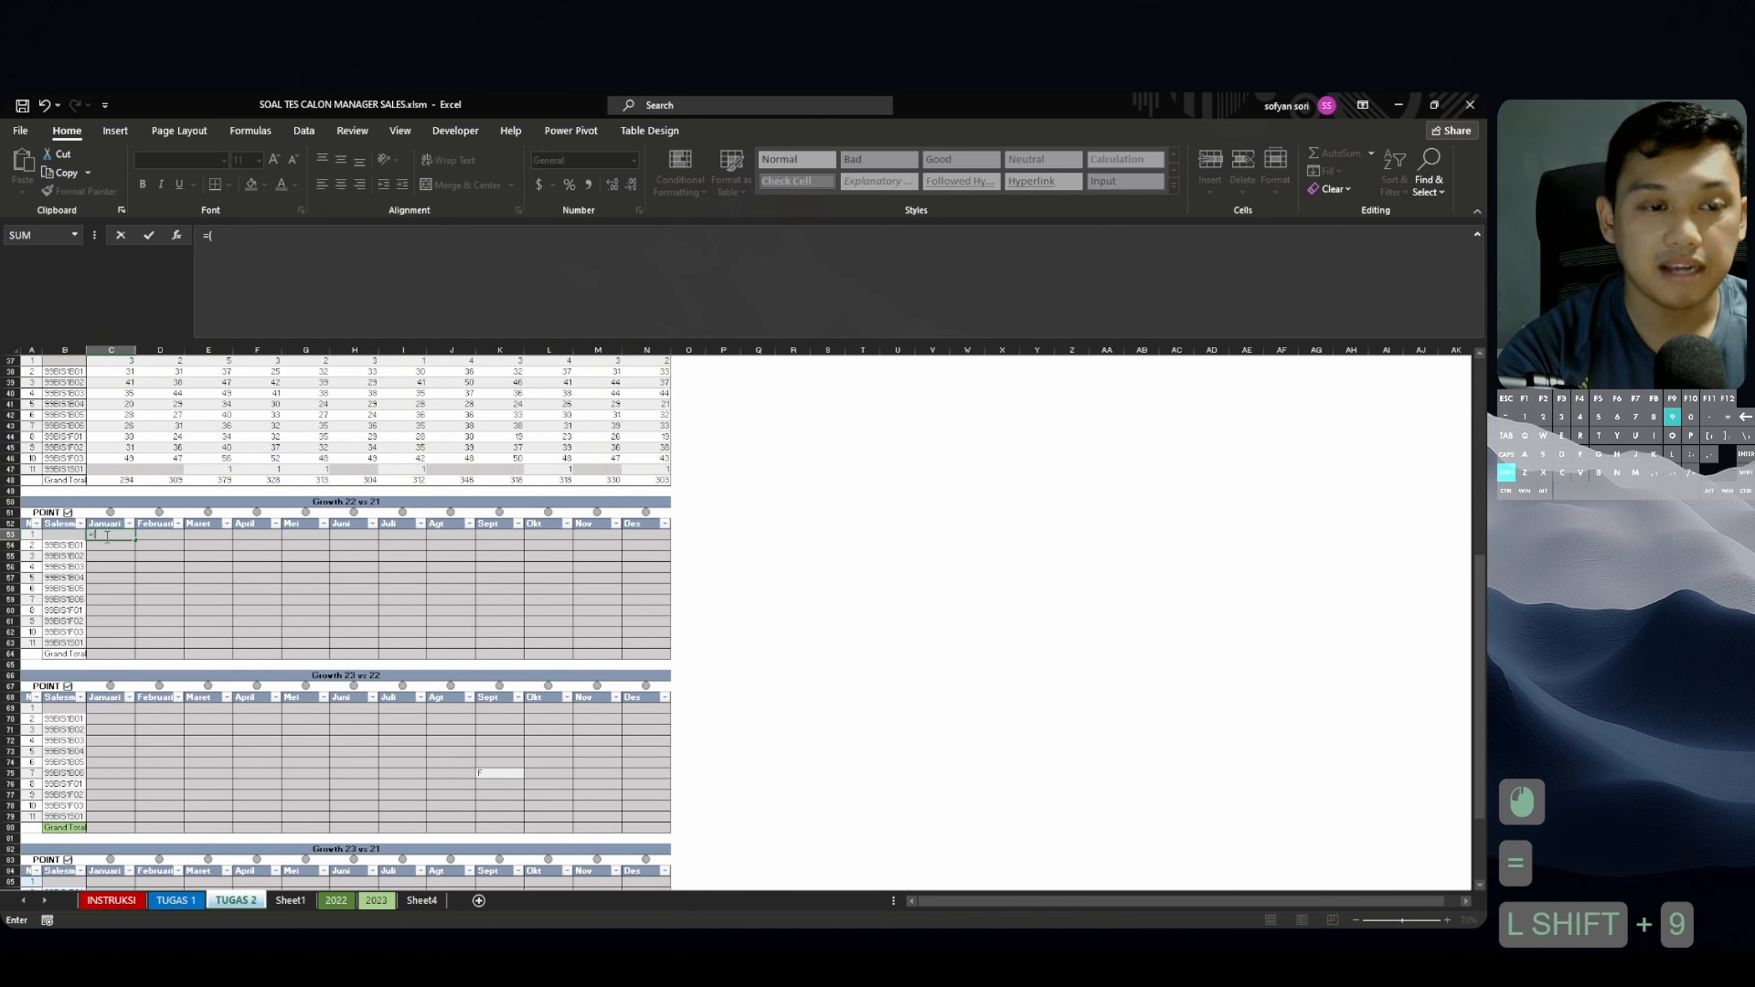
key("BackSpace")
key("BackSpace")
key("BackSpace")
key("BackSpace")
key("BackSpace")
key("BackSpace")
key("BackSpace")
key("BackSpace")
key("BackSpace")
key("BackSpace")
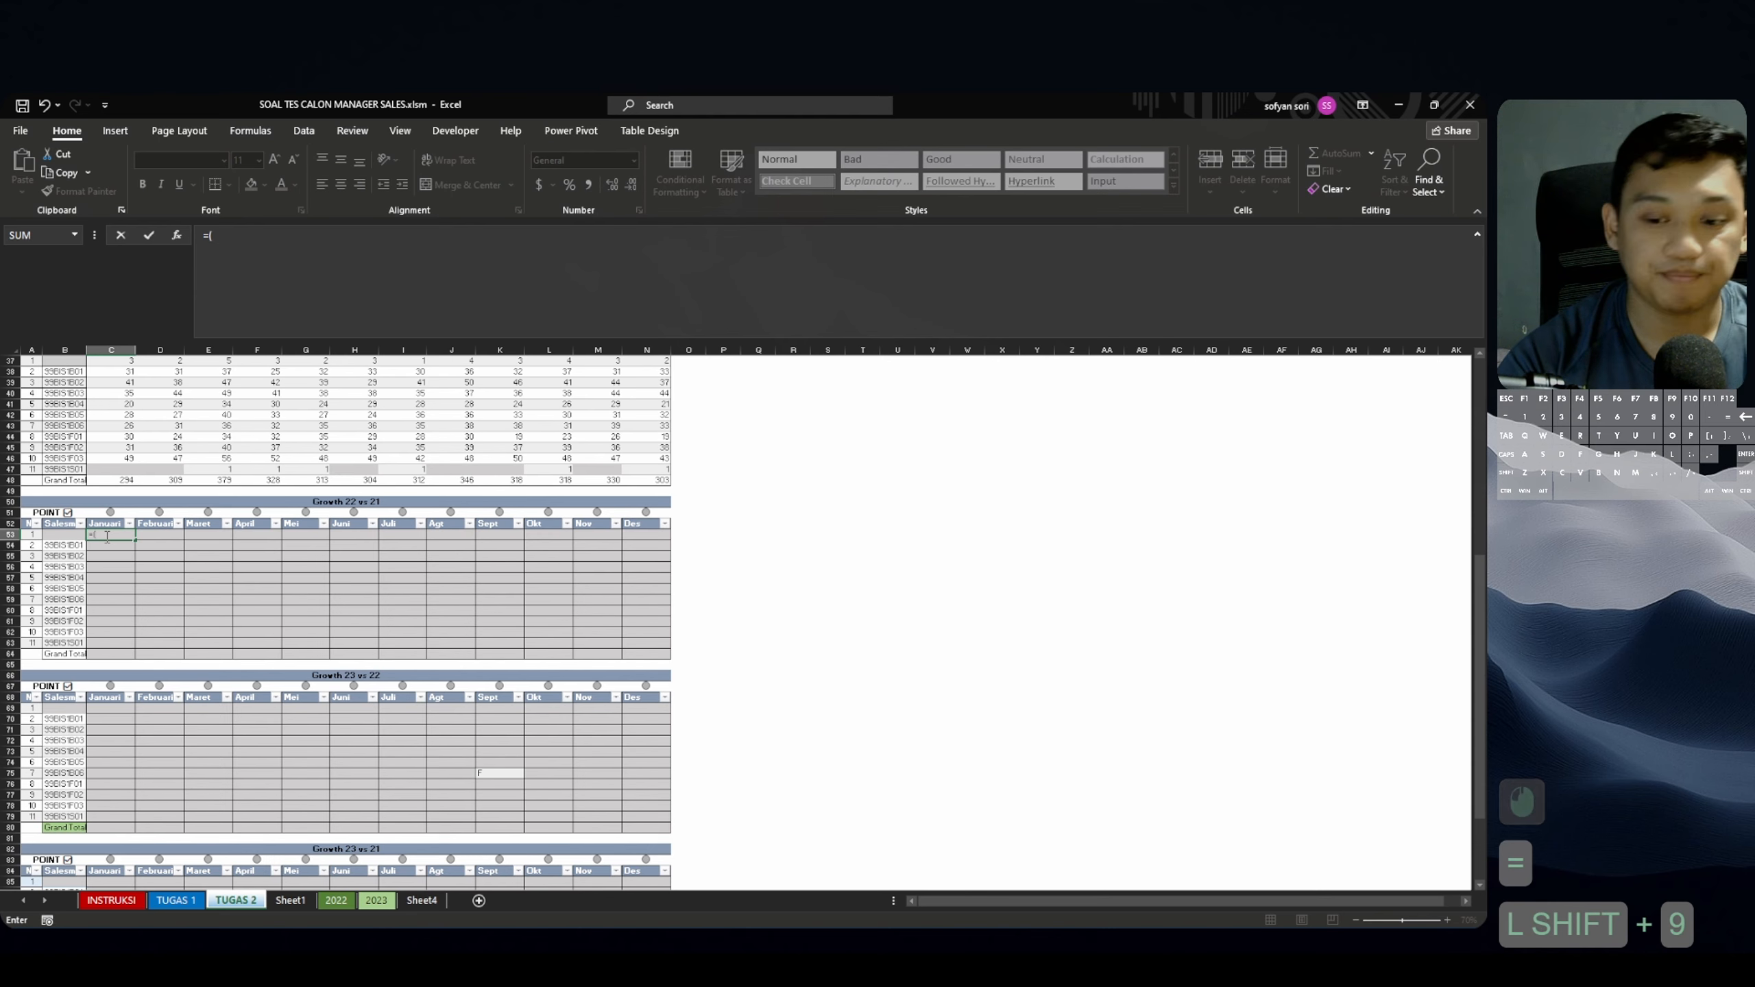
key("Return")
Enter the growth formula =(C21-C5)/C5 in cell C53, the first Januari cell of the Growth 22 vs 21 table.
scroll(494, 807, "up", 3)
left_click(195, 482)
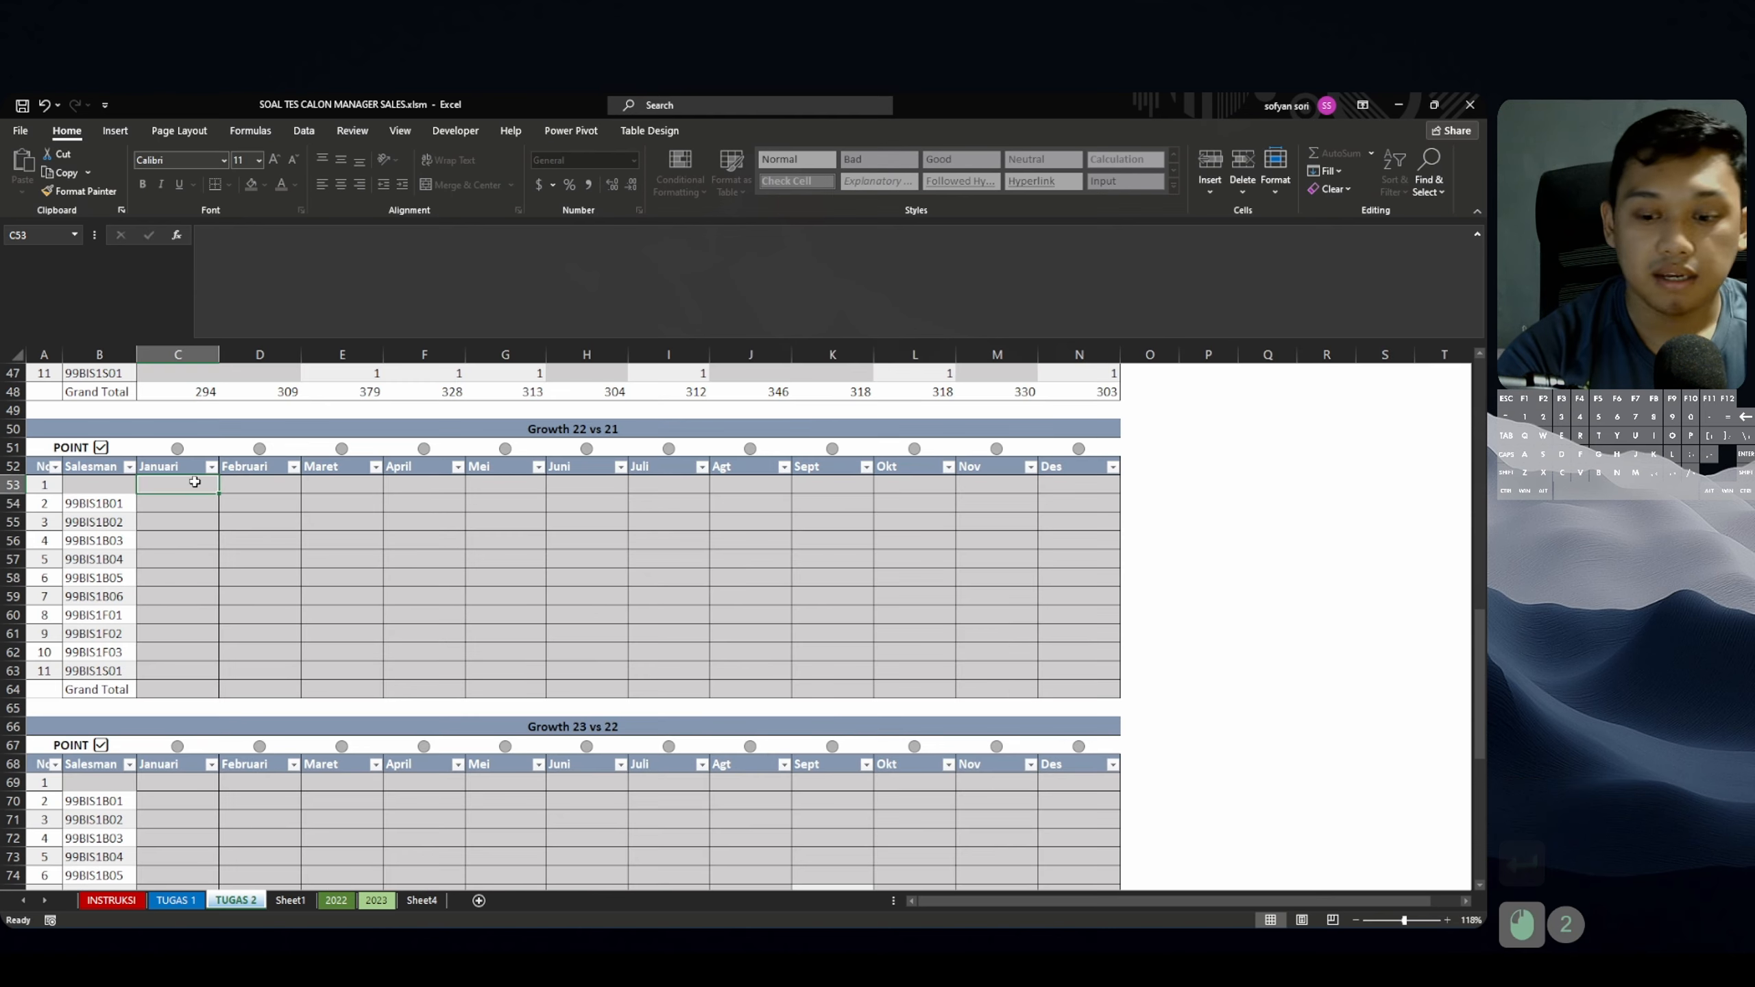
type("=")
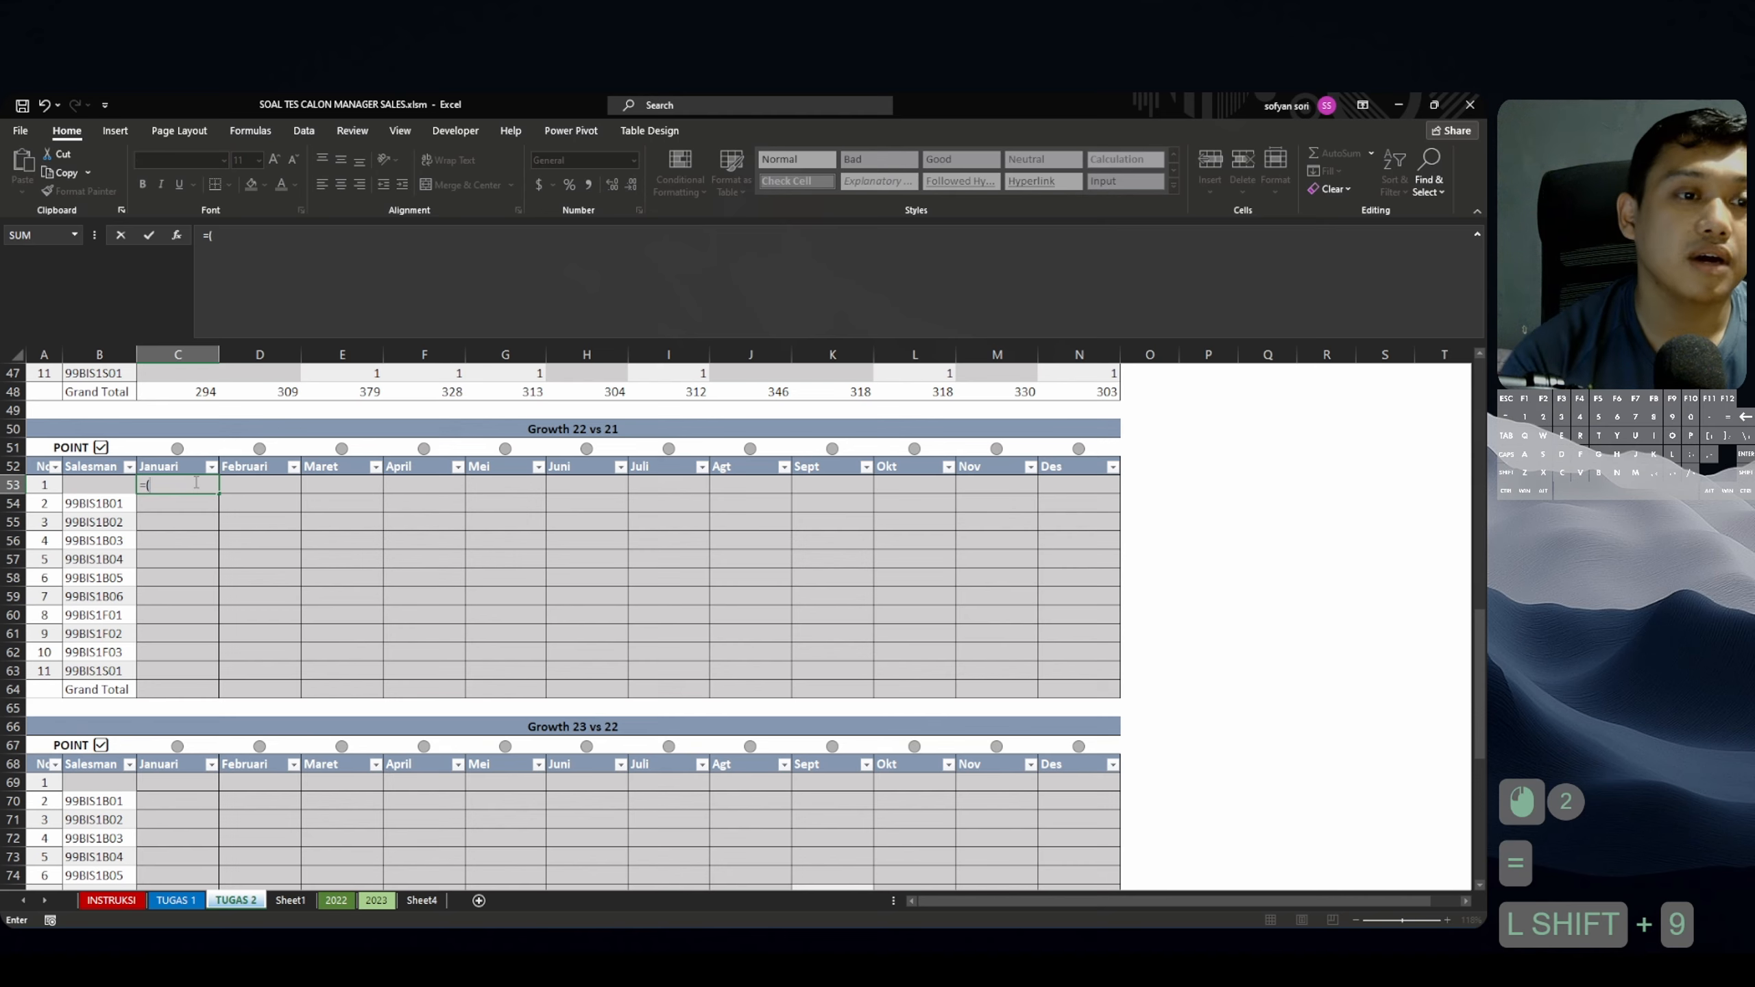
type("(")
scroll(200, 471, "up", 15)
scroll(200, 471, "down", 3)
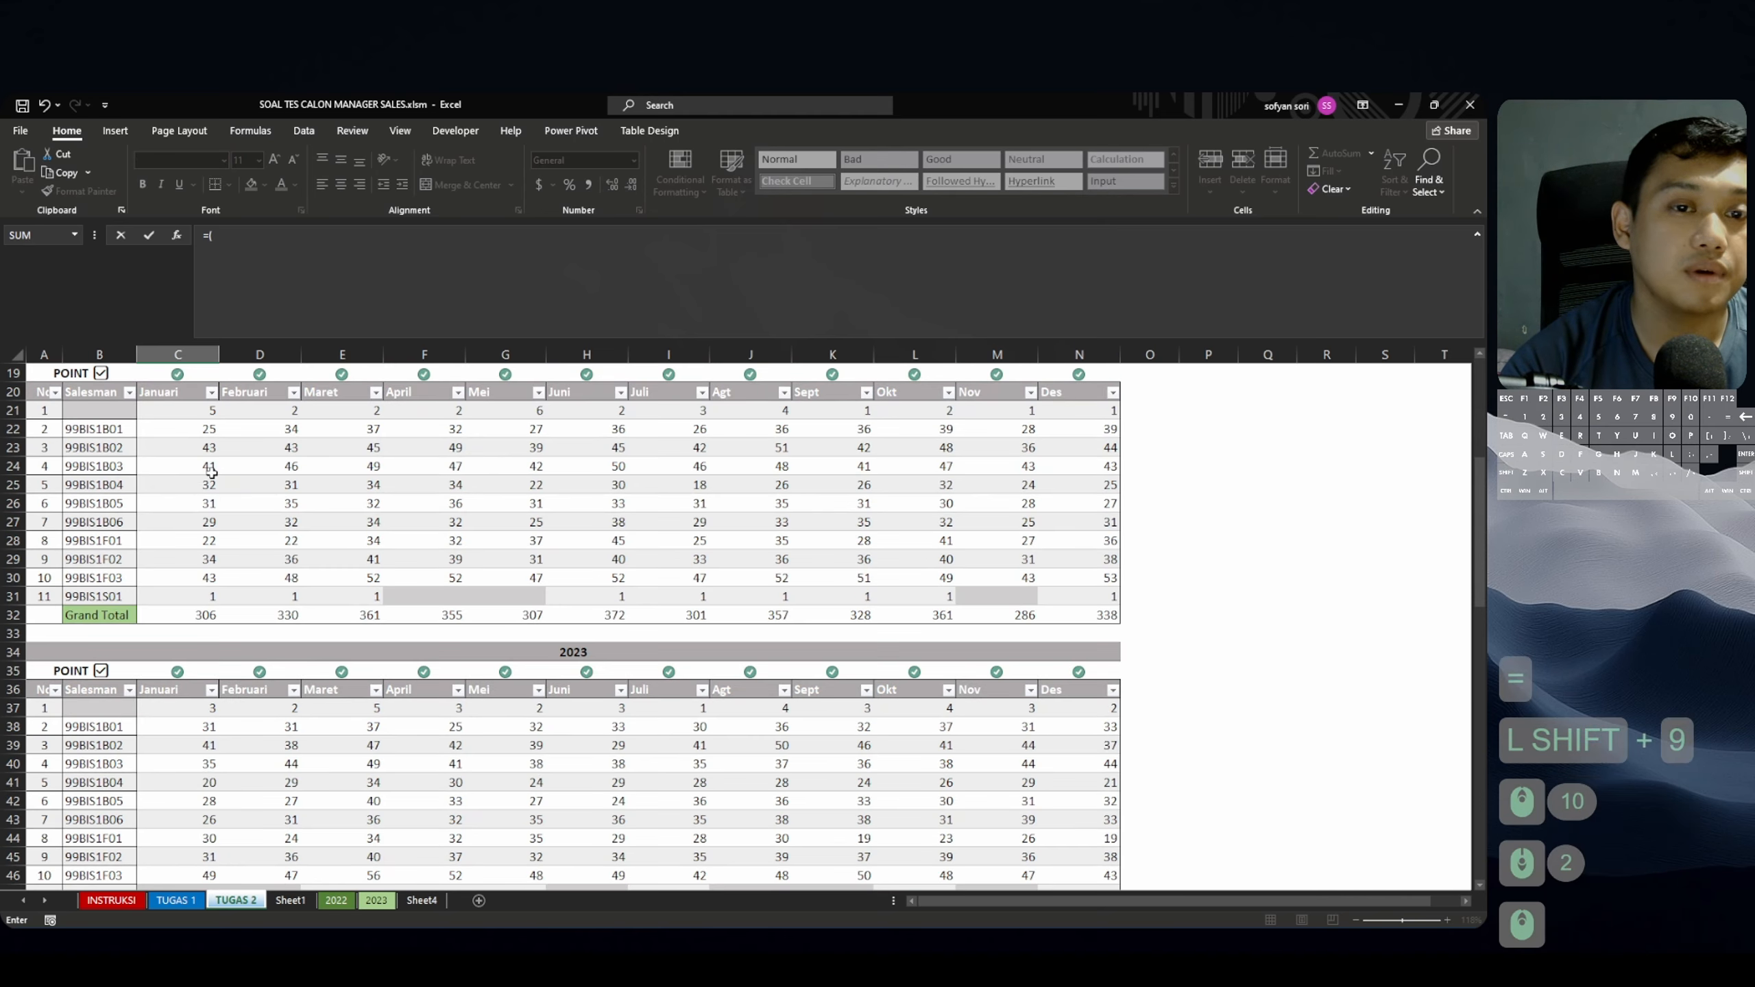
left_click(188, 575)
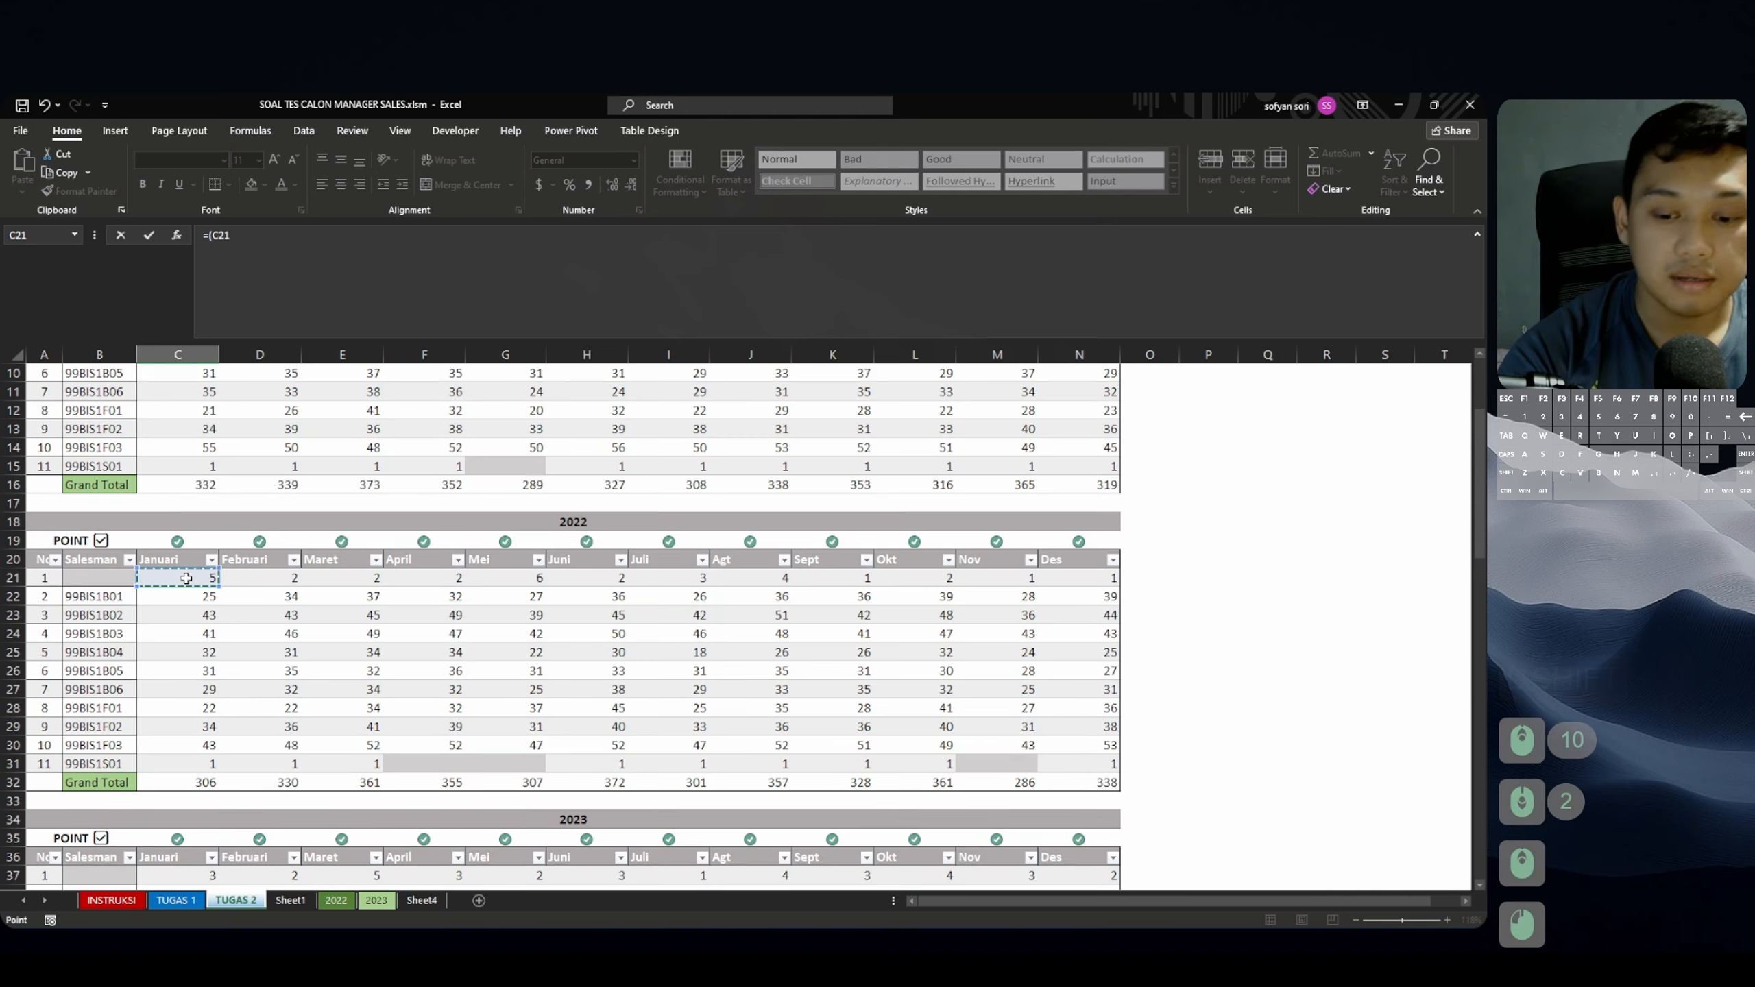
type("-")
scroll(178, 578, "up", 3)
left_click(193, 454)
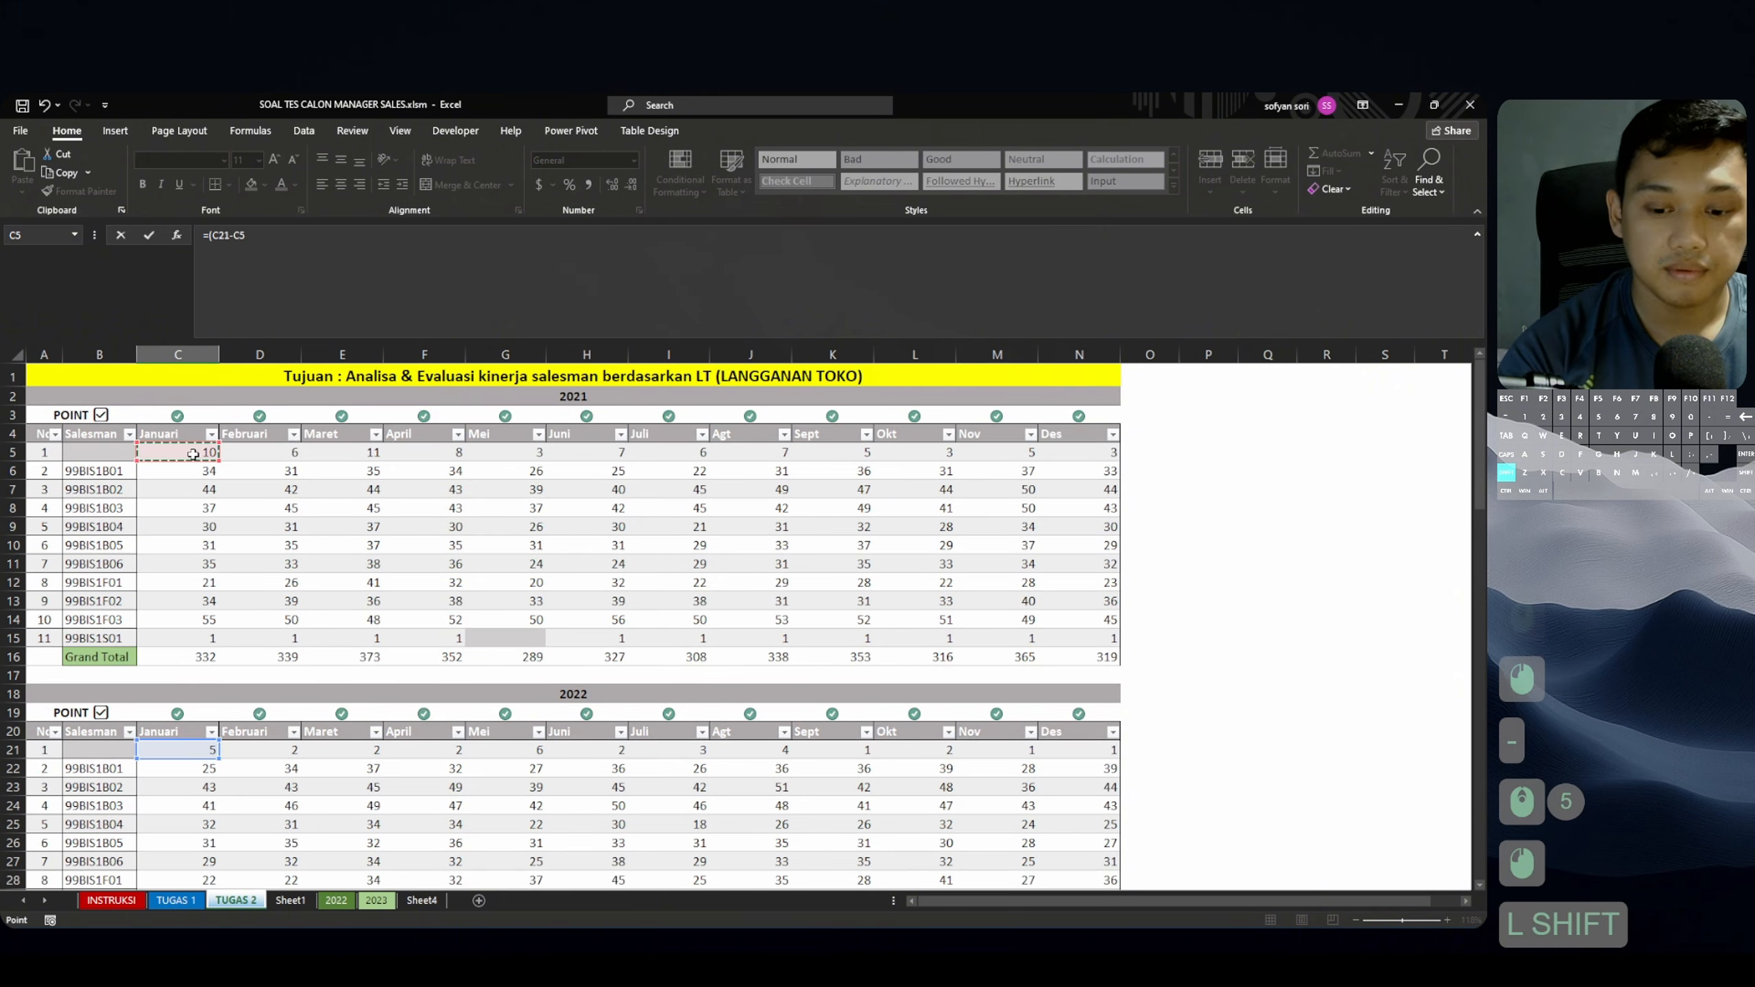
type(")")
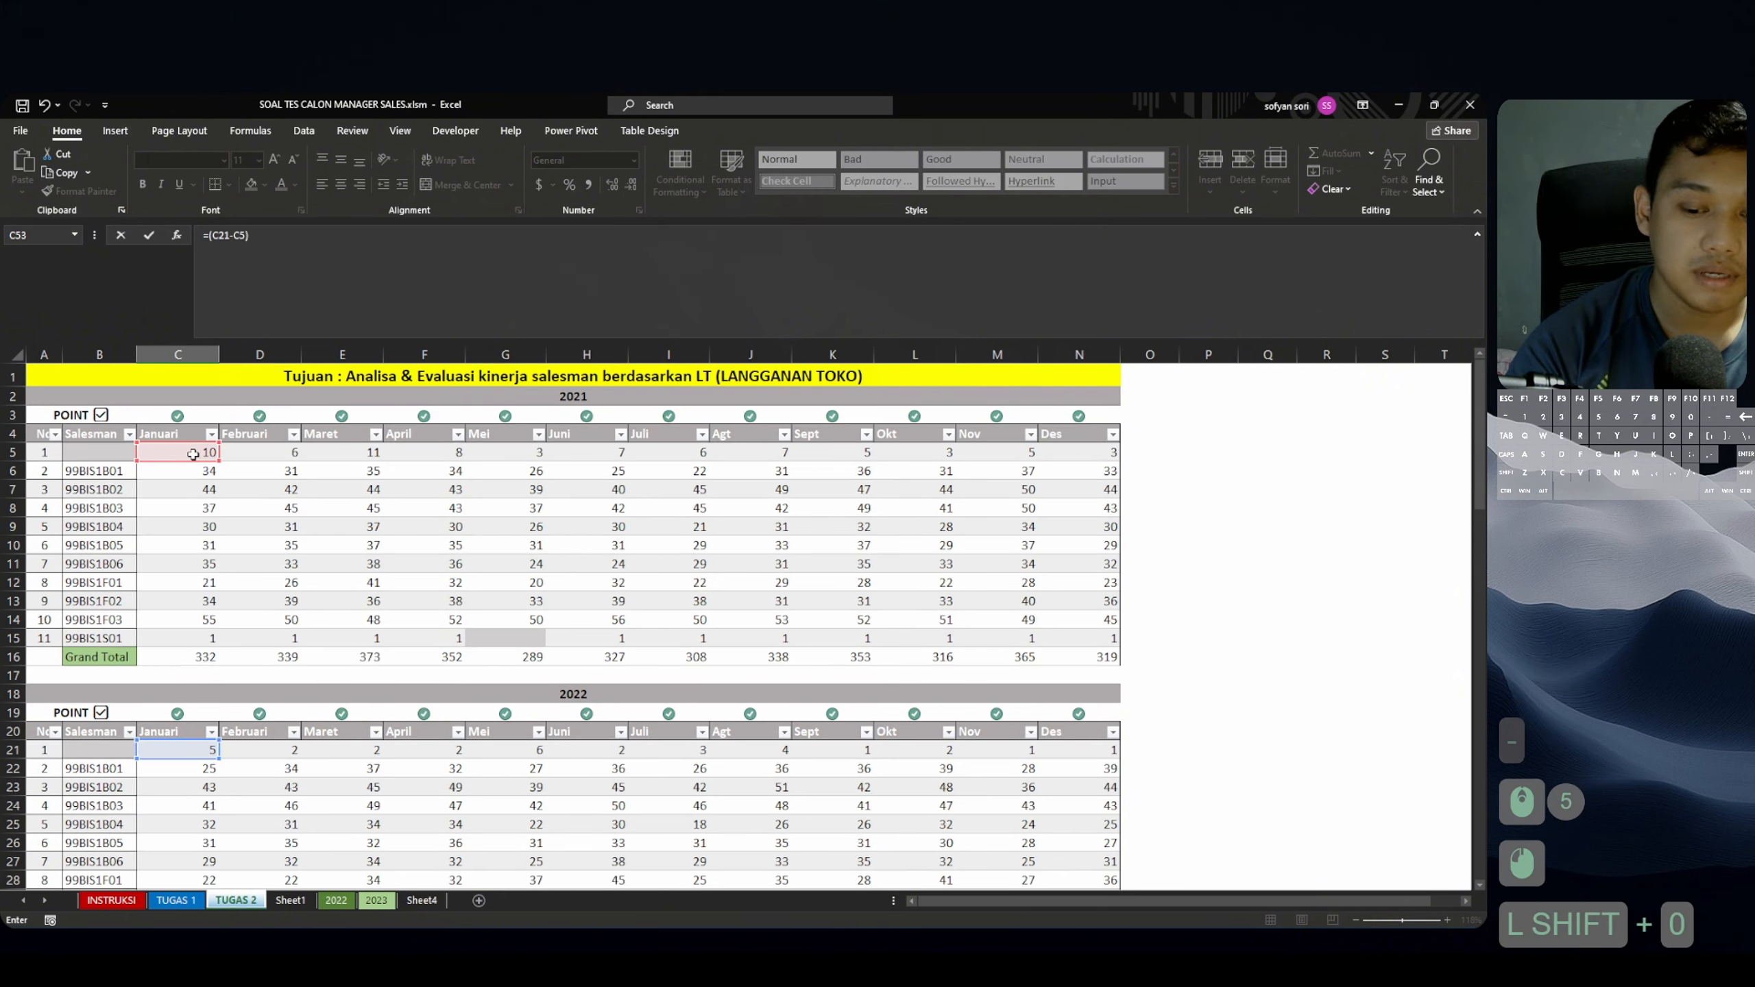
type("/")
left_click(193, 454)
key("Return")
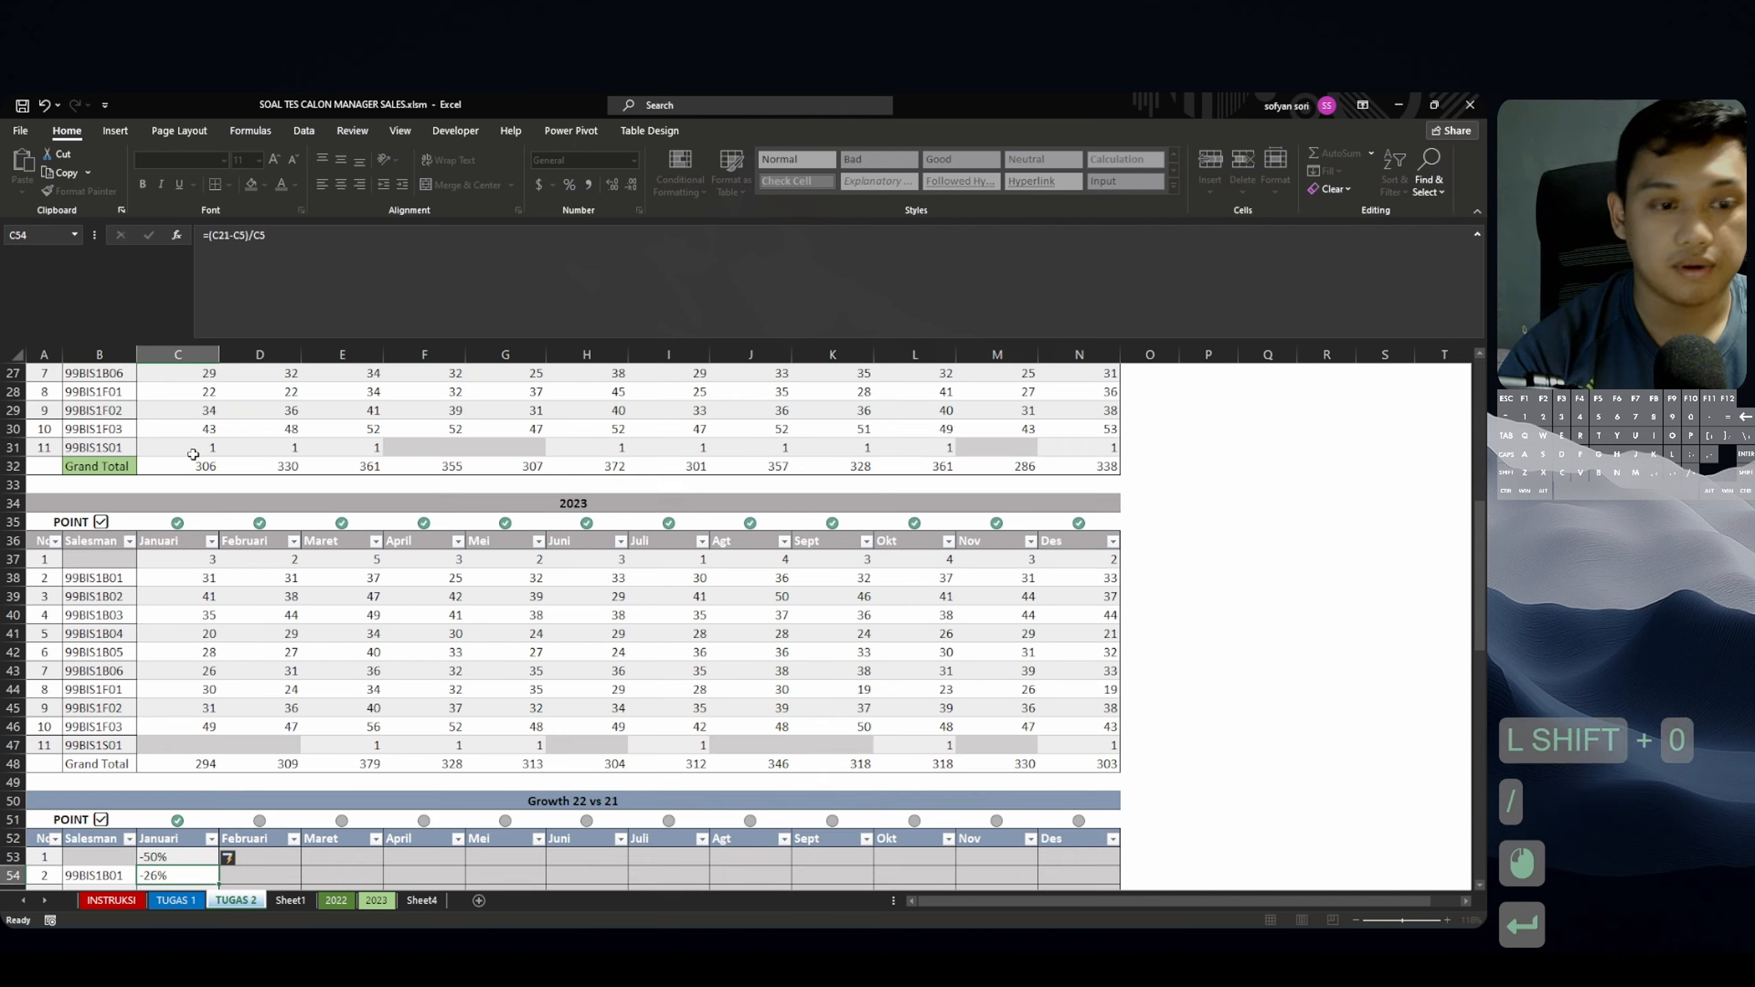
Copy the C53 growth formula to all months and rows of the Growth 22 vs 21 table, through the Grand Total row.
key("Up")
key("ctrl+c")
key("shift+Right")
key("shift+Right")
key("shift+Right")
key("shift+Right")
key("shift+Right")
key("shift+Right")
key("shift+Right")
key("shift+Right")
key("shift+Right")
key("shift+Right")
key("shift+Right")
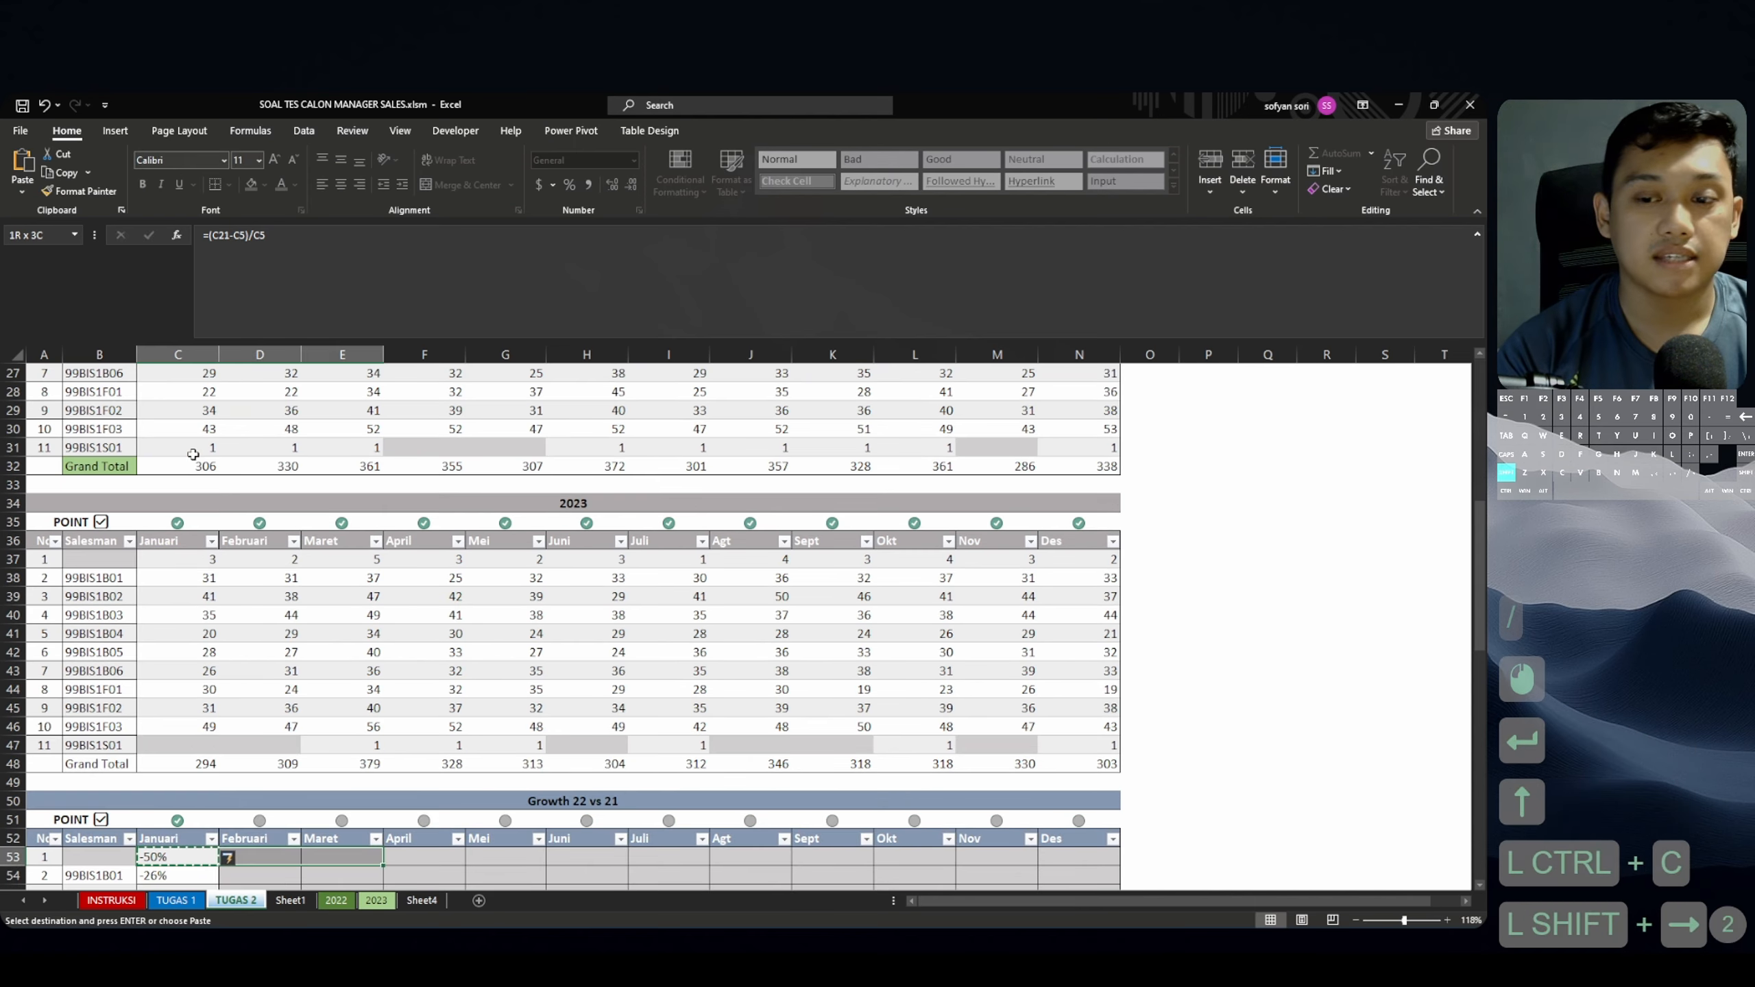
key("shift+Down")
key("shift+Down")
key("shift+Down")
key("shift+Down")
key("shift+Down")
key("shift+Down")
key("shift+Down")
key("shift+Down")
key("shift+Down")
key("shift+Down")
key("shift+Down")
key("shift+Down")
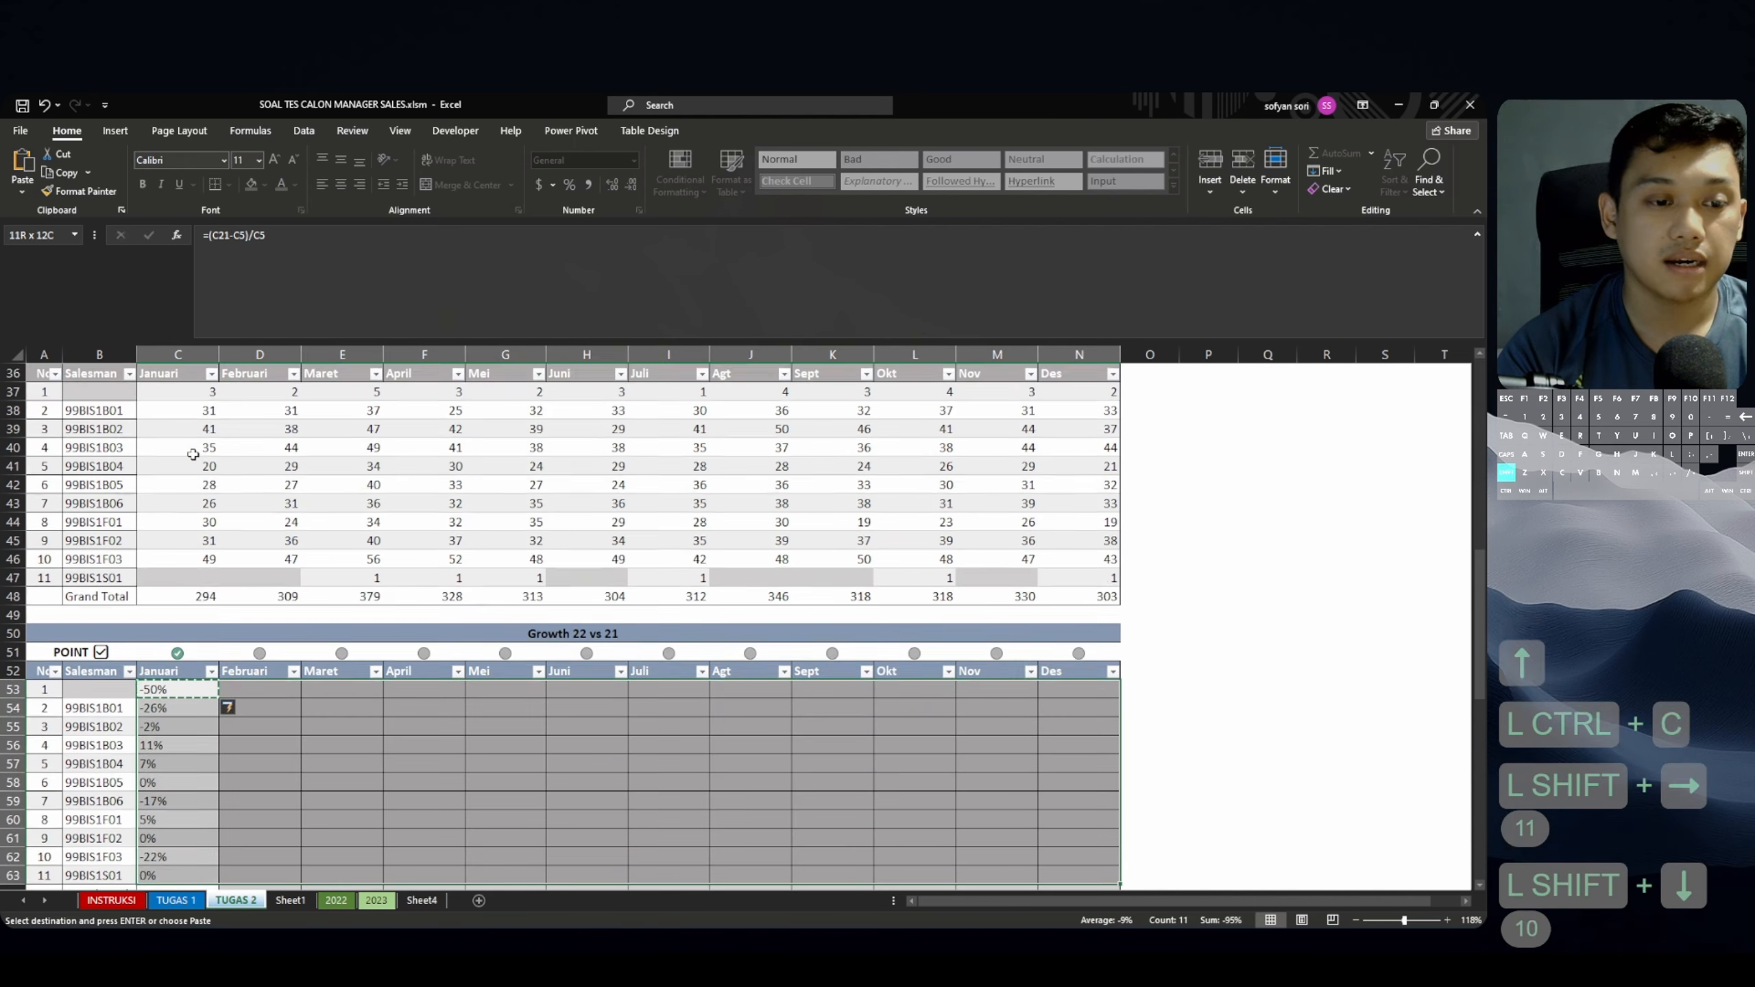
key("shift+Up")
key("ctrl+v")
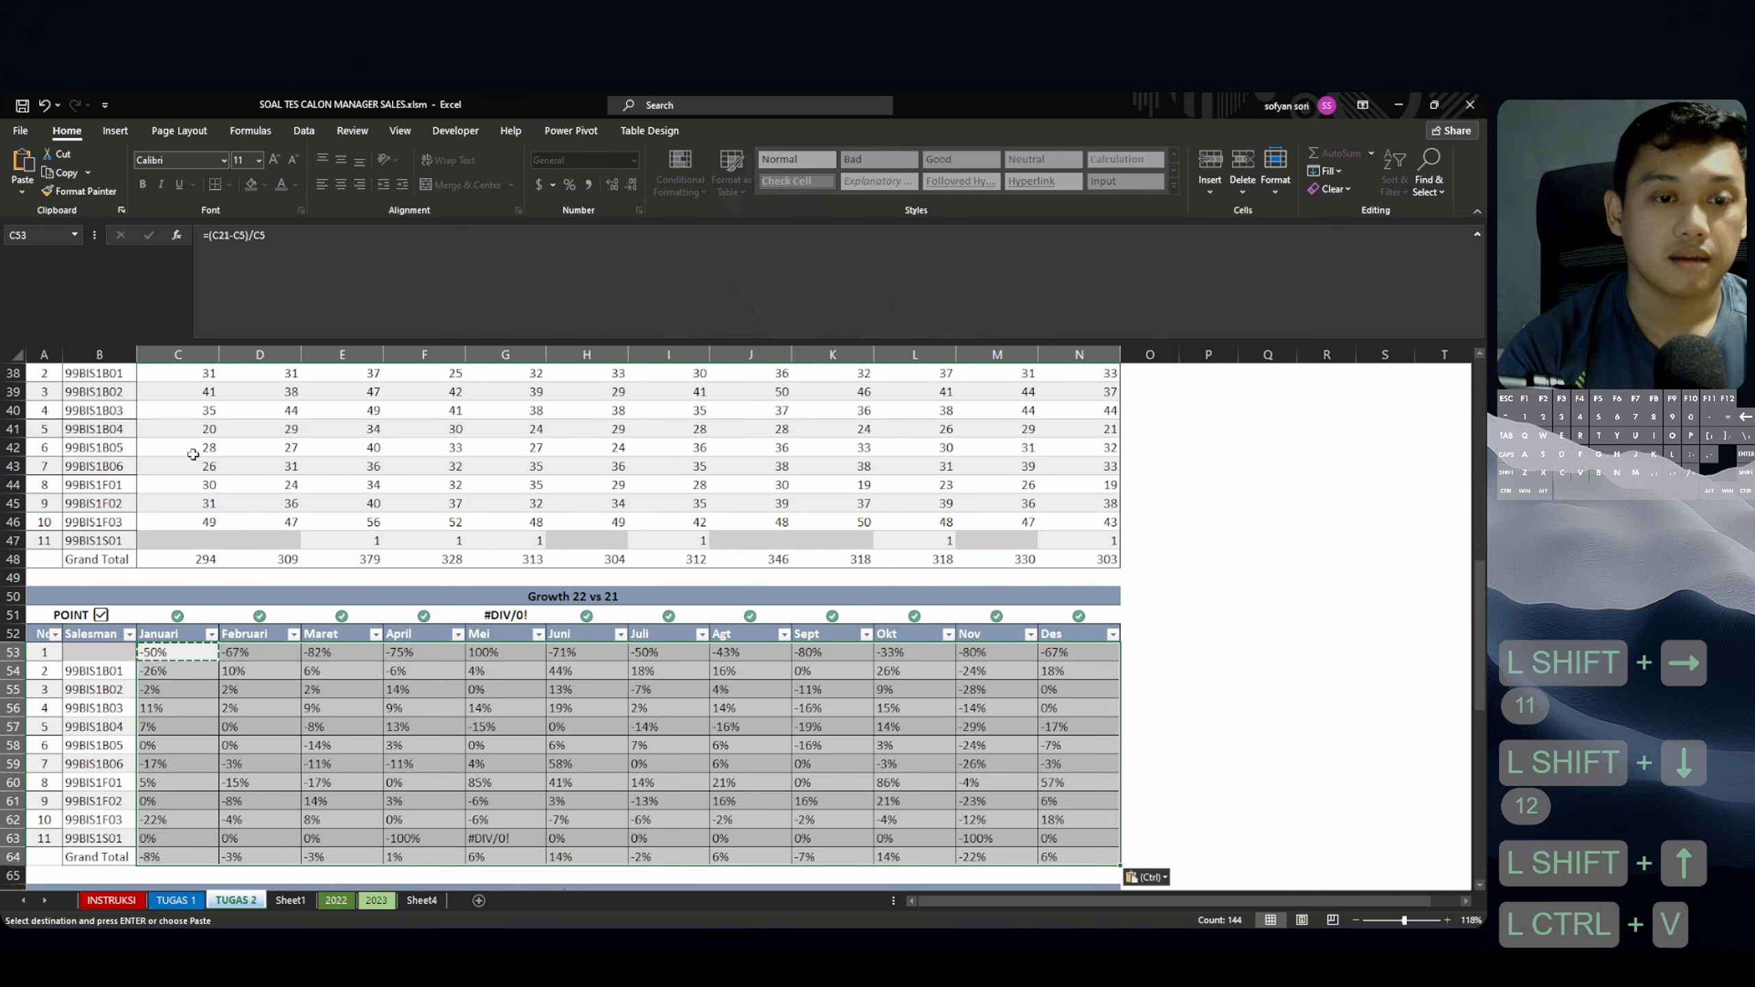
Paste the copied C53 growth formula into every month and row of the Growth 23 vs 22 table, including Grand Total.
scroll(461, 552, "down", 6)
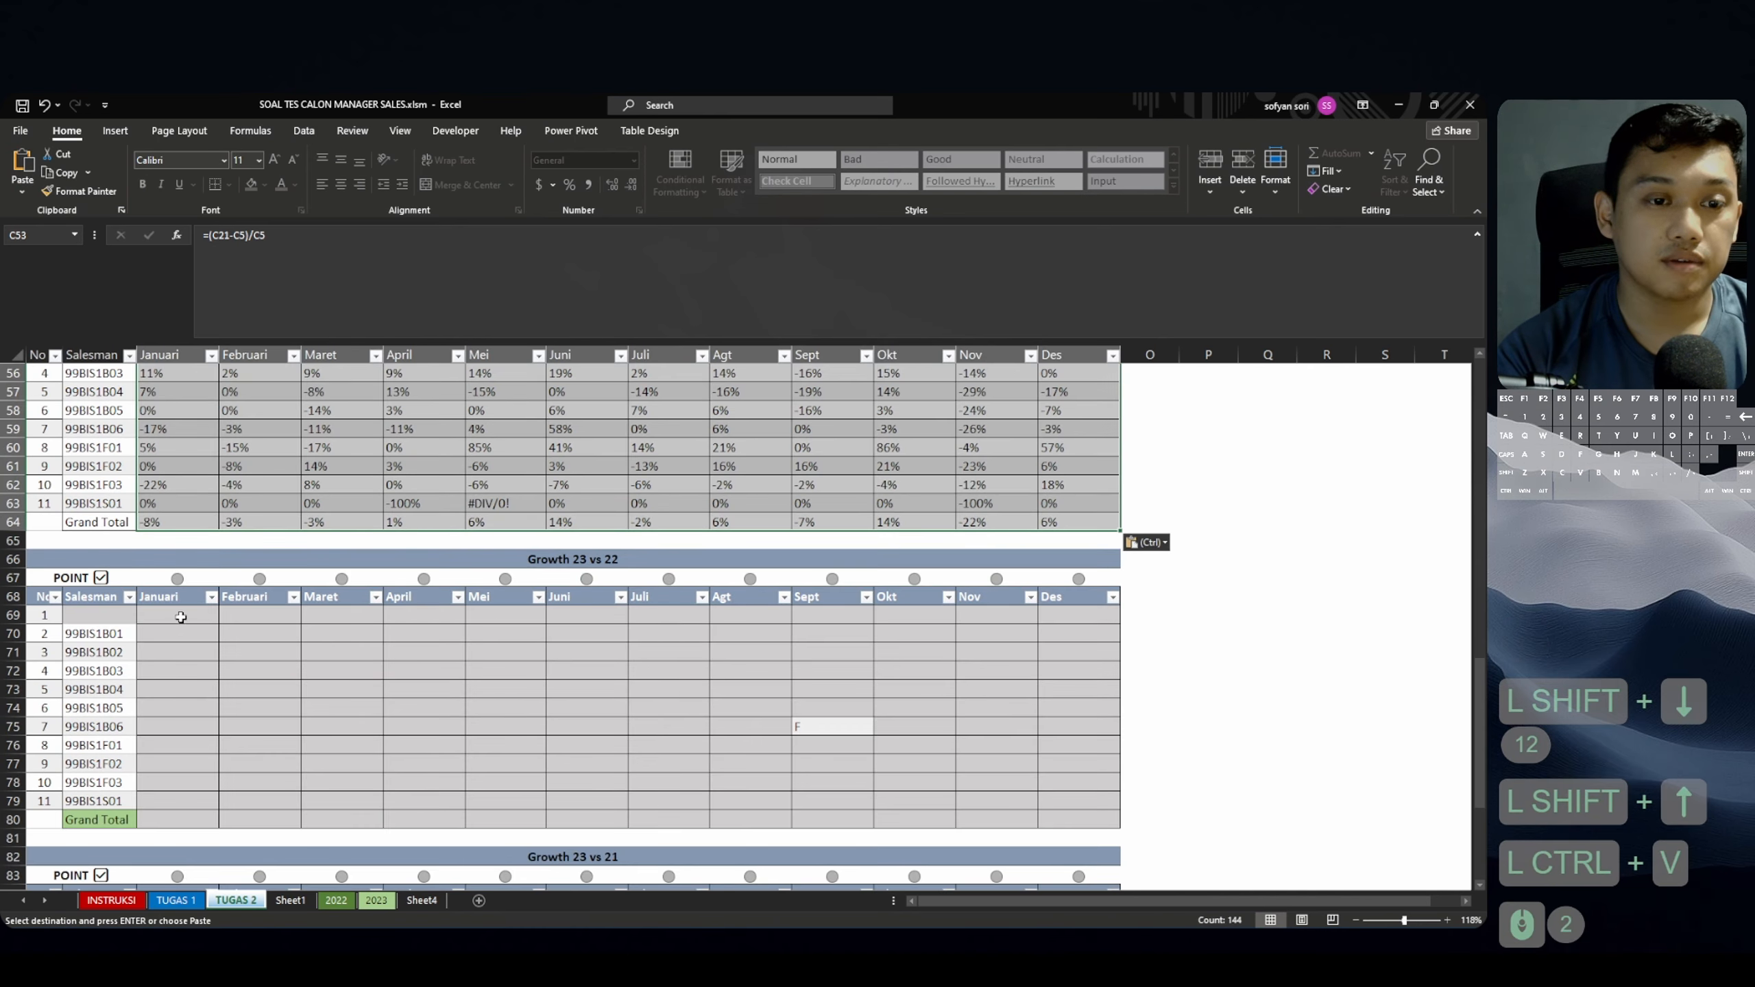
left_click_drag(181, 617, 1051, 820)
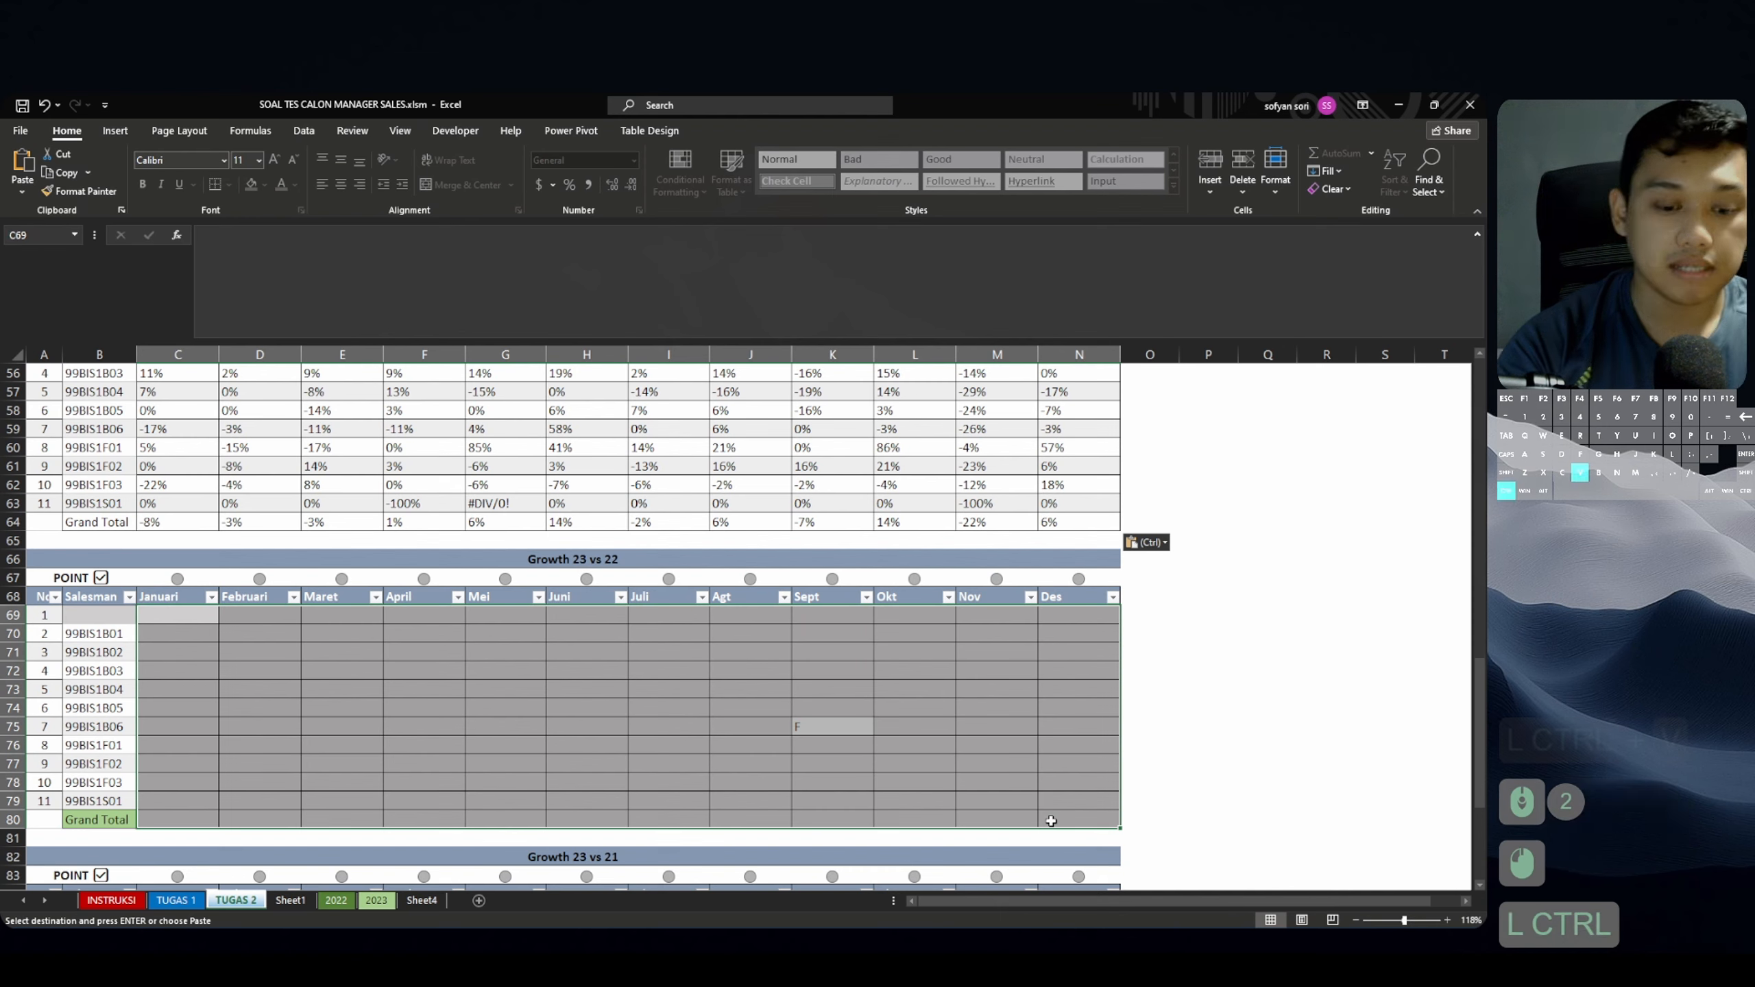
key("ctrl+v")
Clear the #DIV/0! cells in the 99BIS1S01 row: Mei in Growth 22 vs 21, and April, Mei and Nov in Growth 23 vs 22.
left_click(504, 505)
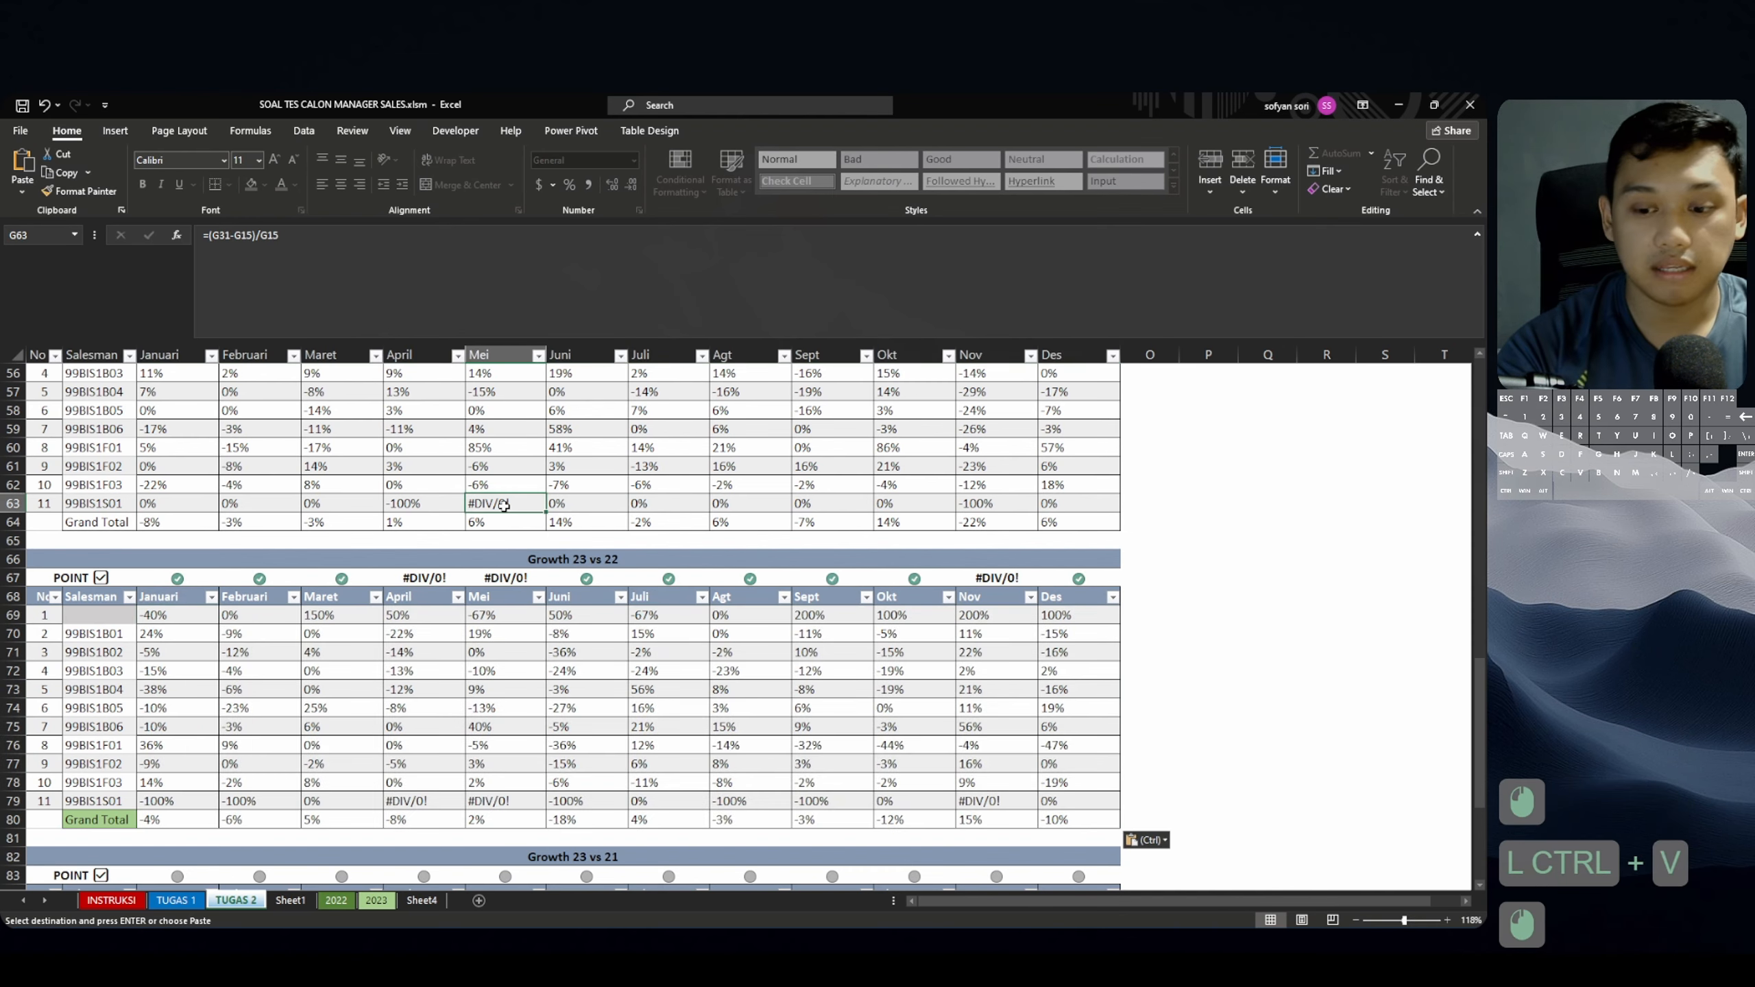
key("Delete")
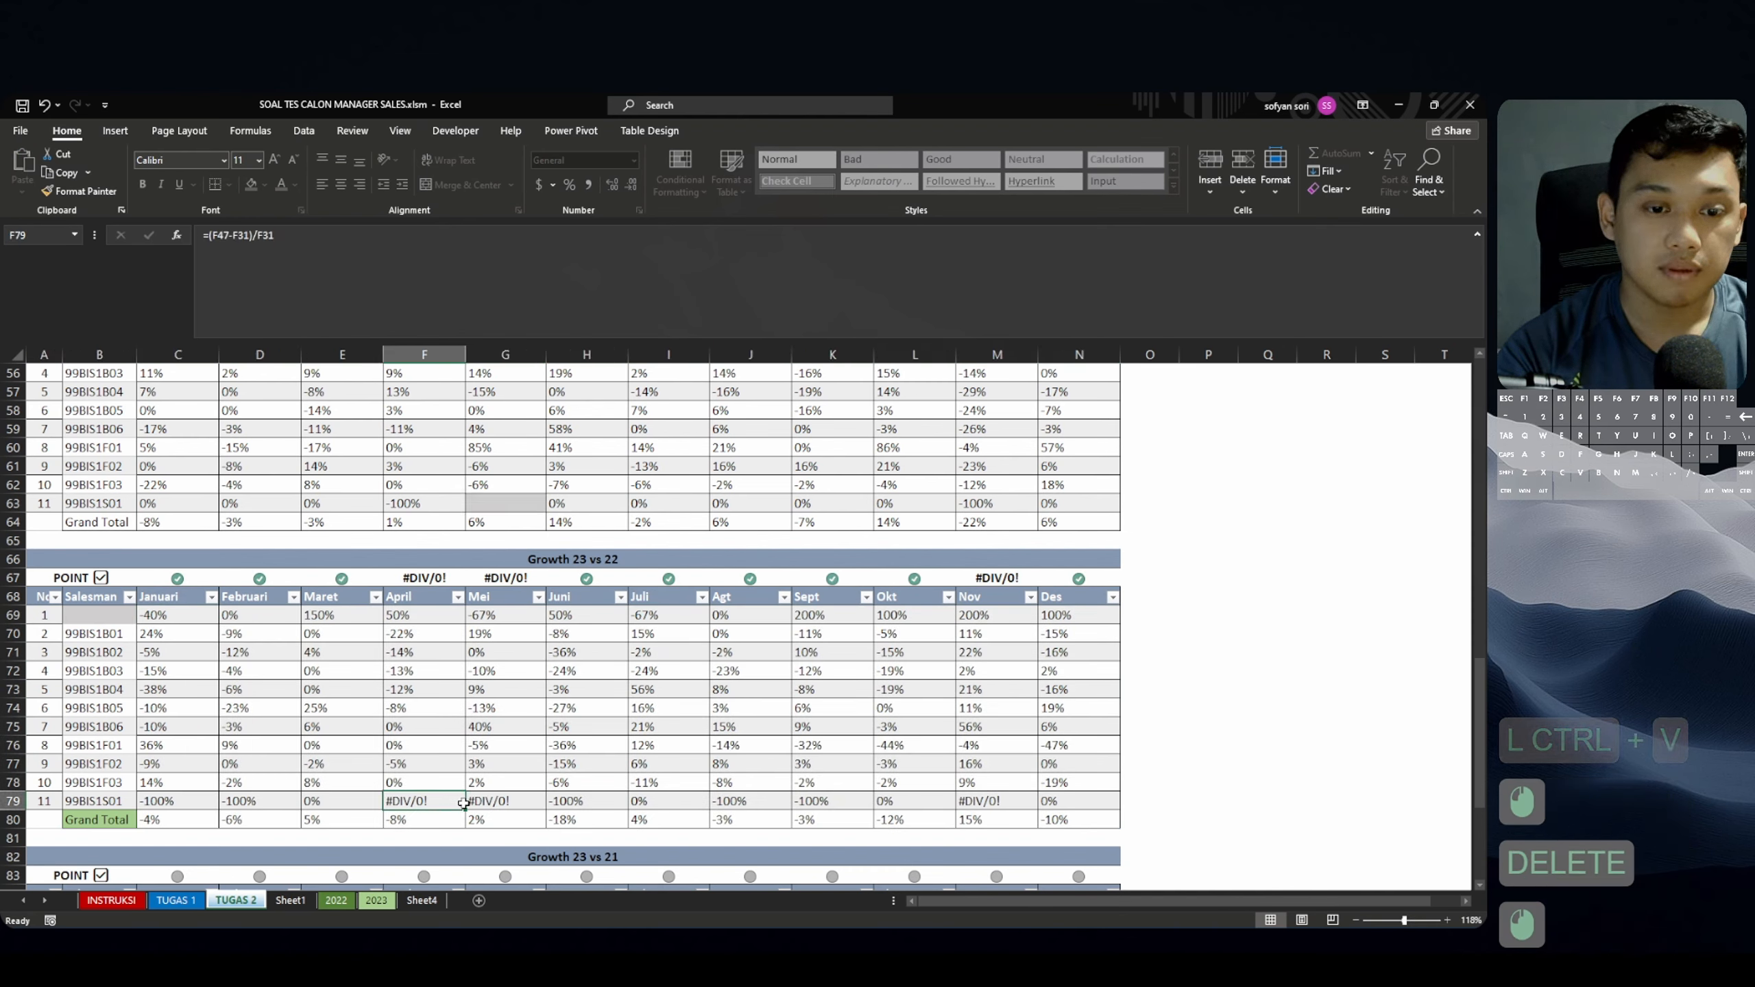
left_click_drag(425, 800, 489, 803)
key("Delete")
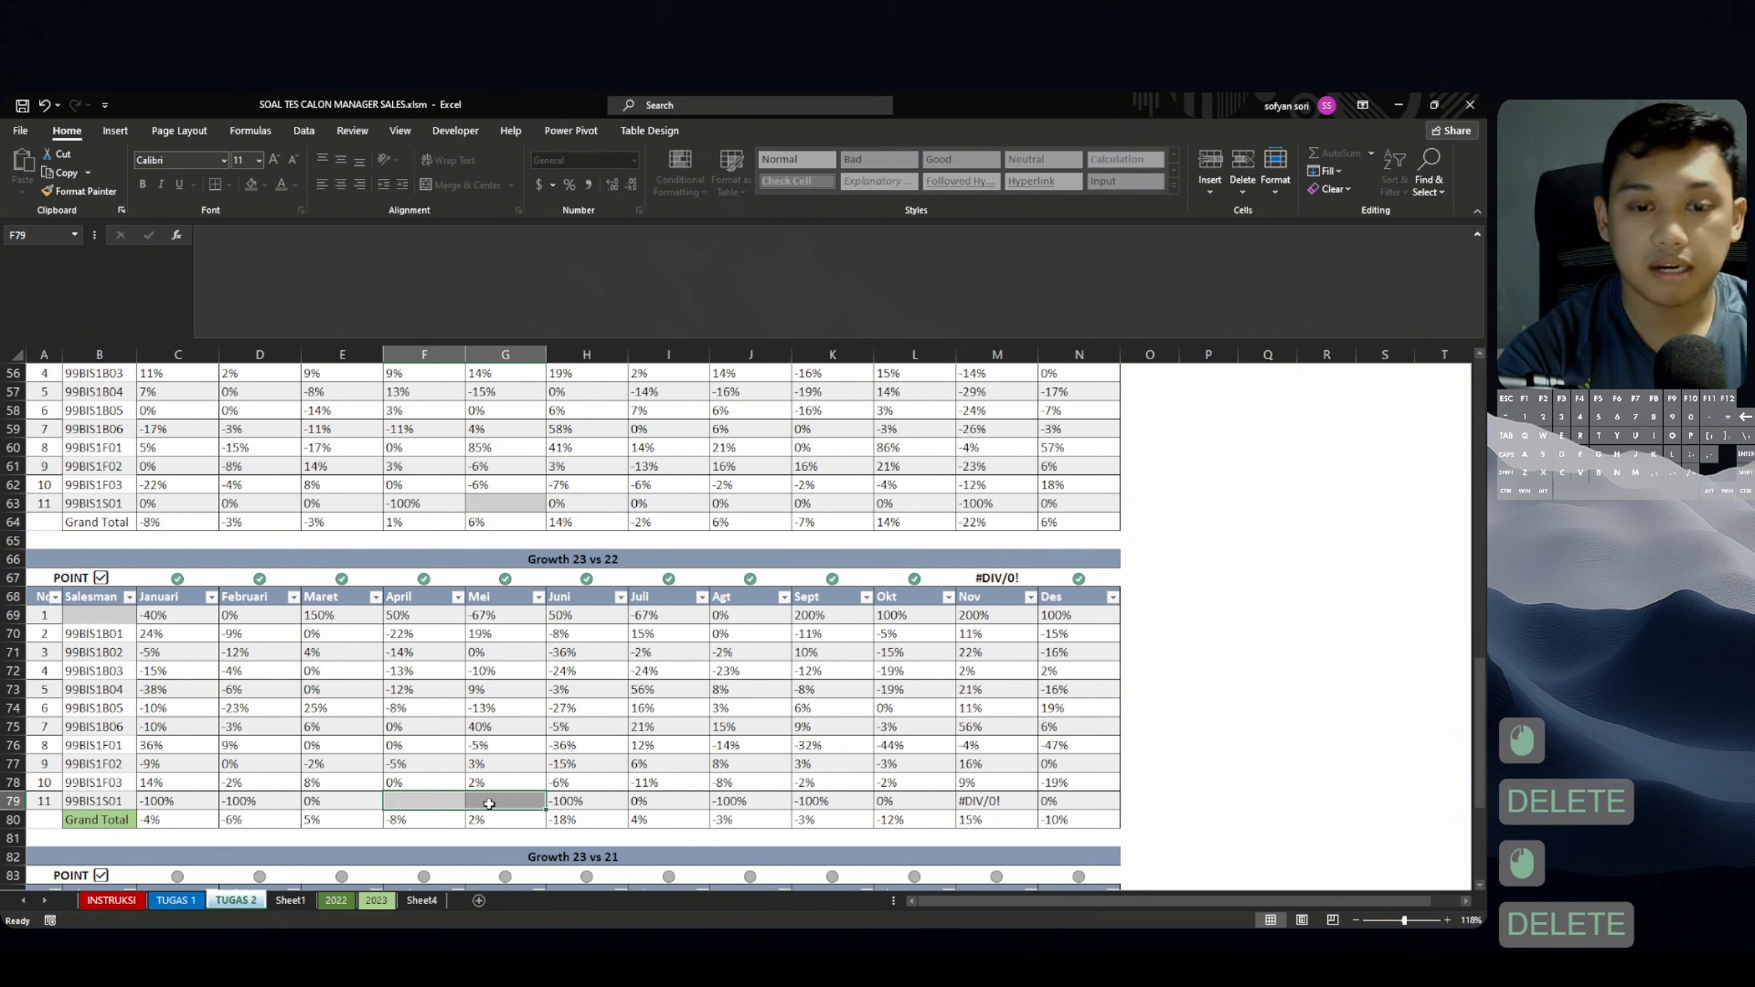
left_click(993, 800)
key("Delete")
Enter the growth formula =(C37-C5)/C5 in cell C85, the first Januari cell of the Growth 23 vs 21 table.
scroll(988, 774, "down", 6)
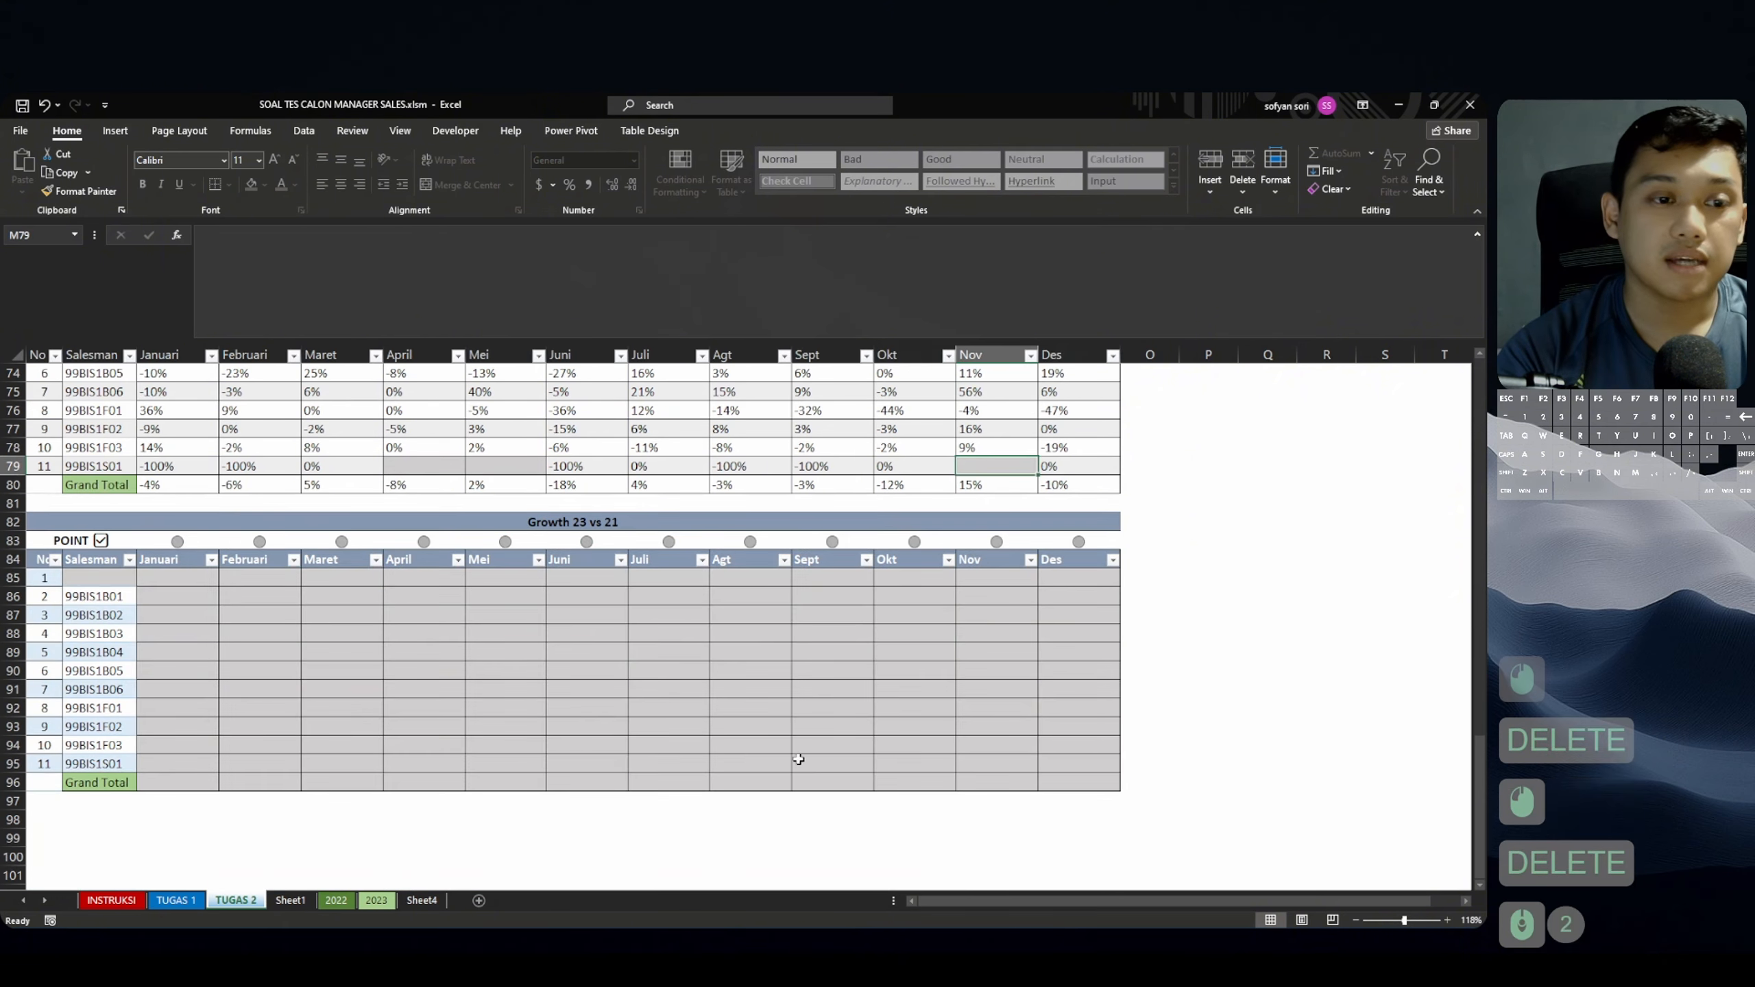
left_click(176, 574)
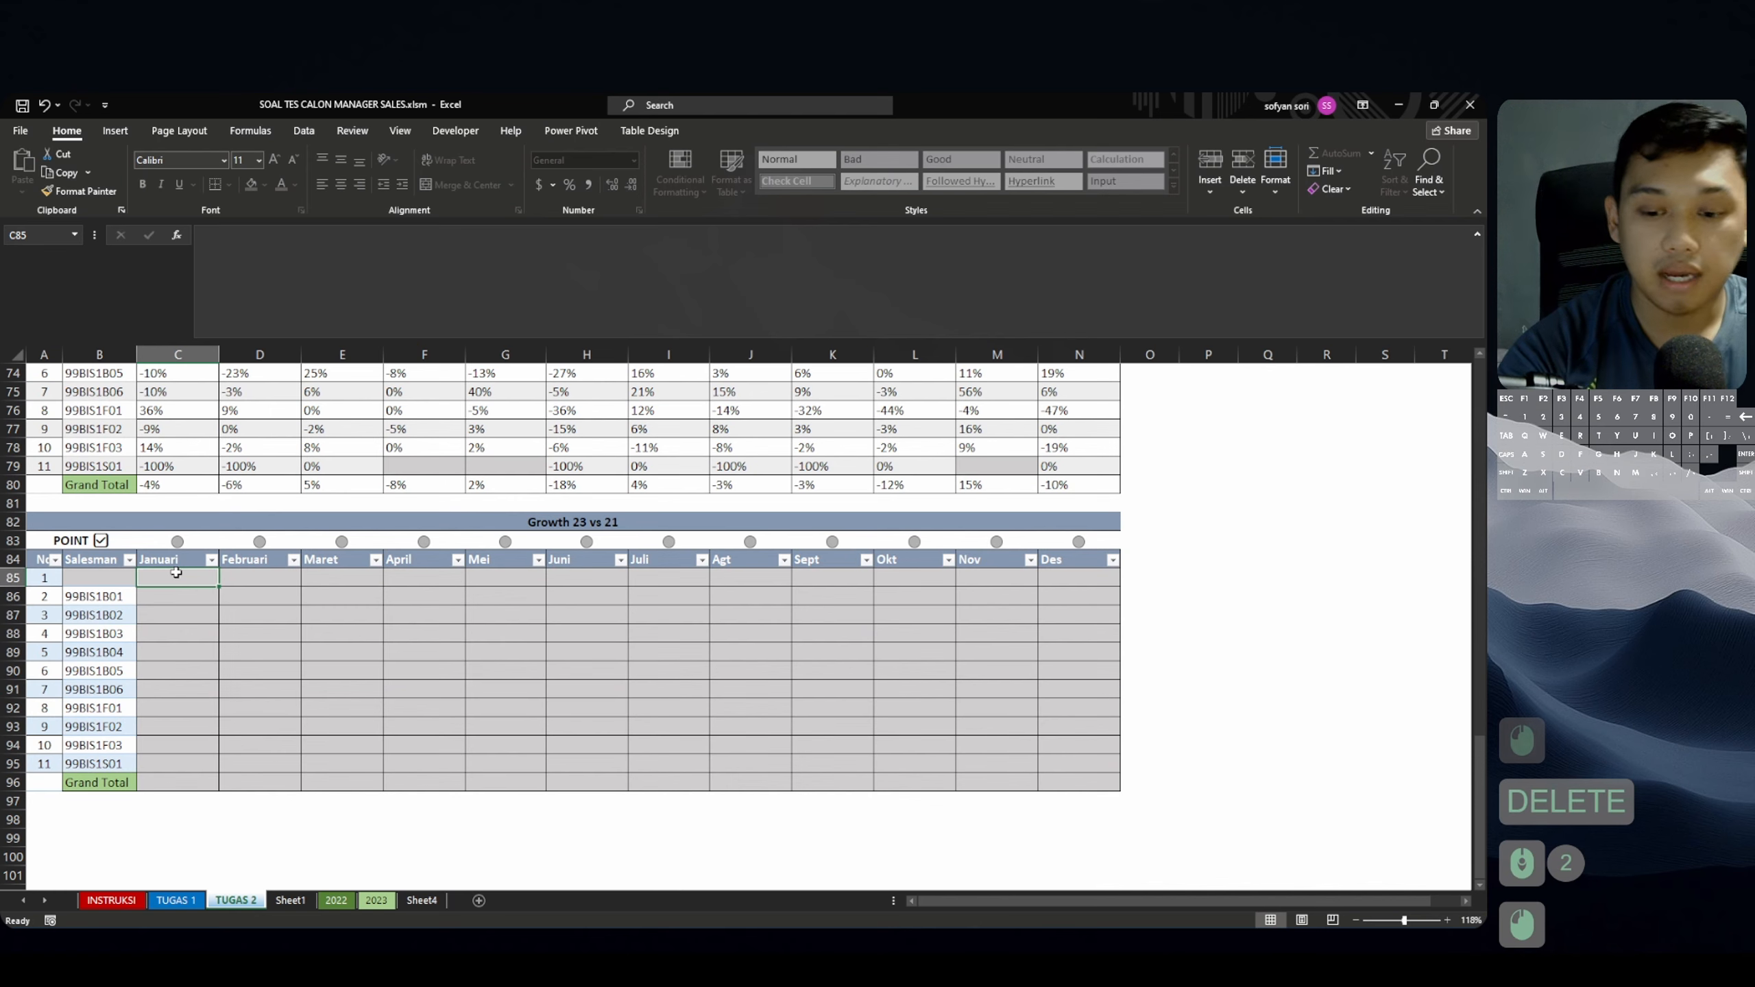
type("=(")
scroll(176, 572, "up", 3)
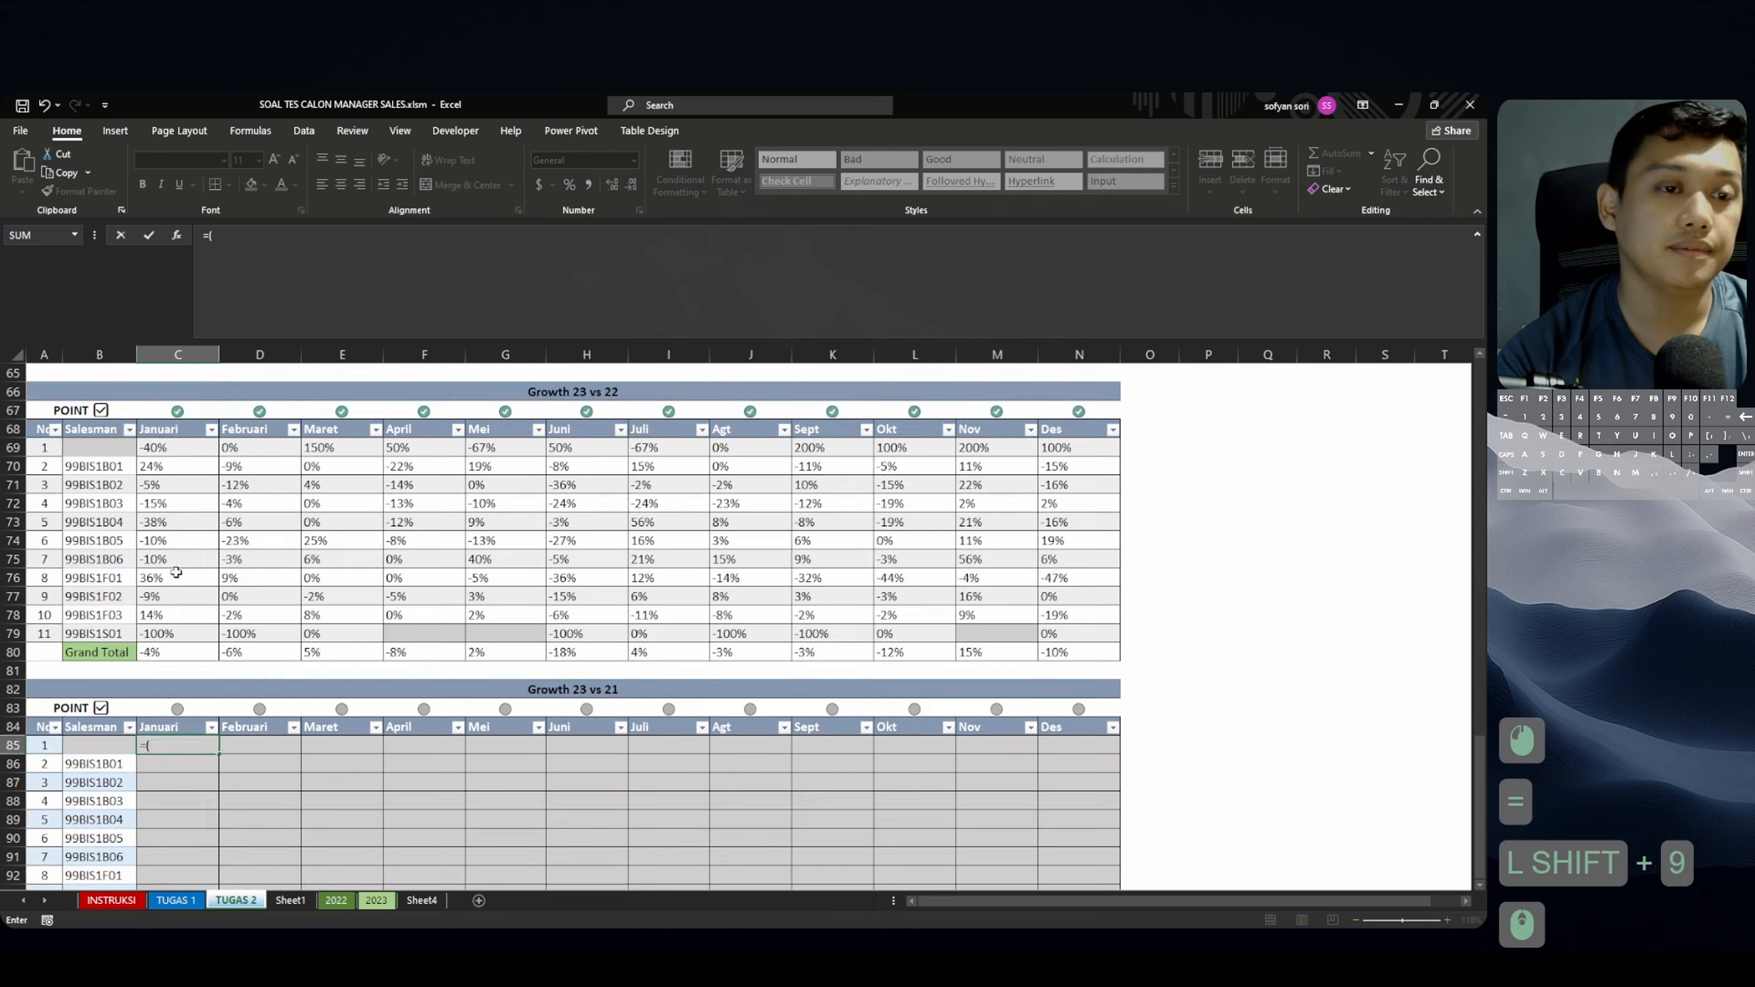
scroll(176, 573, "up", 12)
left_click(185, 517)
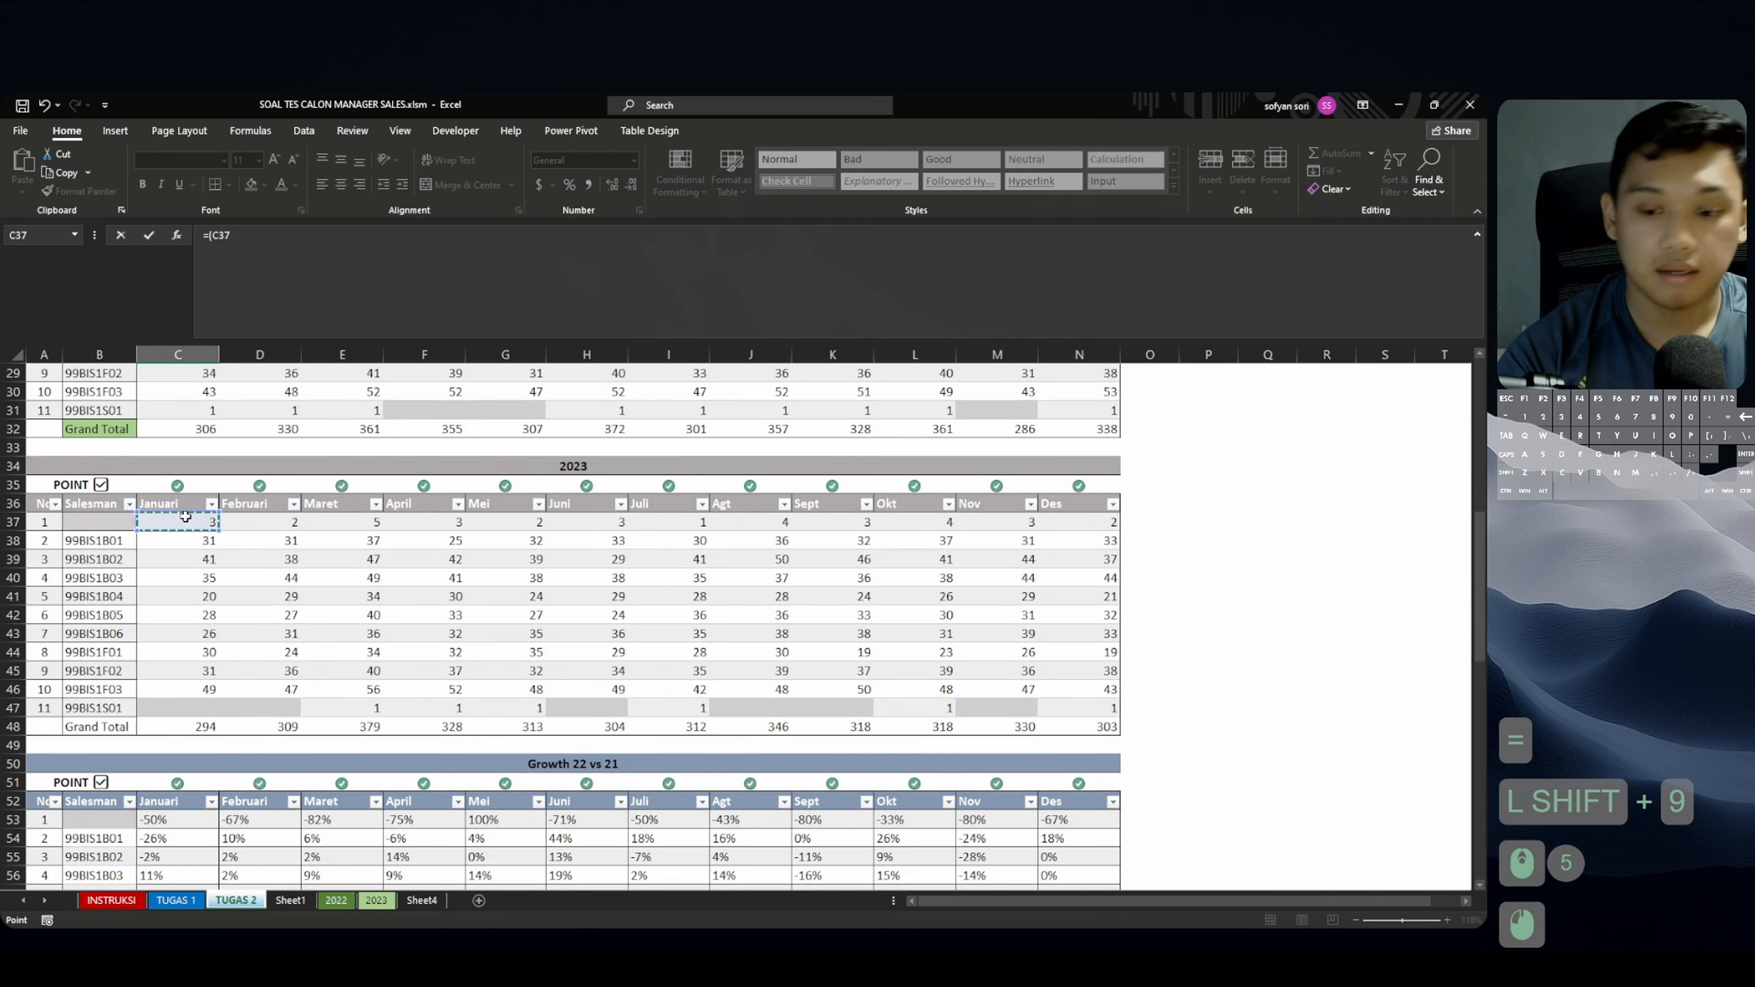
type("-")
scroll(209, 453, "up", 9)
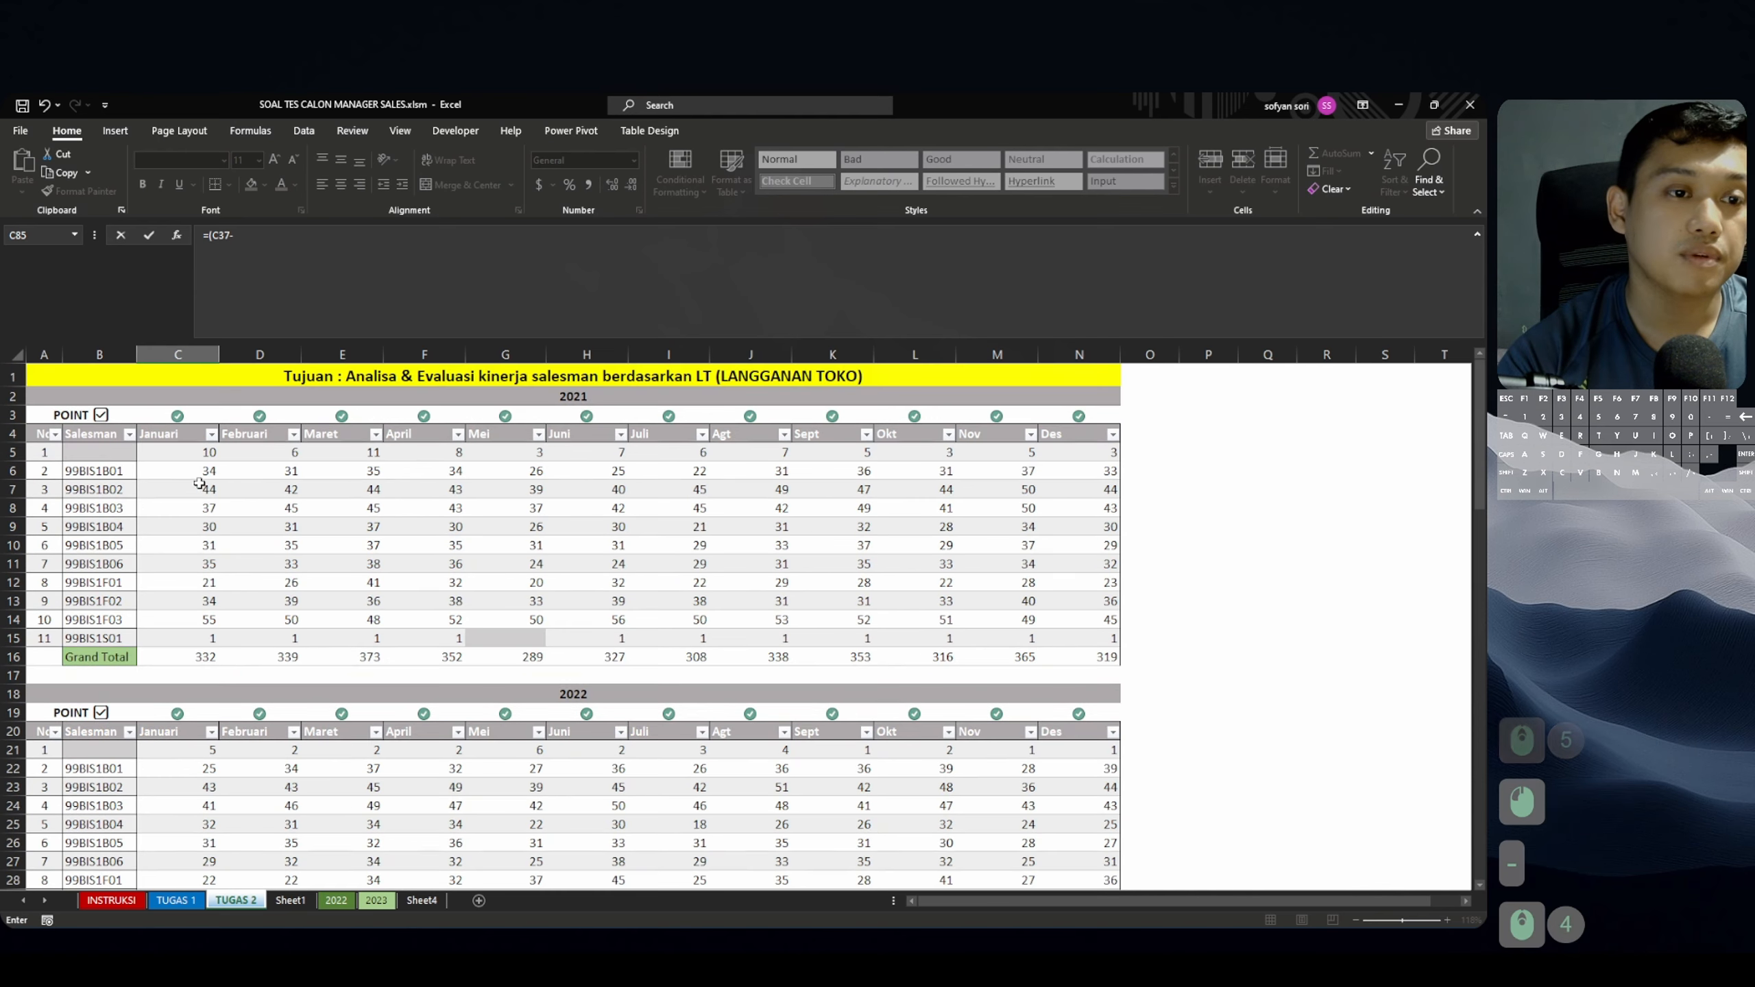
left_click(209, 454)
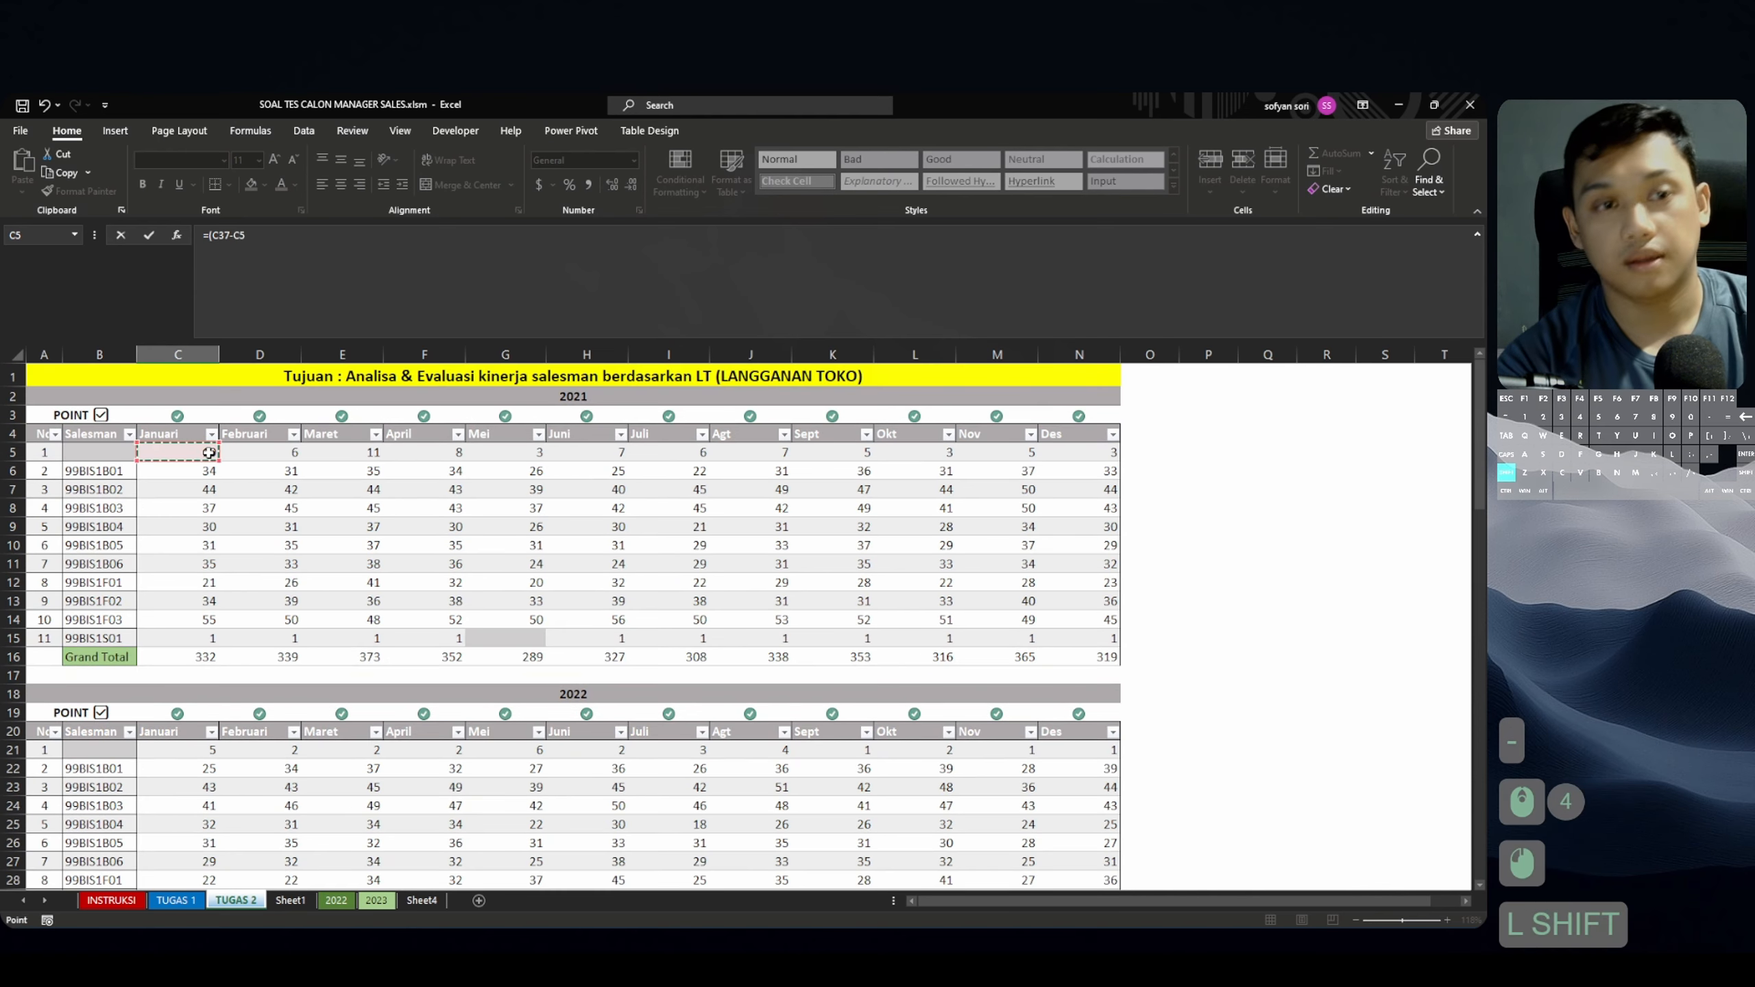
type(")")
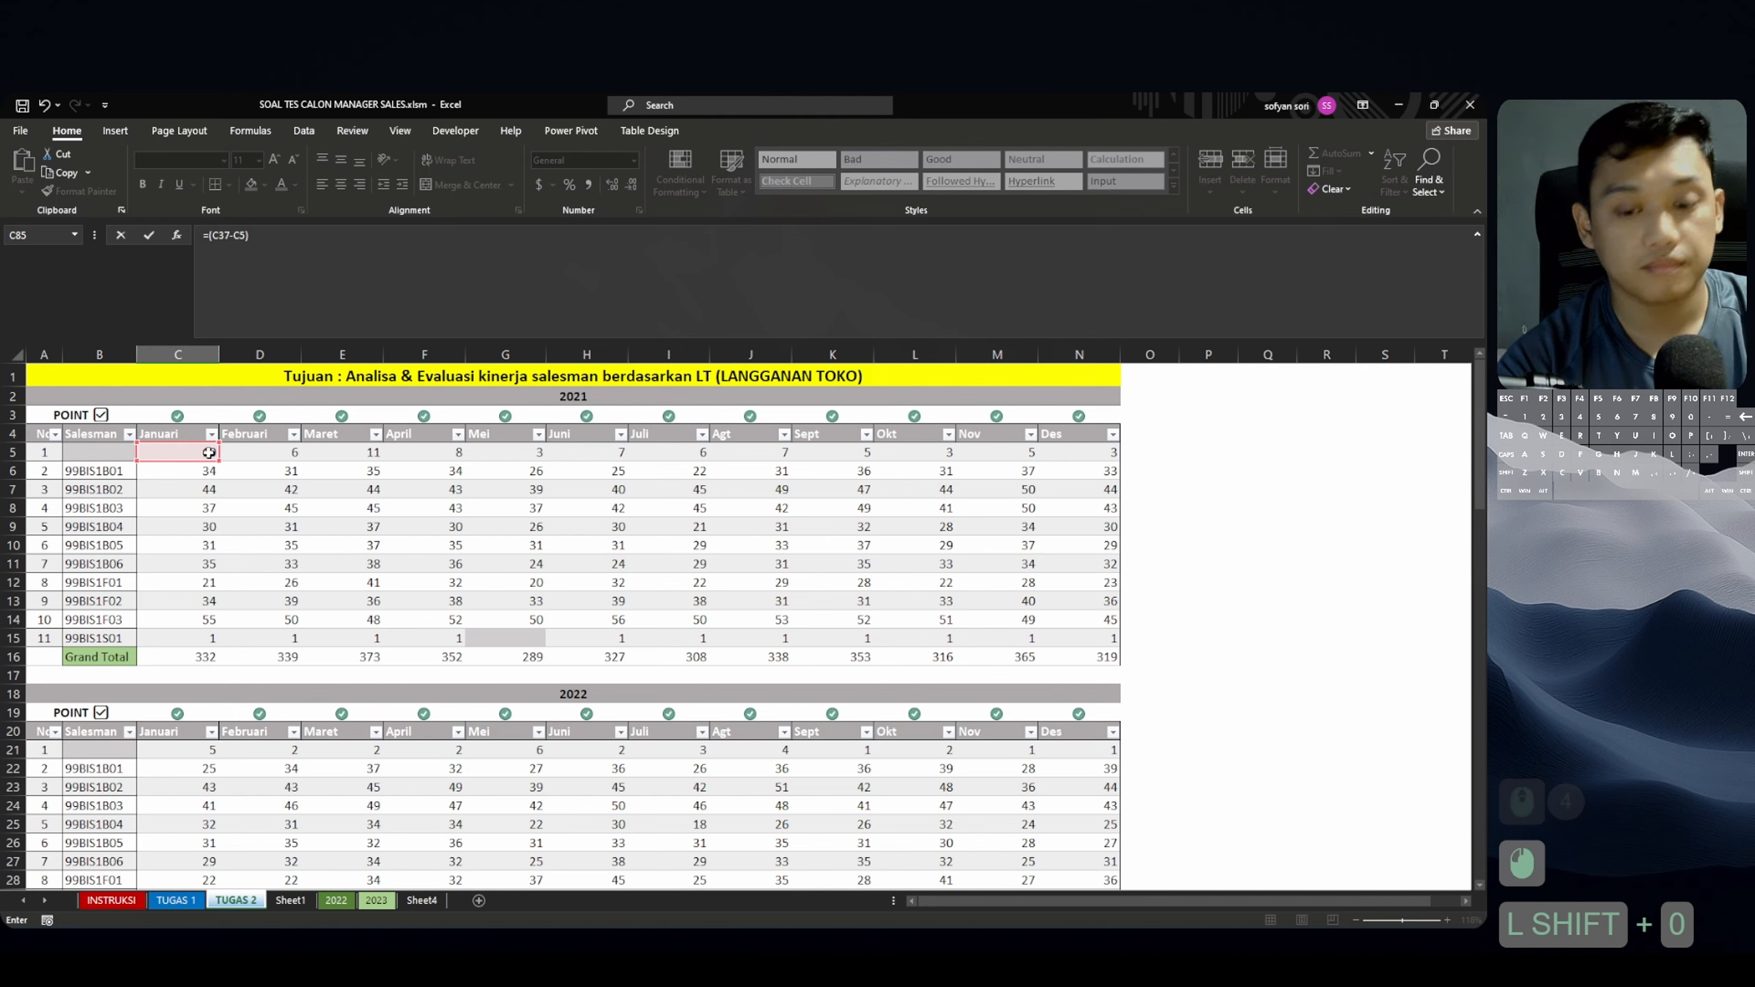
type("/")
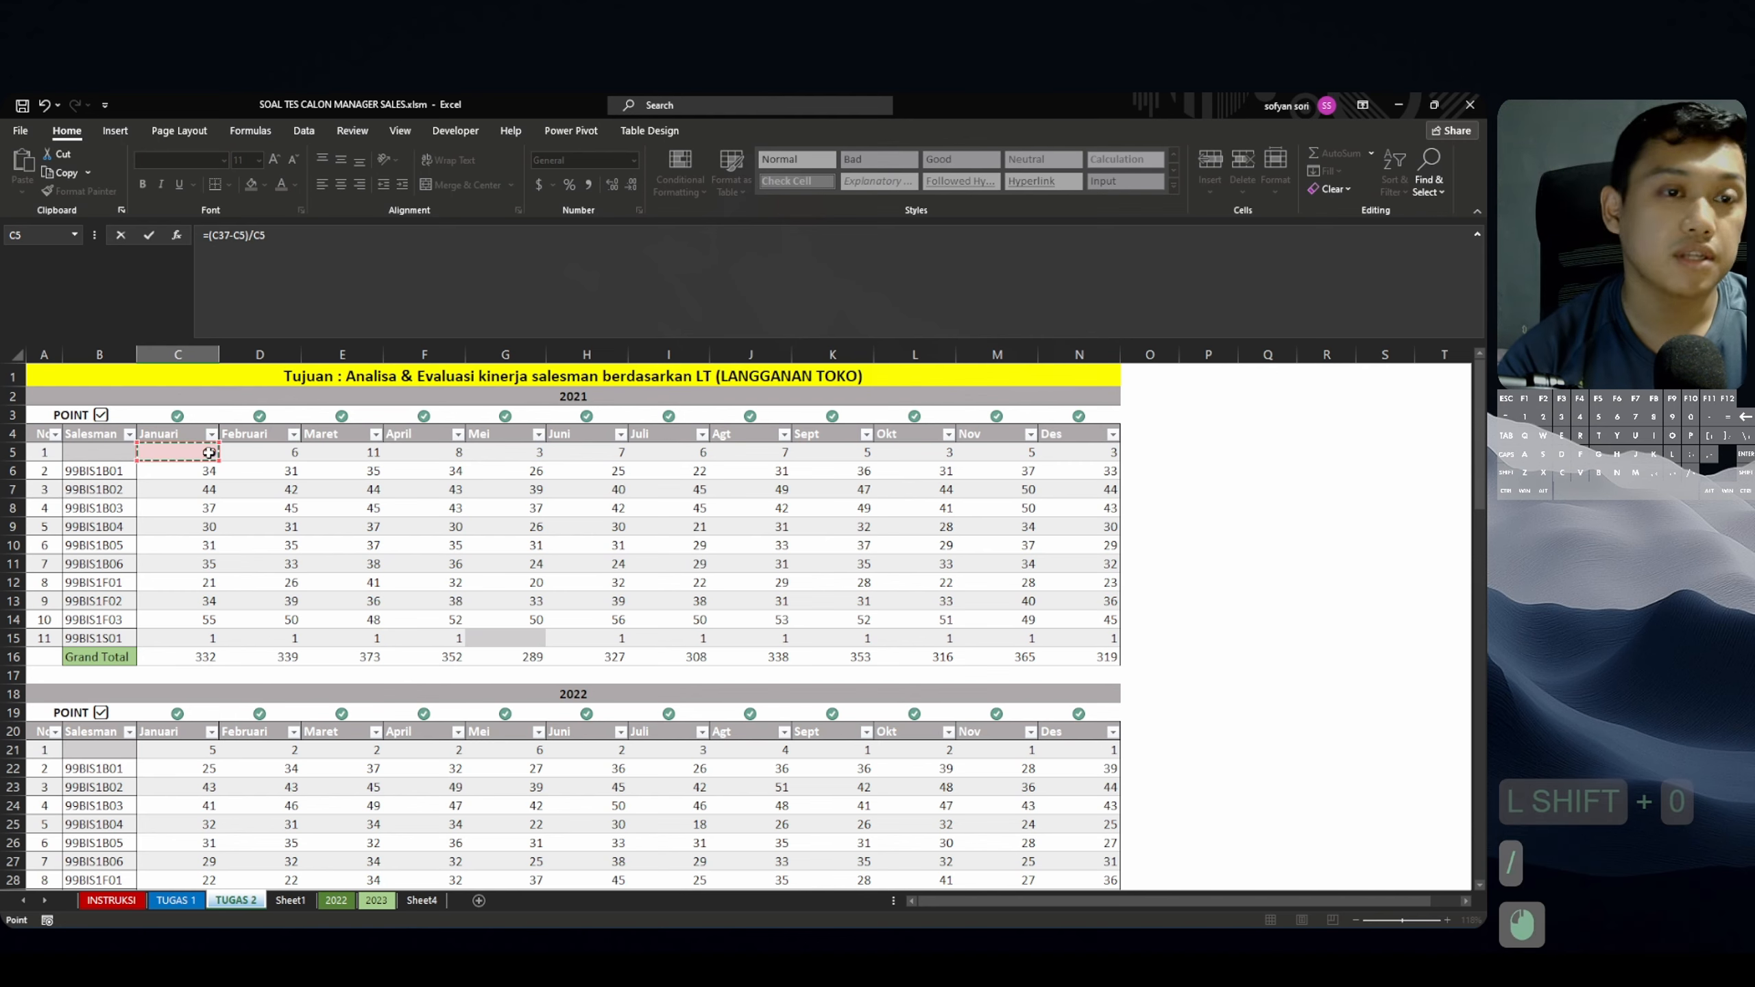
left_click(209, 453)
key("Return")
Copy the C85 formula to the whole Growth 23 vs 21 table through Grand Total, and clear the #DIV/0! cell under Mei for 99BIS1S01.
key("Up")
key("ctrl+c")
key("shift+Right")
key("shift+Right")
key("shift+Right")
key("shift+Right")
key("shift+Right")
key("shift+Right")
key("shift+Right")
key("shift+Right")
key("shift+Right")
key("shift+Right")
key("shift+Right")
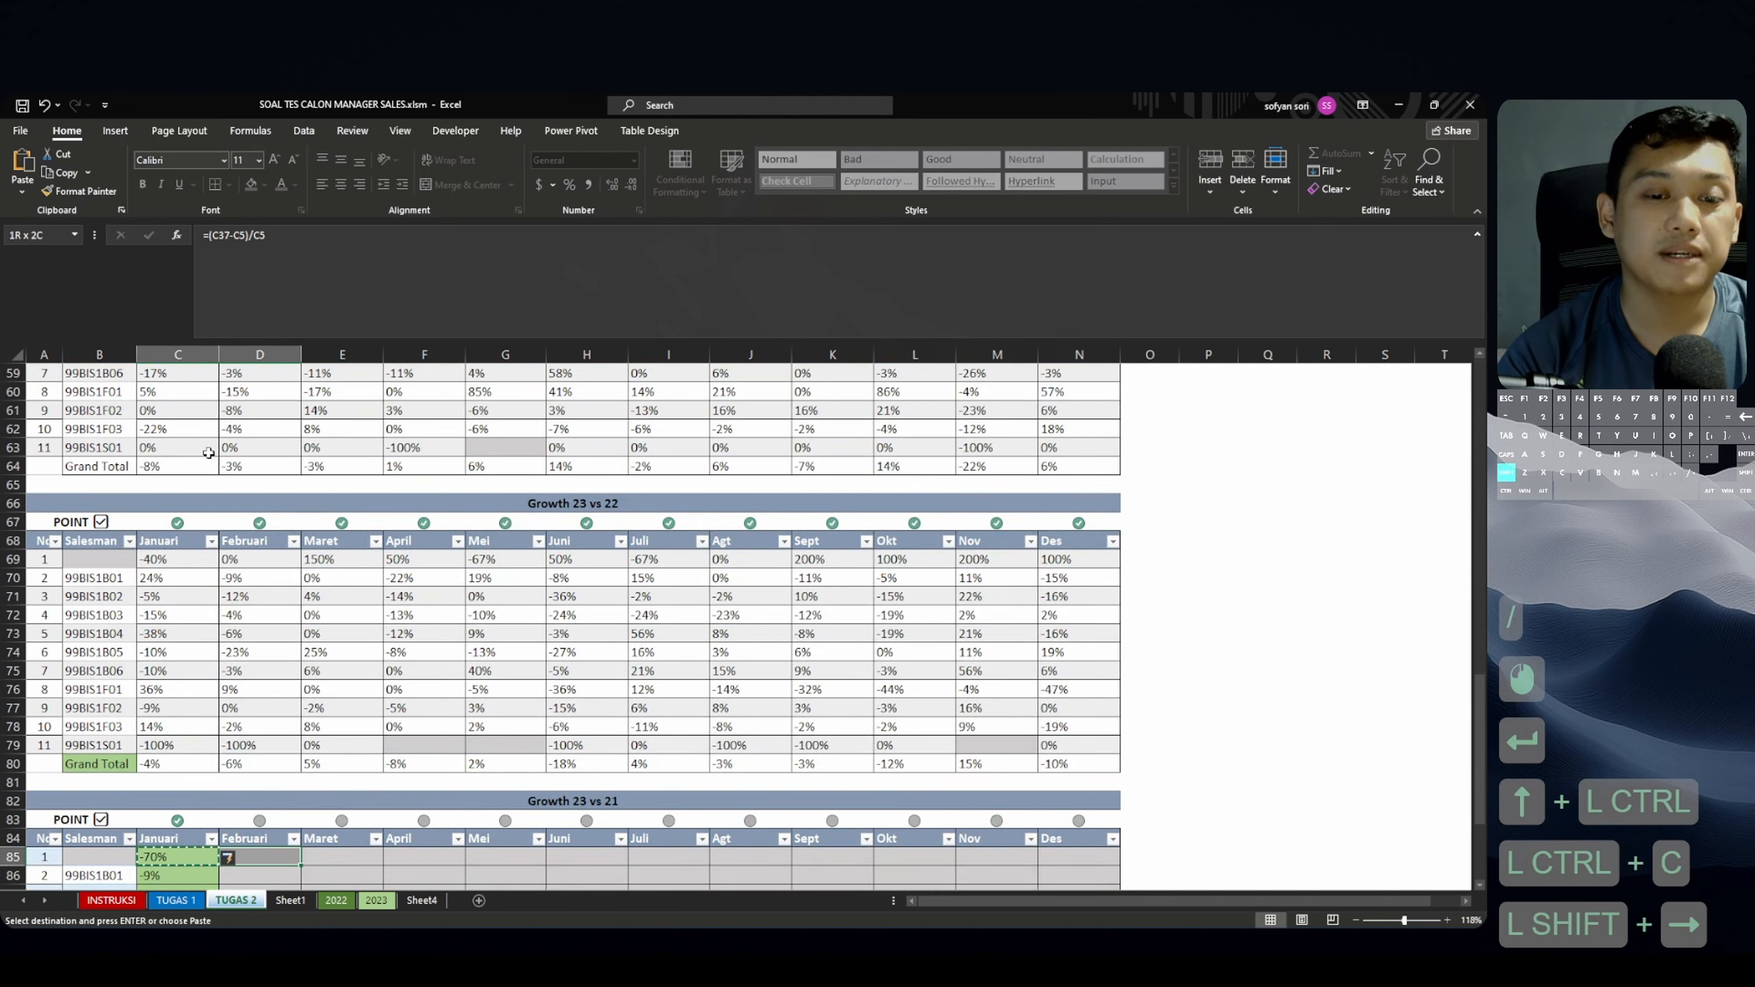
key("ctrl+shift+Down")
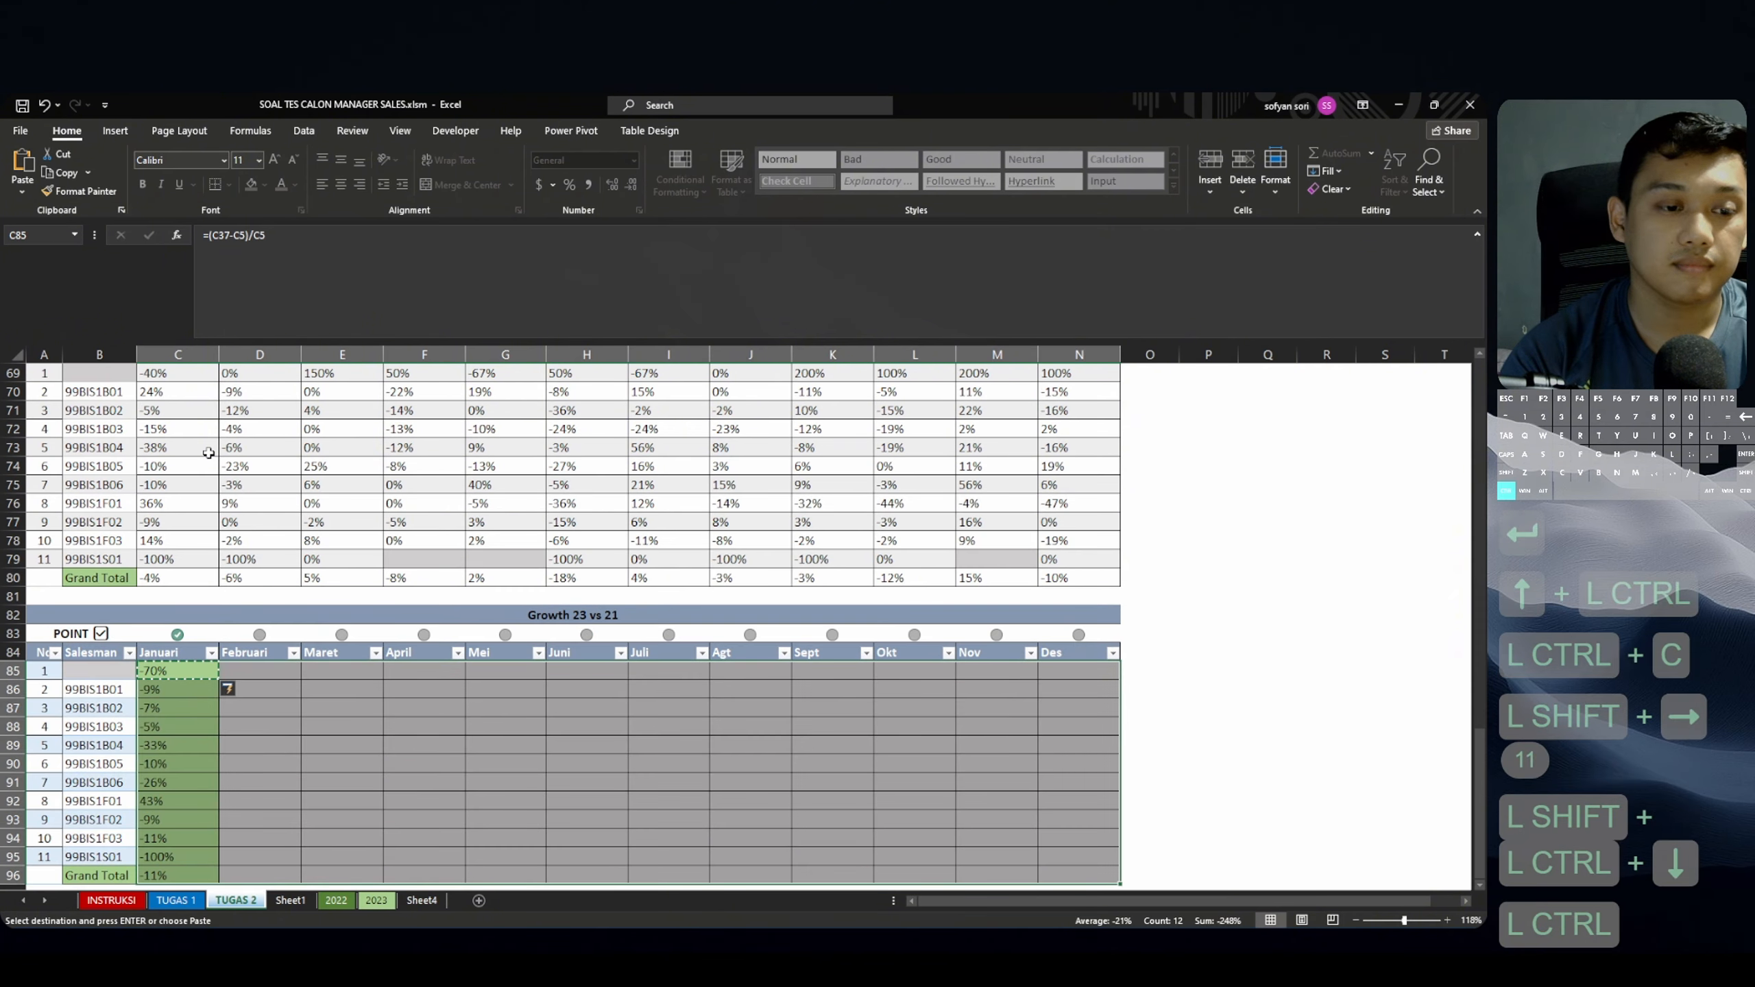
key("ctrl+v")
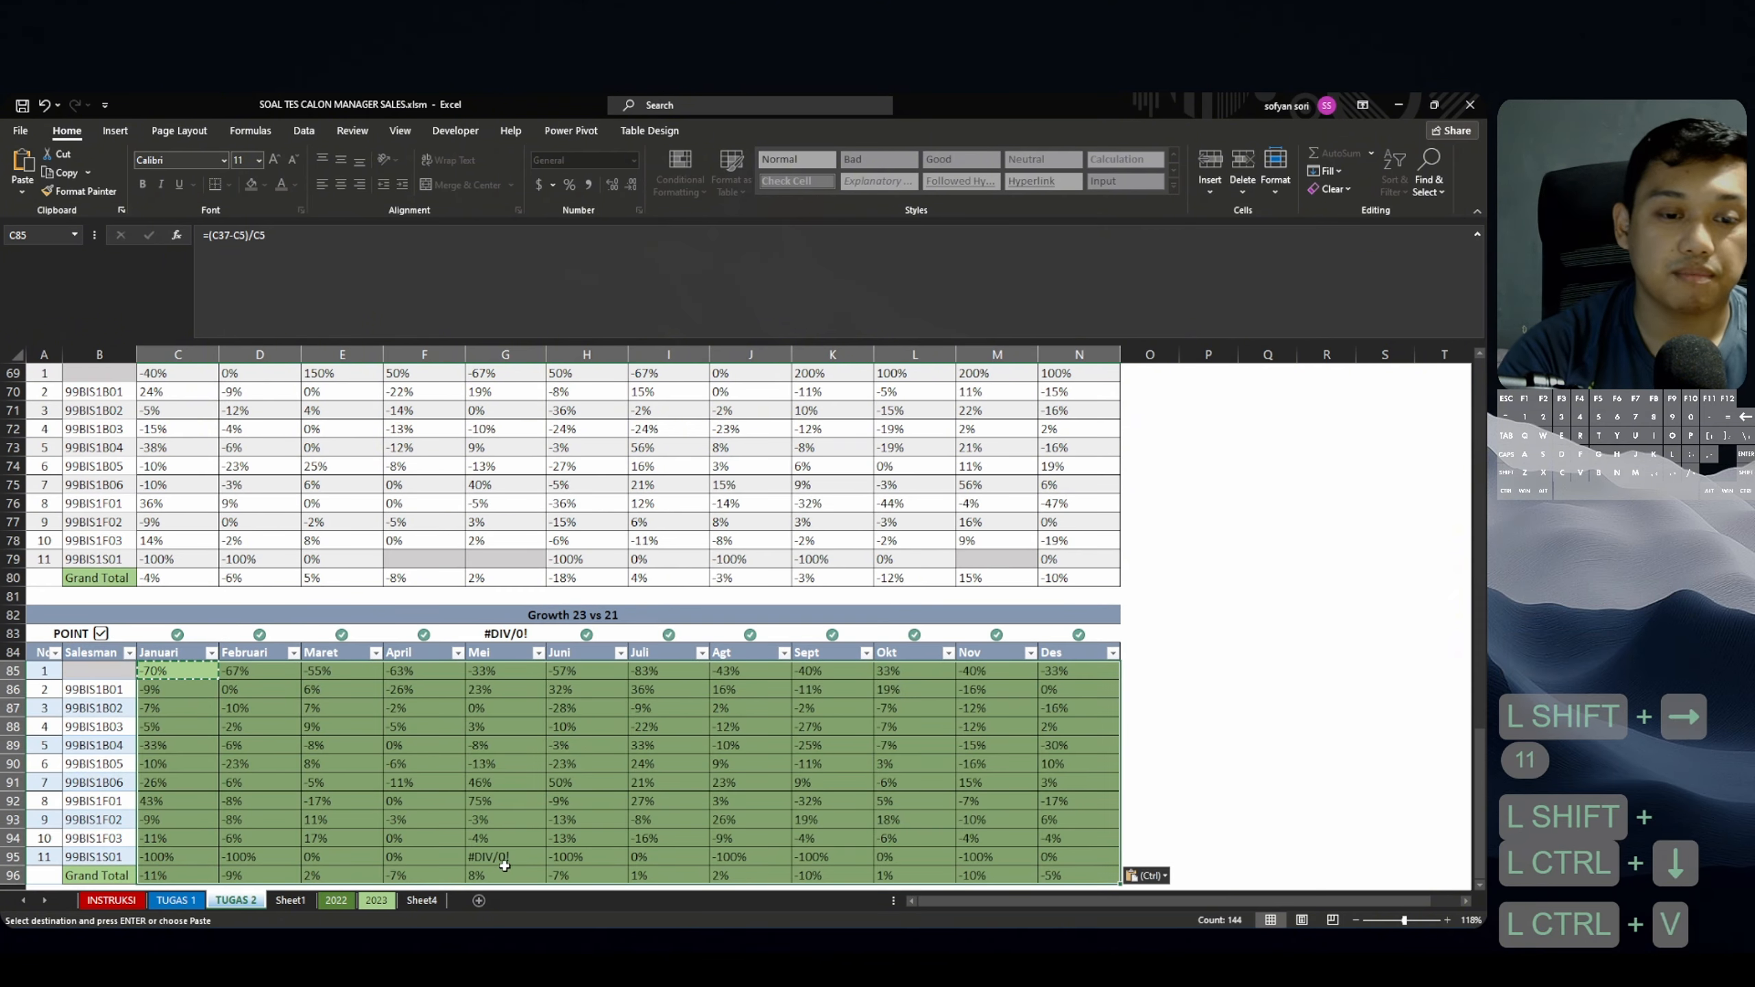
left_click(507, 860)
key("Delete")
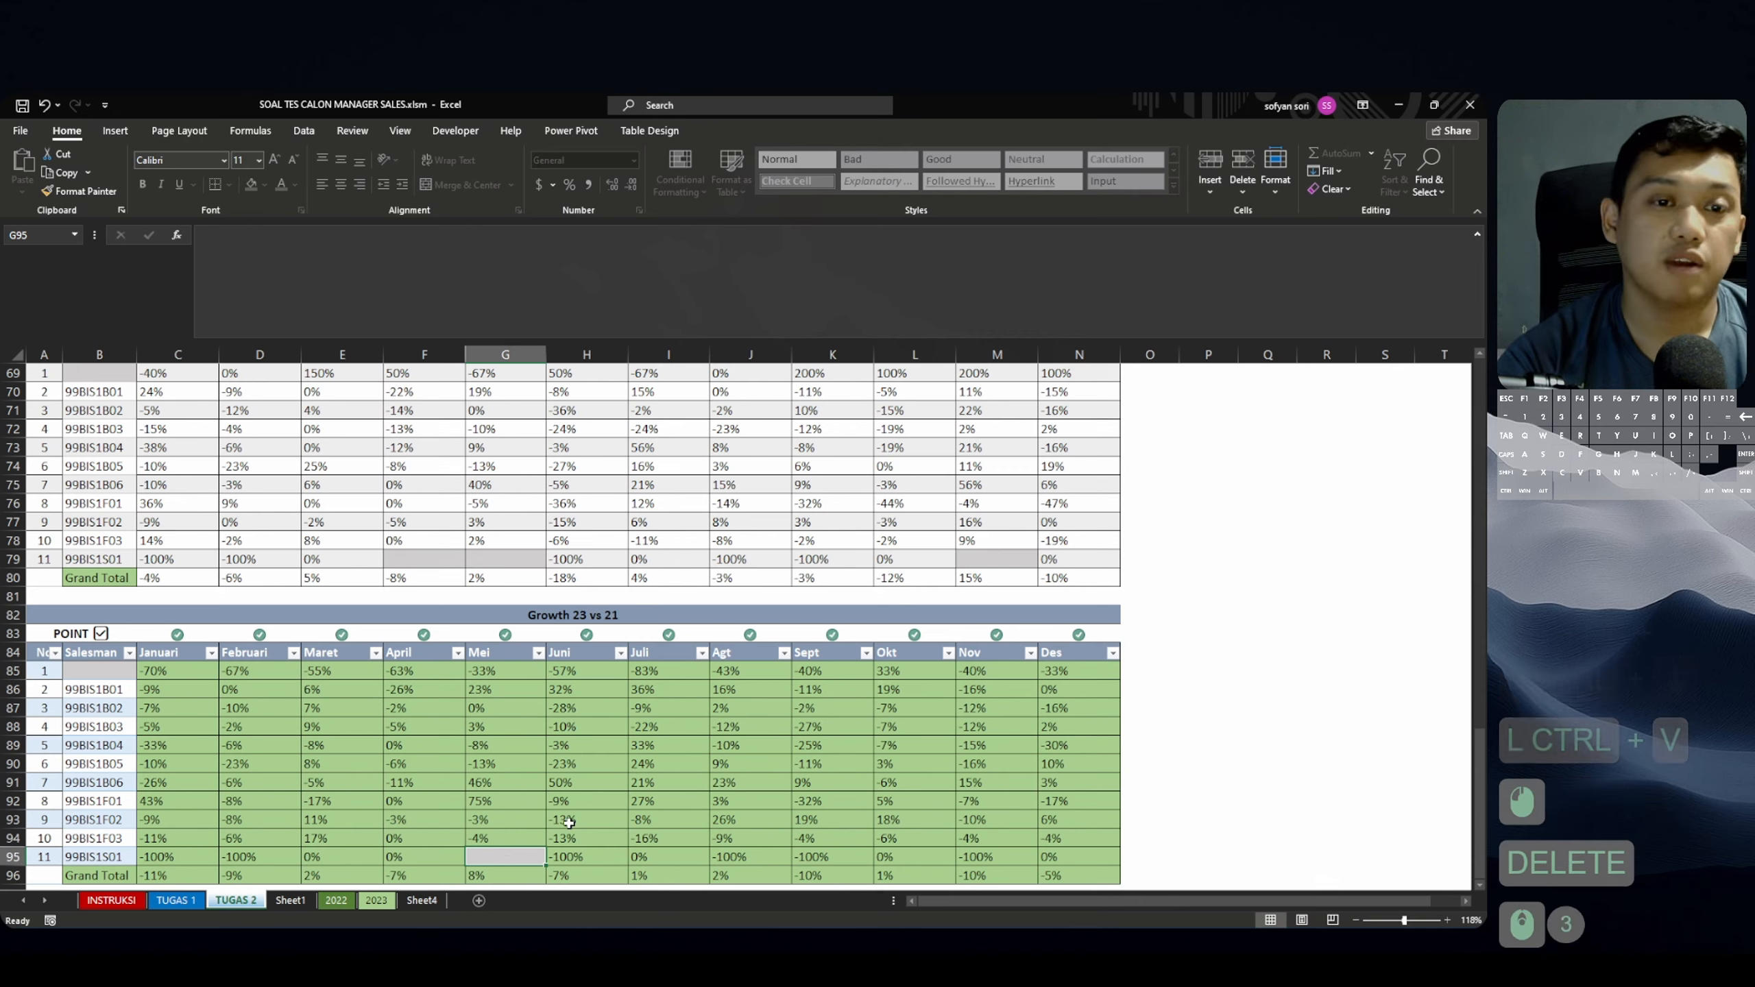
Try to open conditional formatting for the monthly values C53:N64 of the Growth 22 vs 21 table.
scroll(568, 823, "up", 15)
scroll(573, 854, "down", 6)
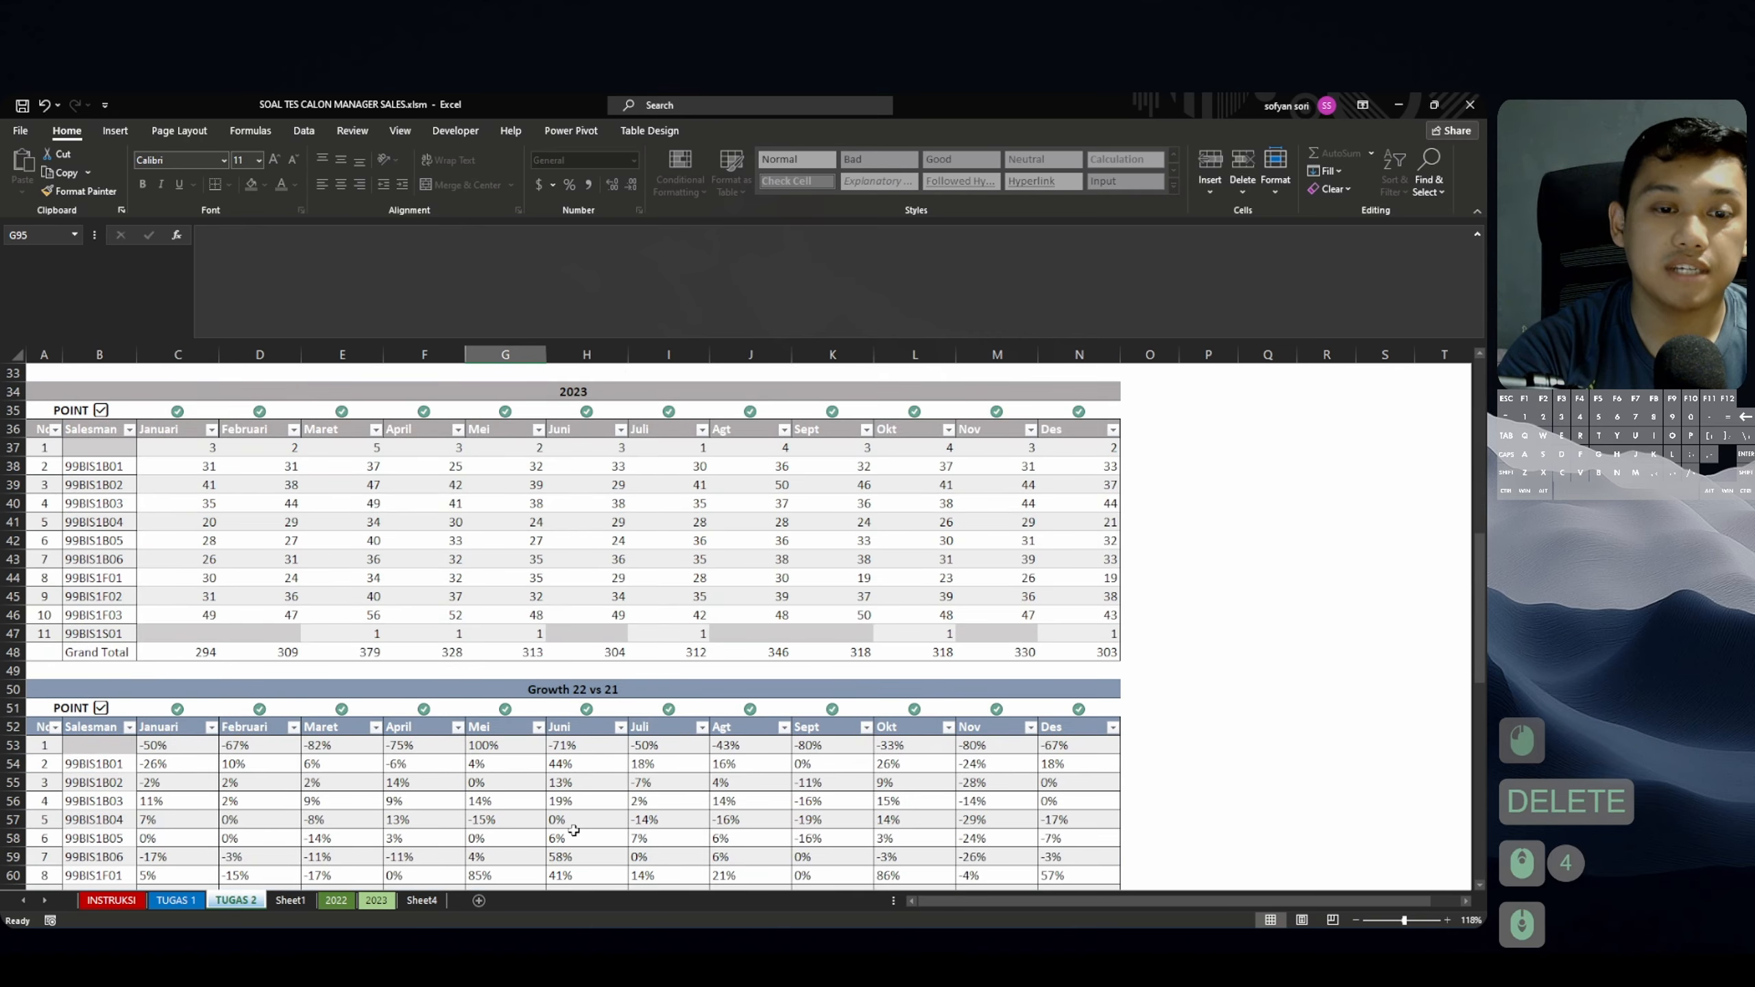
left_click_drag(173, 578, 1072, 779)
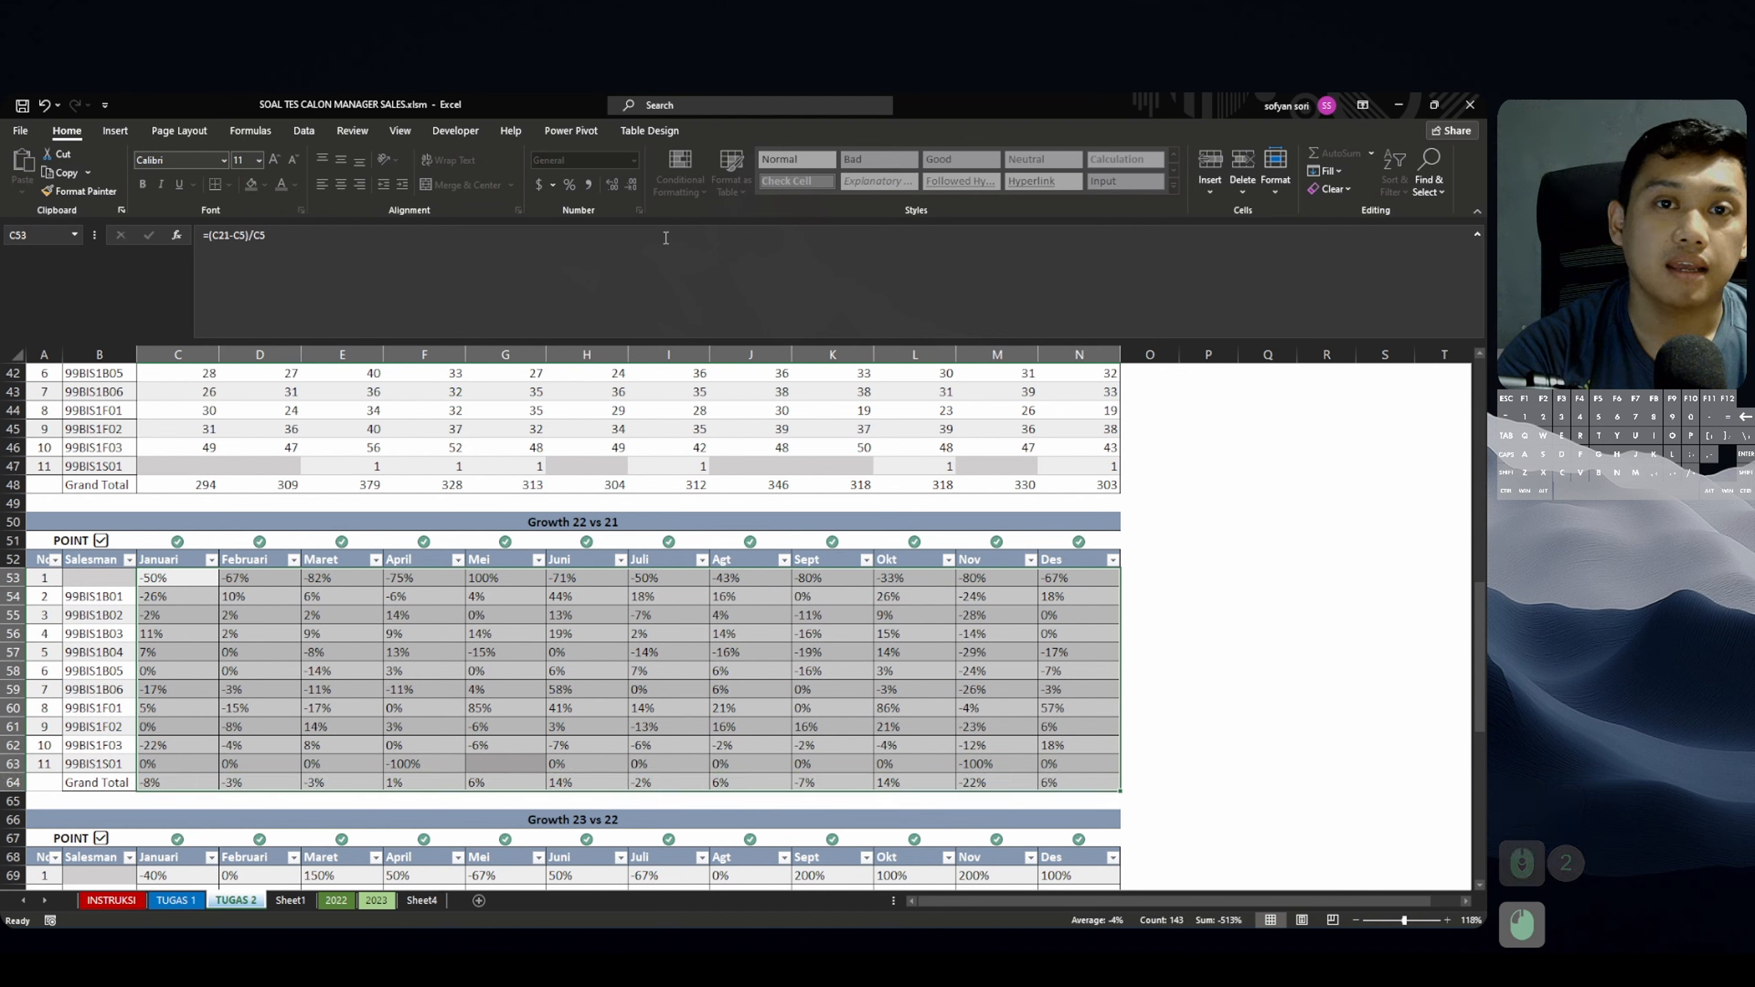
left_click(680, 185)
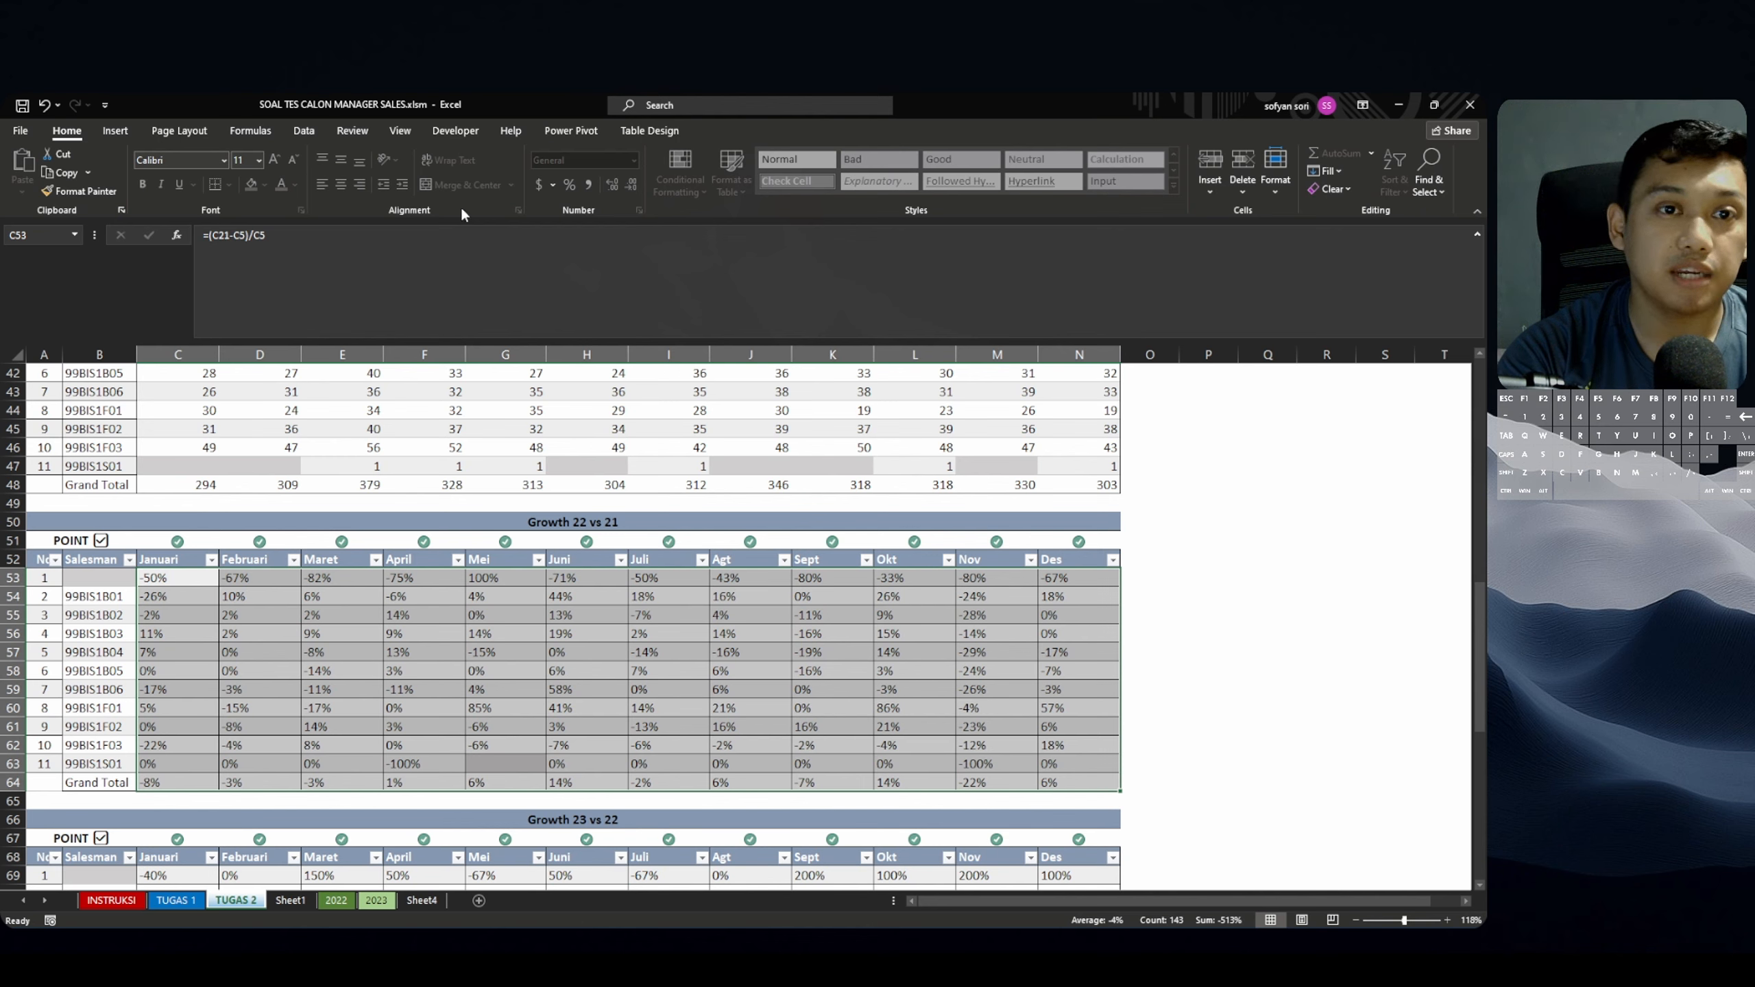
left_click(509, 683)
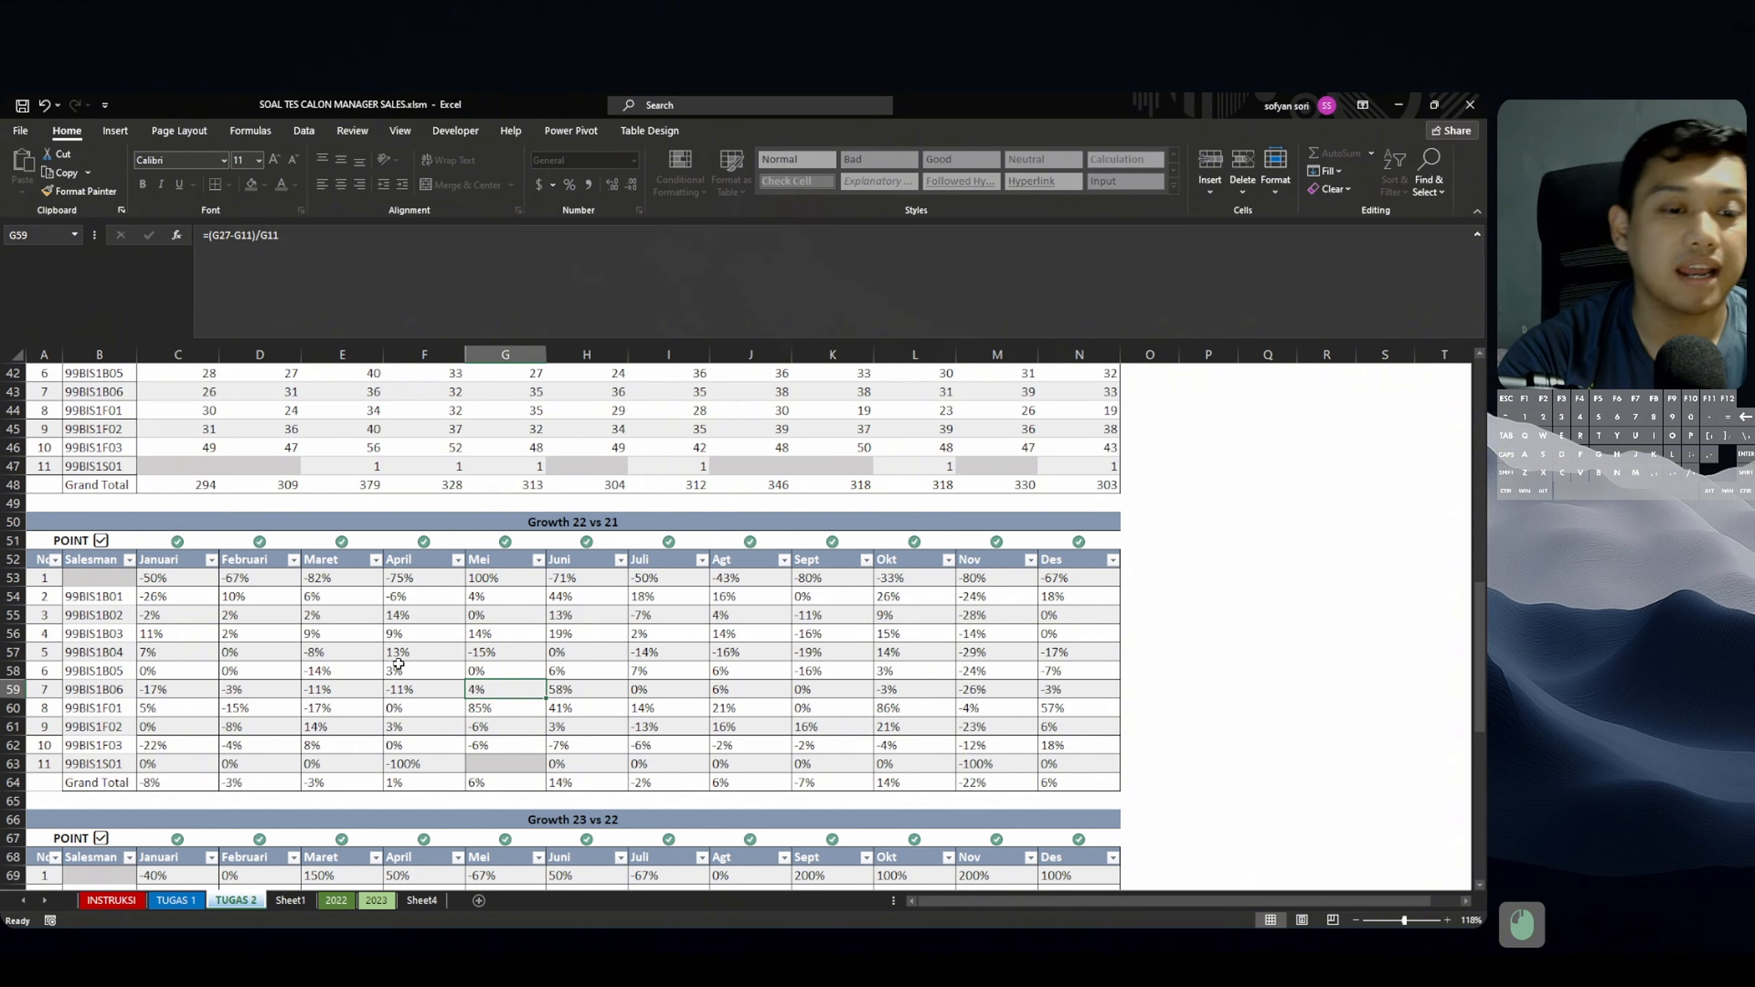
Check the score and the task instructions on the INSTRUKSI sheet.
scroll(545, 737, "down", 9)
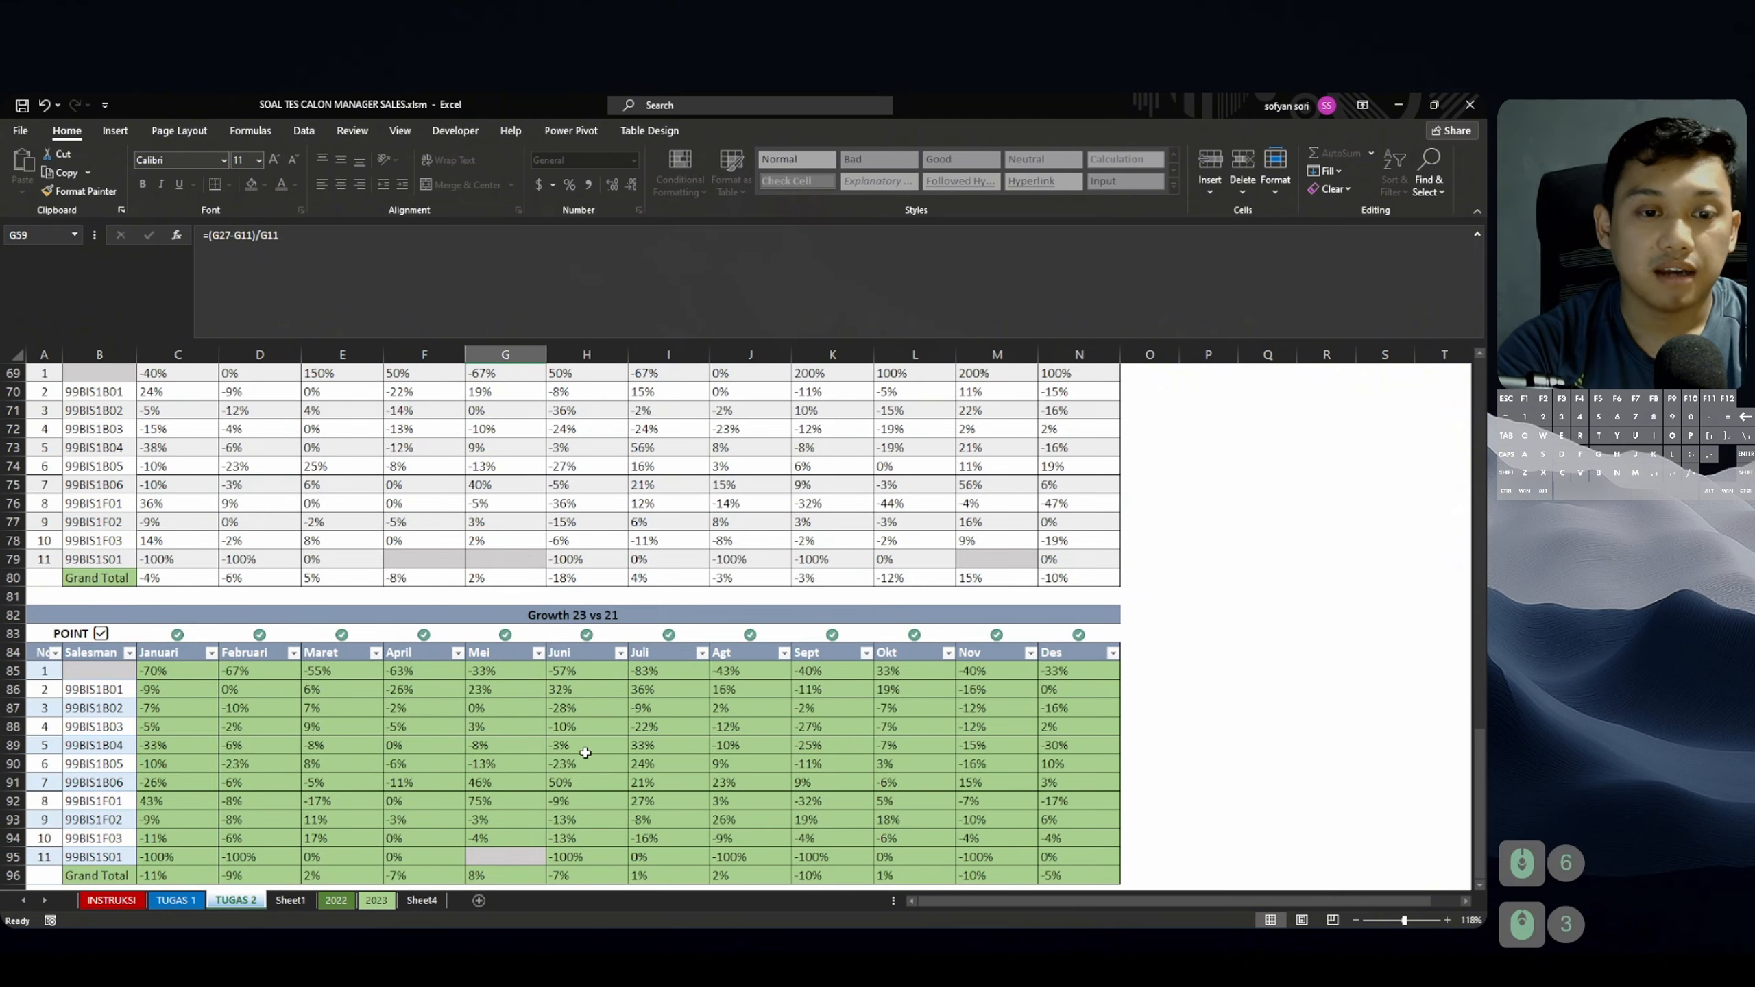
left_click(111, 900)
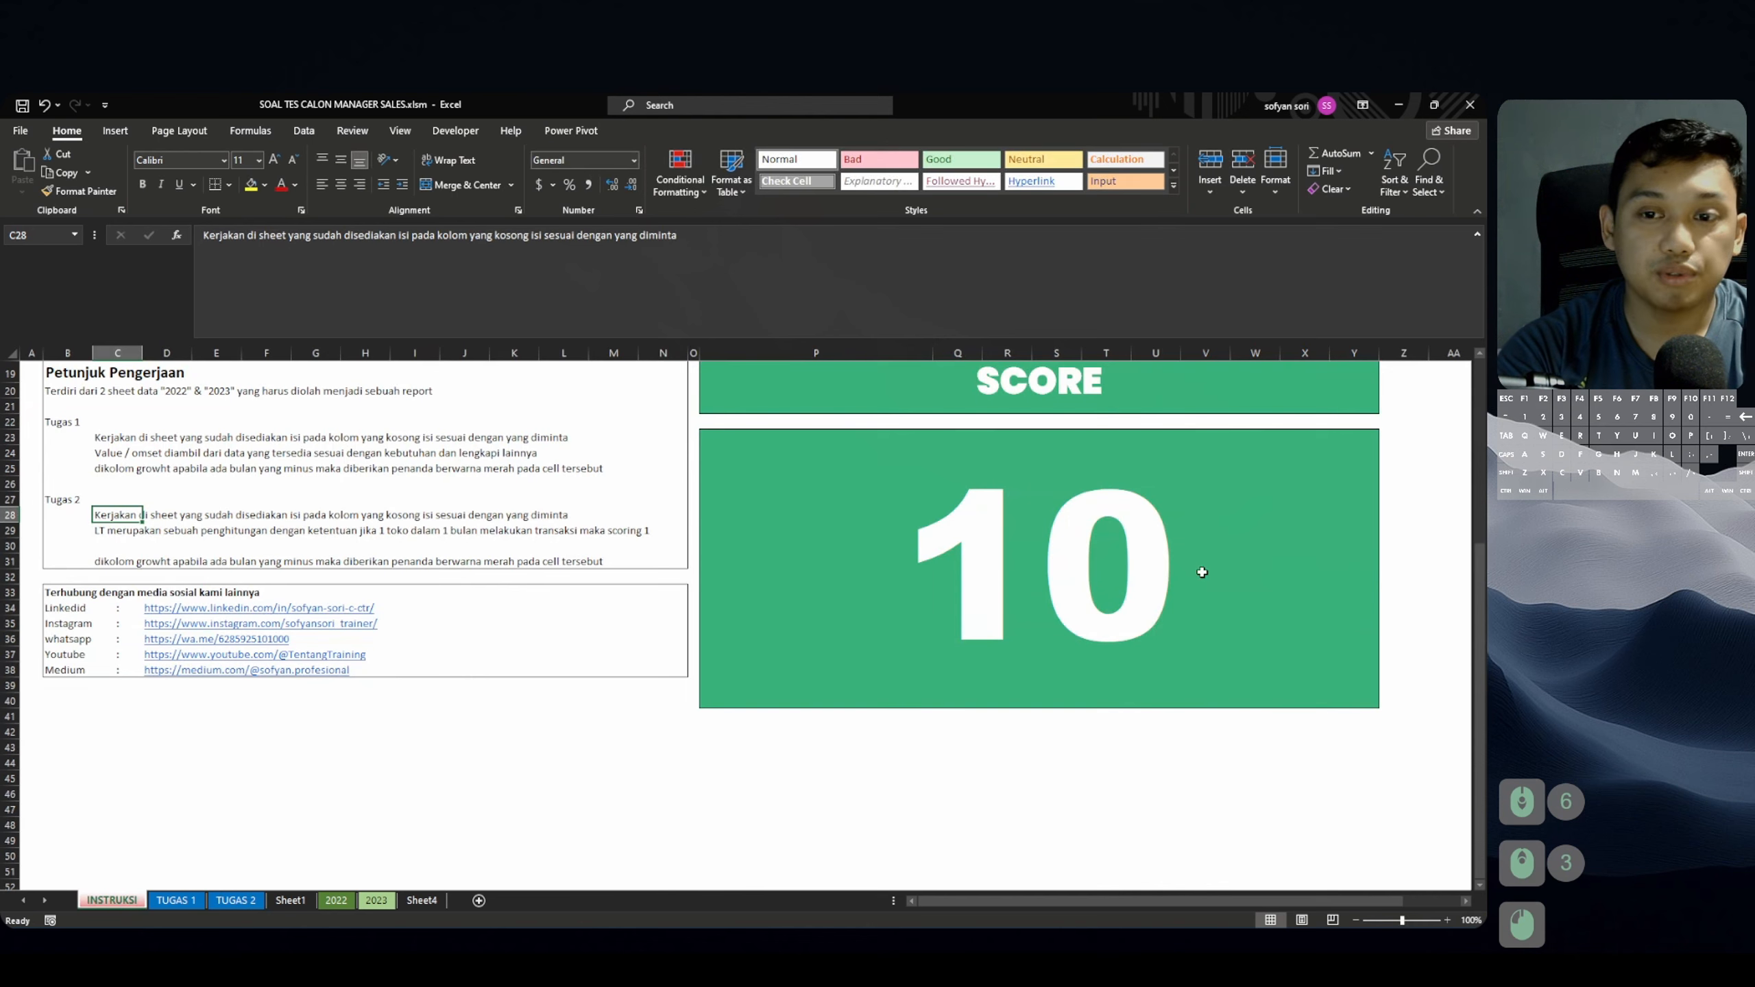
scroll(1031, 687, "up", 6)
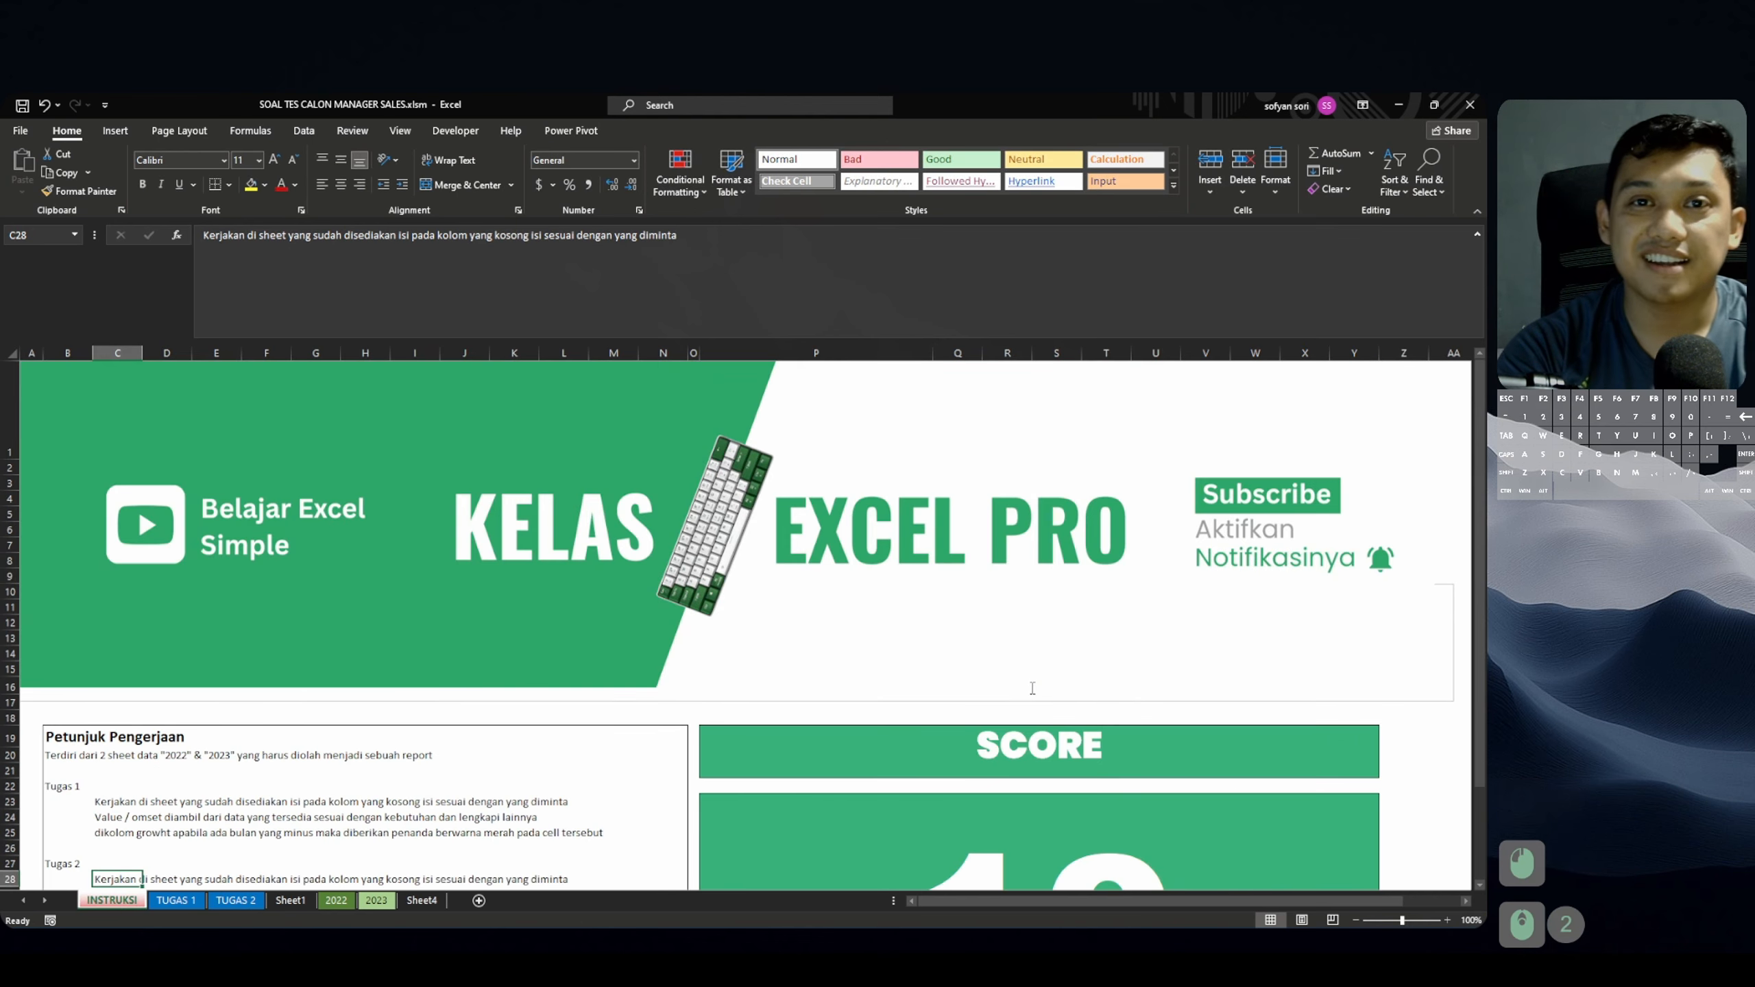
scroll(1033, 688, "down", 6)
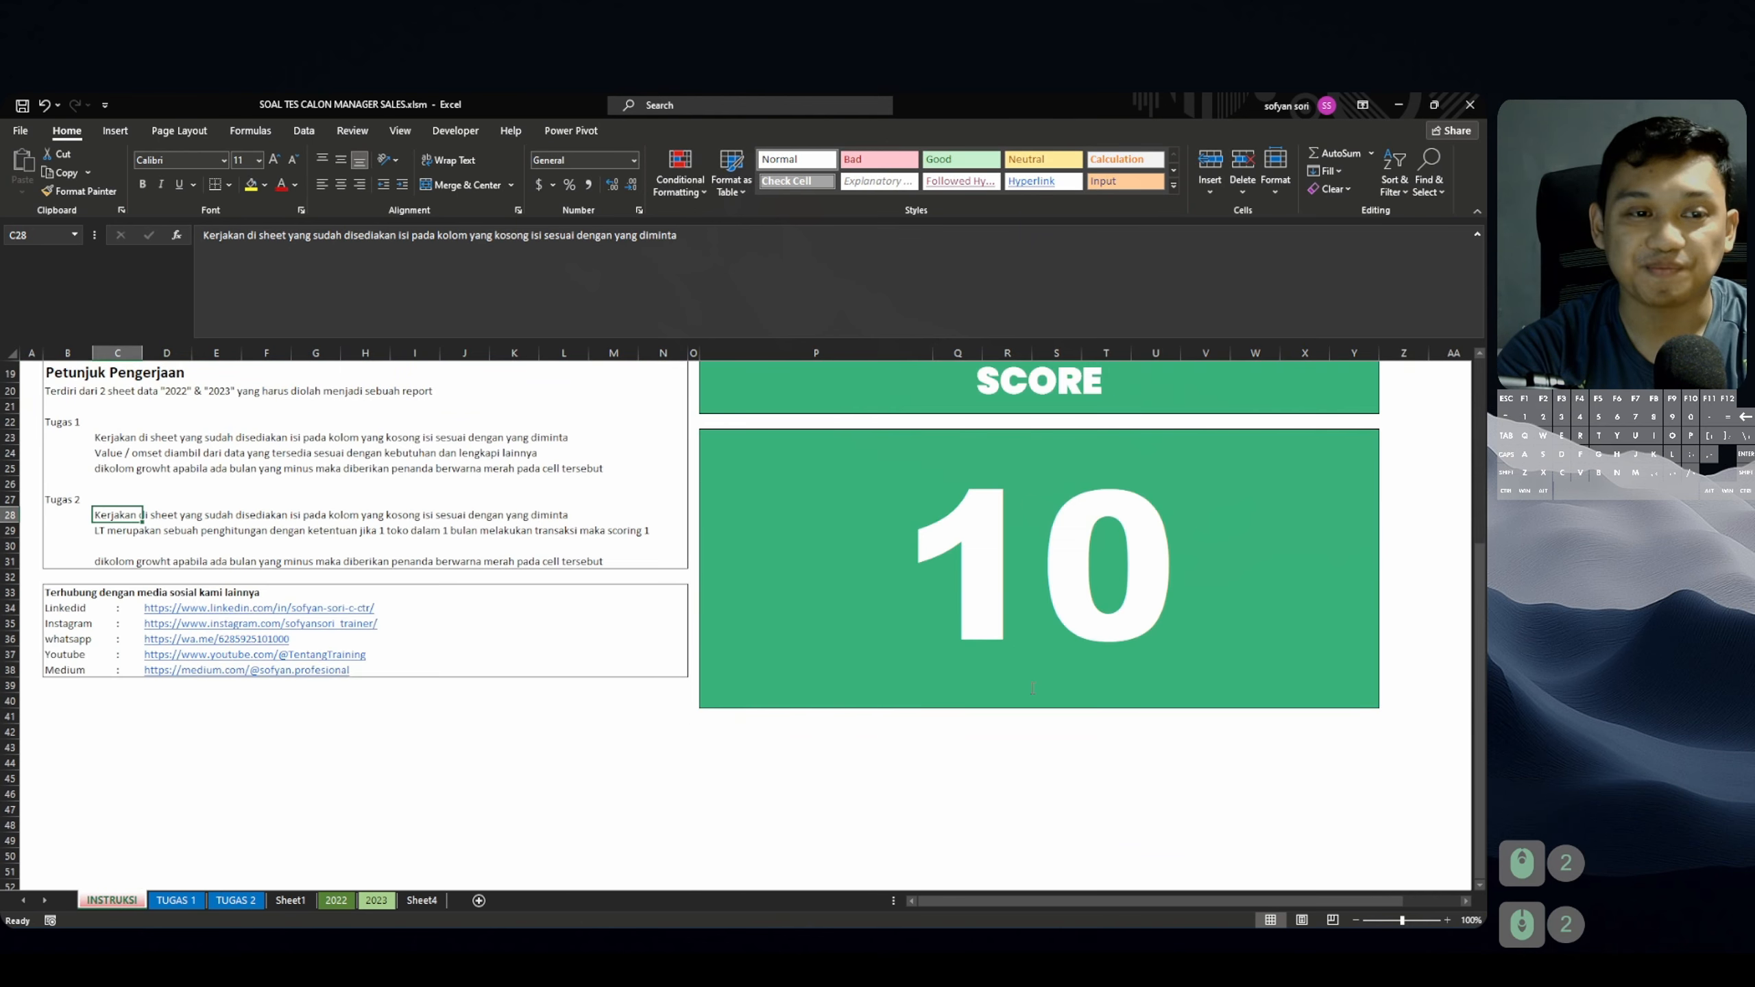
scroll(1032, 687, "up", 6)
scroll(1033, 687, "up", 2)
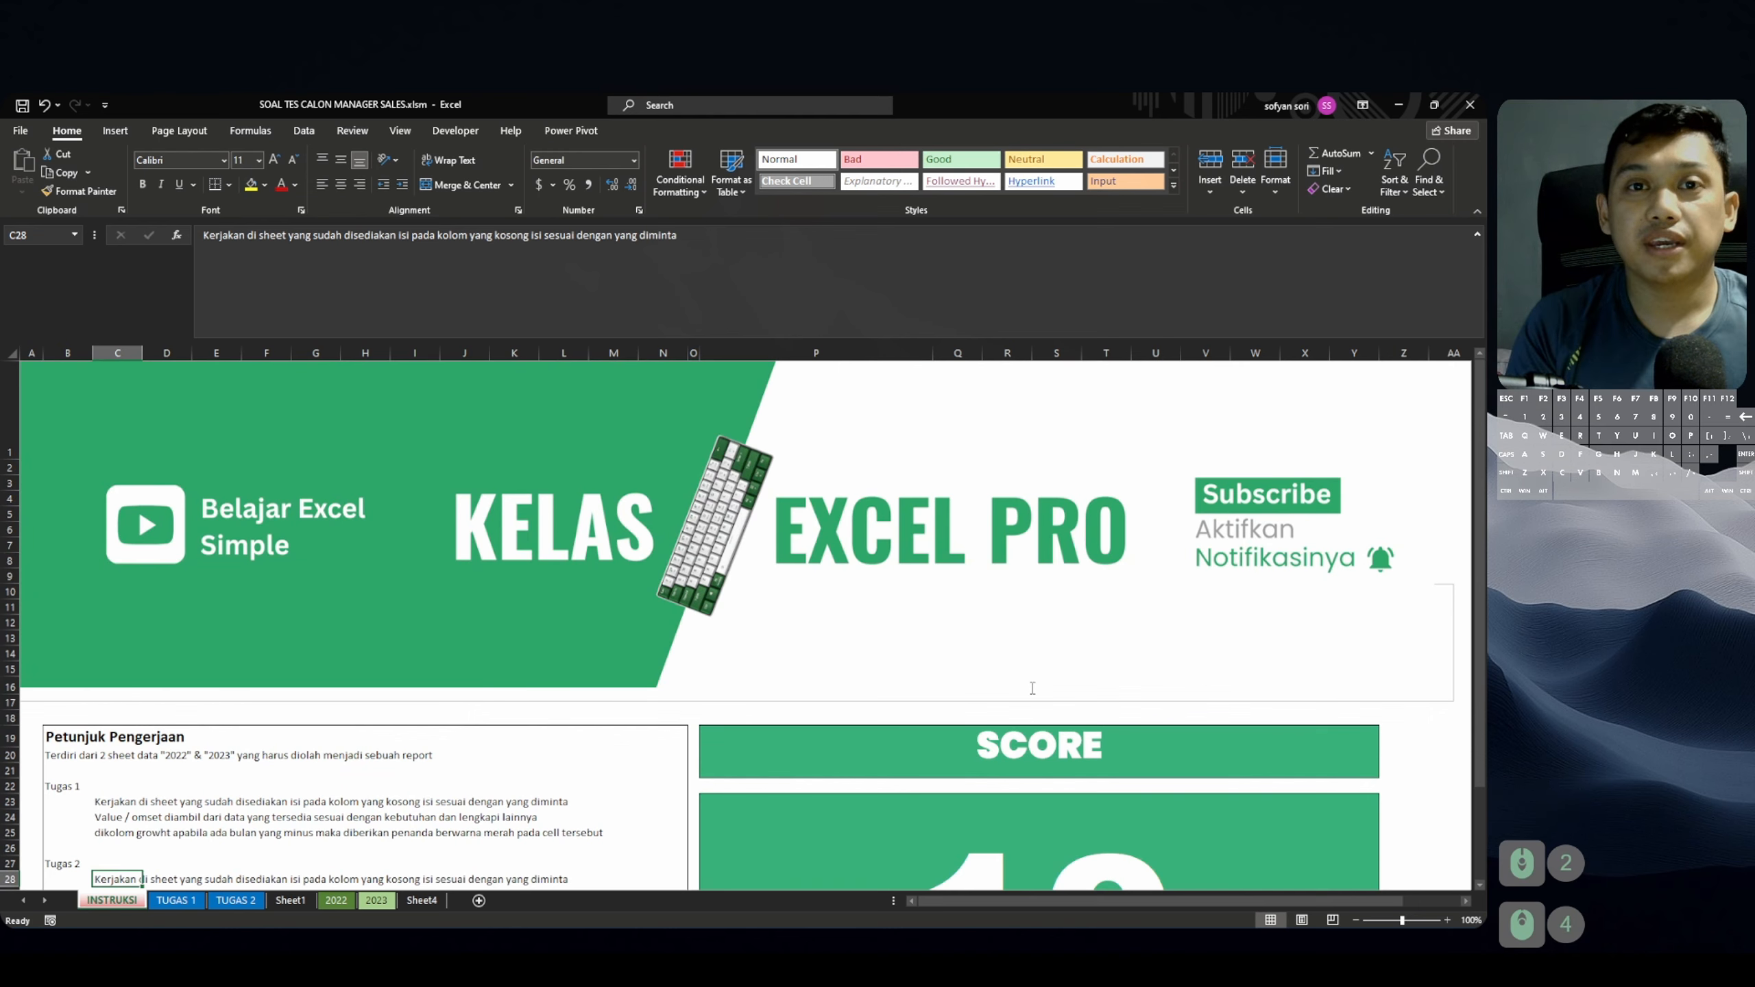